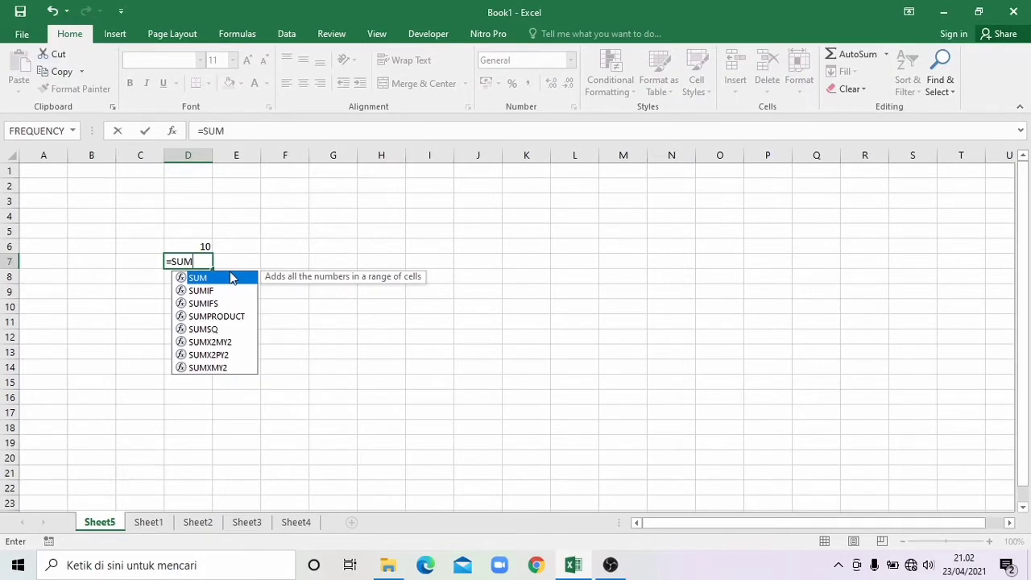
Step: Complete the SUM formula in cell D7 with the numbers 2;5;6;7;3;4
double_click(231, 278)
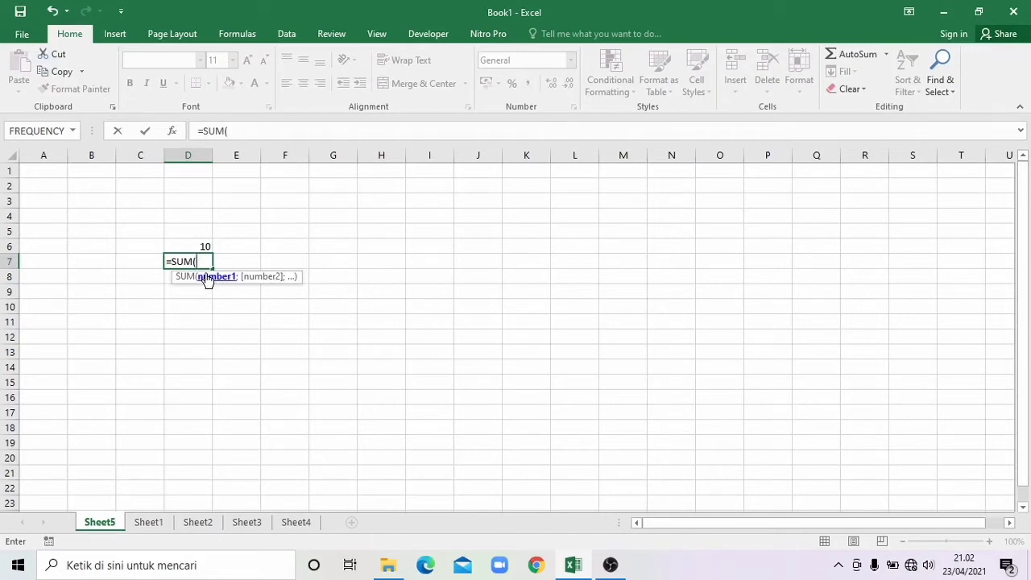
type("2;")
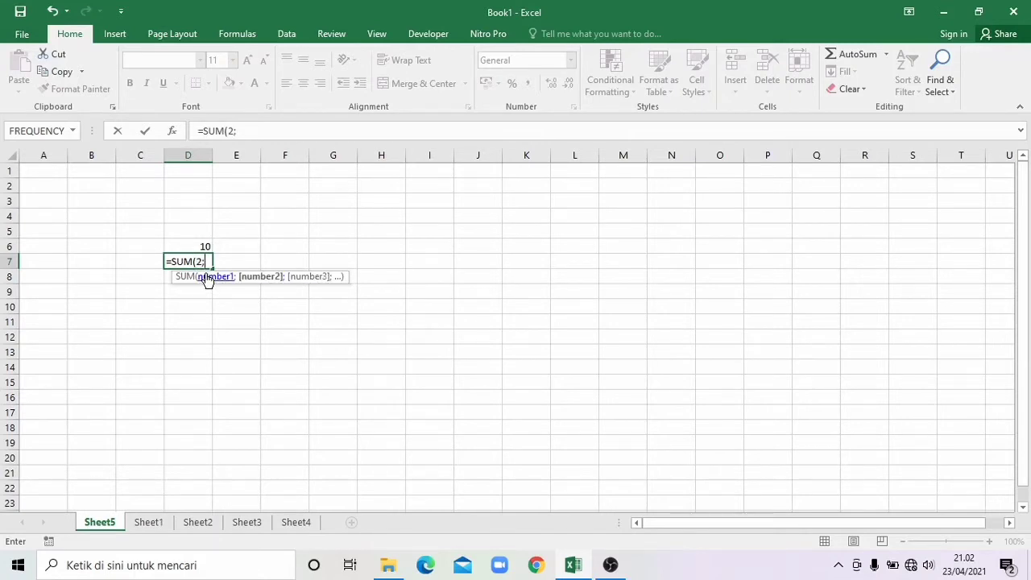
type("5;6;7;")
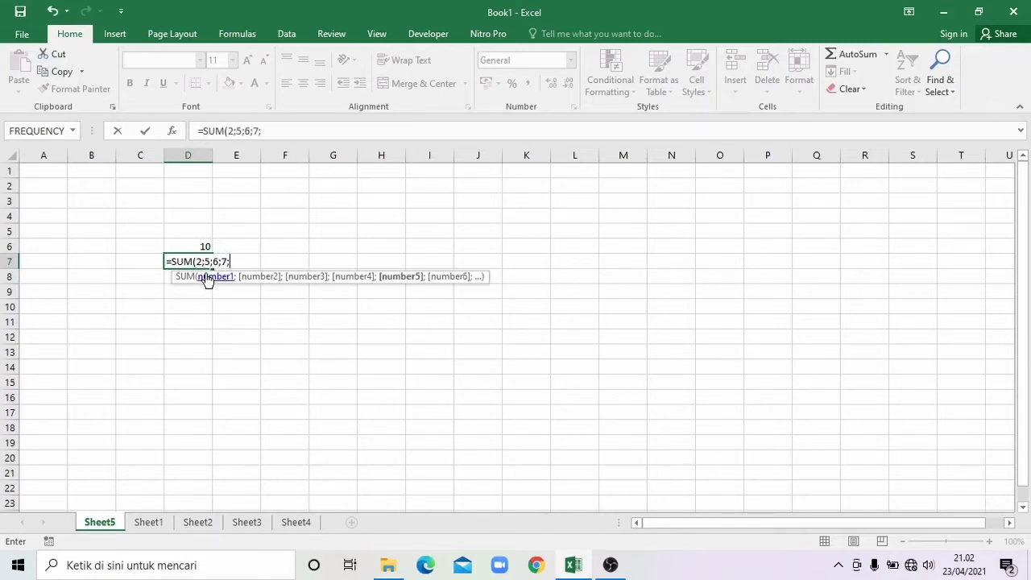
type("3;4")
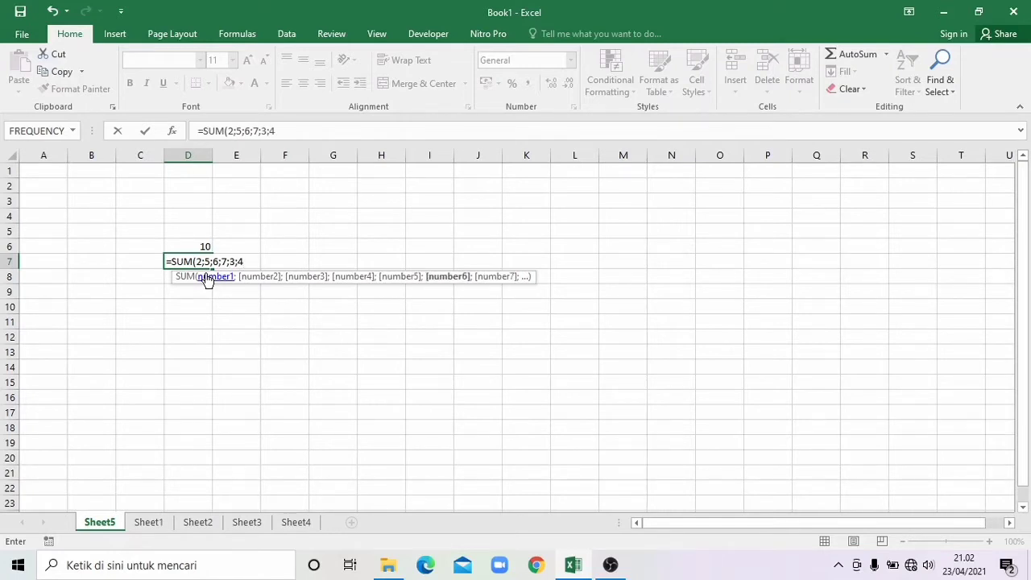
key("Return")
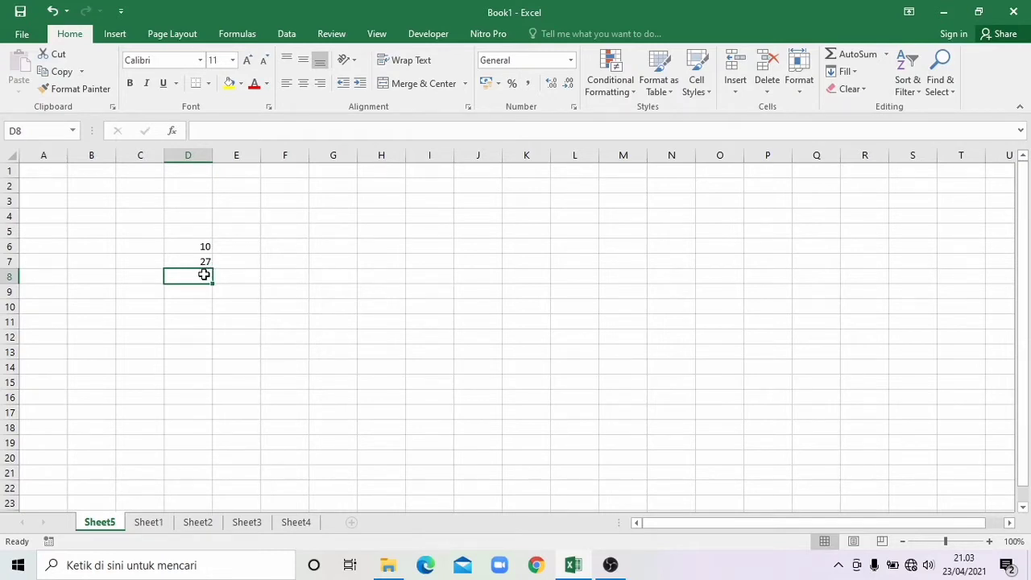
Step: Enter the numbers 3, 4, 5 and 7 down cells D8 to D11
type("3")
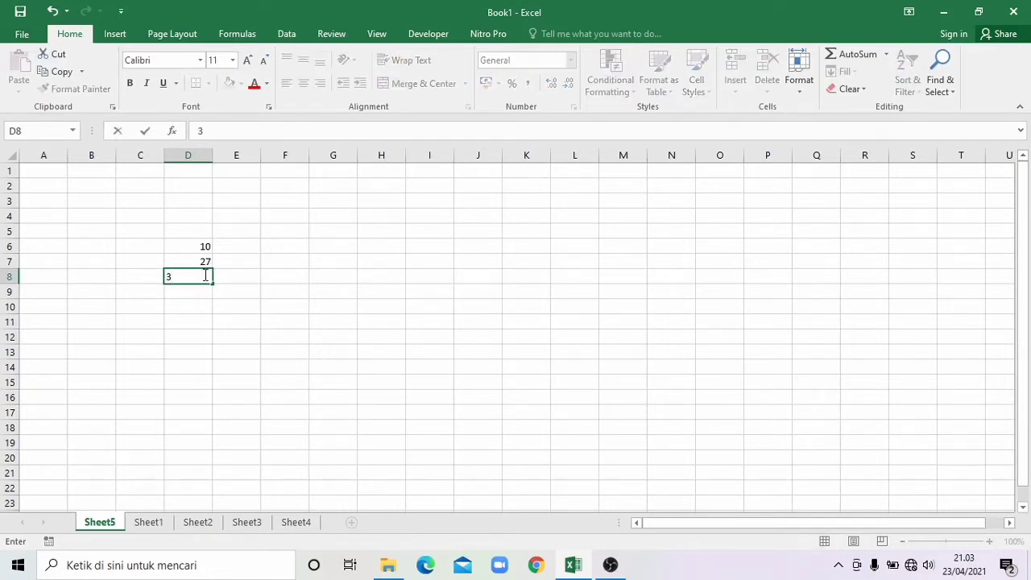
key("Return")
type("4")
key("Return")
type("5")
key("Return")
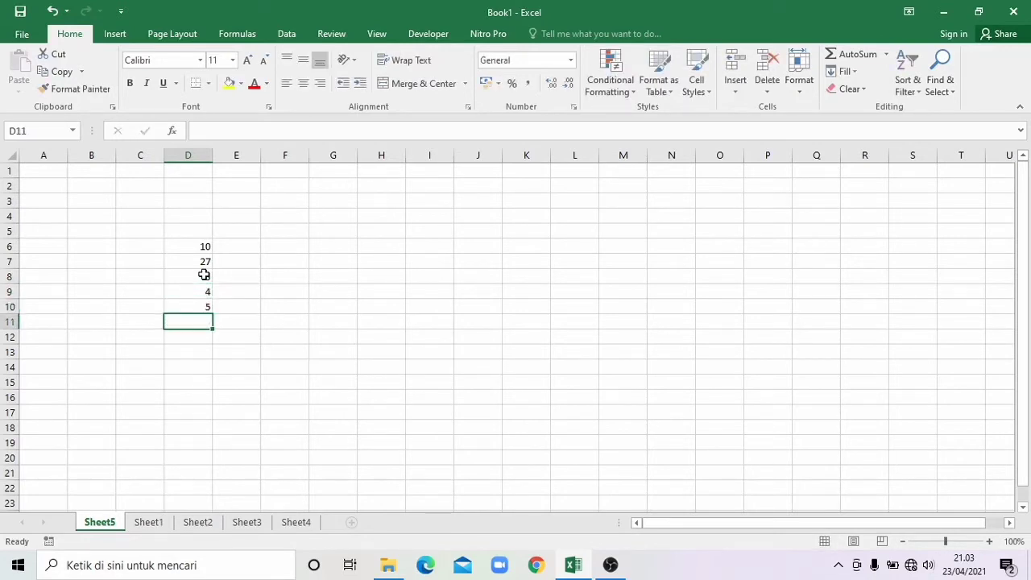
type("7")
key("Return")
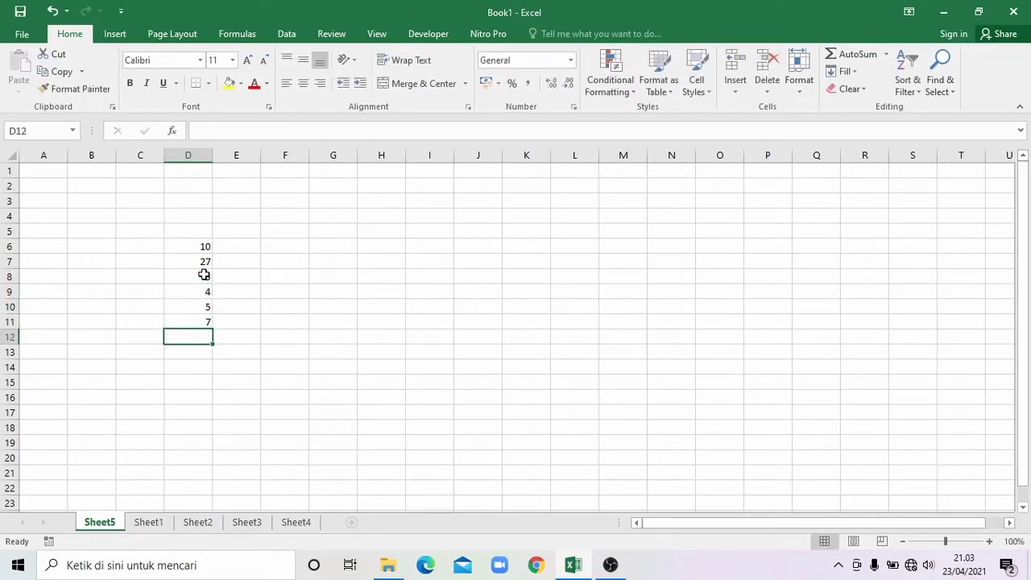
Step: Add a SUM formula in cell D12 that totals the range D8:D11
type("=SUM(")
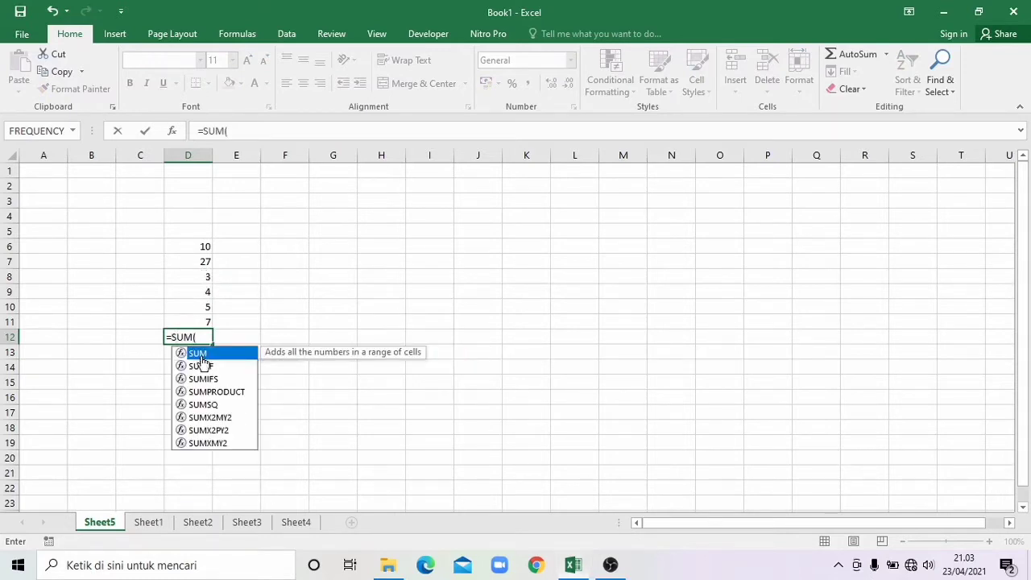
double_click(201, 357)
left_click_drag(197, 276, 197, 322)
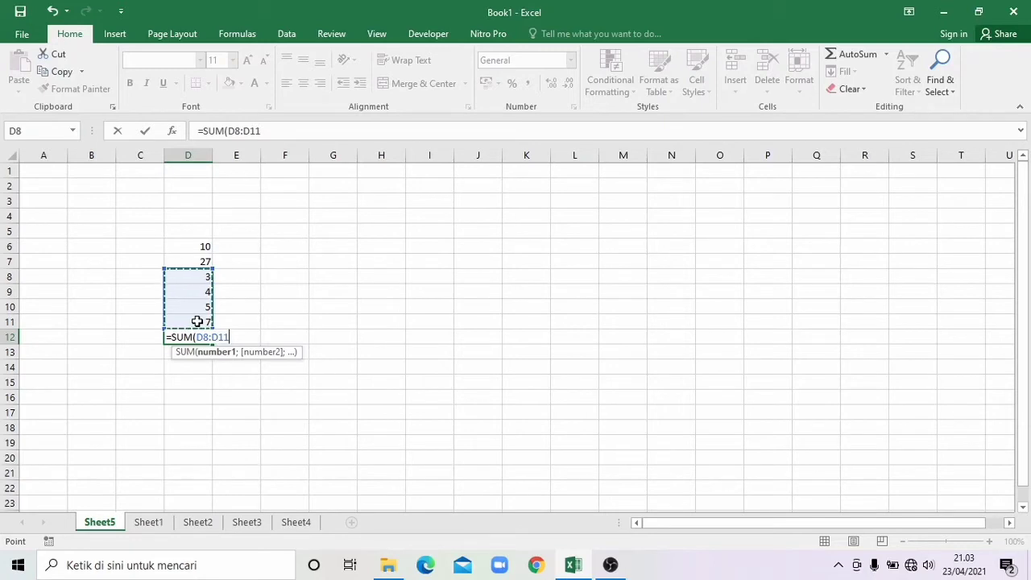
key("Return")
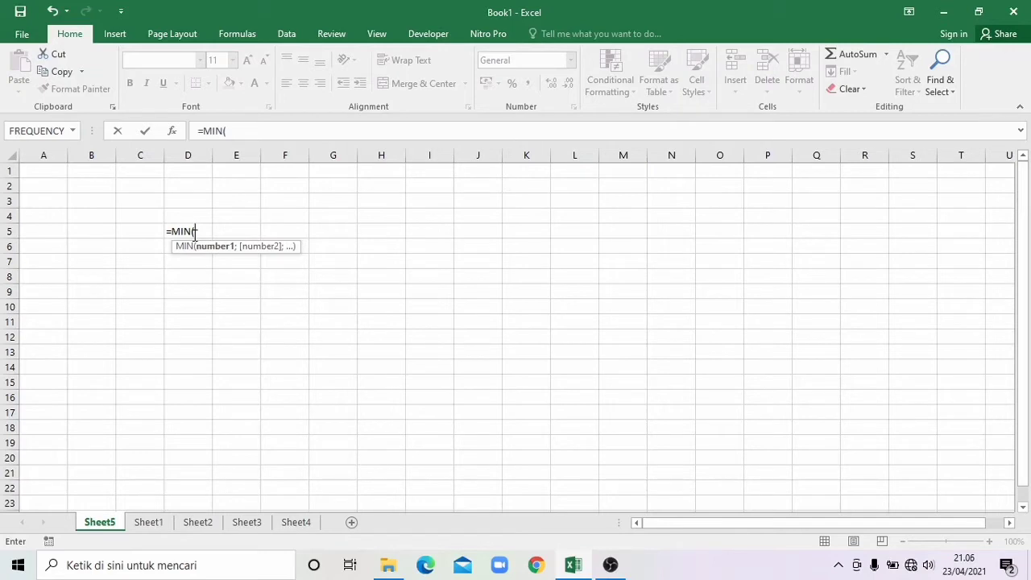
Step: Complete the MIN formula in cell D5 with the numbers 2;4;5;6;7;8;3;4;5;8
type("2;4;")
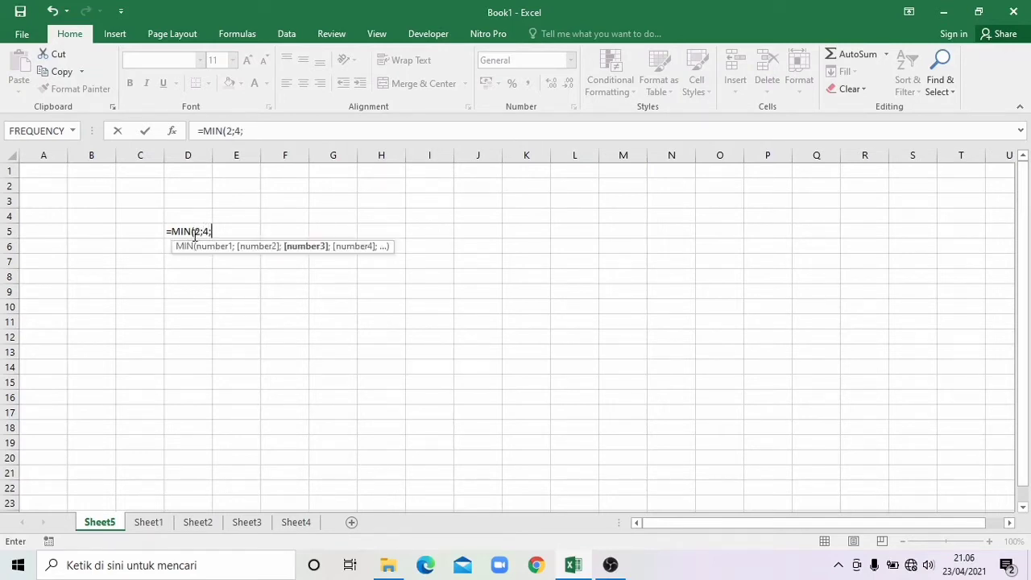
type("56;78;9")
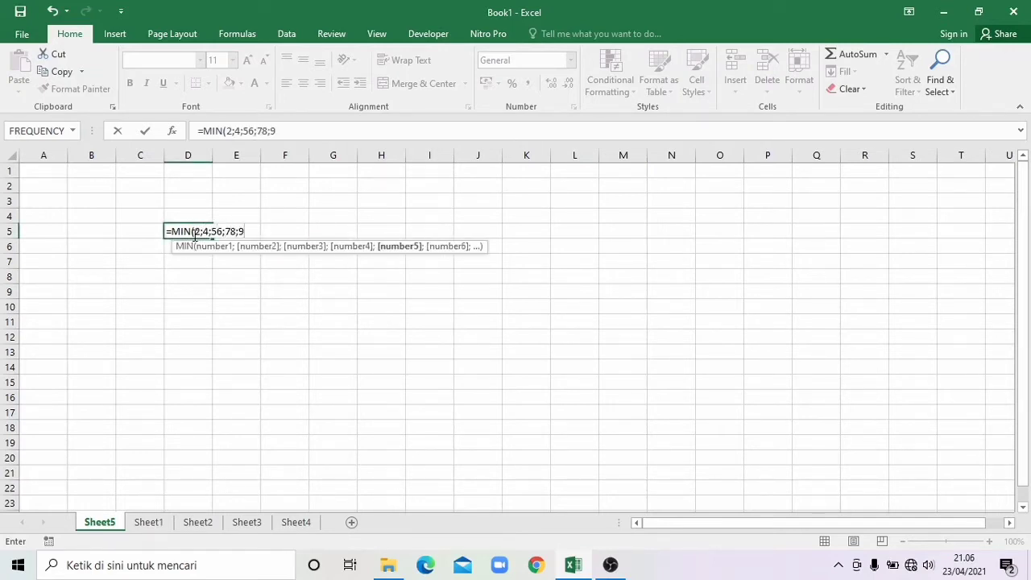
key("BackSpace")
key("BackSpace")
key("BackSpace")
key("BackSpace")
key("BackSpace")
key("BackSpace")
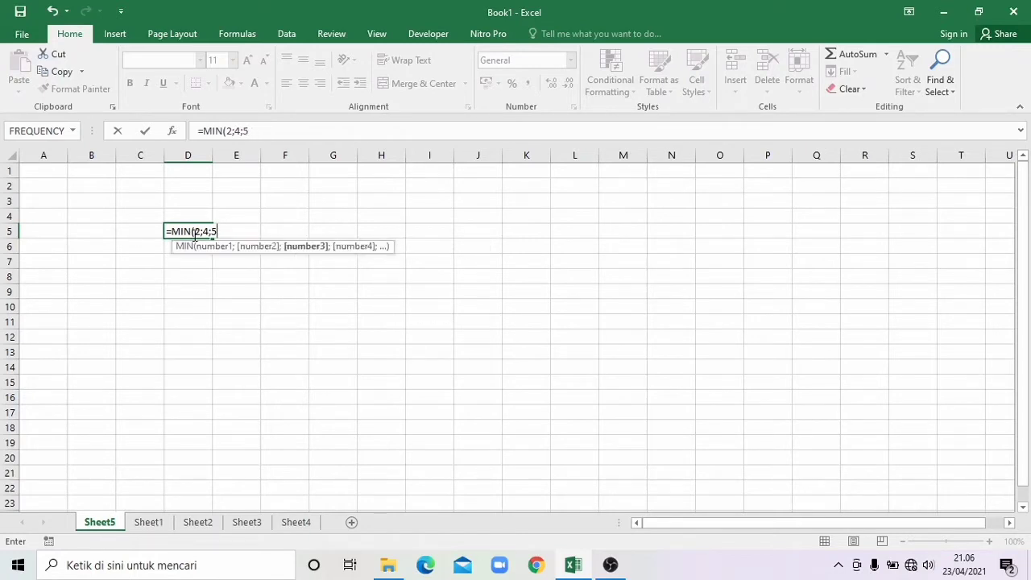
type(";6;7;8")
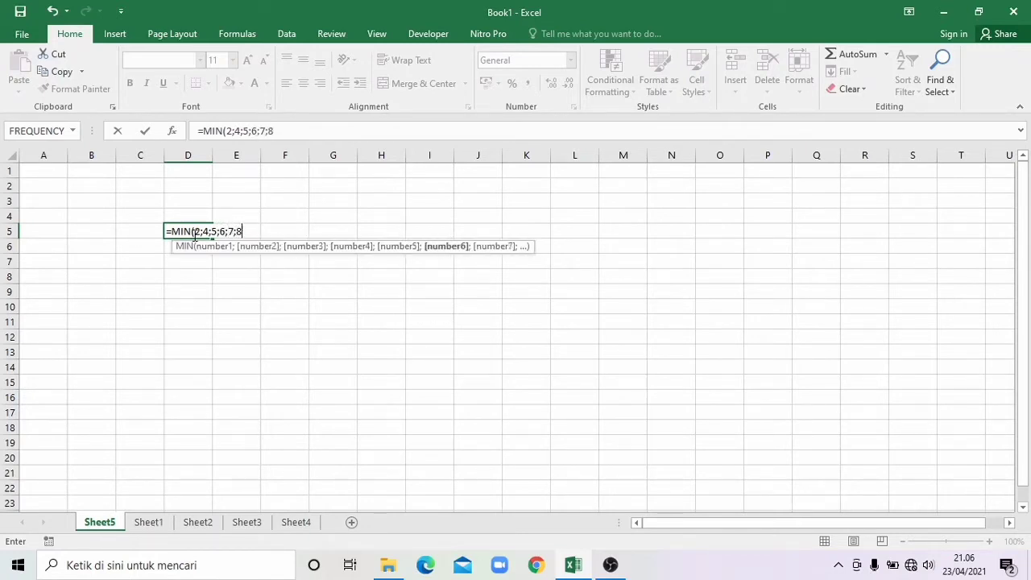
type(";3;4;5;8")
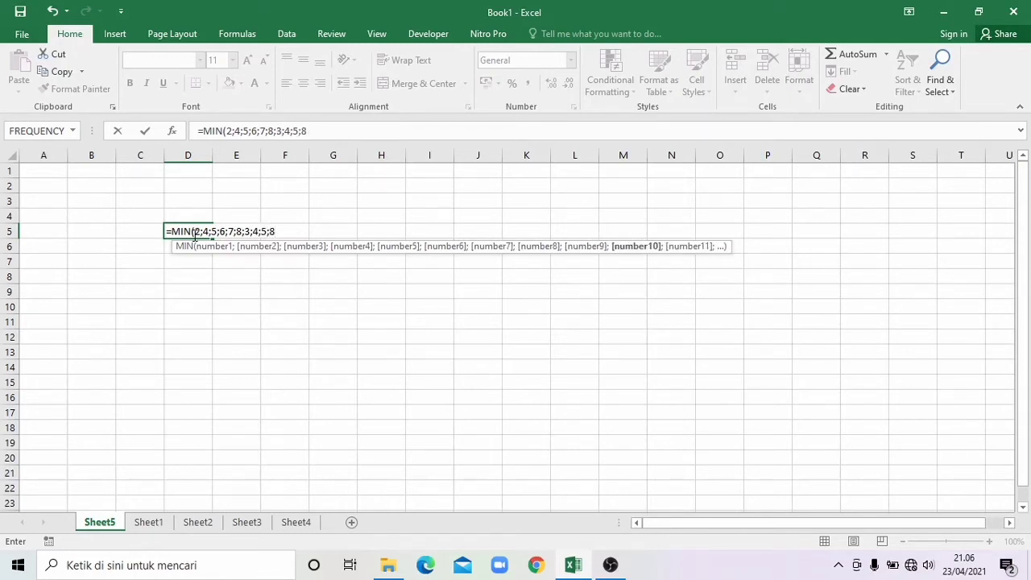
key("Return")
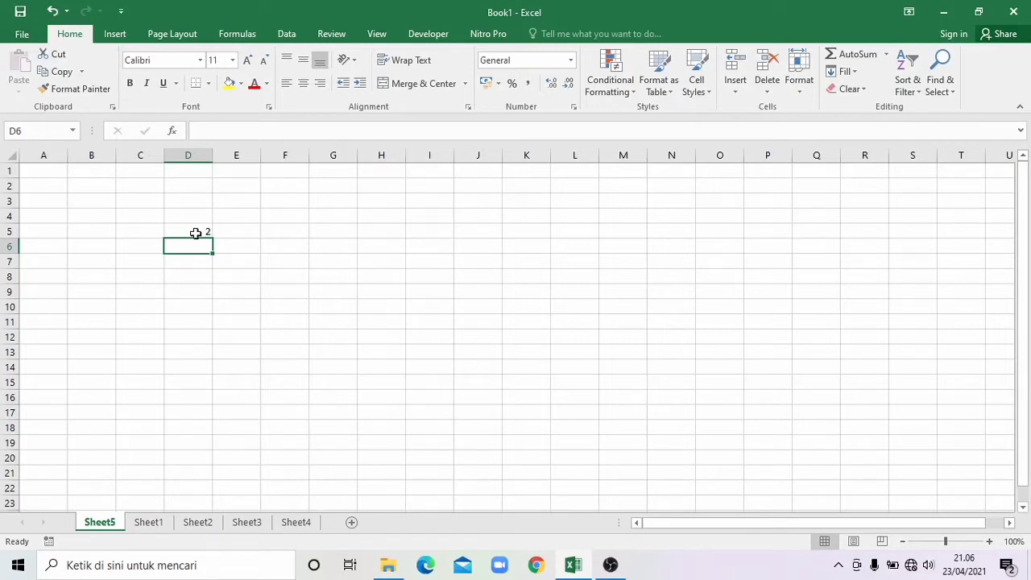
Step: Enter 2, 4, 5, 6, 7, 8, 9, 0, 2, 4, 689 and 9 down cells D6 to D17
type("2")
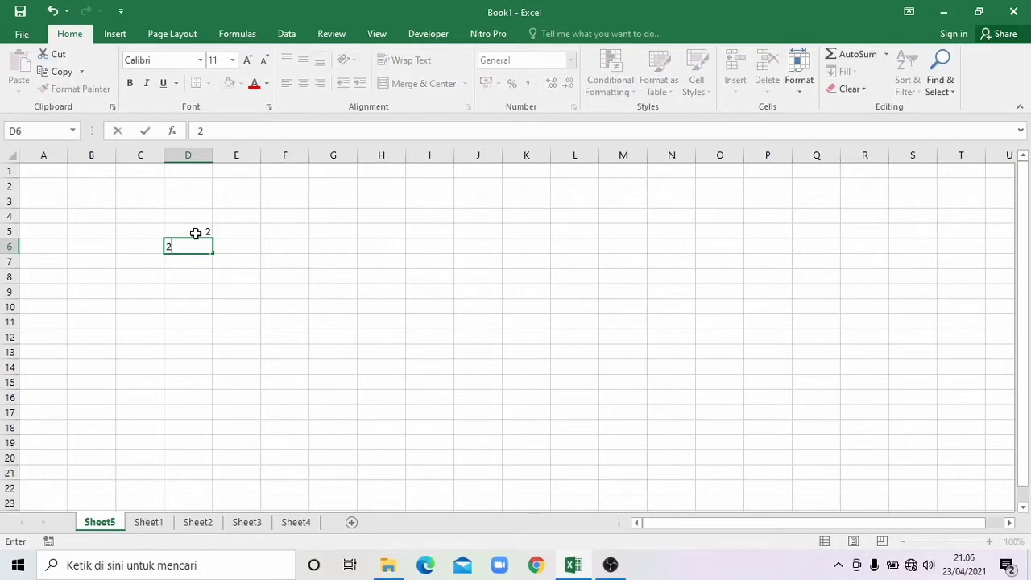
key("Return")
type("4")
key("Return")
type("5")
key("Return")
type("6")
key("Return")
type("7")
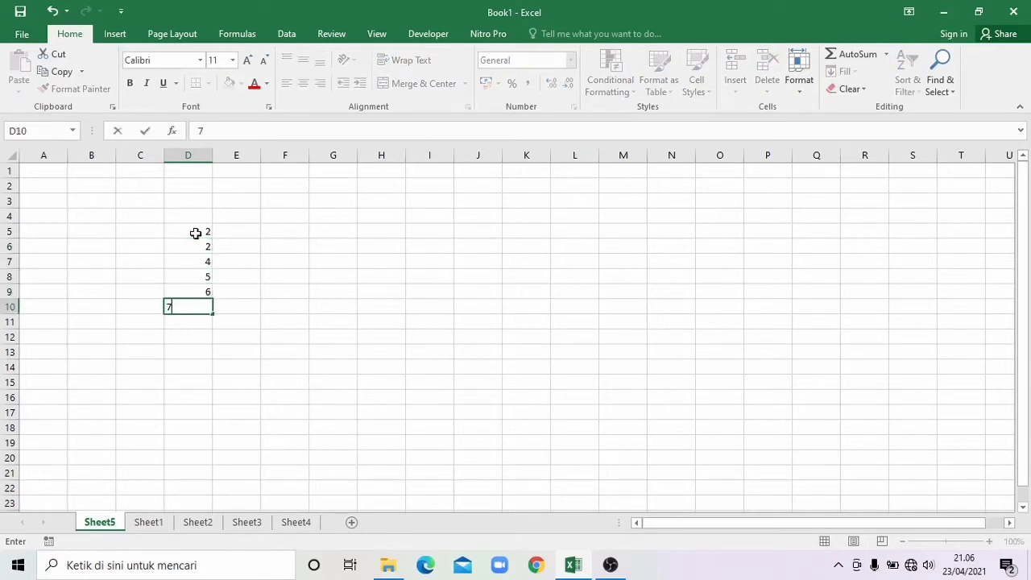
key("Return")
type("8")
key("Return")
type("9")
key("Return")
type("0")
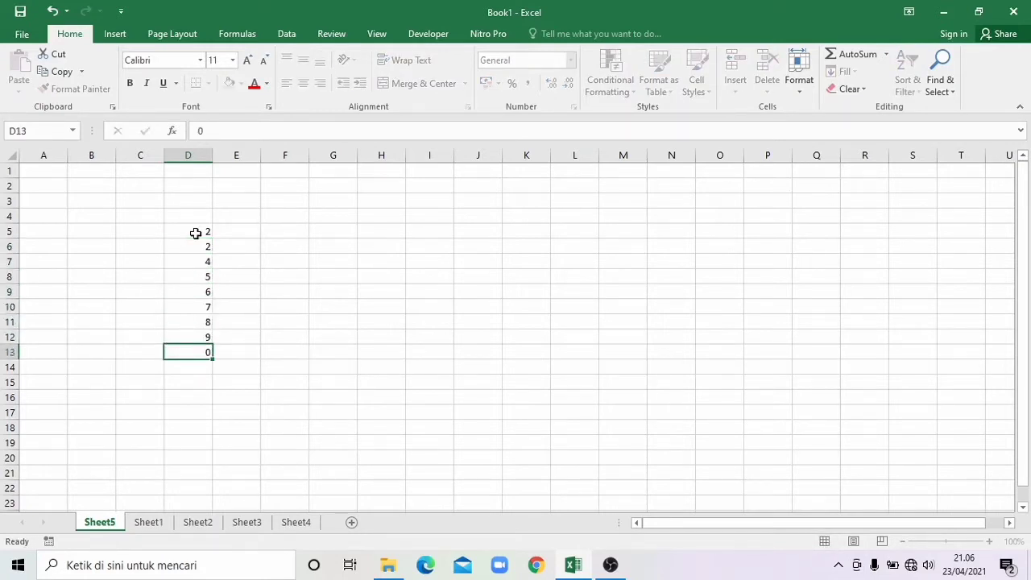
key("Return")
type("2")
key("Return")
type("4")
key("Return")
type("689")
key("Return")
type("9")
key("Return")
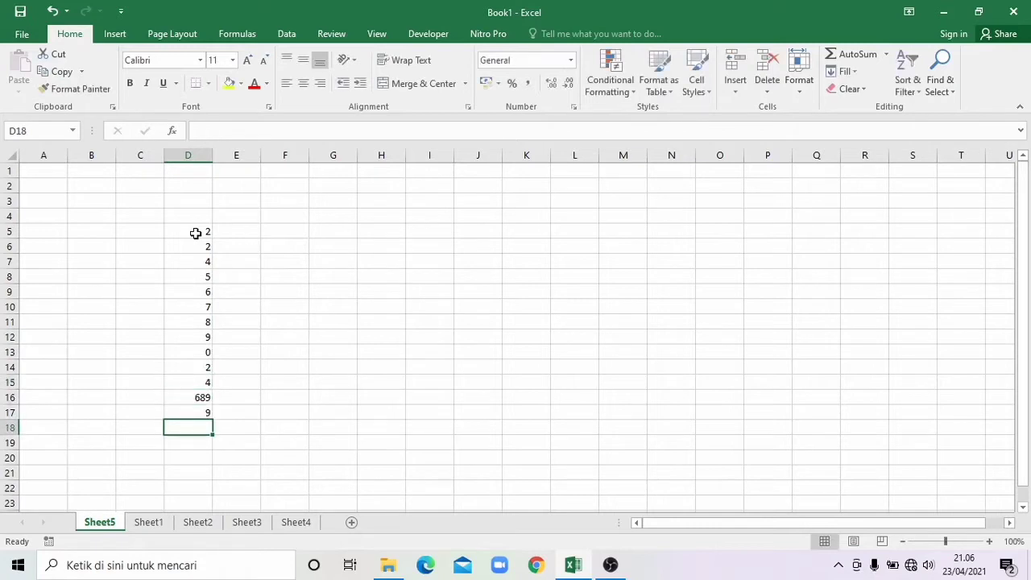
Step: Replace the number in cell D16 with 9
key("Up")
key("Up")
type("9")
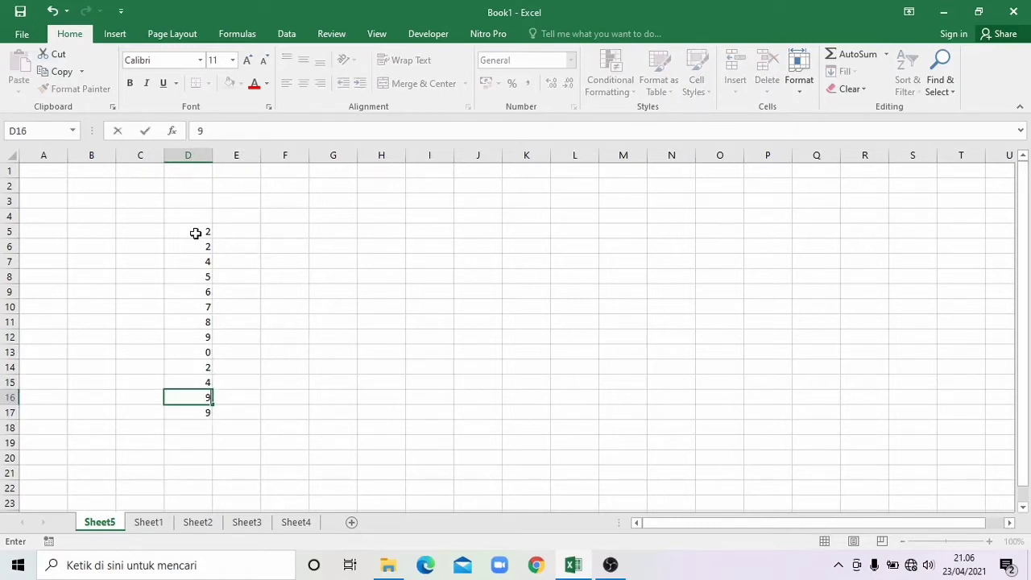
Step: Add a MIN formula in cell D18 that finds the smallest value in the range D5:D17
left_click(198, 428)
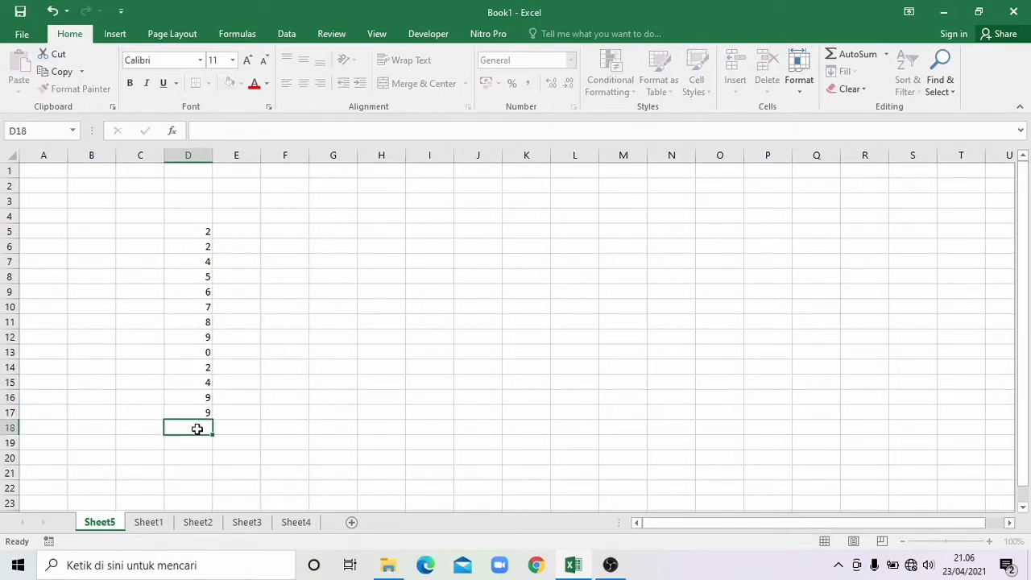
type("=M")
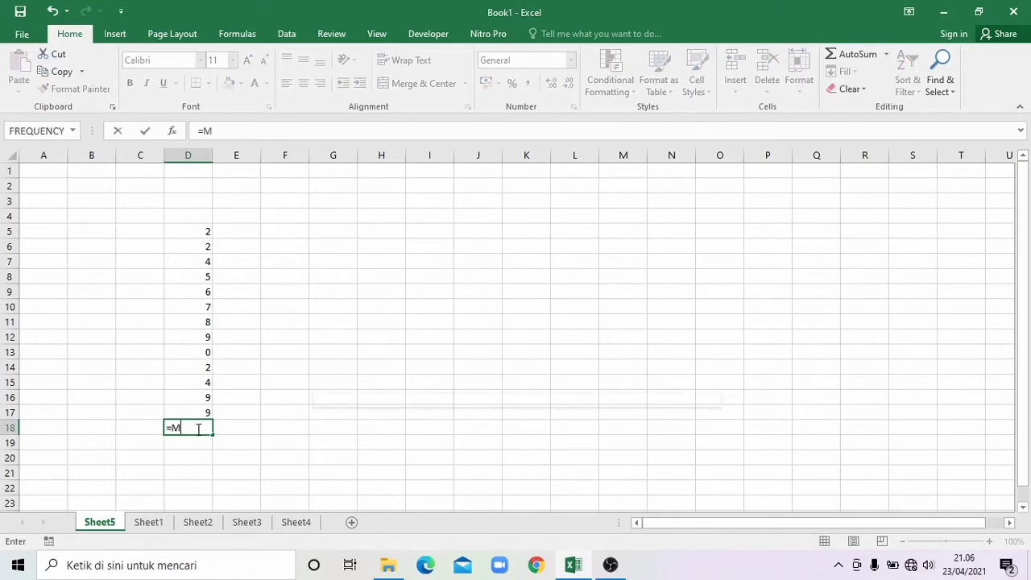
type("IN(")
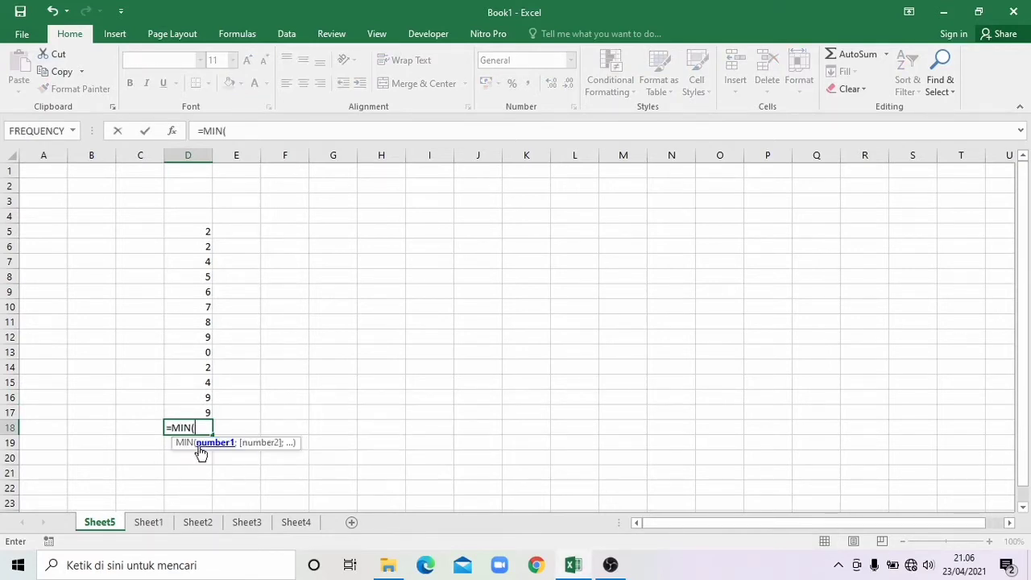
left_click_drag(199, 232, 203, 410)
key("Return")
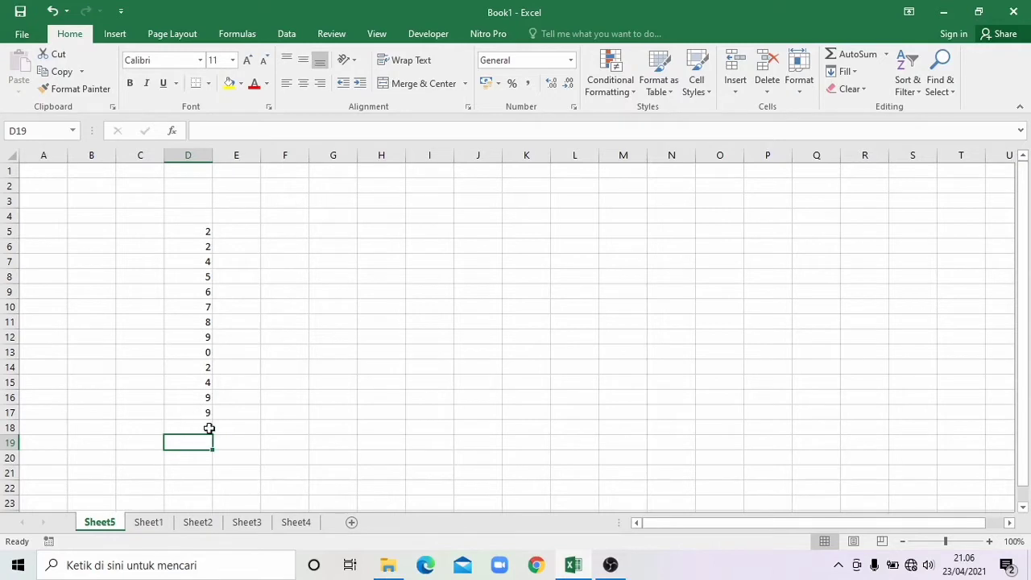
left_click(206, 429)
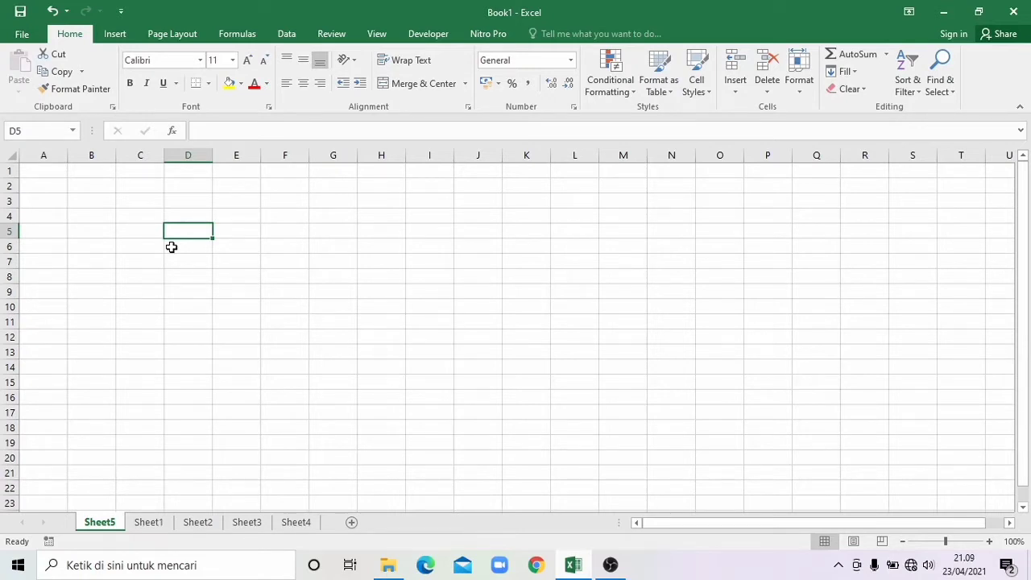
Step: Enter a MAX formula in cell D5 with the numbers 6;5;6;7;8;9;10;34
type("=MAX")
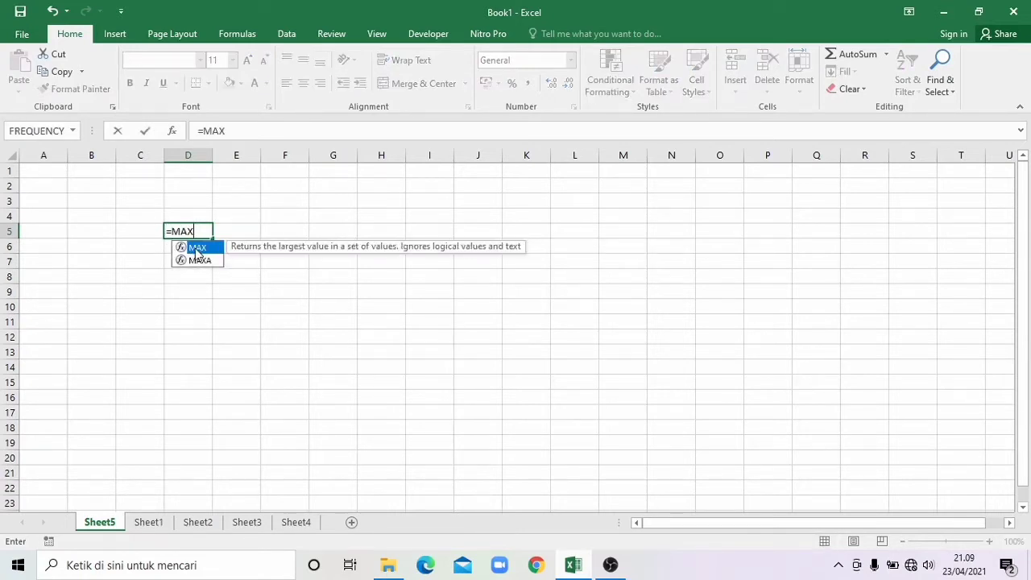
double_click(198, 248)
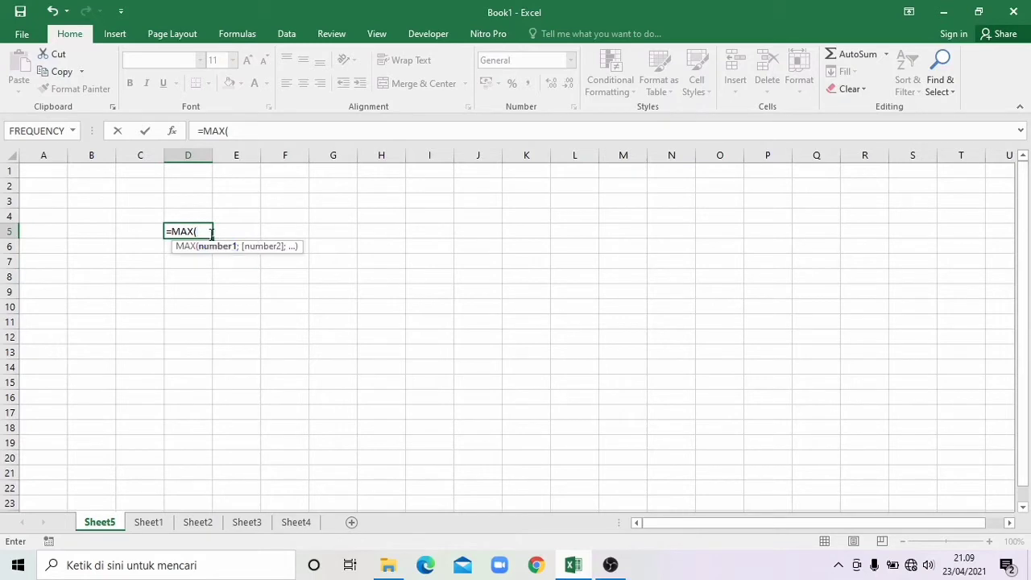
type("6;5;6;7;8")
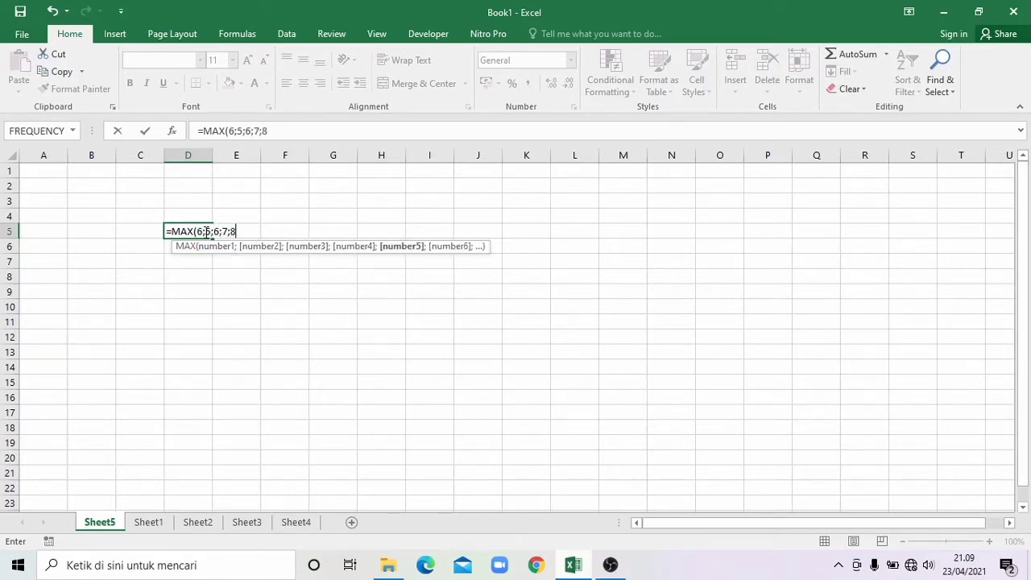
type(";9;10;")
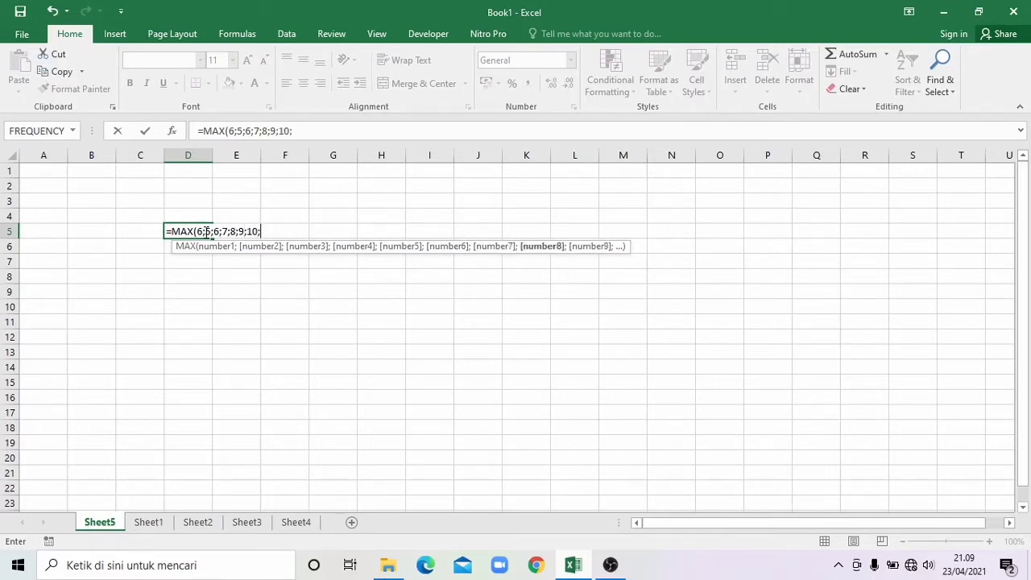
type("34;")
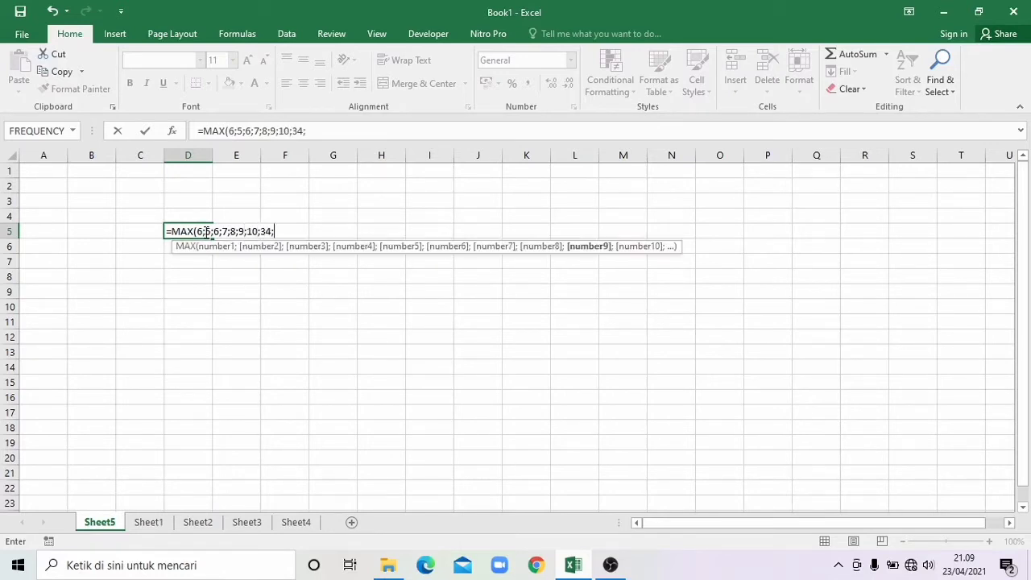
key("BackSpace")
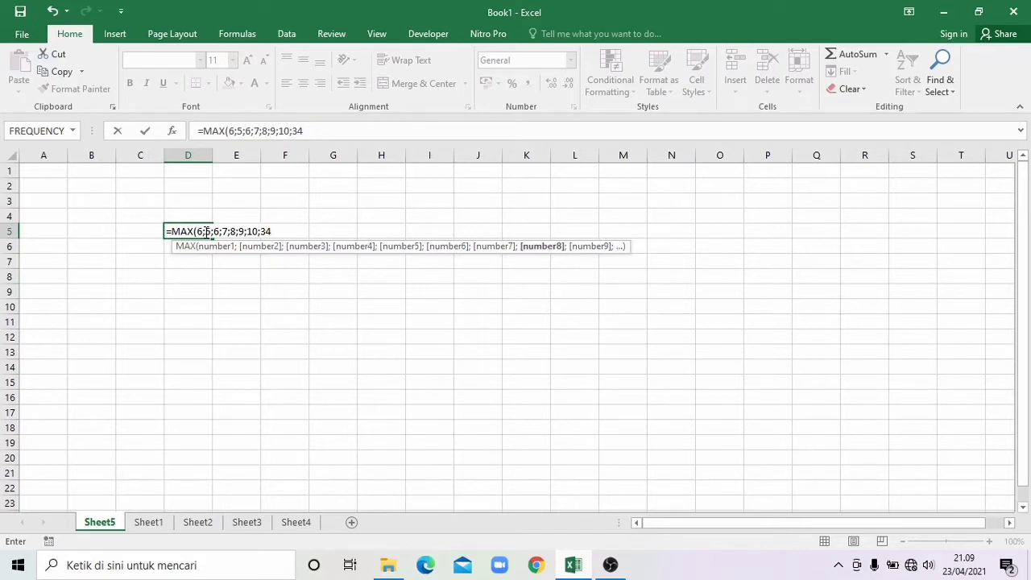
key("Return")
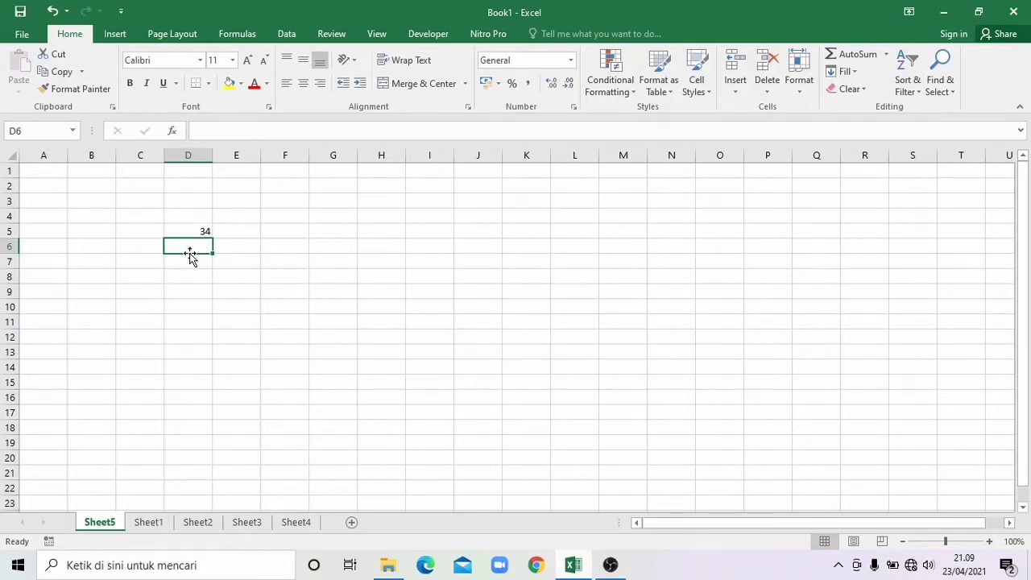
Step: Enter 4, 7, 6, 3, 23 and 5 down cells D6 to D11
type("4")
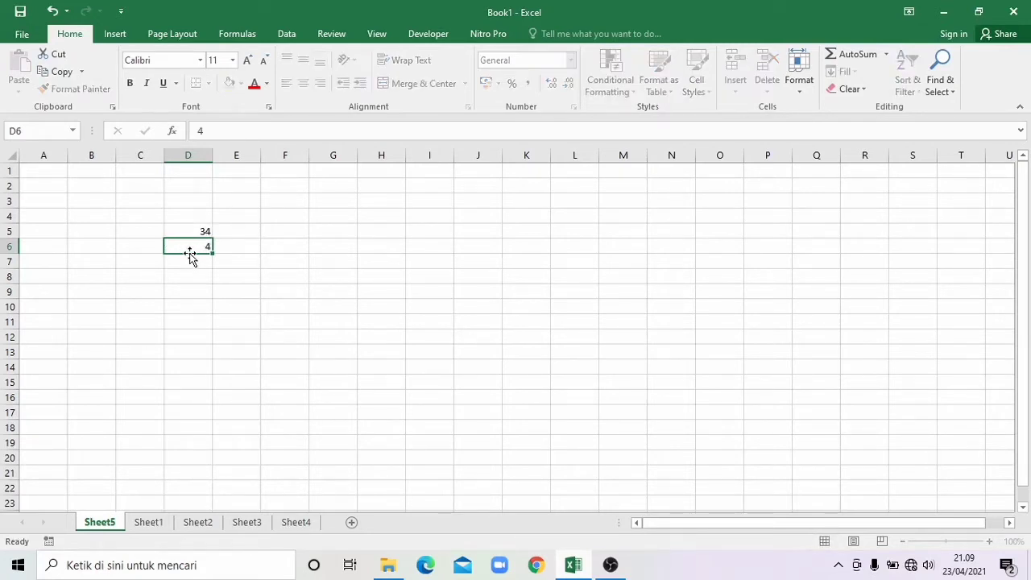
key("Return")
key("Return")
type("6")
key("Return")
left_click(189, 255)
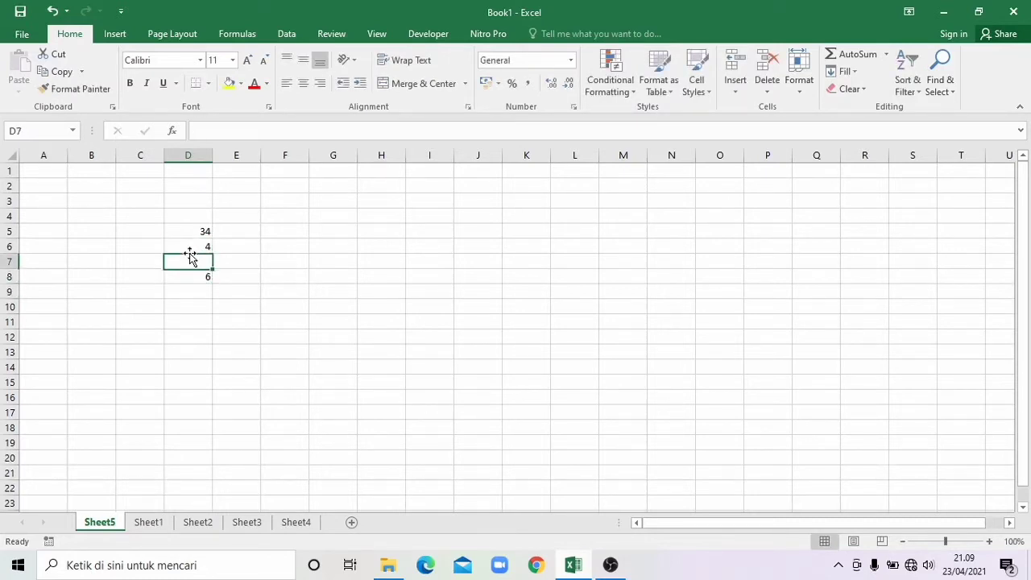
type("7")
key("Return")
key("Return")
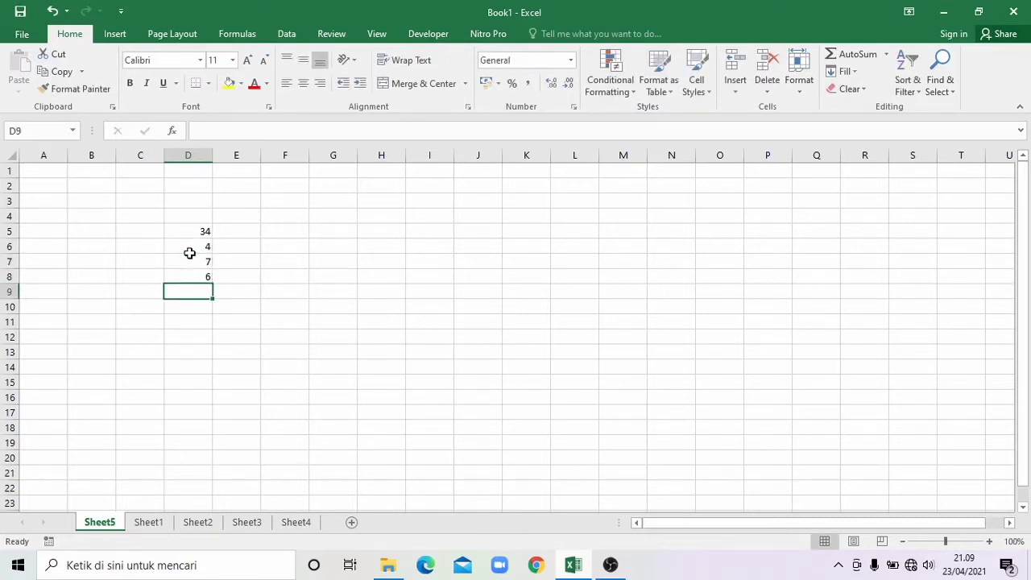
type("3")
key("Return")
type("23")
key("Return")
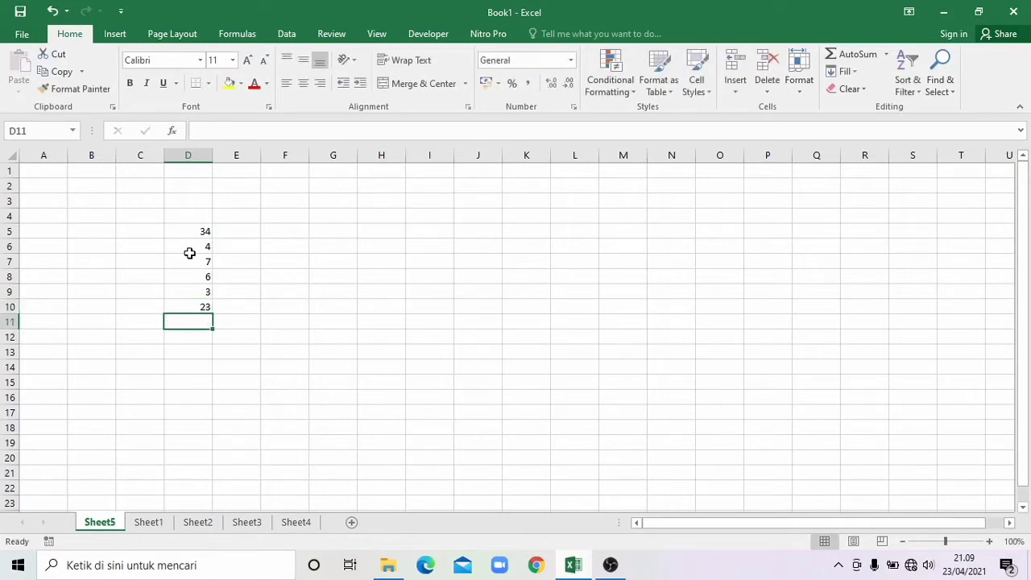
type("5")
key("Return")
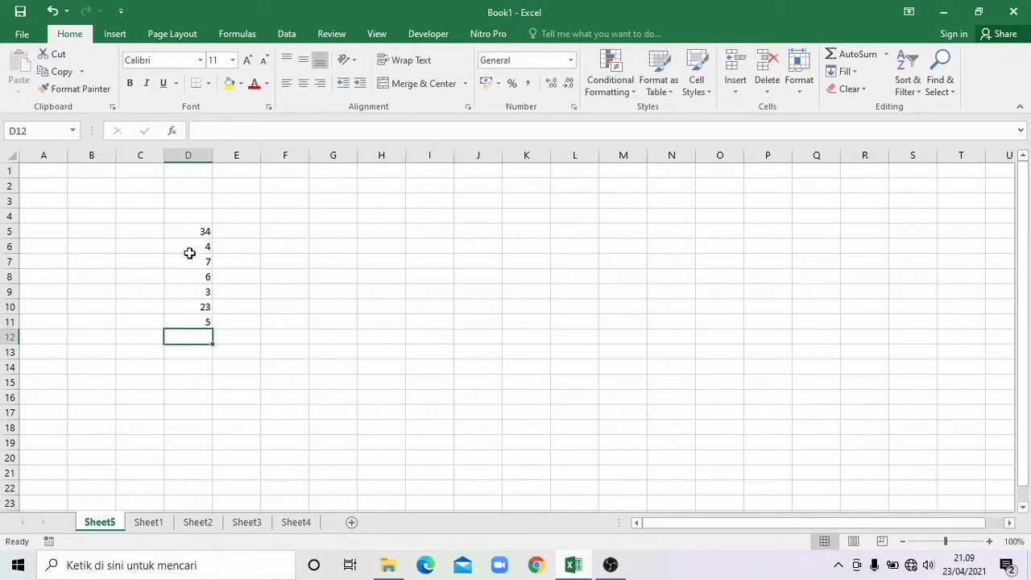
Step: Add a MAX formula in cell D12 that finds the largest value in the range D5:D11
type("=S")
key("BackSpace")
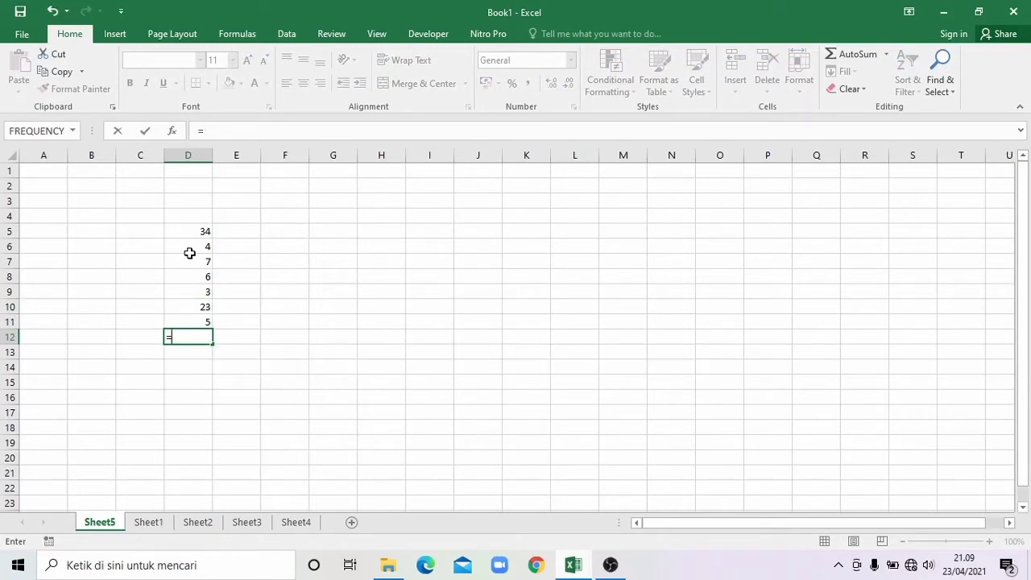
type("MAX")
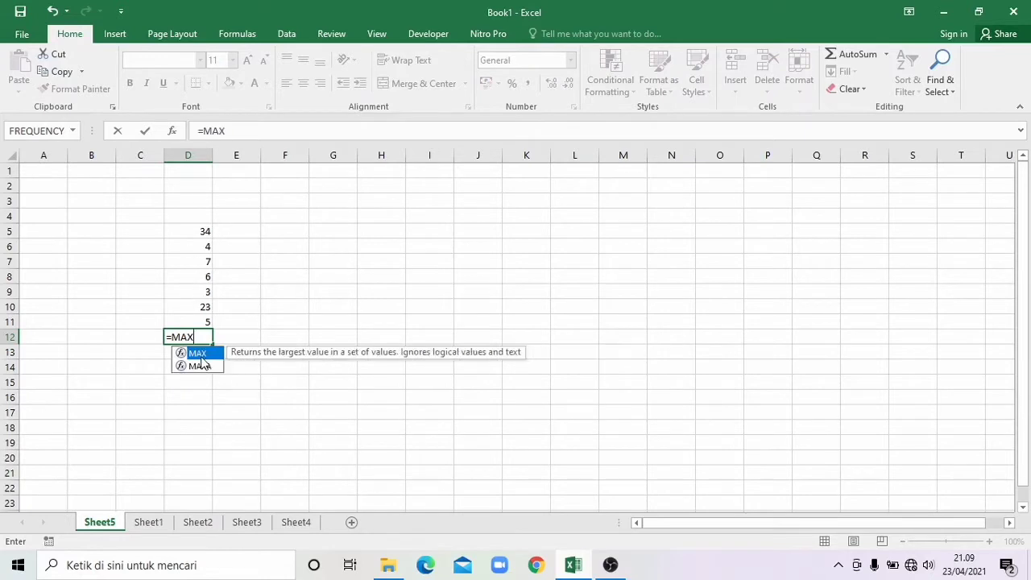
type("(")
left_click_drag(196, 230, 196, 323)
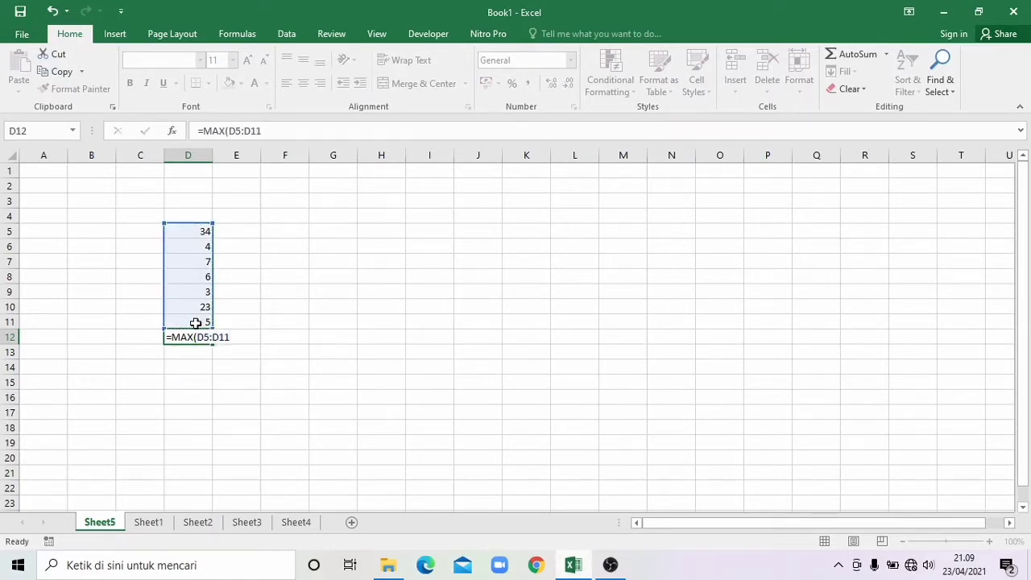
key("Return")
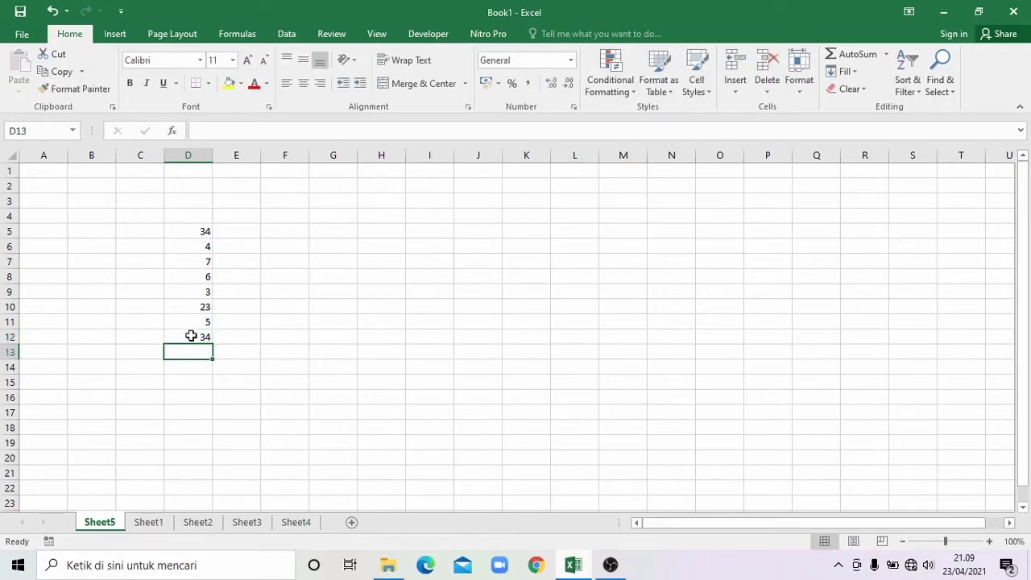
left_click(191, 336)
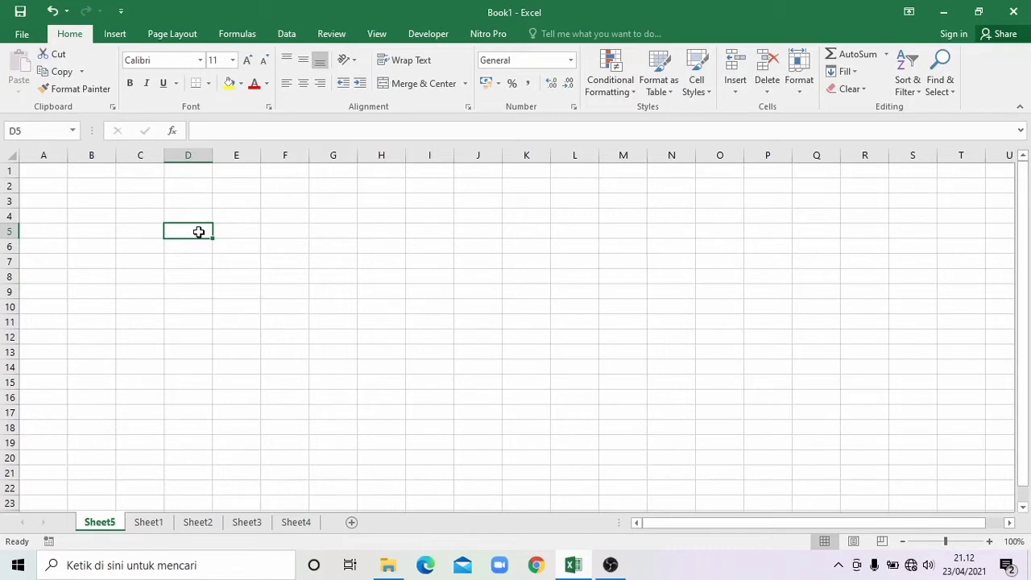
Step: Enter an AVERAGE formula in cell D5 with the numbers 2;4;5;6;7;8;9
type("=S")
key("BackSpace")
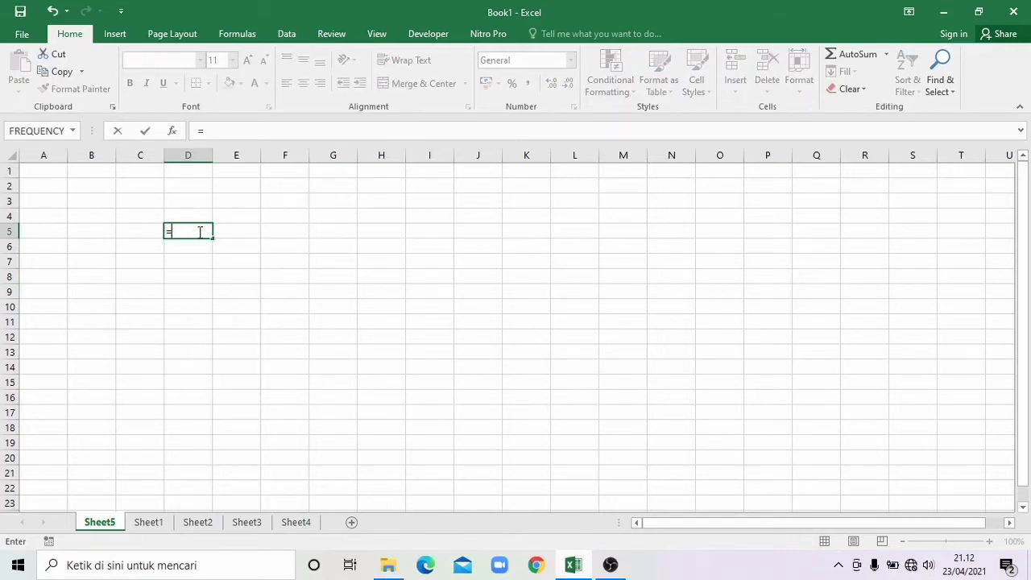
type("AVAR")
key("BackSpace")
key("BackSpace")
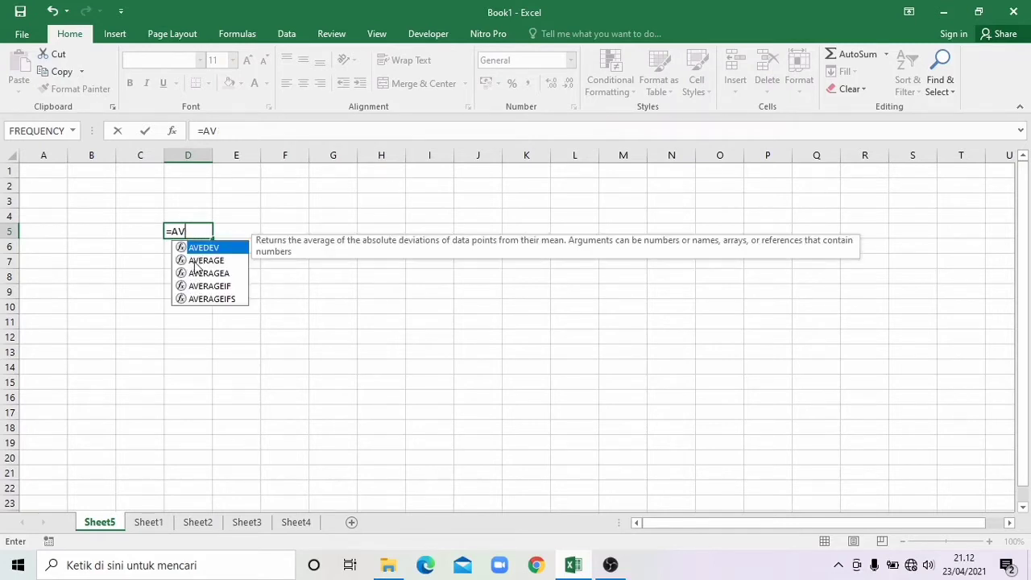
left_click(200, 262)
double_click(199, 262)
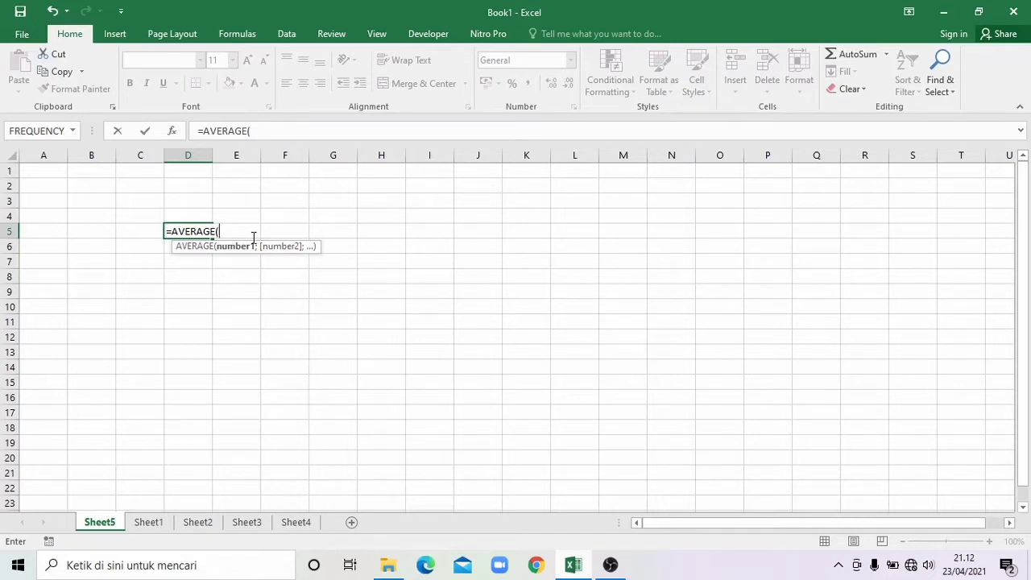
type("2;3")
key("BackSpace")
type(";4;5;6")
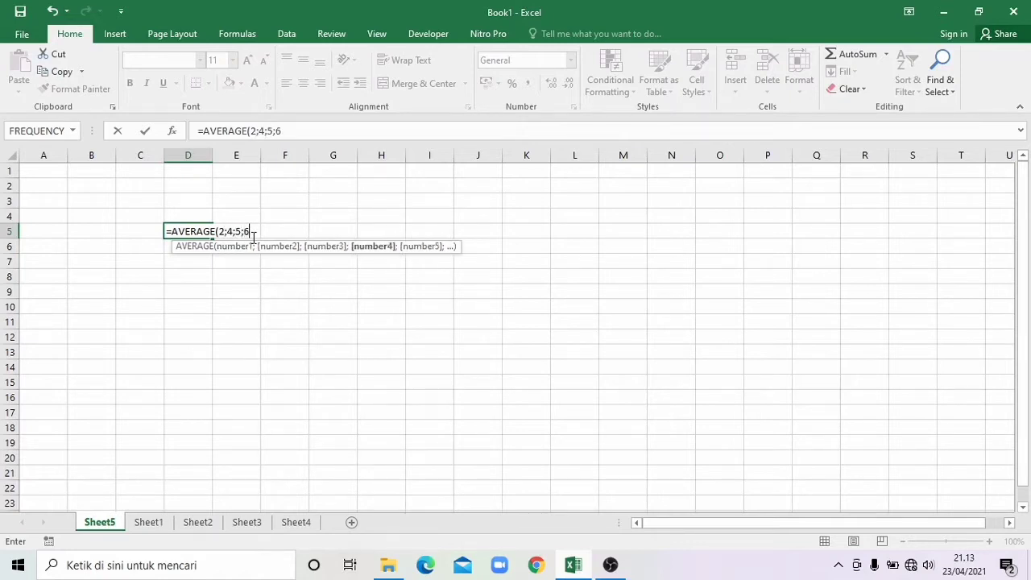
type(";7;8;9")
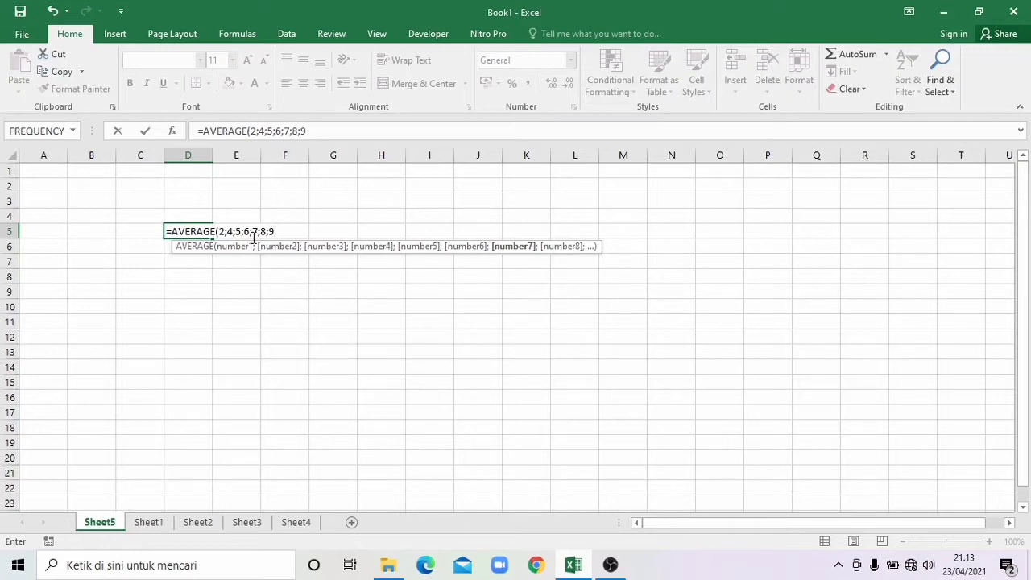
key("Return")
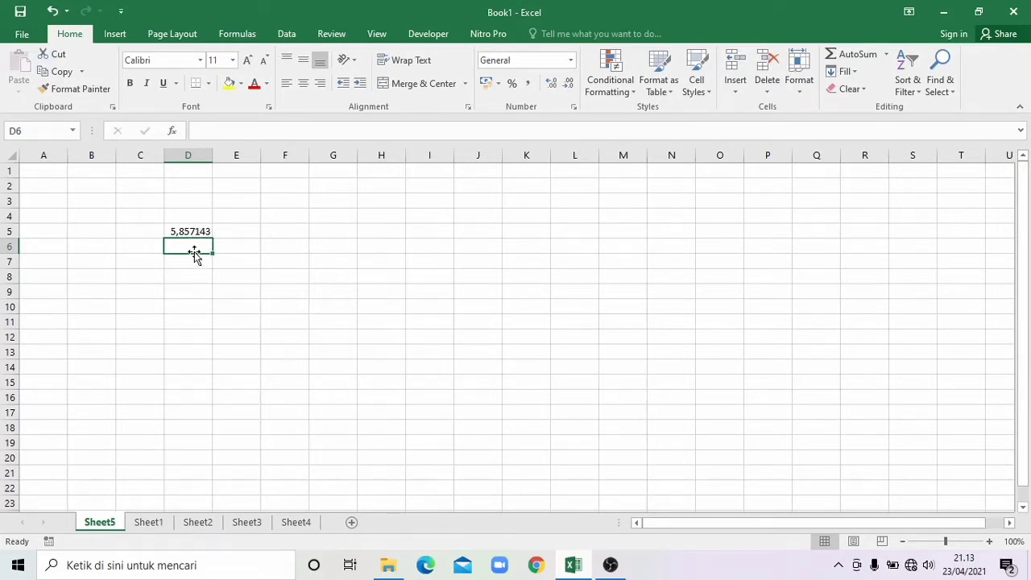
Step: Enter 4, 5, 8 and 6 down cells D6 to D9
type("4")
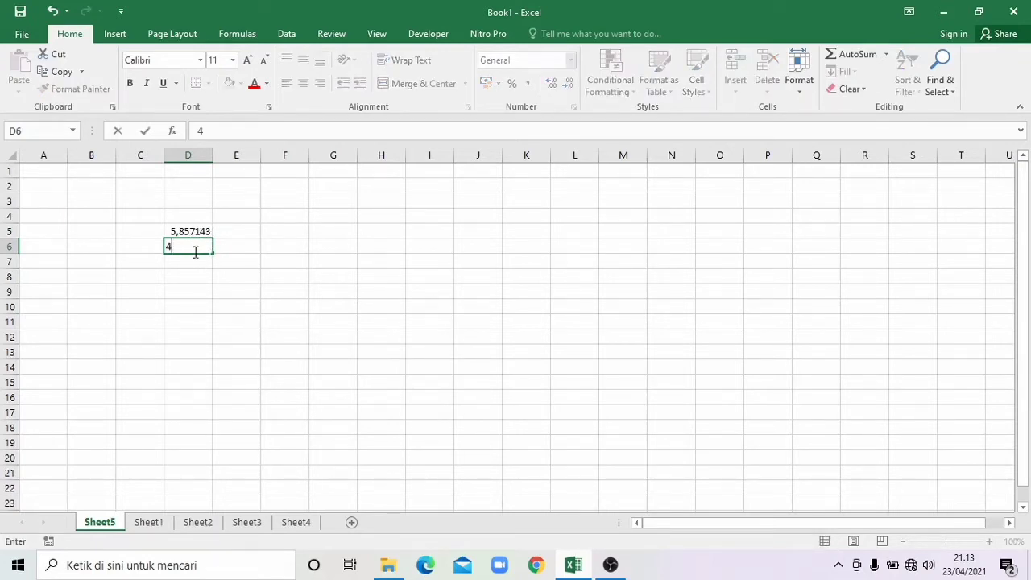
key("Return")
type("5")
key("Return")
key("Return")
type("6")
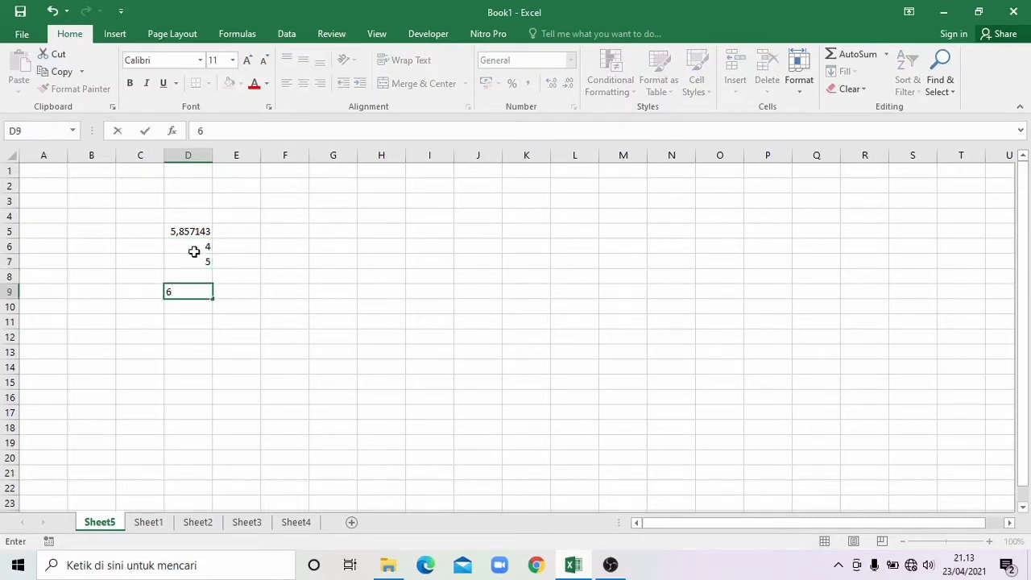
key("Up")
type("8")
key("Return")
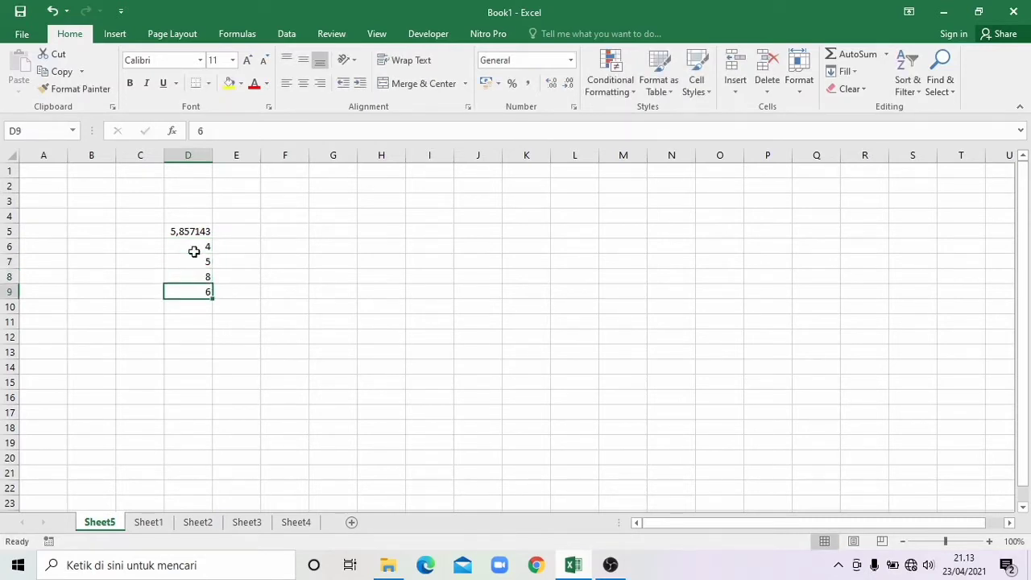
key("Return")
Step: Add an AVERAGE formula in cell D10 that averages the range D5:D9
type("=")
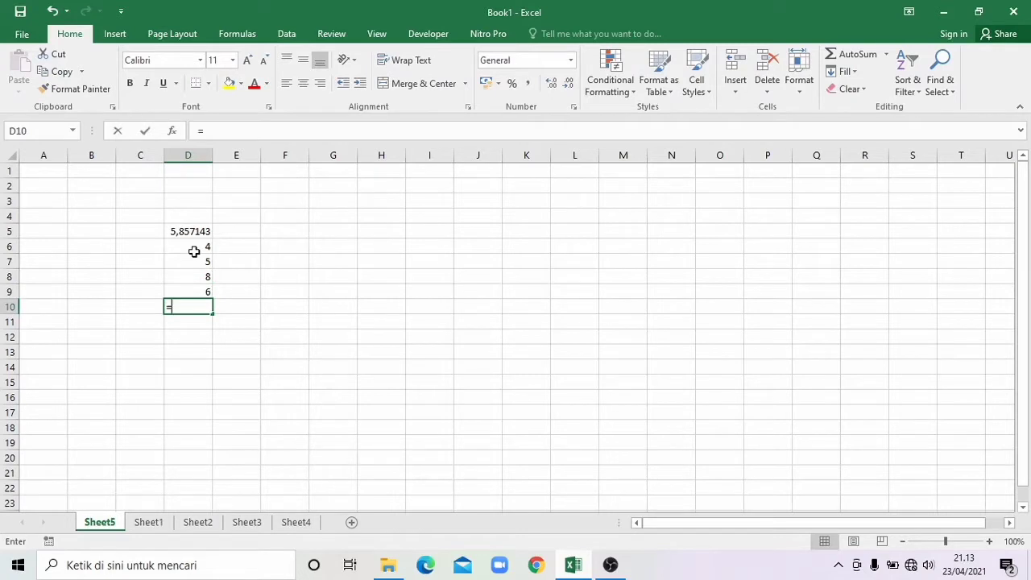
type("AV")
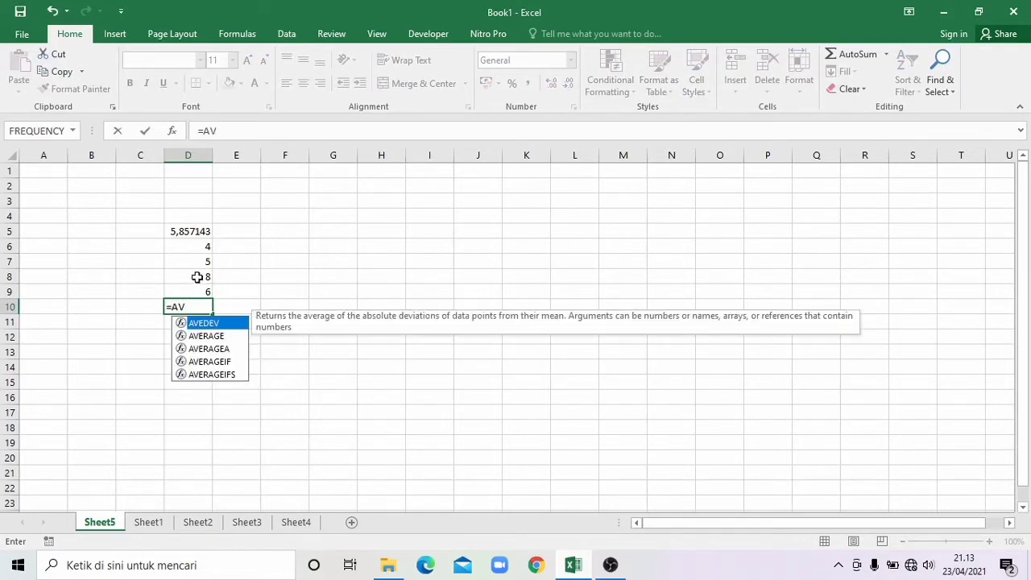
left_click(212, 336)
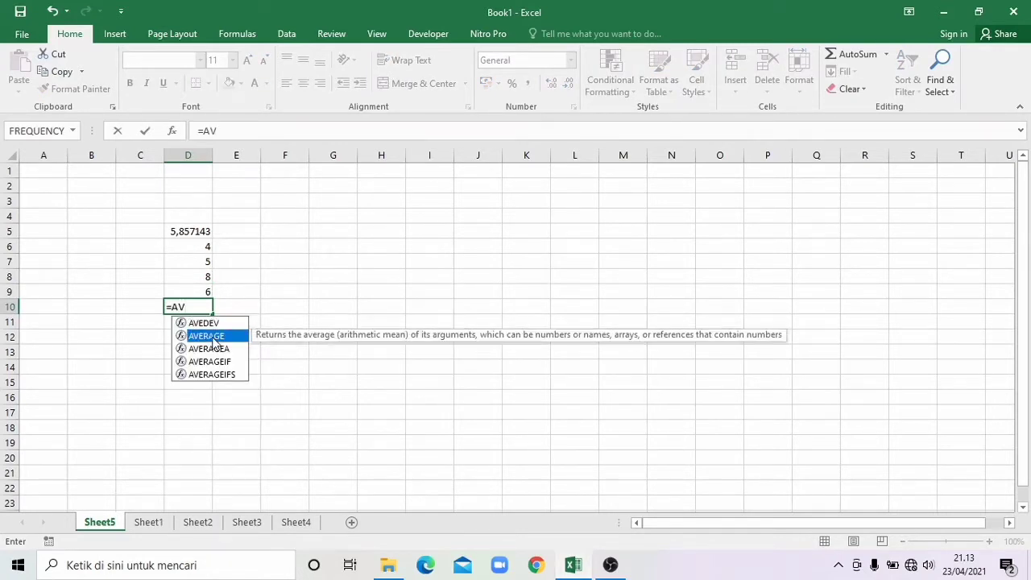
double_click(207, 337)
left_click_drag(186, 233, 197, 288)
key("Return")
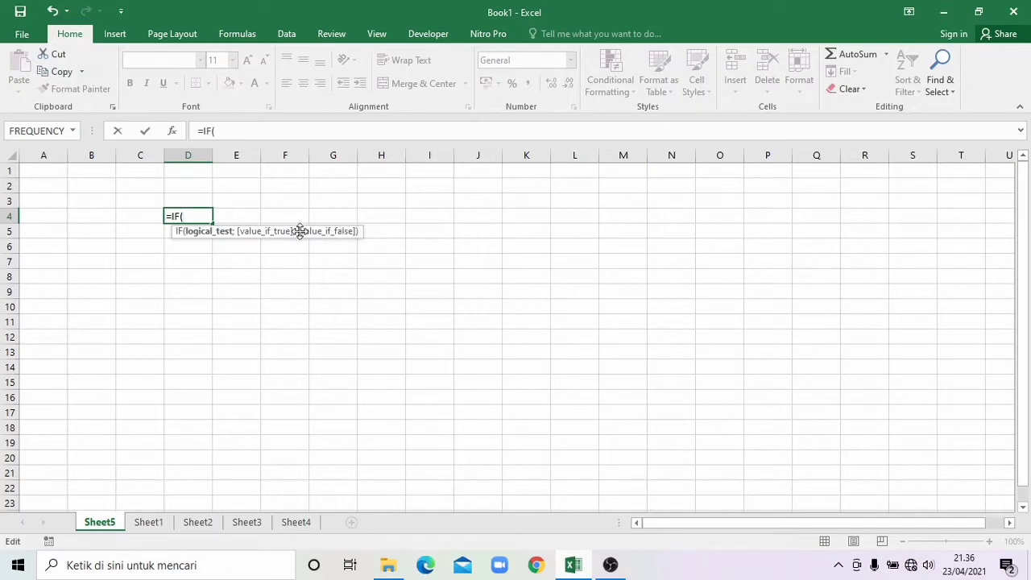
Step: Complete the IF formula in cell D4 to return "LAKI-LAKI" when D3=1 and "PEREMPUAN" otherwise
left_click(192, 202)
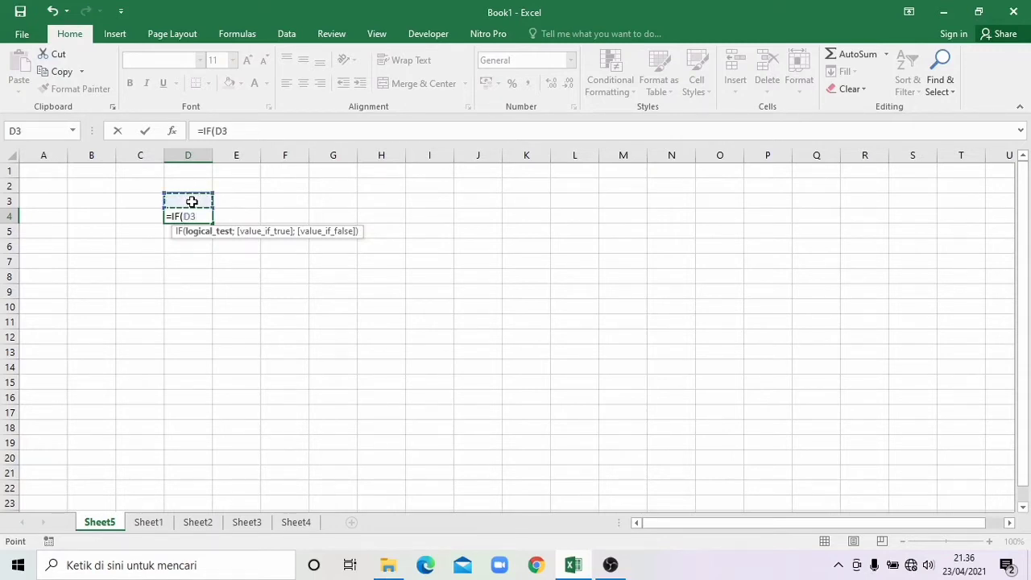
type("=1")
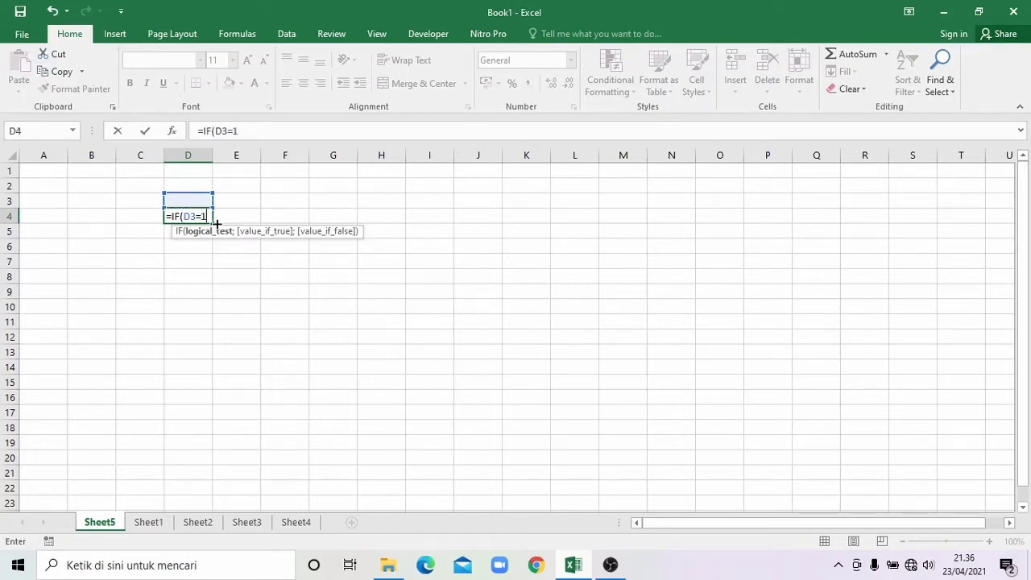
type(";")
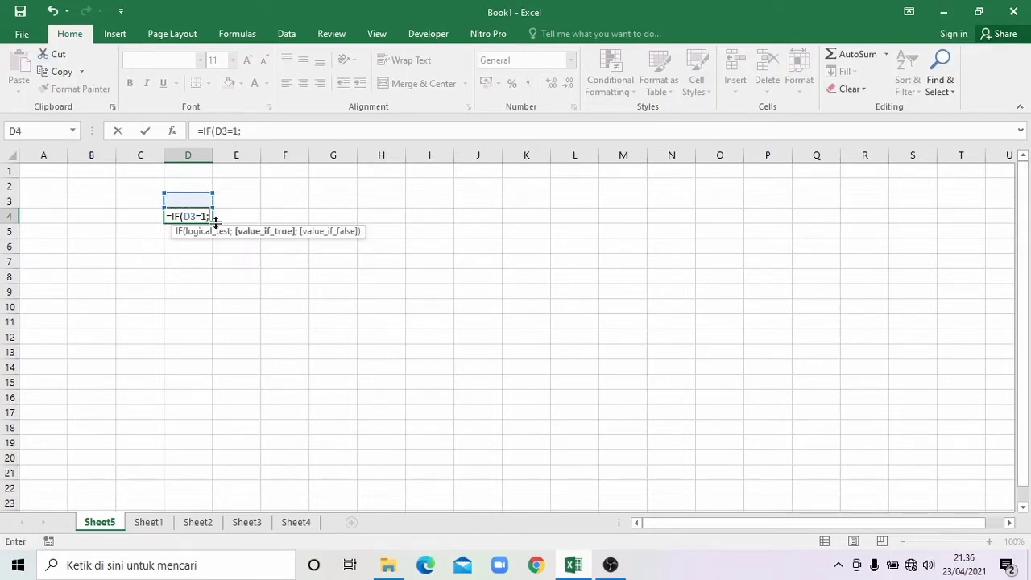
type("\"LAKI-LAKI\";")
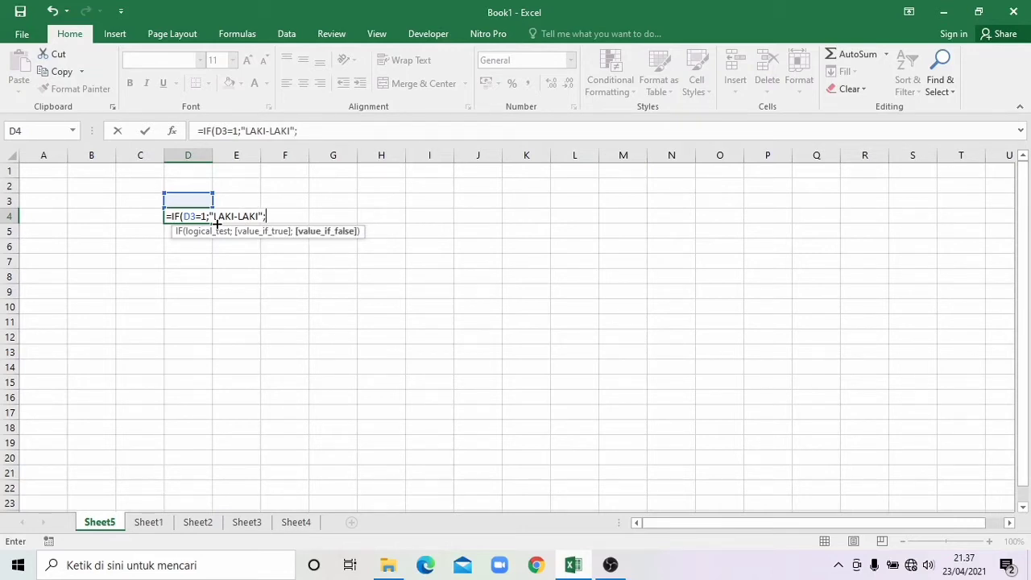
type("\"PEREMPUA")
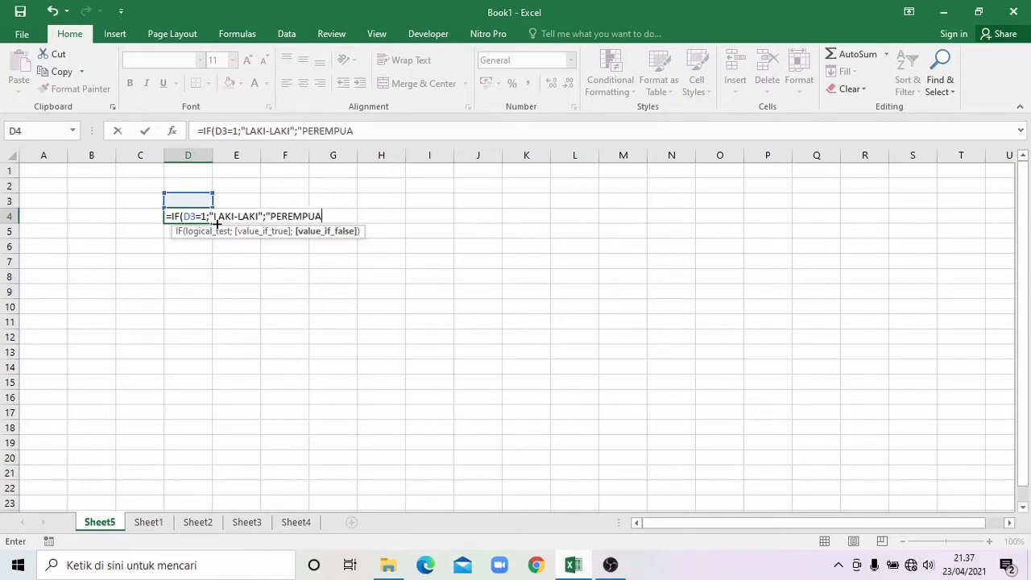
type("N\")")
key("Return")
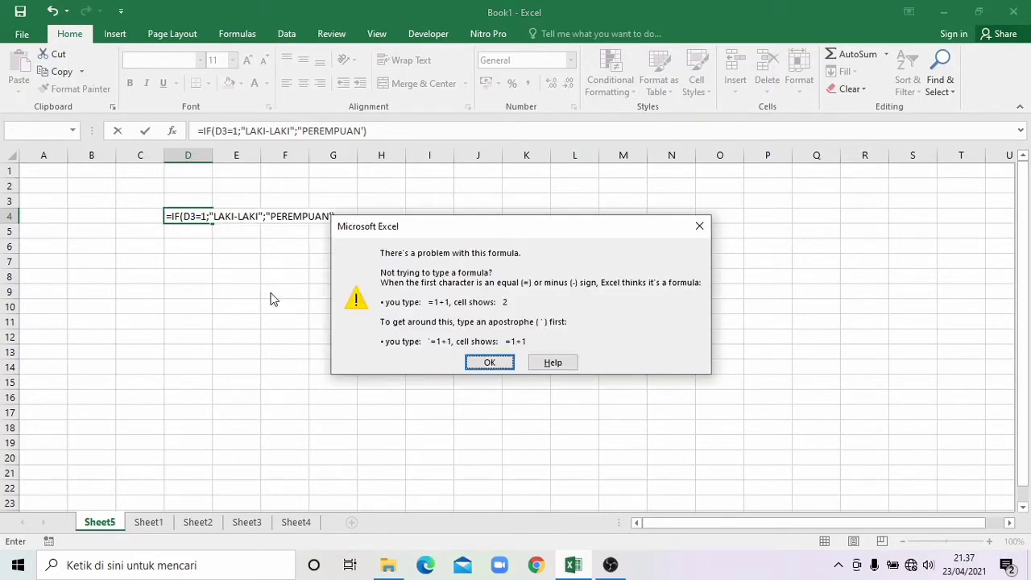
Step: Correct the closing quotation mark after PEREMPUAN in the D4 formula to a double quote and enter the formula
left_click(490, 363)
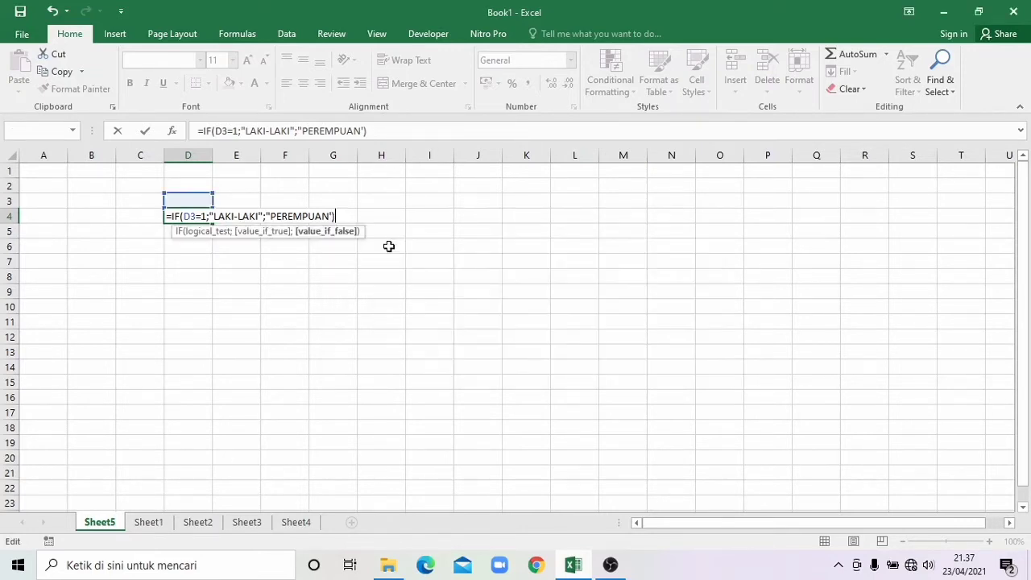
key("BackSpace")
key("BackSpace")
type("\"")
key("Return")
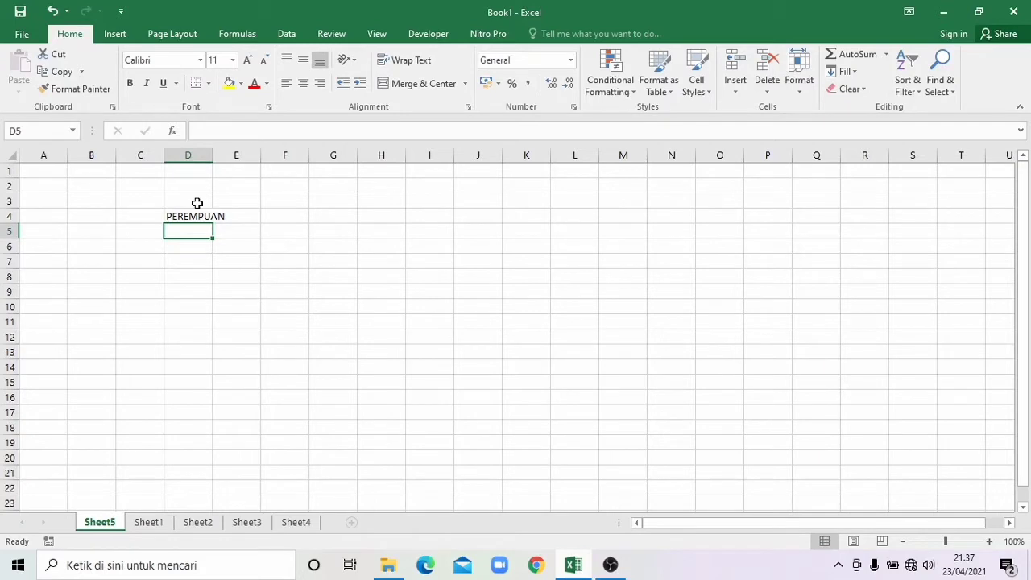
Step: Test the IF formula by entering 1, 2 and 3 in turn in cell D3
double_click(197, 203)
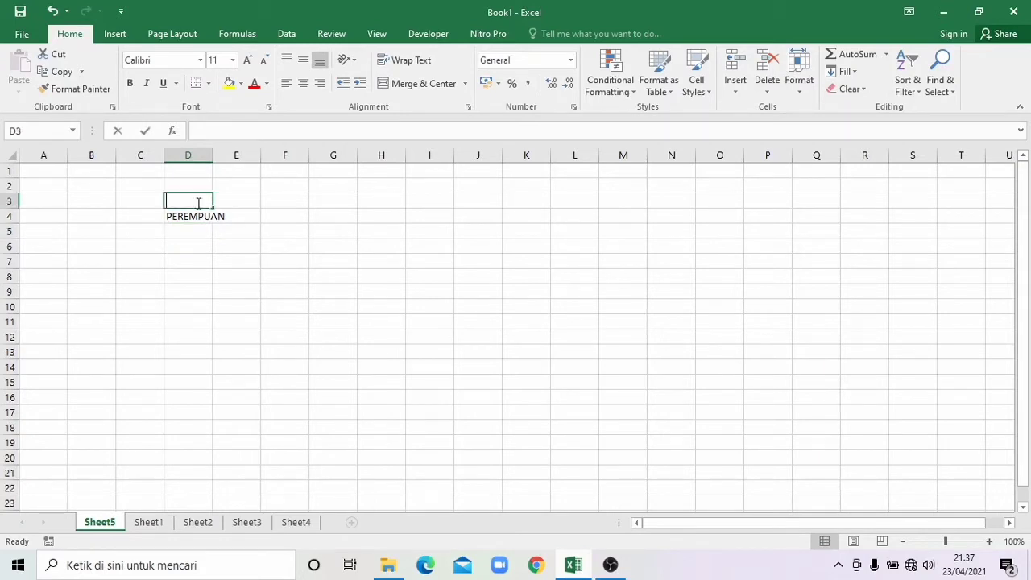
type("1")
key("Return")
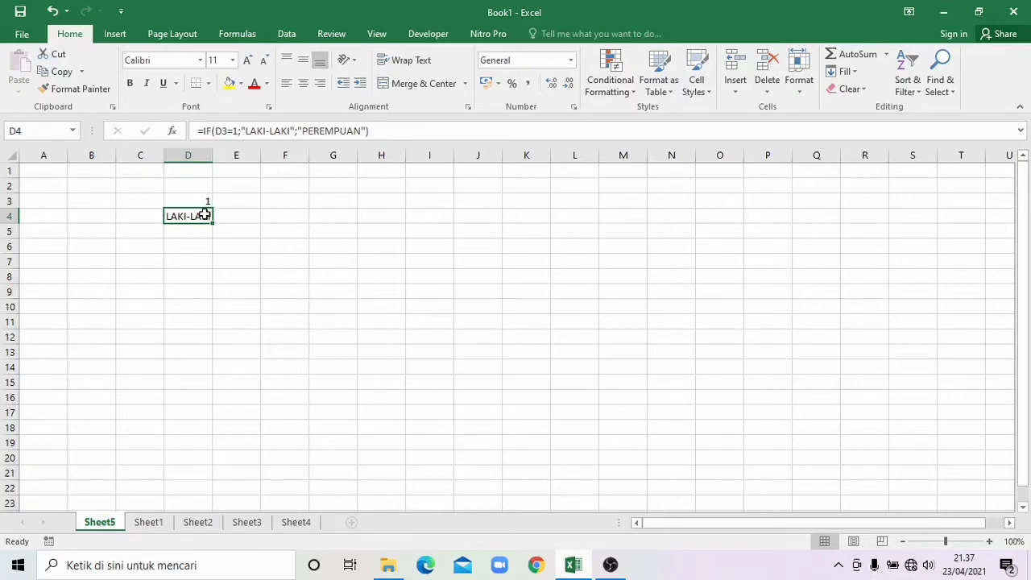
left_click(203, 199)
type("2")
key("Return")
left_click(204, 199)
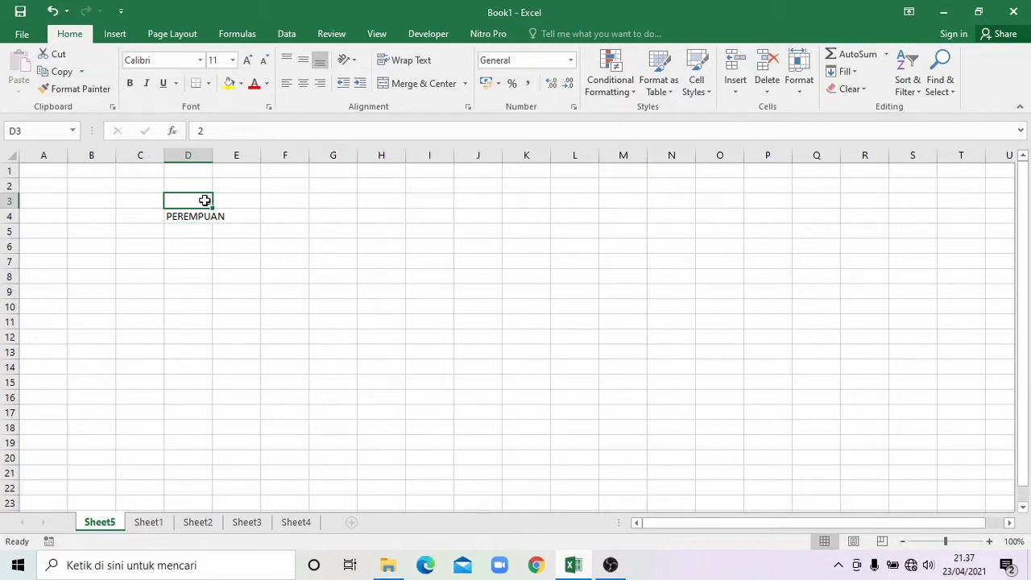
type("3")
key("Return")
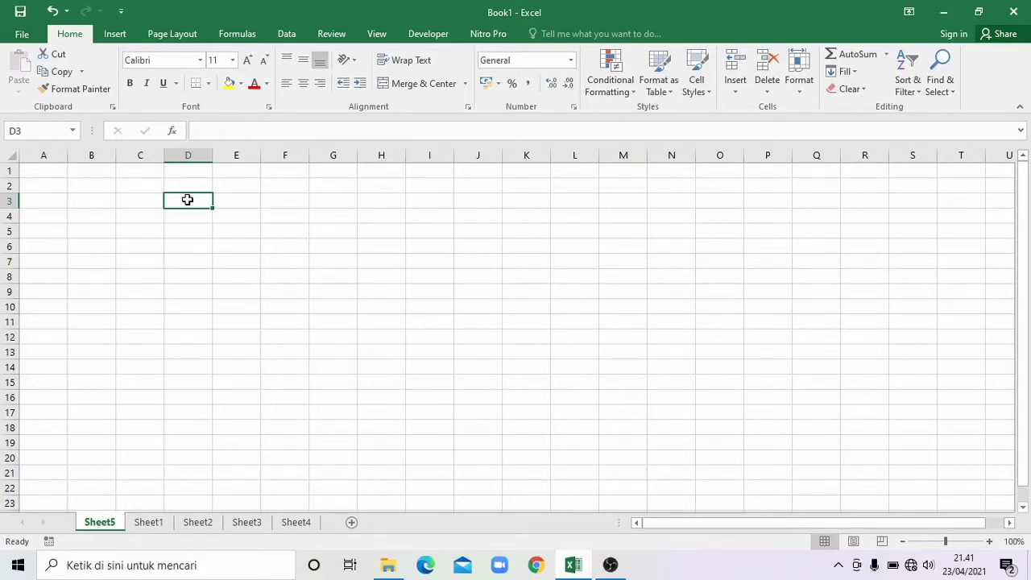
Step: Enter a COUNT formula in cell D3 with the values 1;3;4;5;6;7;2 and review it
type("=COUN")
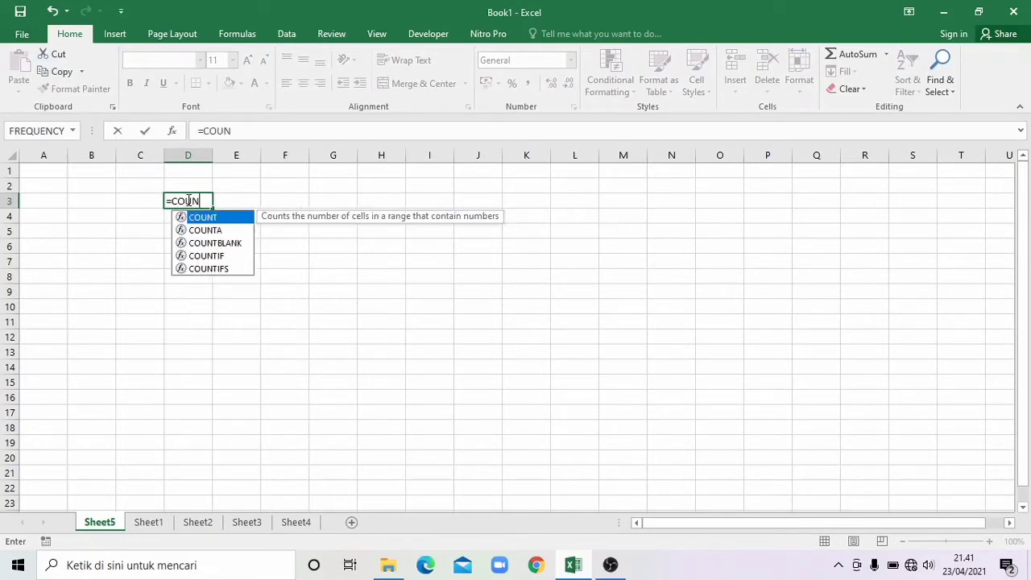
double_click(219, 219)
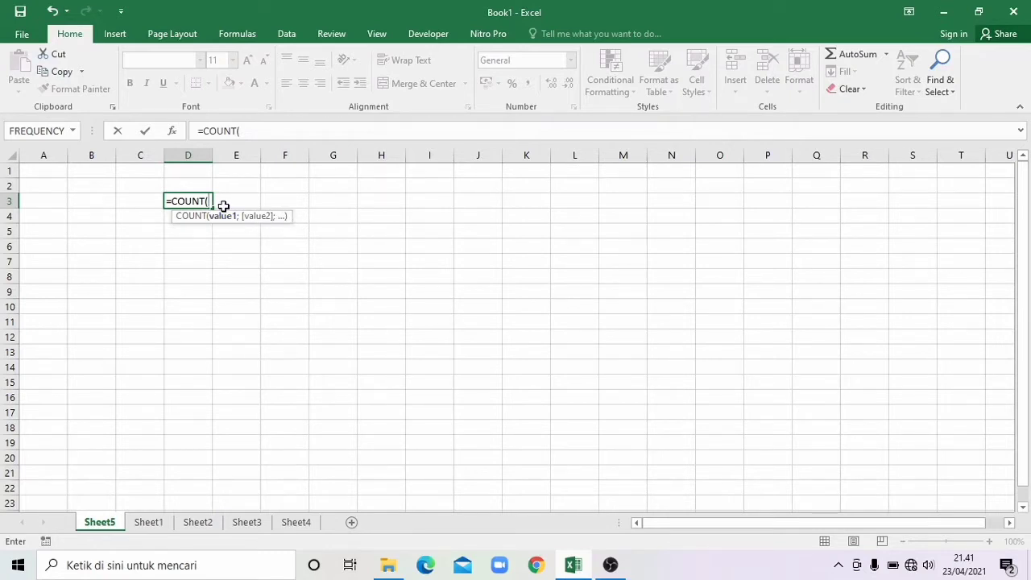
type("1;3;")
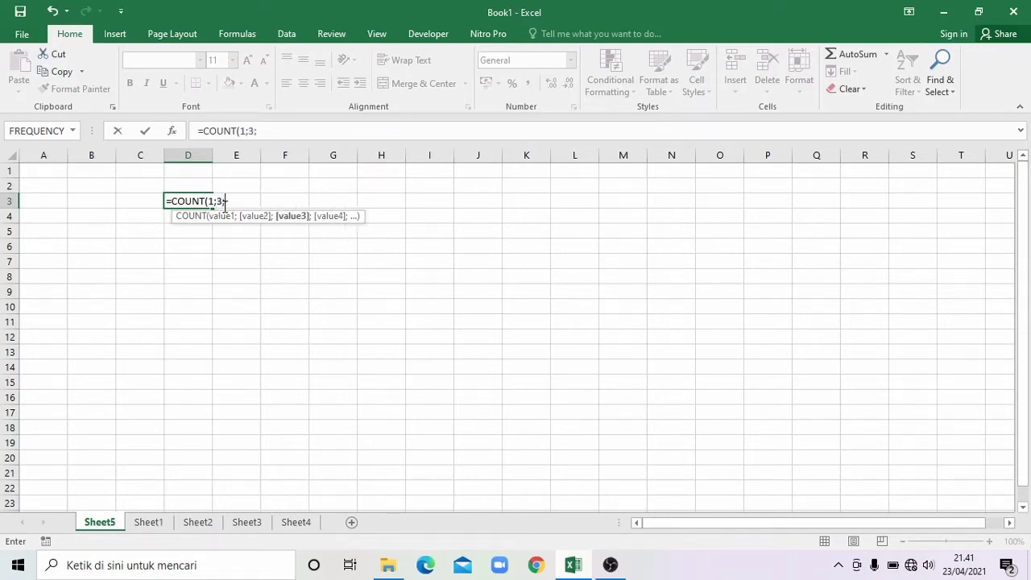
type("4;5;")
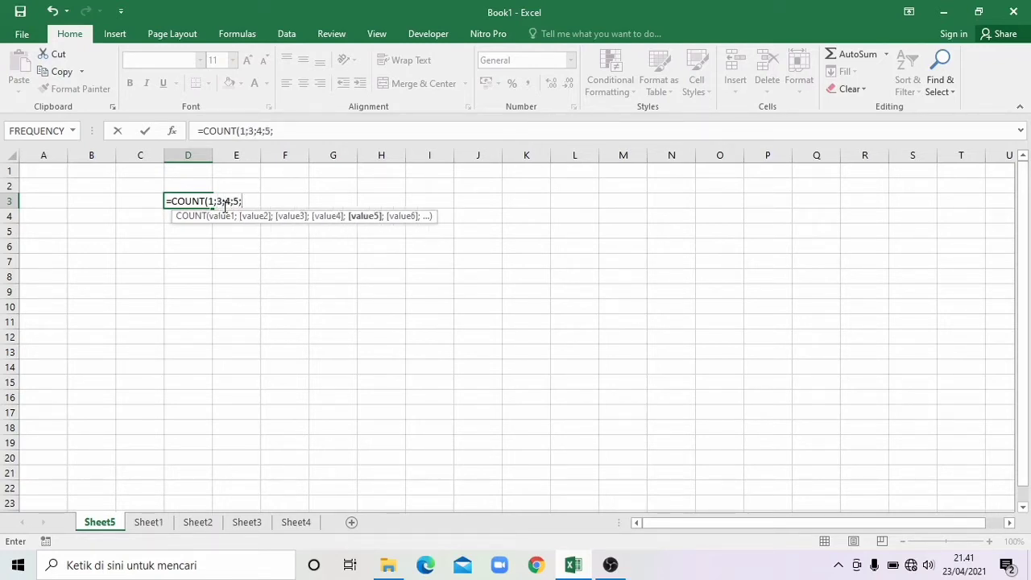
type("6;7;")
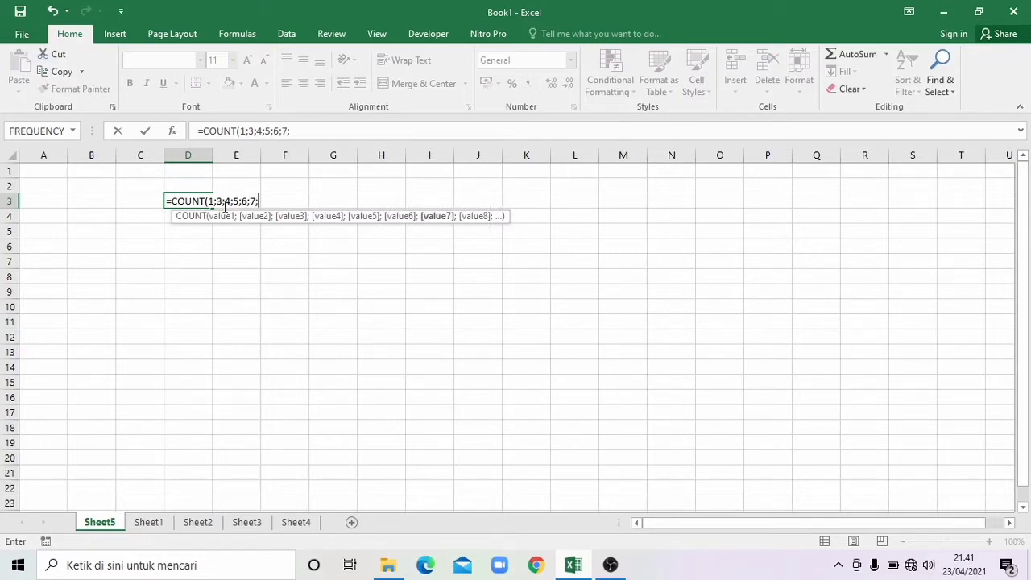
type("2)")
key("Return")
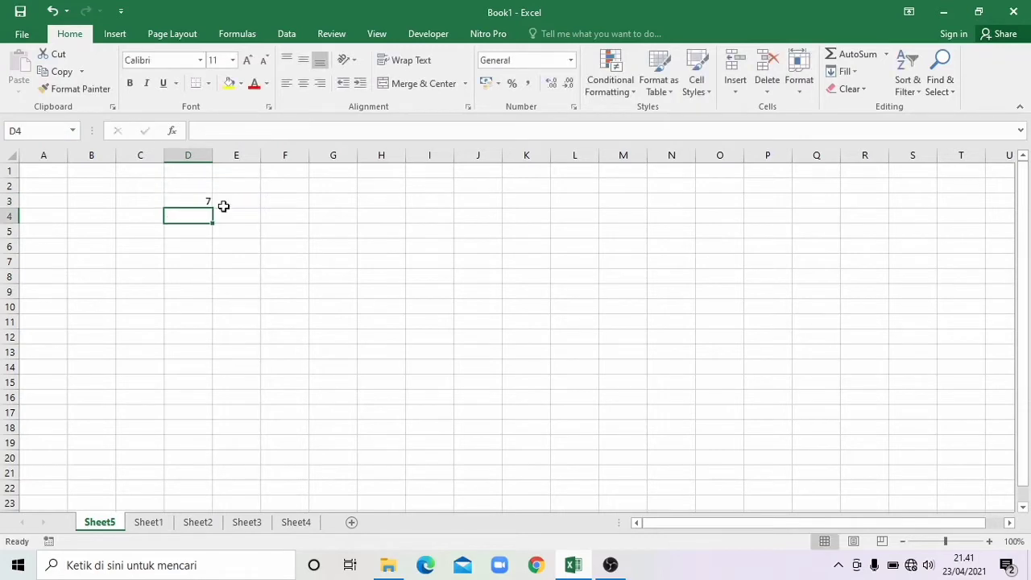
left_click(204, 202)
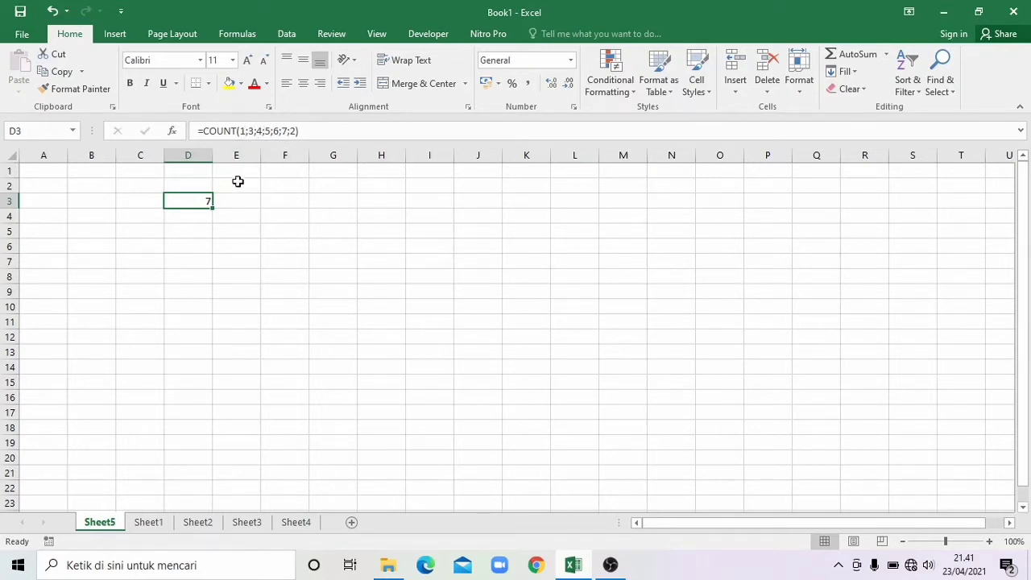
Step: Fill cells D4 to D8 with the numbers 3, 5, 6, 7 and 8
left_click(200, 212)
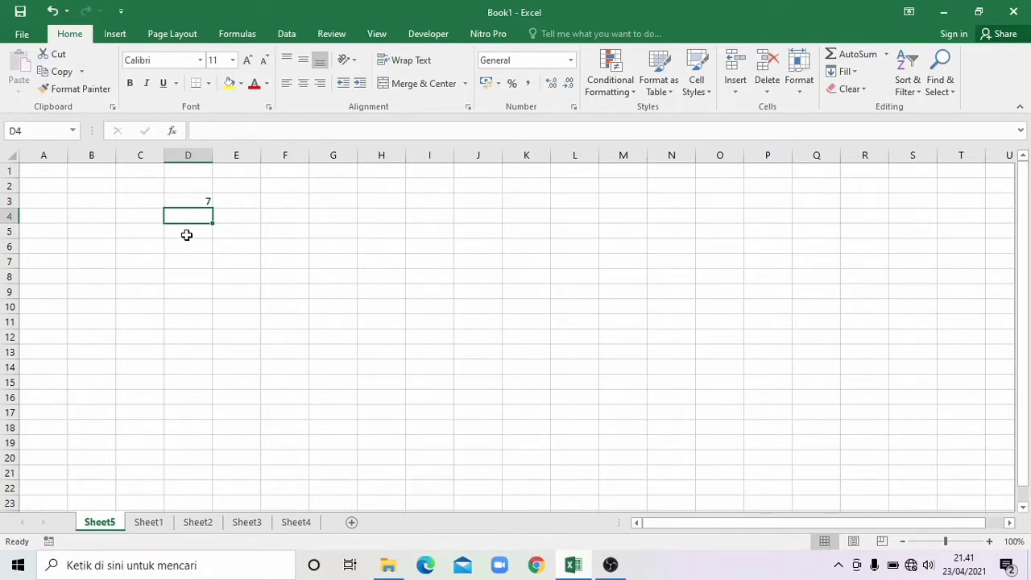
type("3")
key("Return")
type("5")
key("Return")
type("6")
key("Return")
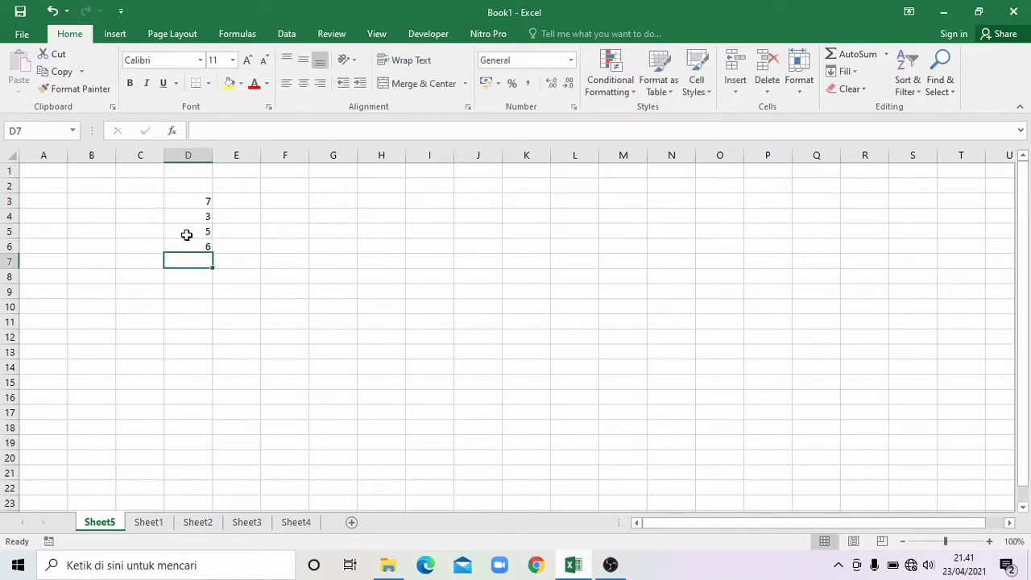
type("7")
key("Return")
type("8")
key("Return")
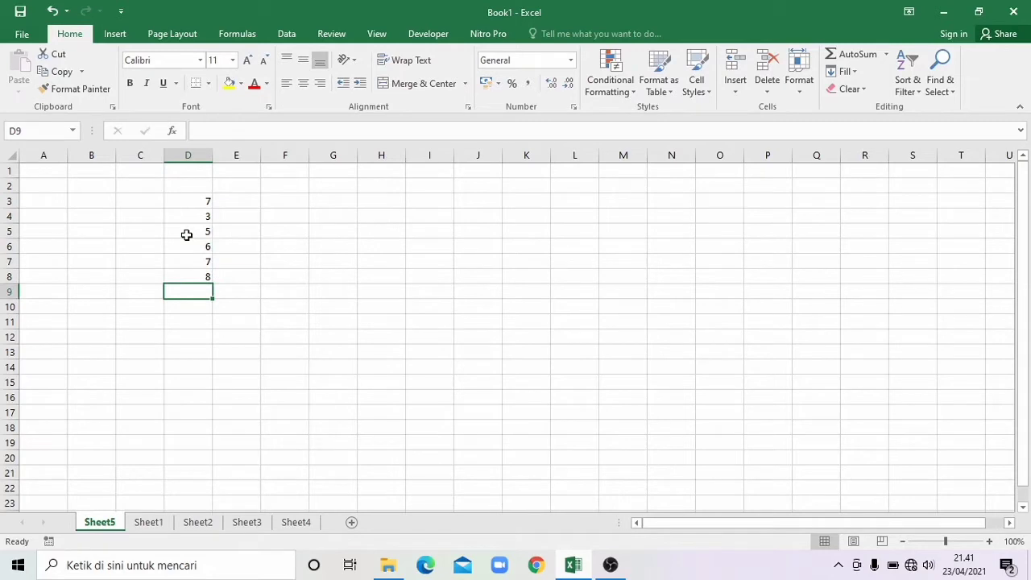
Step: Add a COUNT formula in cell D9 that counts the numbers in the range D3:D8
type("=")
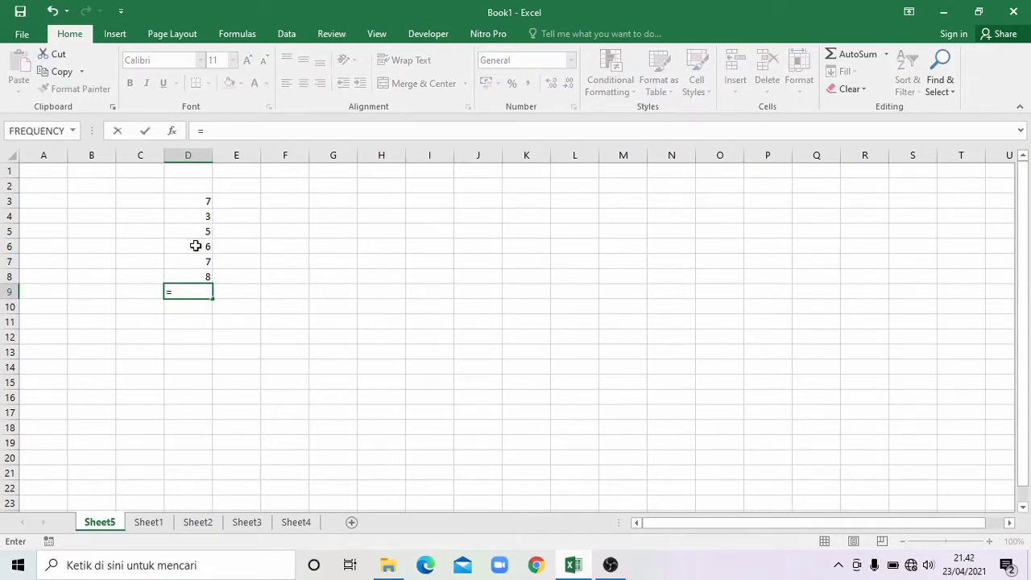
type("CAO")
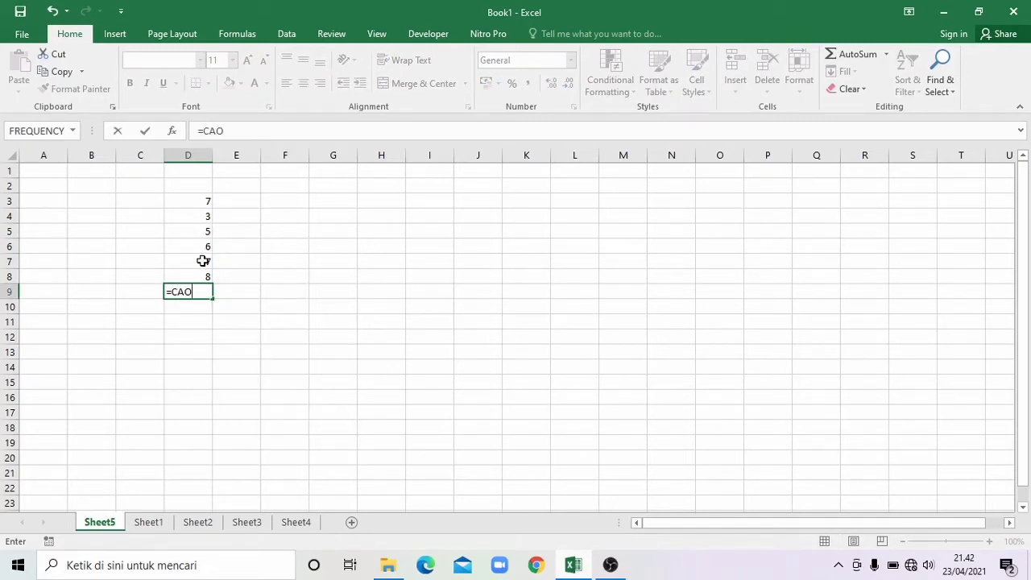
key("BackSpace")
key("BackSpace")
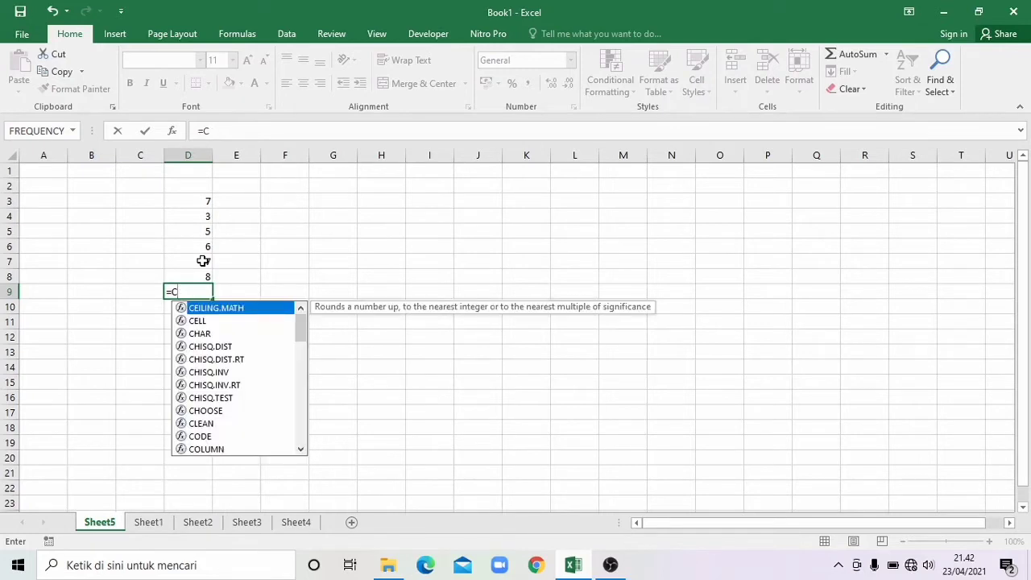
type("OU")
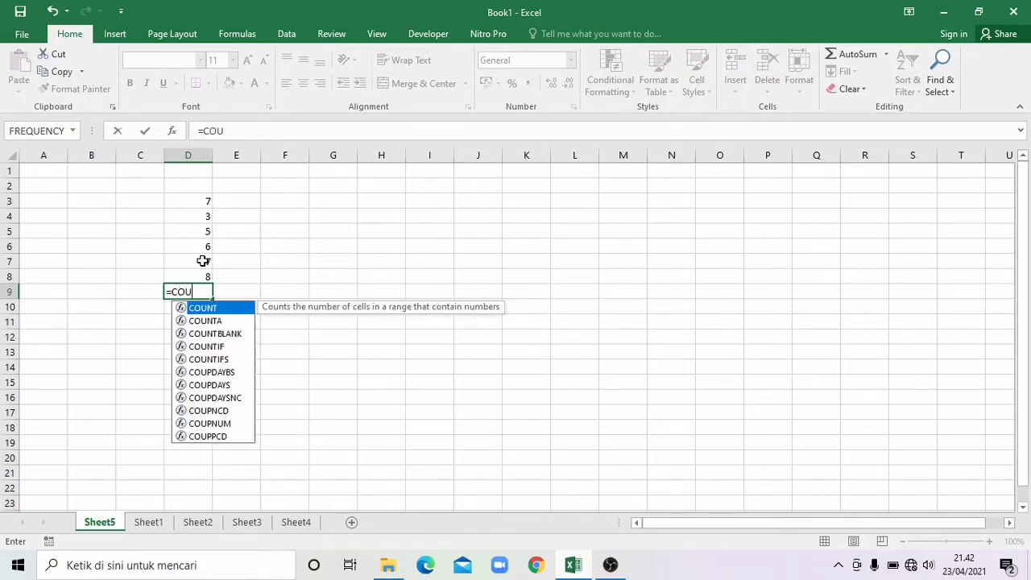
double_click(223, 311)
left_click_drag(207, 209, 207, 270)
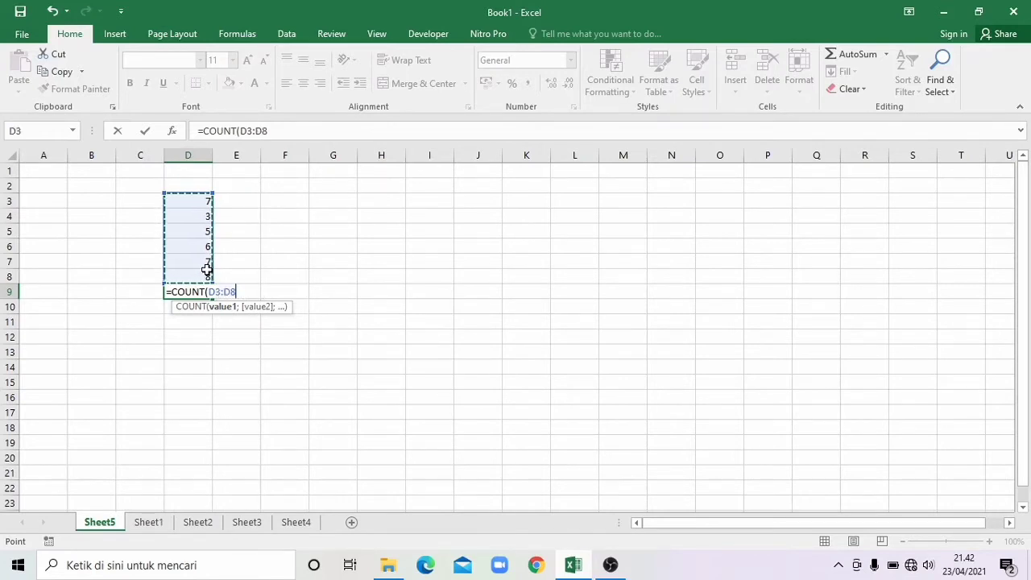
key("Return")
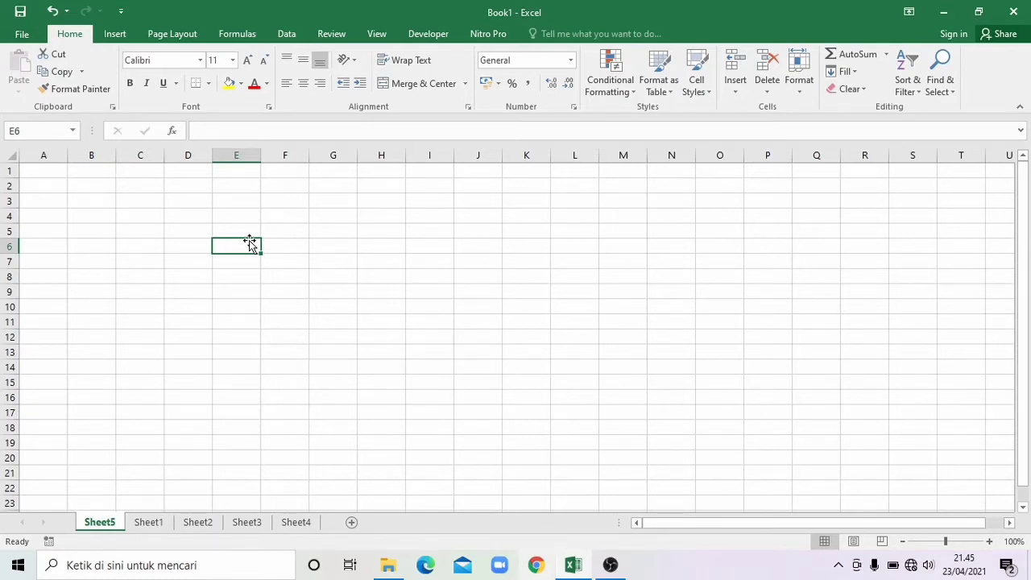
type("=")
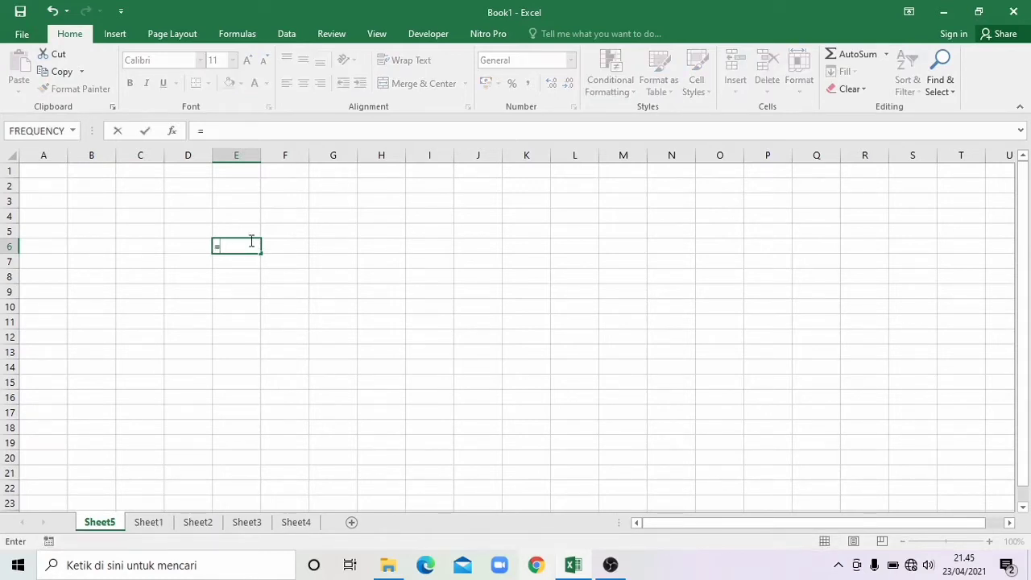
type("COU")
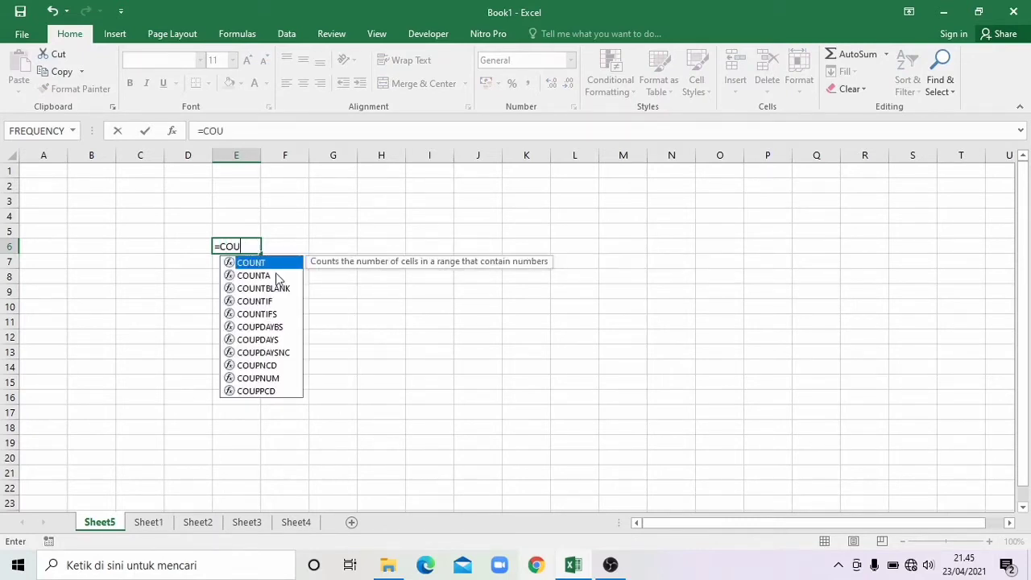
double_click(277, 276)
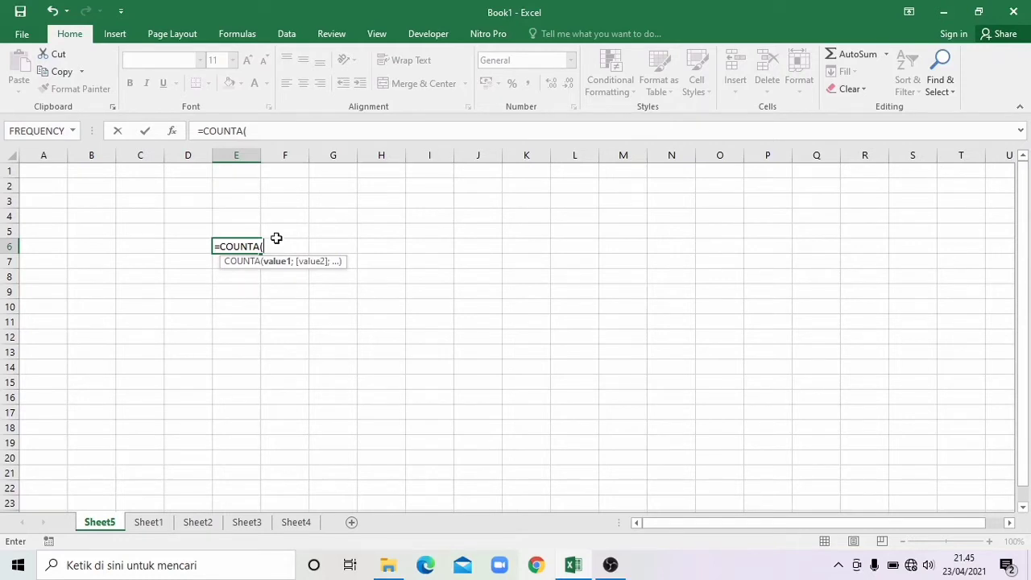
left_click(172, 274)
left_click(286, 253)
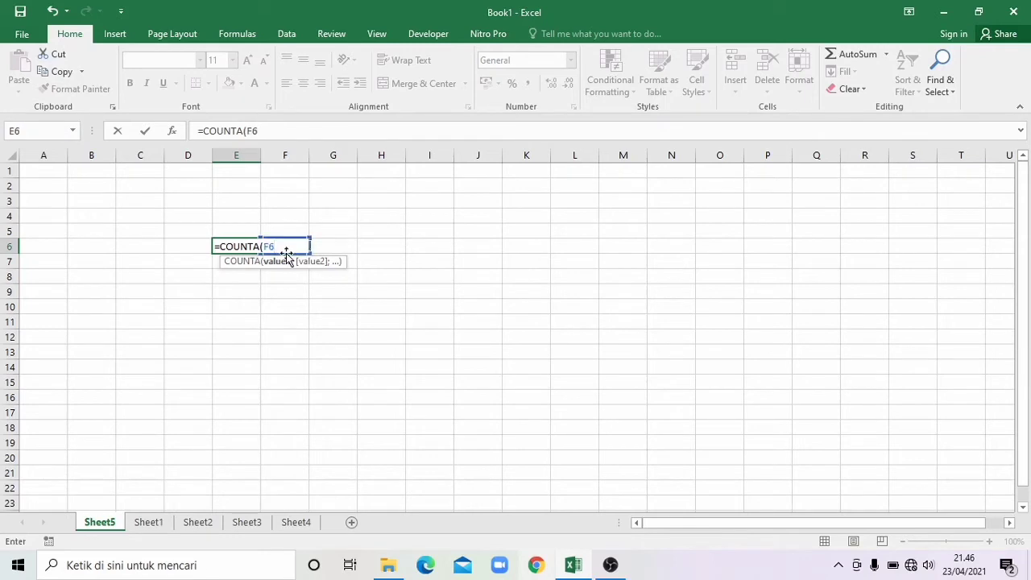
key("BackSpace")
key("BackSpace")
key("BackSpace")
key("BackSpace")
key("BackSpace")
key("BackSpace")
key("BackSpace")
key("BackSpace")
key("BackSpace")
key("BackSpace")
Step: Fill cells D4 to D11 with the letters Y, D, T, G, W, R, T and Y
left_click(204, 215)
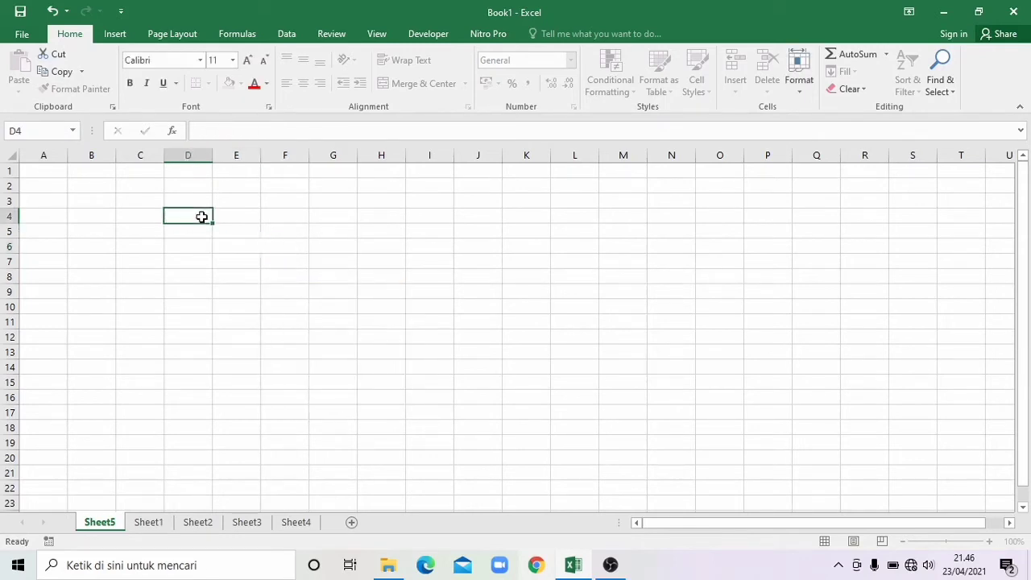
type("YT")
key("Return")
type("D")
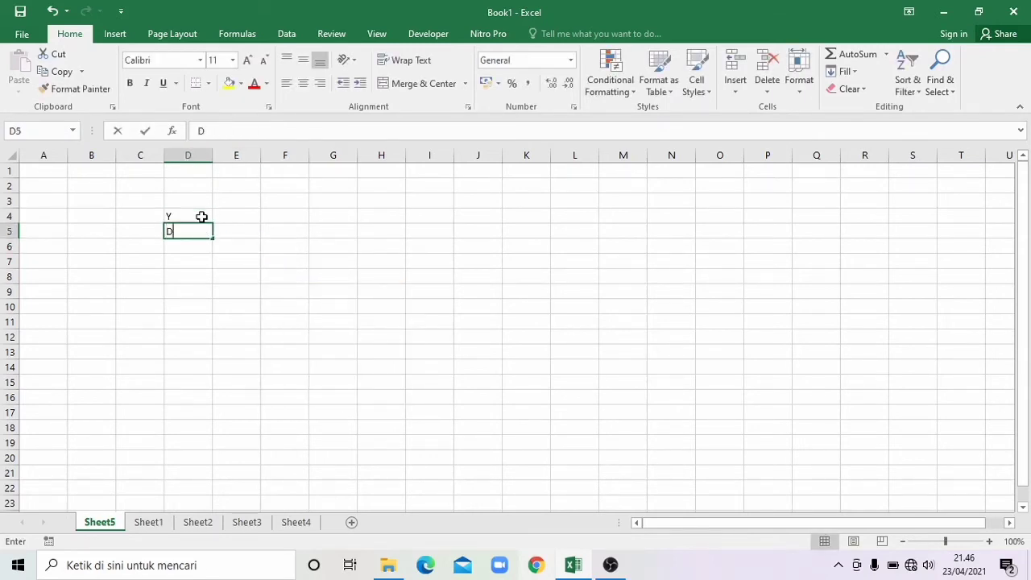
key("Return")
key("Return")
type("G")
key("Up")
type("T")
key("Return")
key("Return")
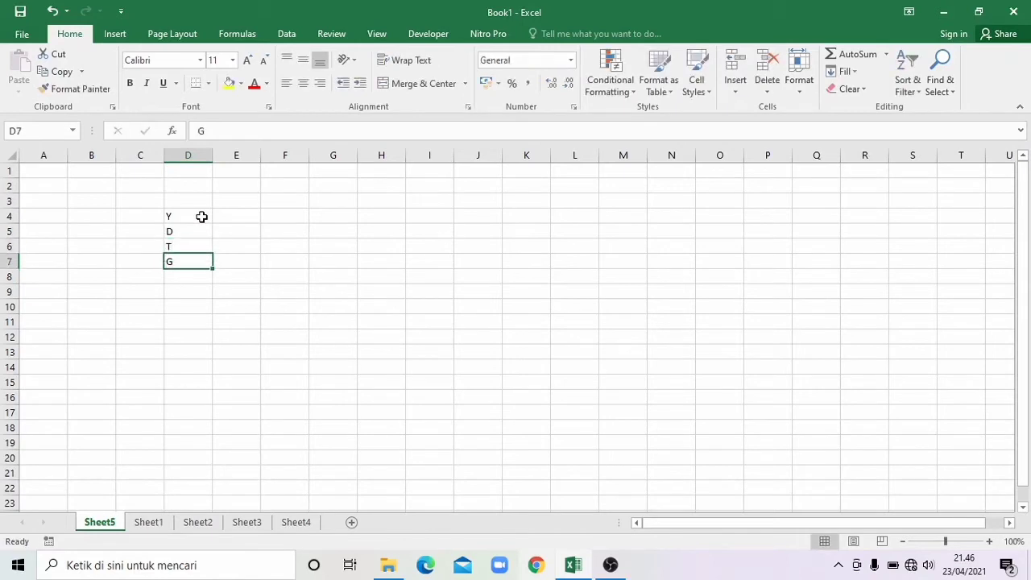
type("W")
key("Return")
type("R")
key("Return")
type("T")
key("Return")
type("Y")
key("Return")
Step: Fill cells E12 to E16 with the numbers 12, 4, 5, 6 and 7
key("Right")
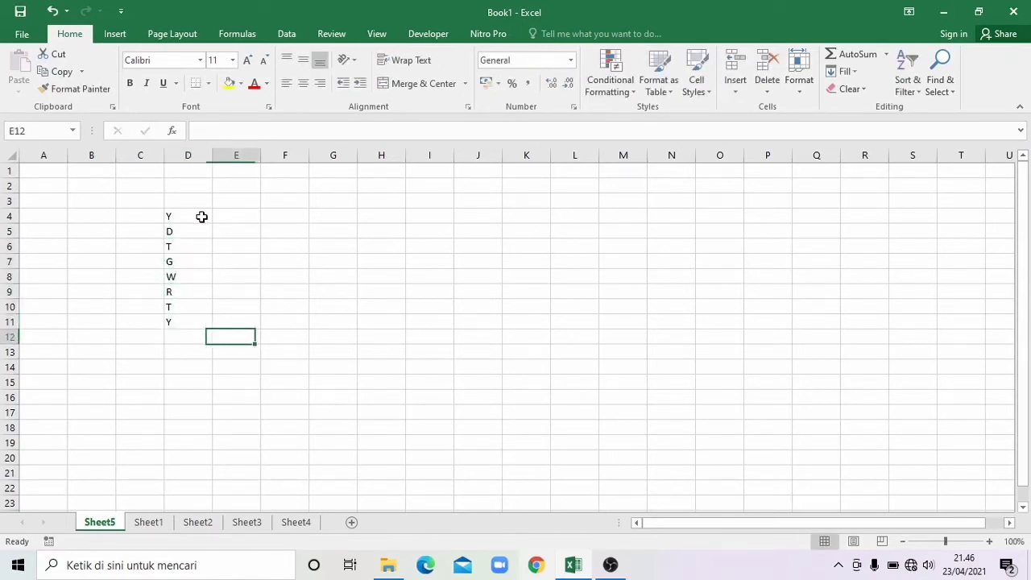
type("12")
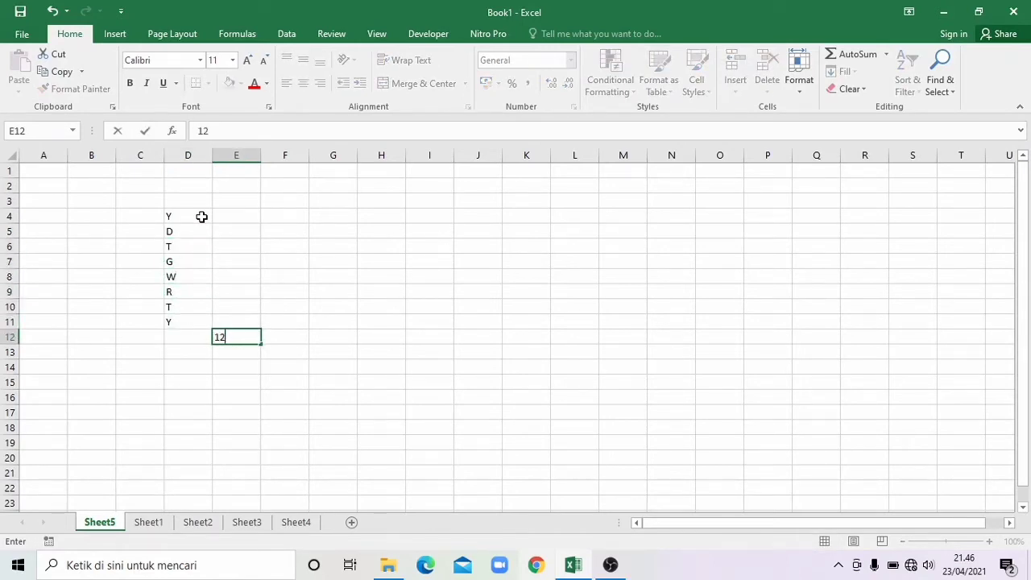
key("Return")
type("4")
key("Return")
type("5")
key("Return")
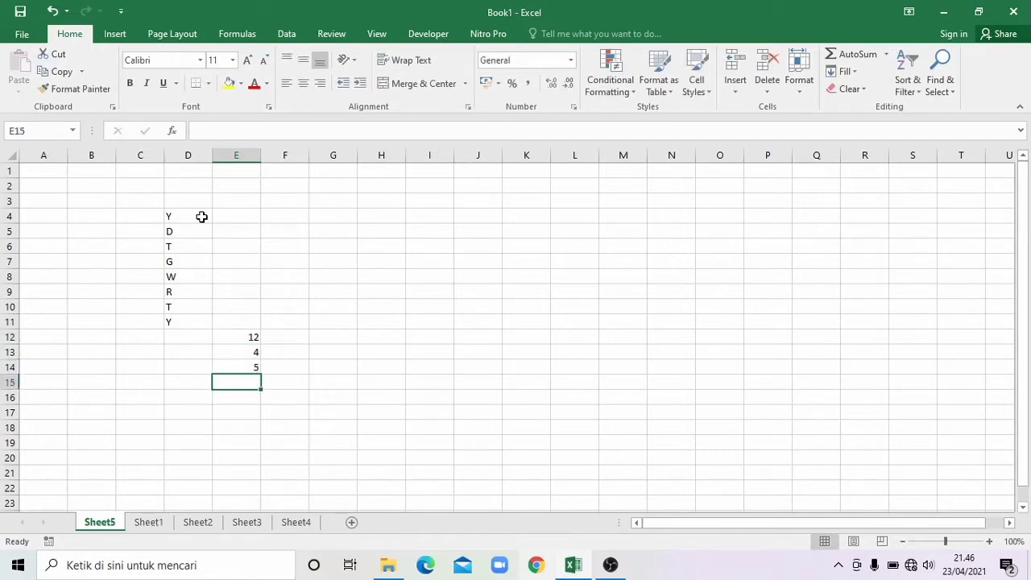
type("6")
key("Return")
type("7")
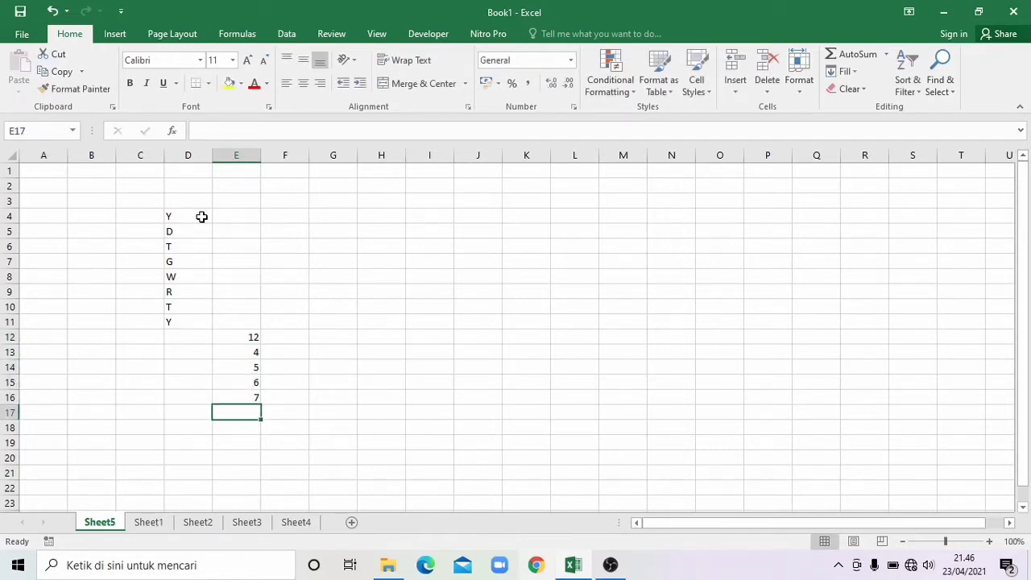
Step: Add a COUNTA formula in cell F5 that counts the filled cells in D4:E16 and review it
left_click(268, 233)
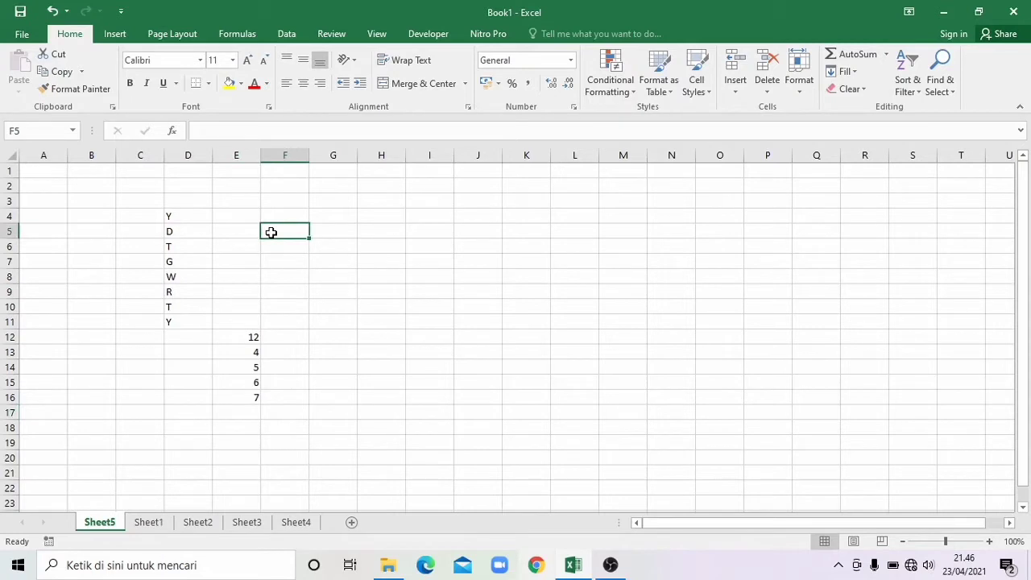
type("=")
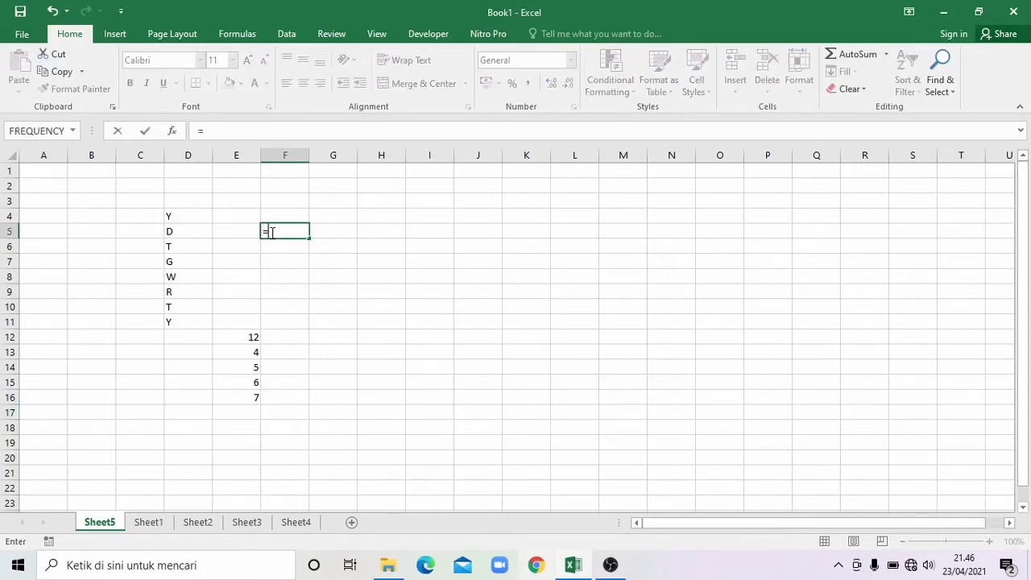
type("COUN")
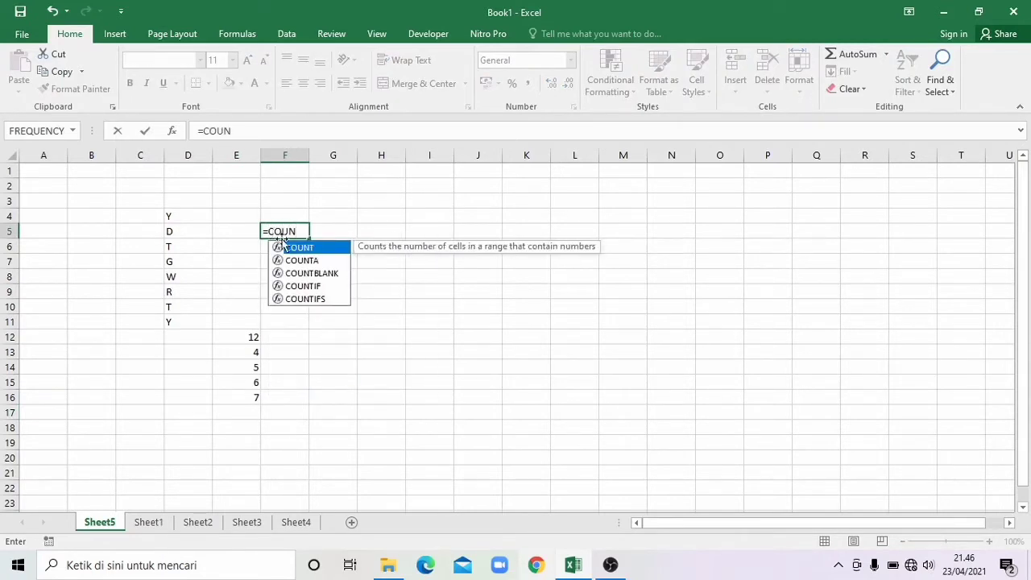
double_click(318, 260)
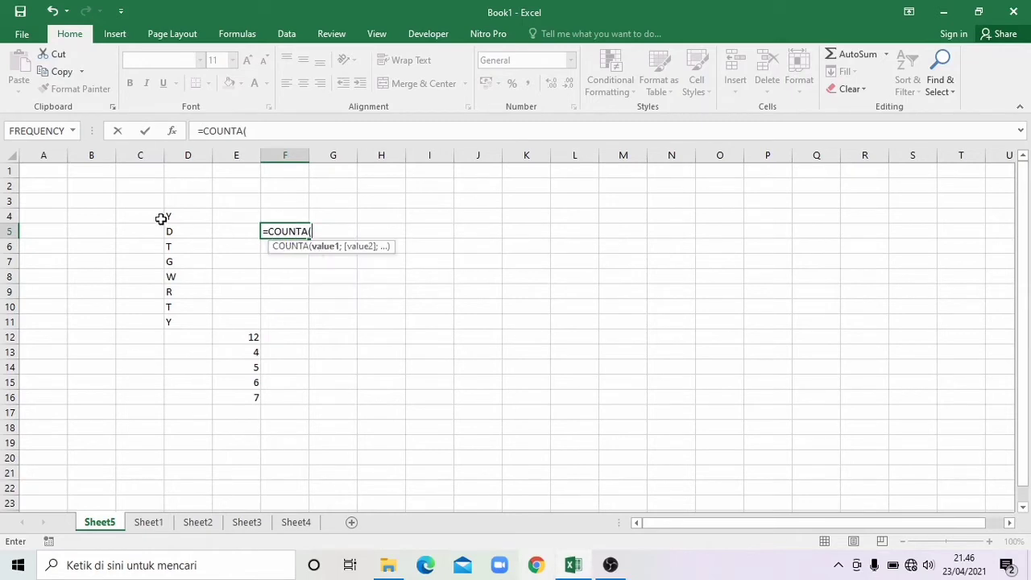
left_click_drag(167, 218, 255, 397)
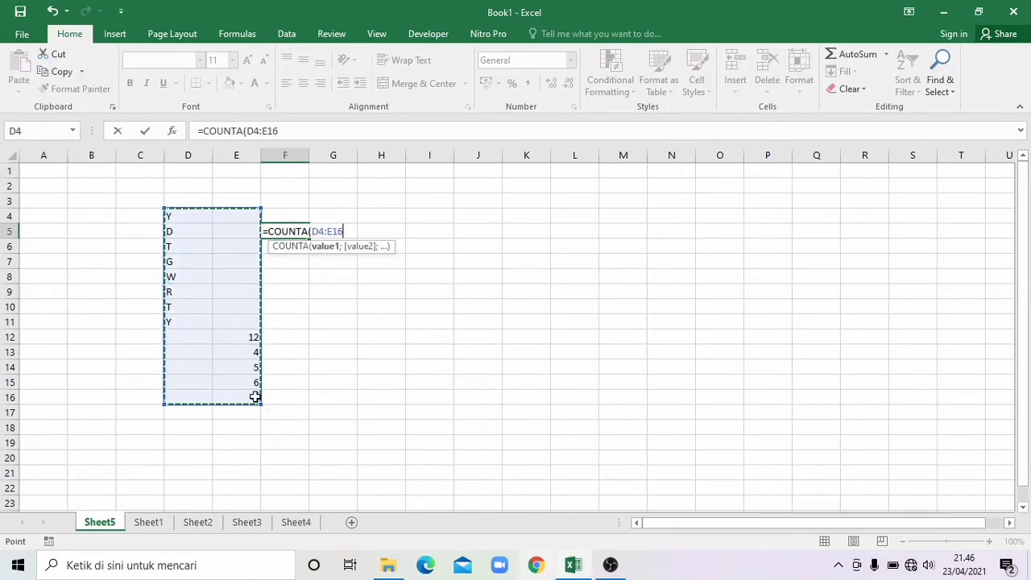
key("Return")
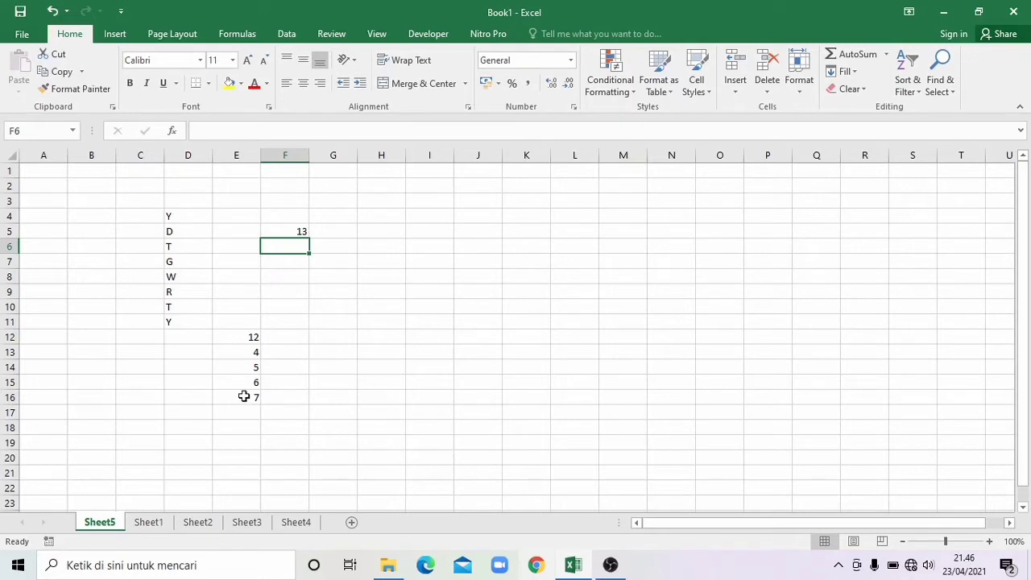
left_click(291, 228)
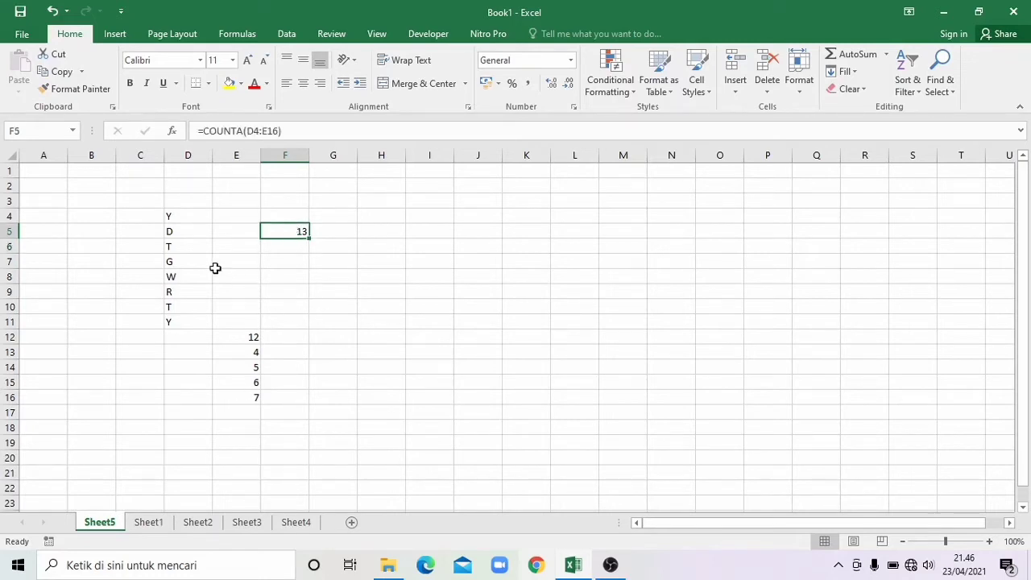
Step: Clear the letters in cells D5 and D8, checking the COUNTA formula in F5 after each removal
left_click(190, 237)
key("BackSpace")
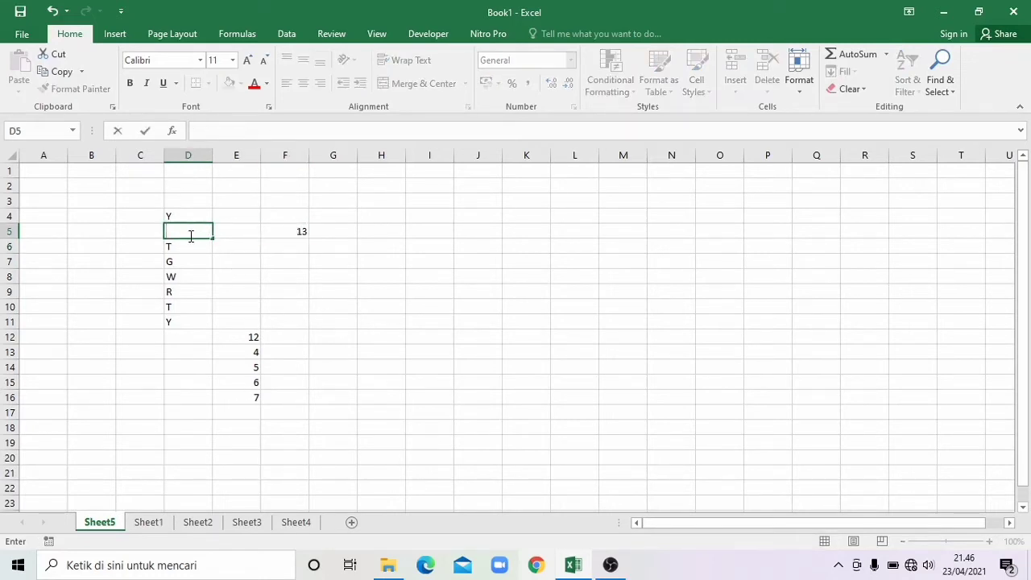
left_click(295, 228)
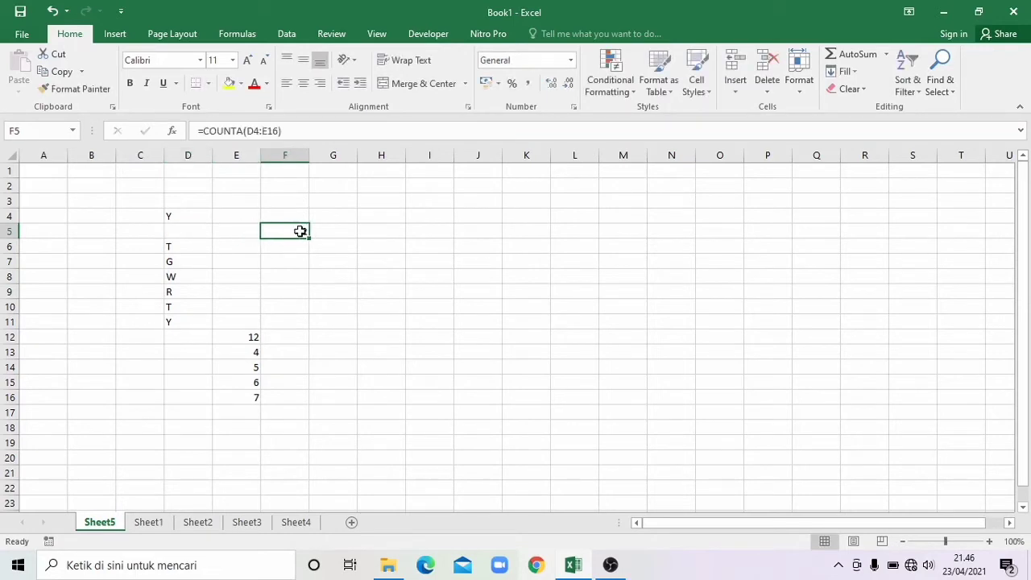
left_click(176, 279)
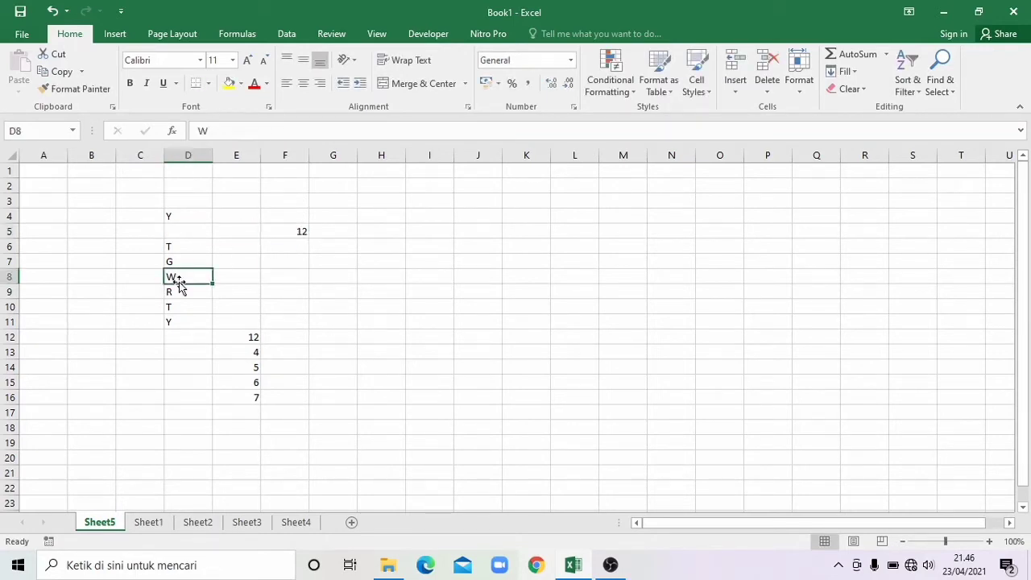
key("BackSpace")
left_click(291, 232)
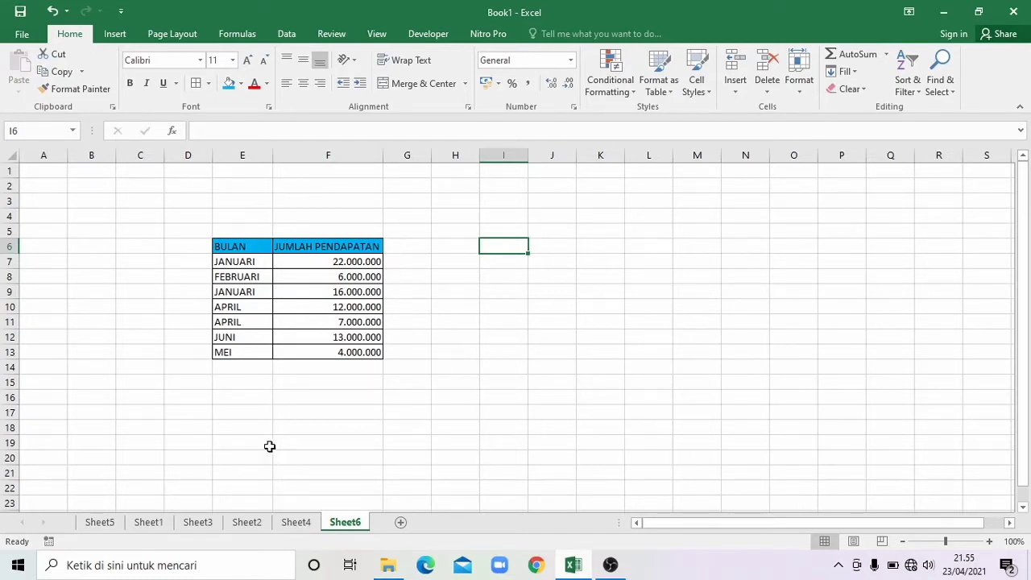
Step: Add a COUNTIF formula in cell F16 that counts "JANUARI" in the month range E7:E13 and check it
left_click(302, 394)
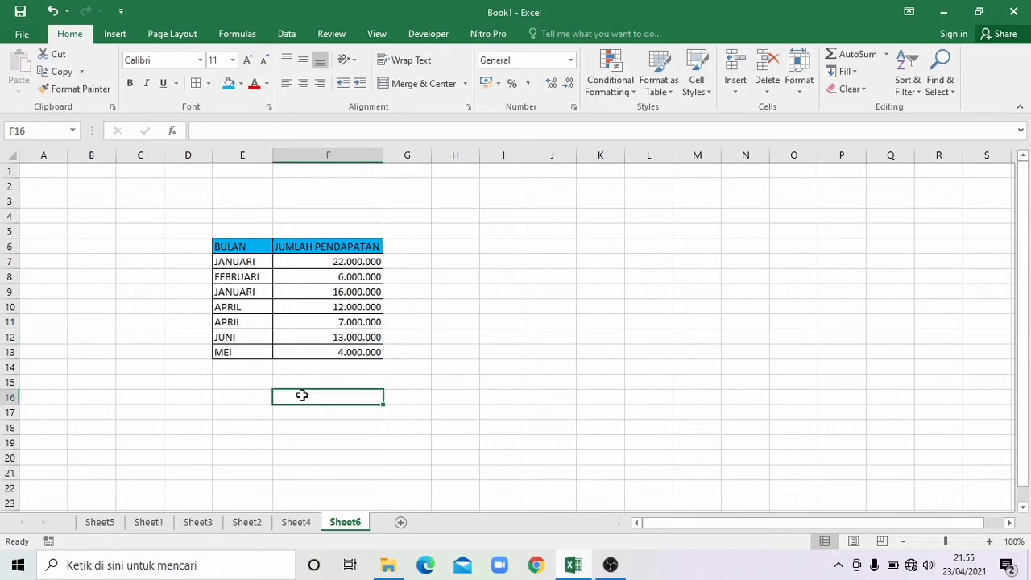
type("=")
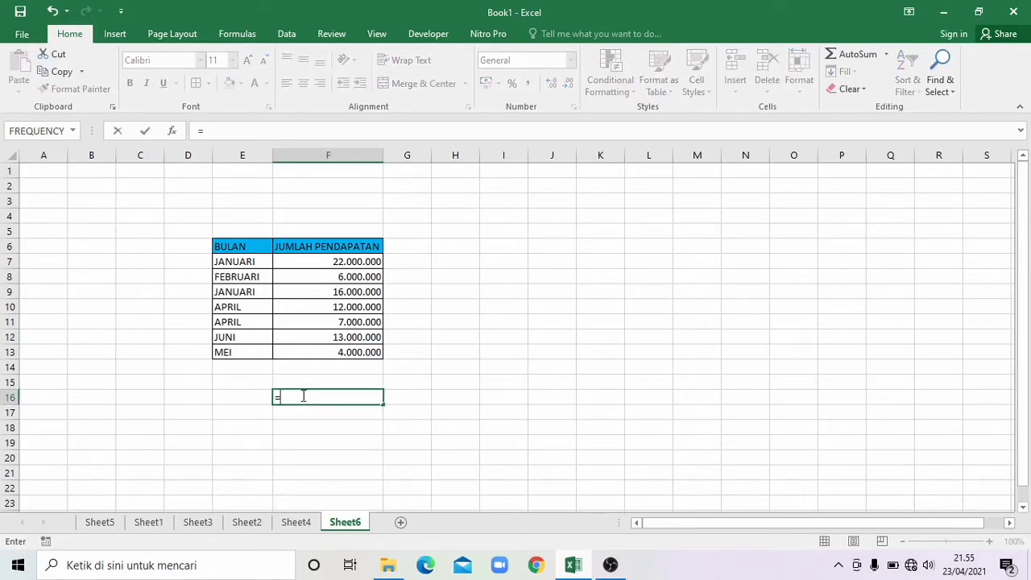
type("COUN")
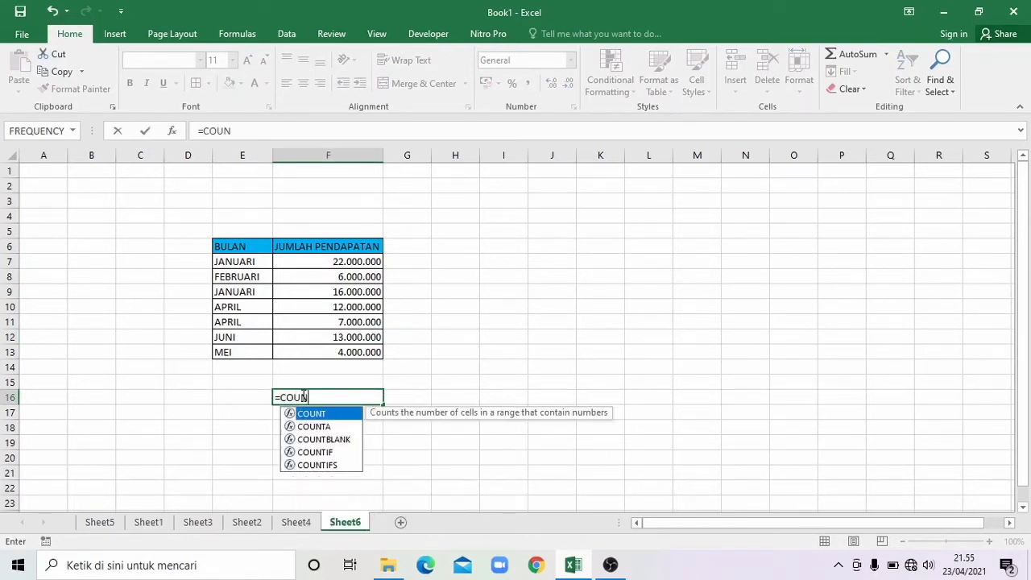
left_click(313, 453)
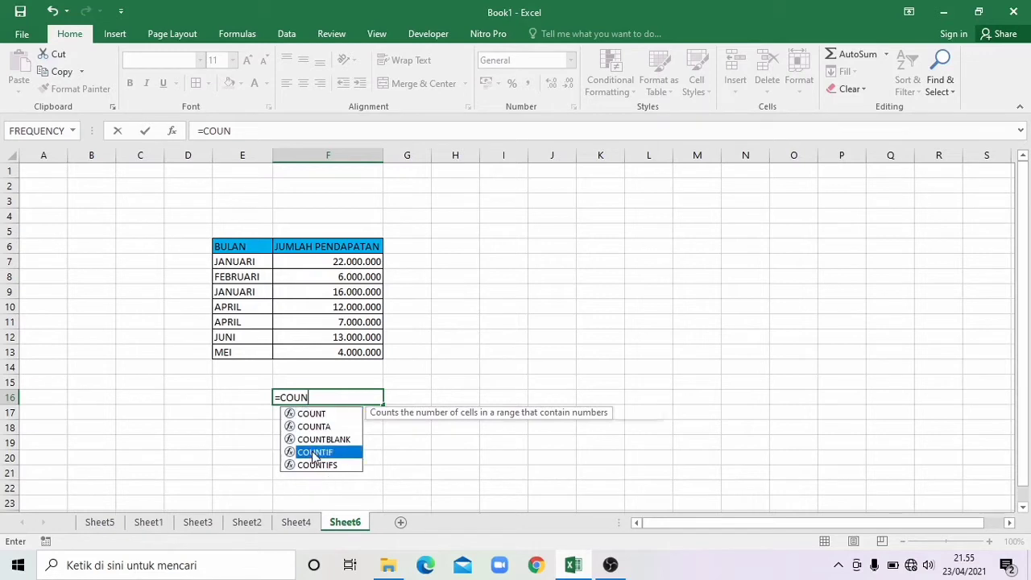
double_click(314, 454)
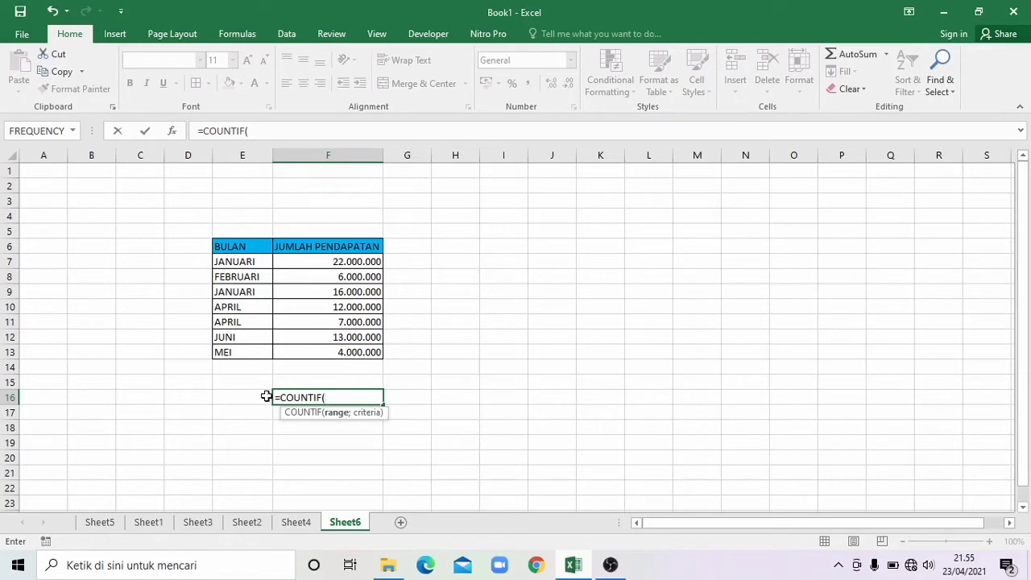
left_click_drag(243, 262, 248, 349)
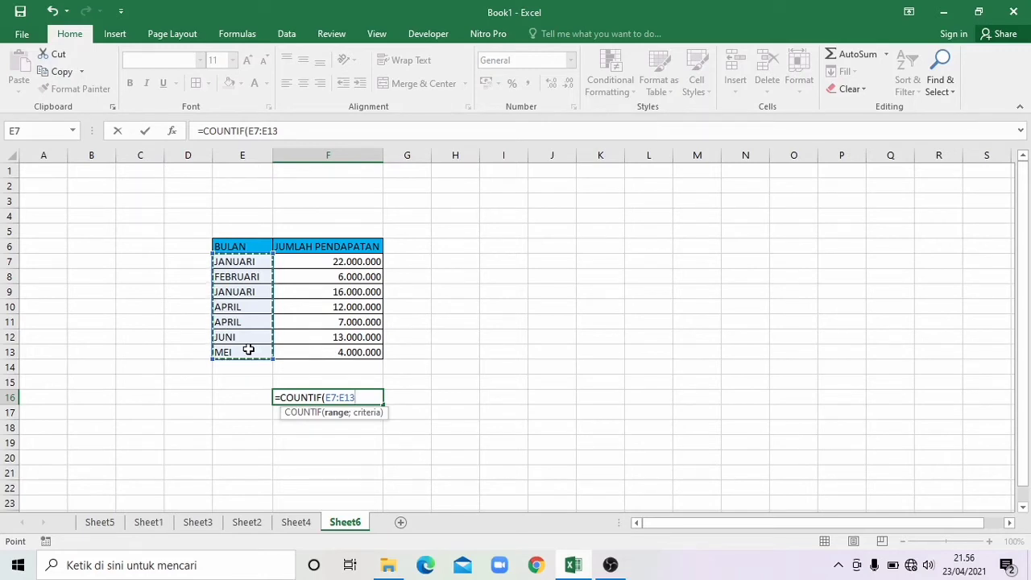
key("Return")
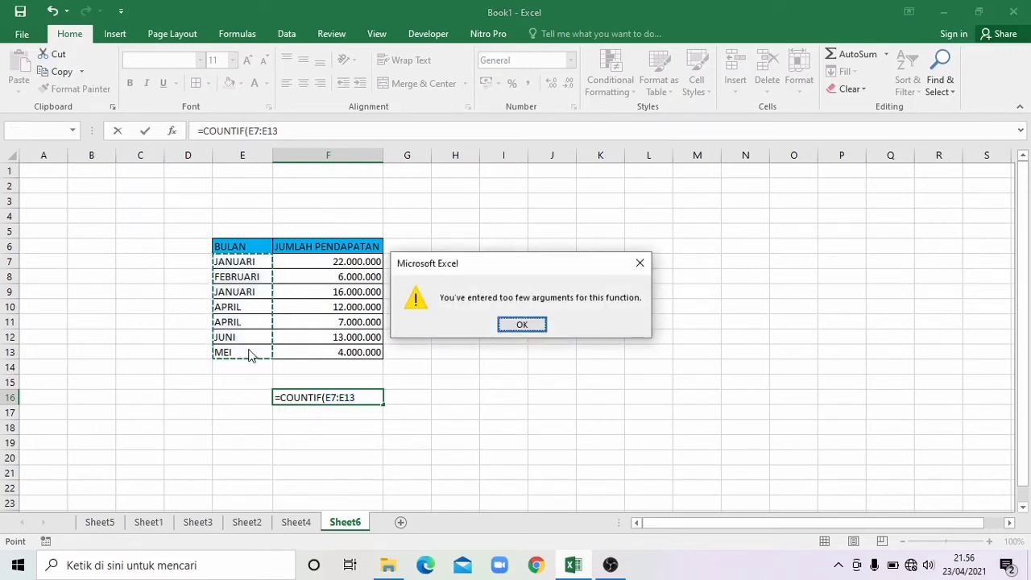
left_click(518, 326)
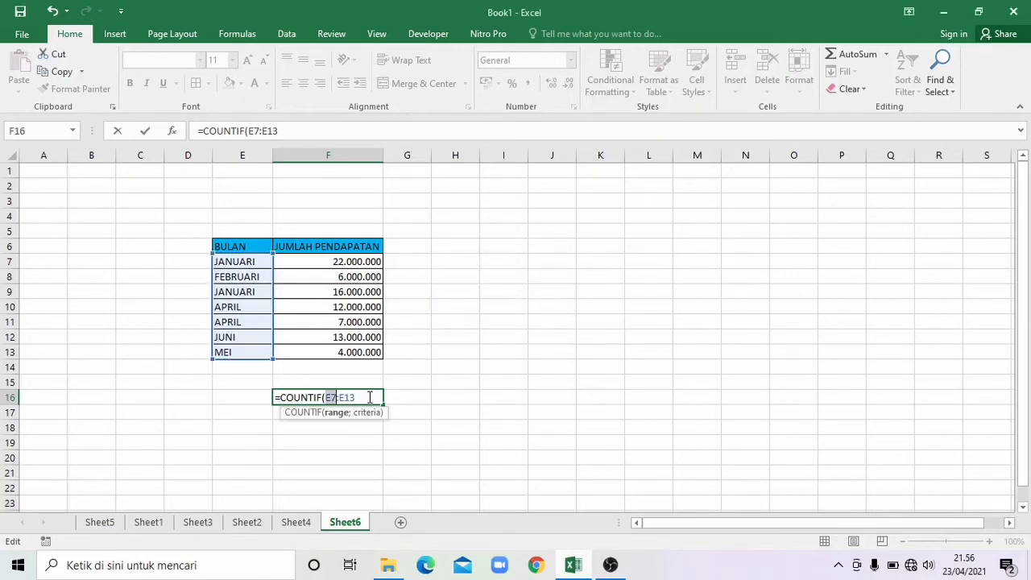
type(";")
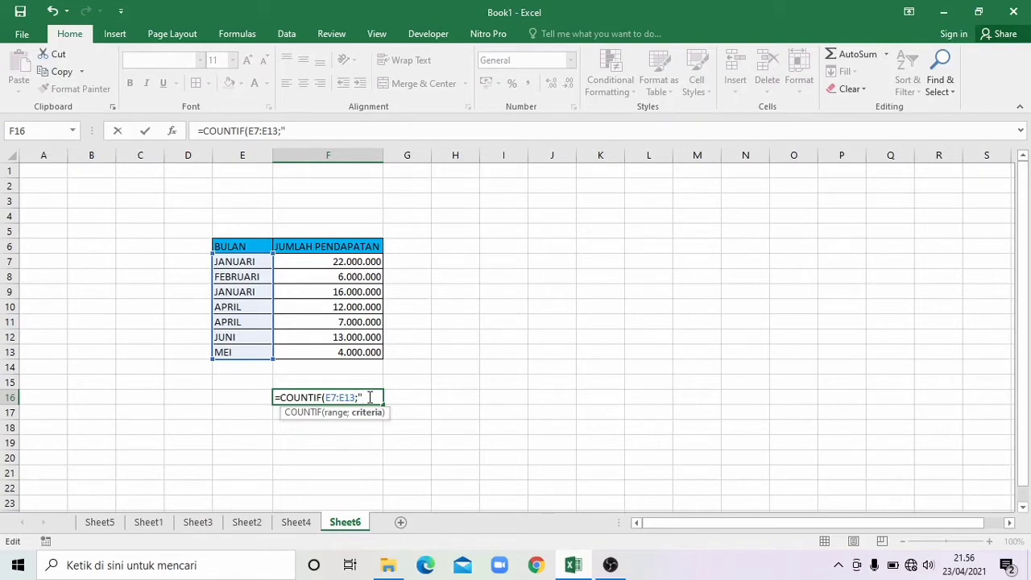
type("\"JANUA")
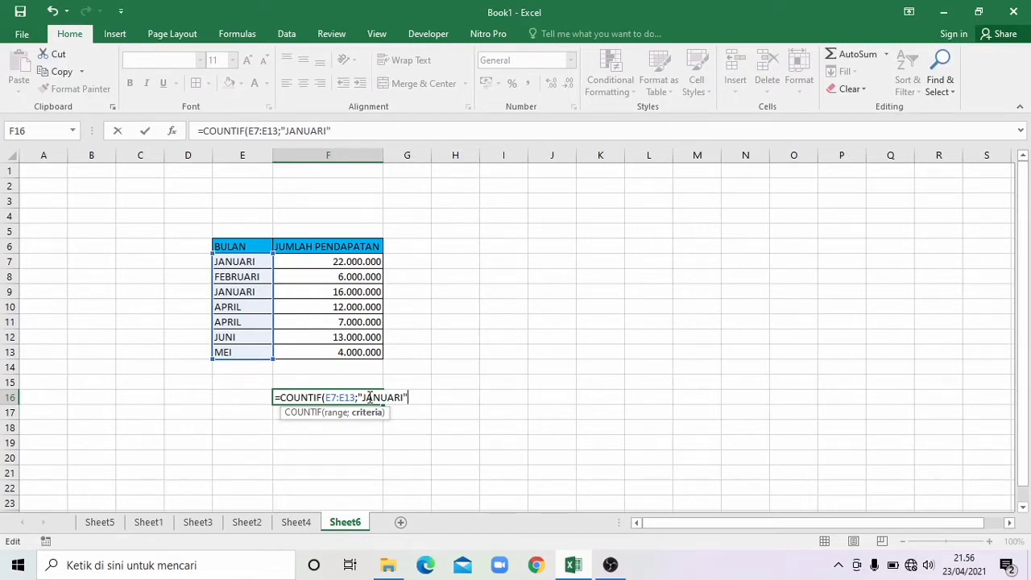
type("RI\"")
key("Return")
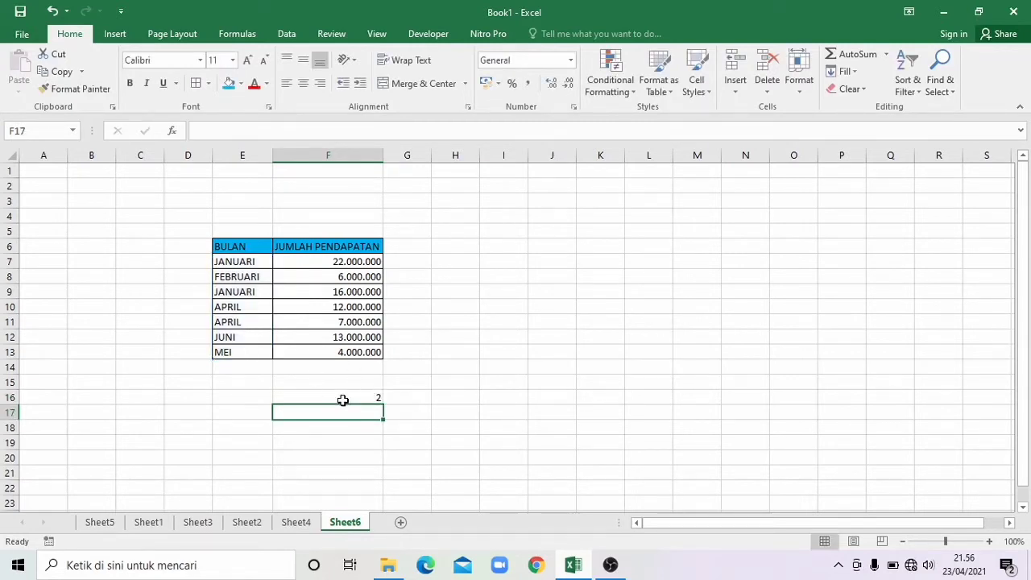
left_click(342, 398)
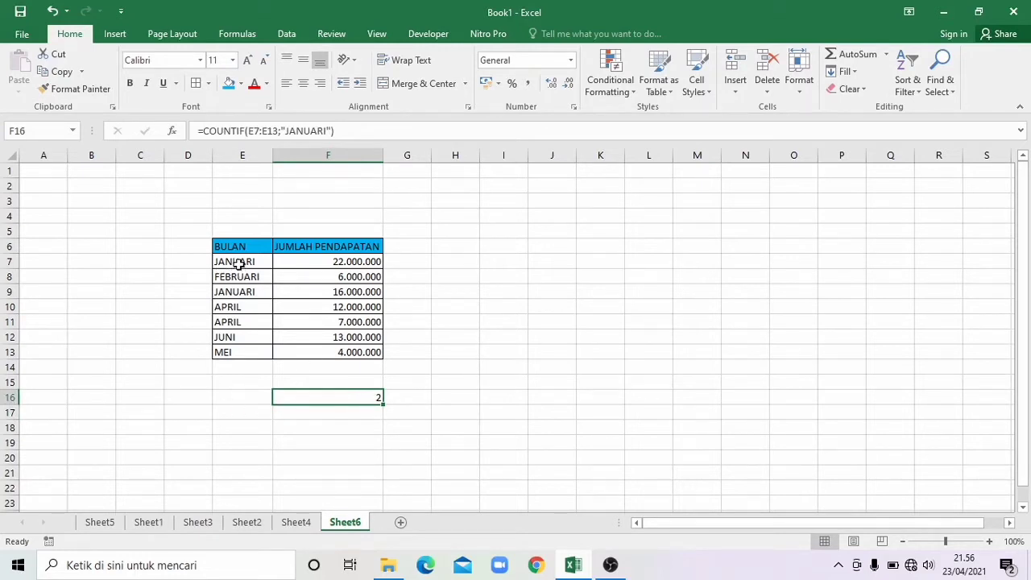
Step: Add a COUNTIF formula in cell F17 that counts "JUNI" in the month range E7:E13
left_click(341, 413)
type("=")
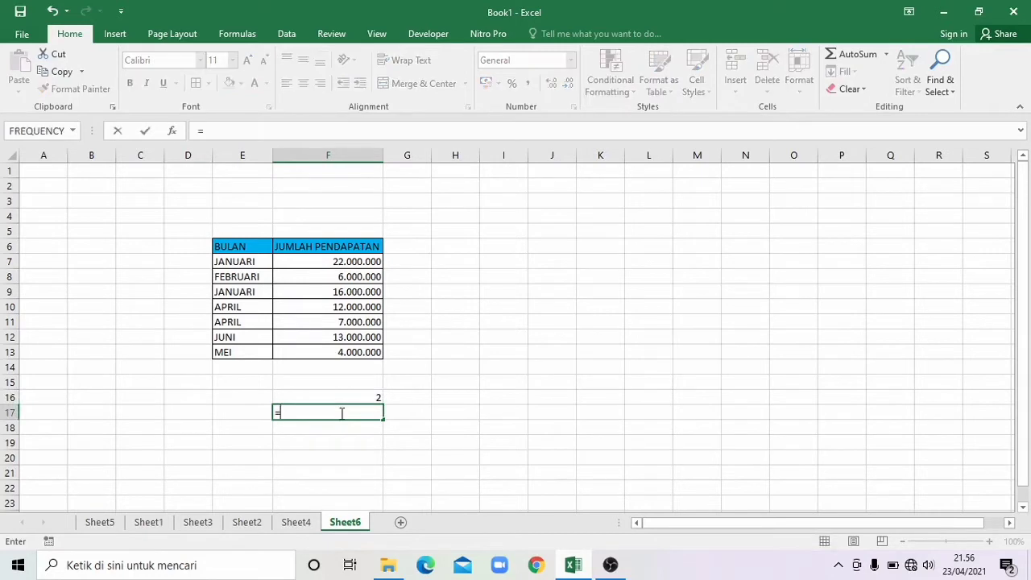
type("COUN")
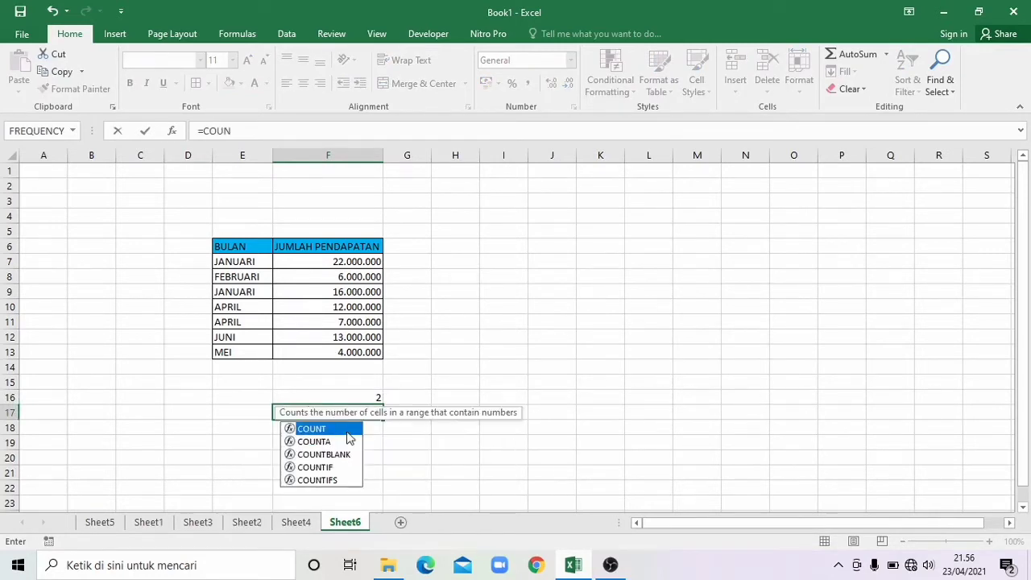
double_click(341, 470)
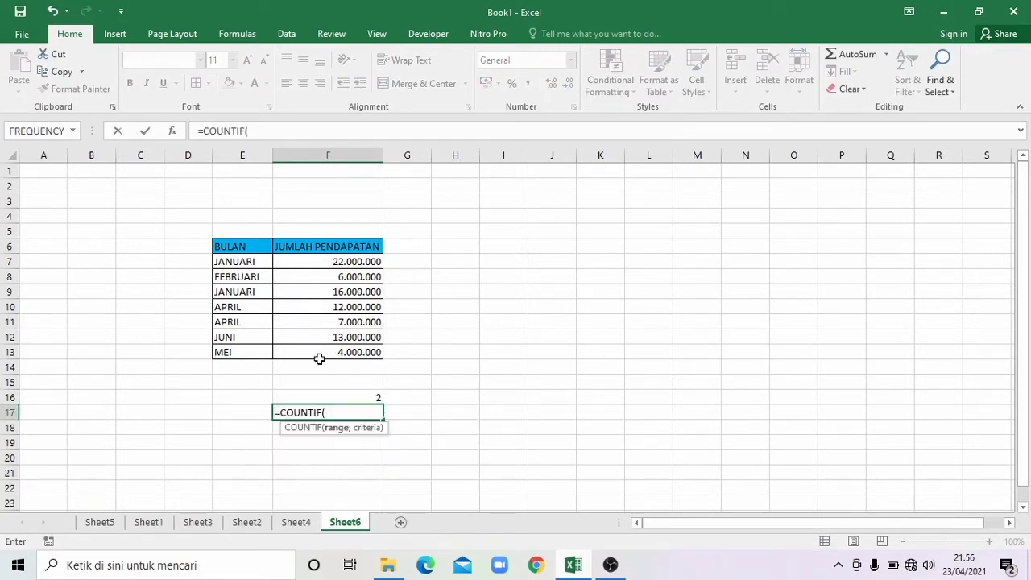
left_click_drag(235, 262, 246, 349)
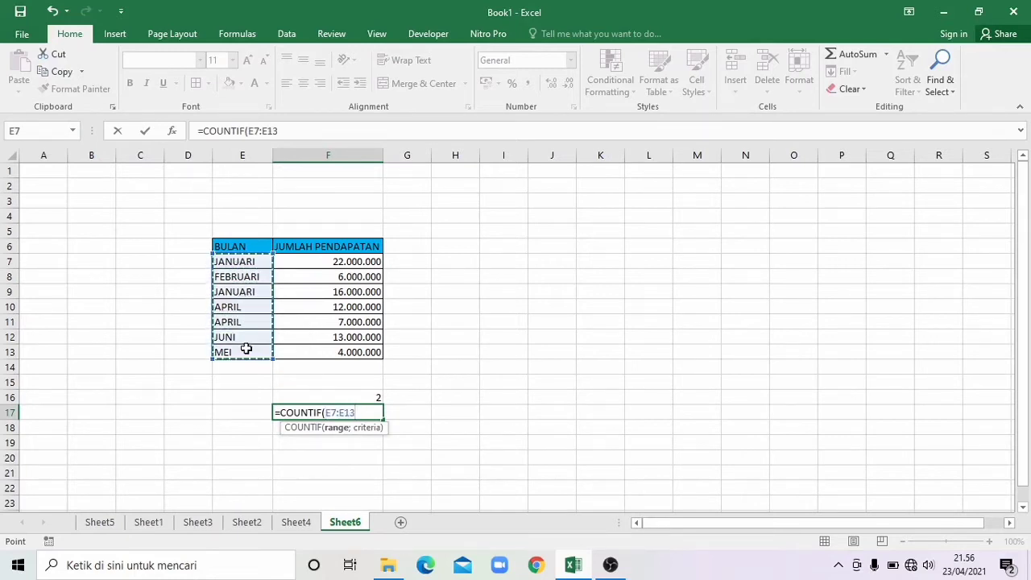
type(";\"JUNI")
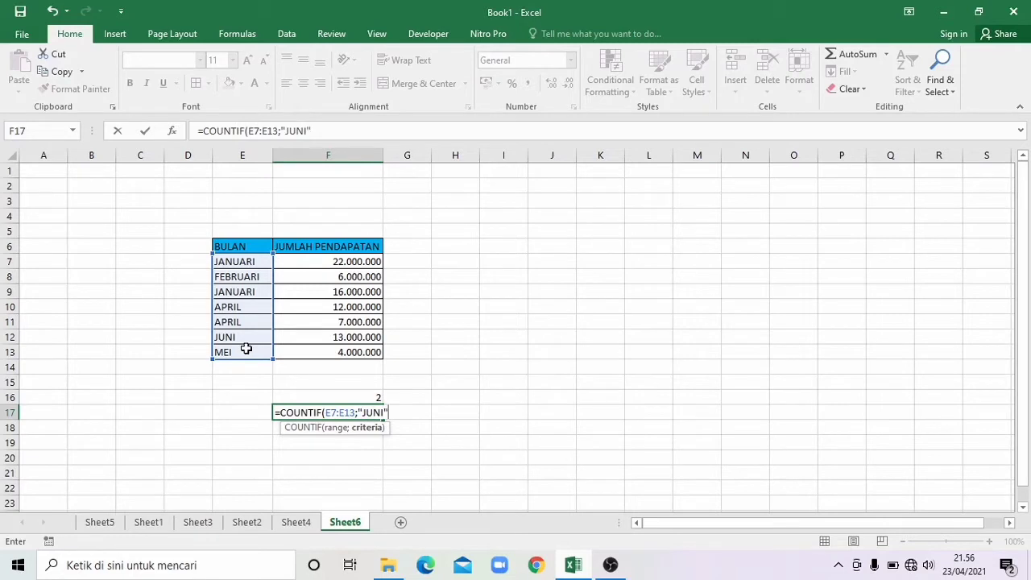
key("Return")
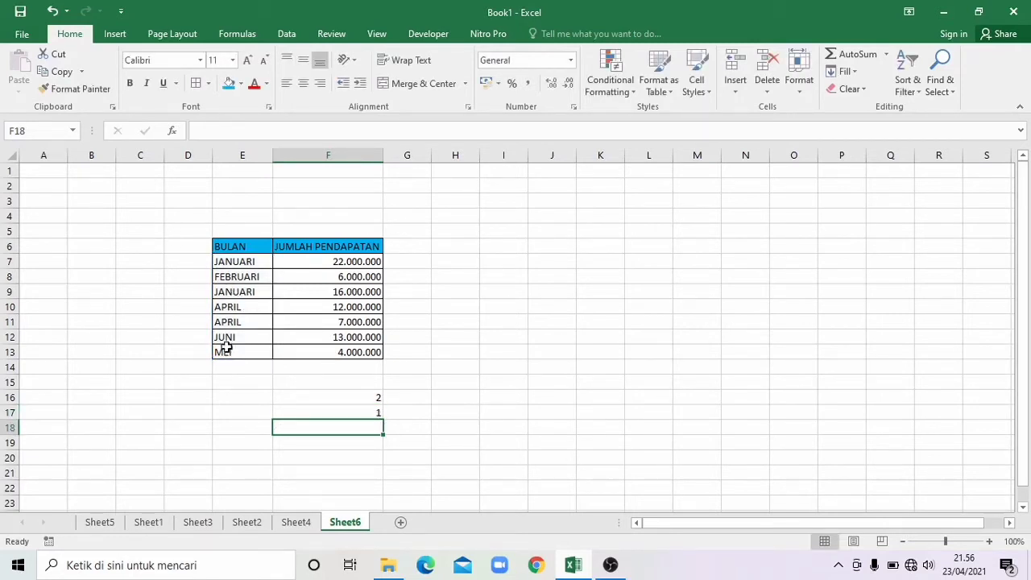
Step: Review the COUNTIF formulas in F16 and F17 and delete both cells
double_click(367, 399)
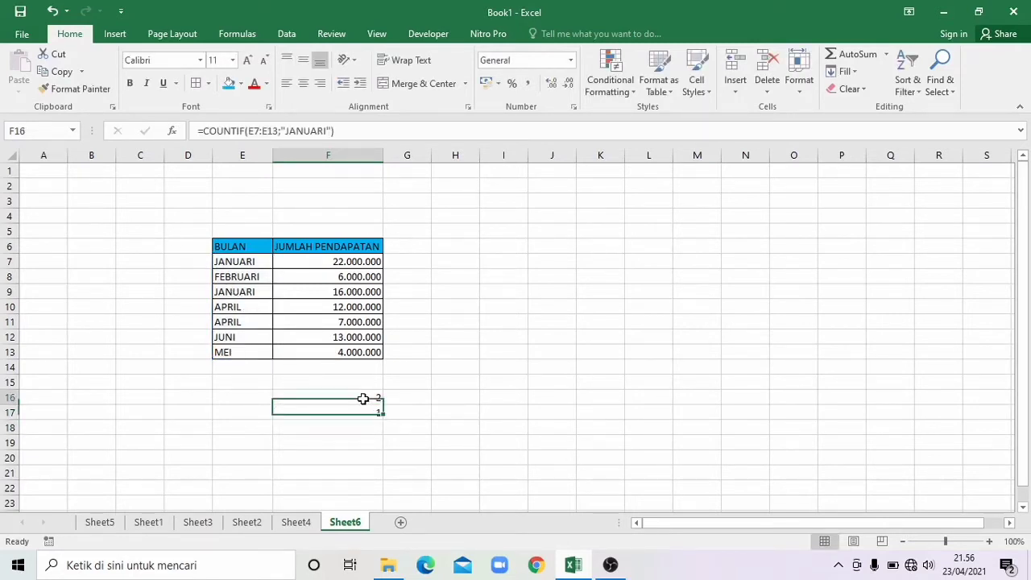
left_click(367, 411)
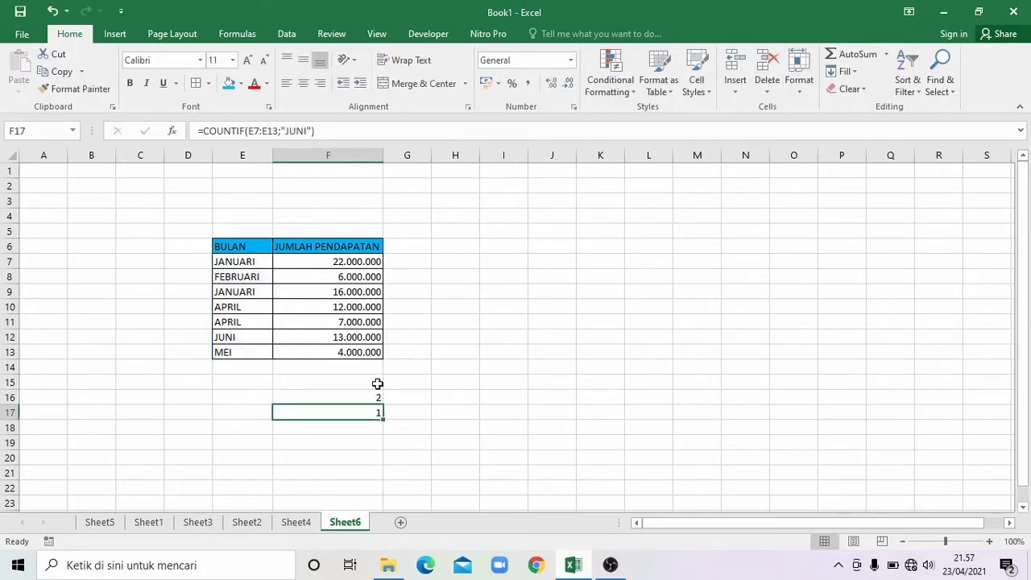
left_click_drag(371, 396, 368, 410)
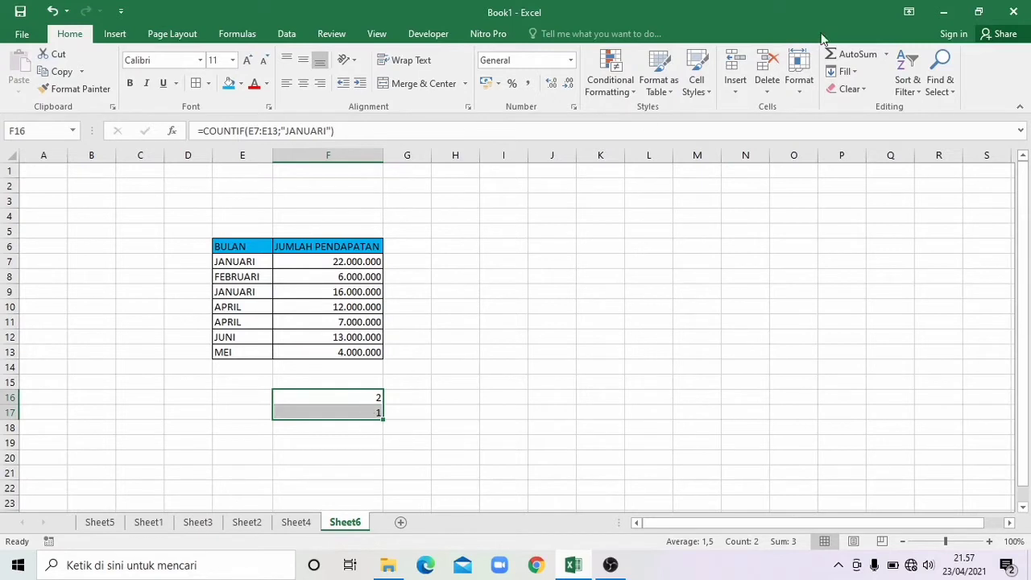
left_click(769, 61)
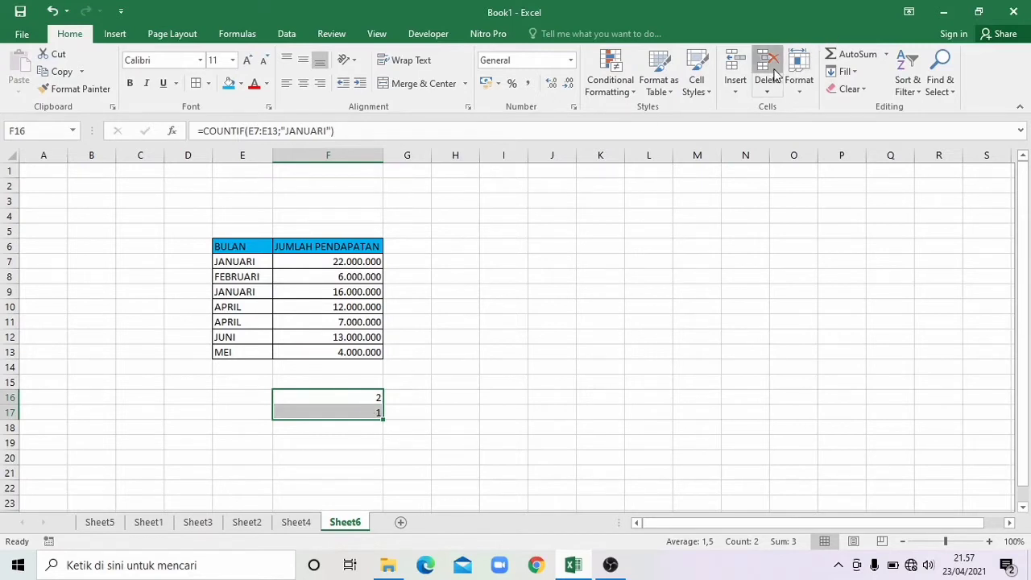
Step: Enter the month names JANUARI, FEBRUARI and APRIL in cells E15 to E17 below the table
left_click(241, 380)
type("JANUAR")
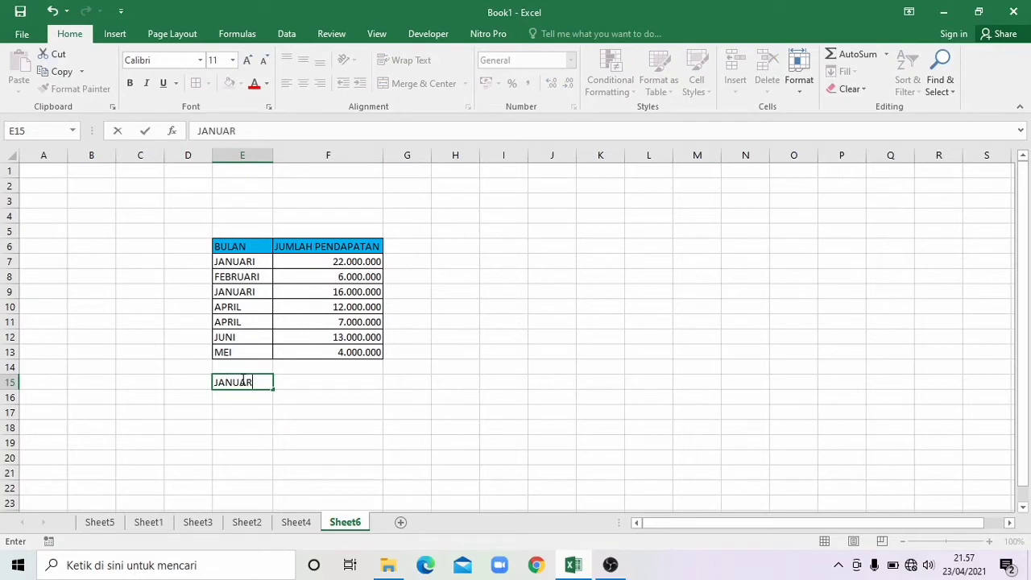
type("I")
key("Return")
type("FEBRU")
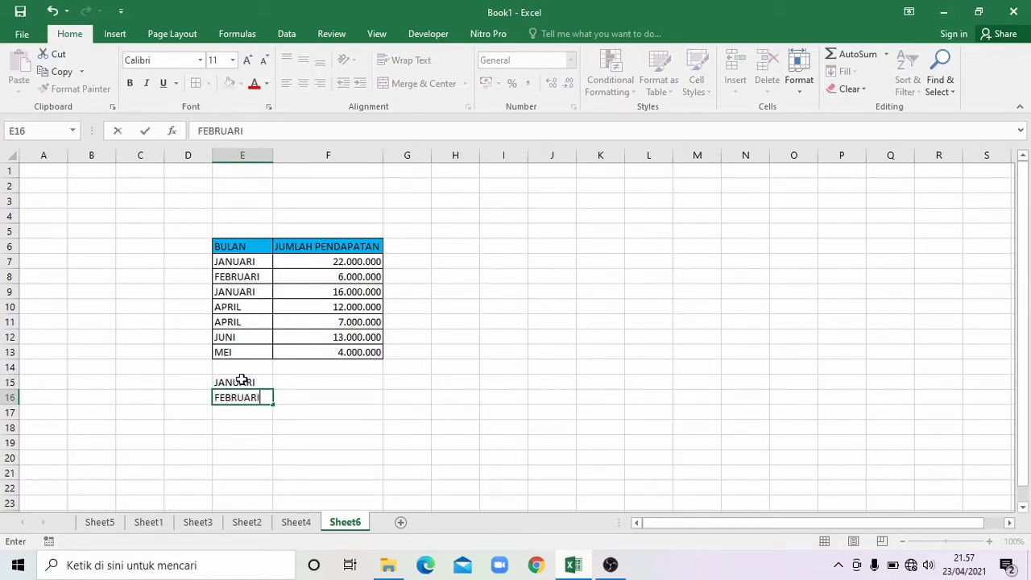
key("Return")
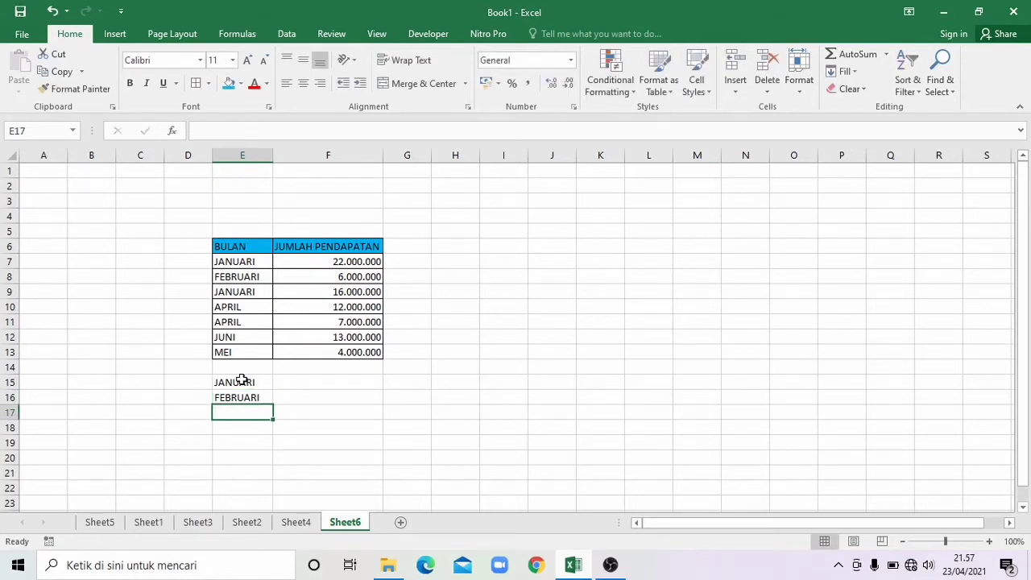
type("APRIL")
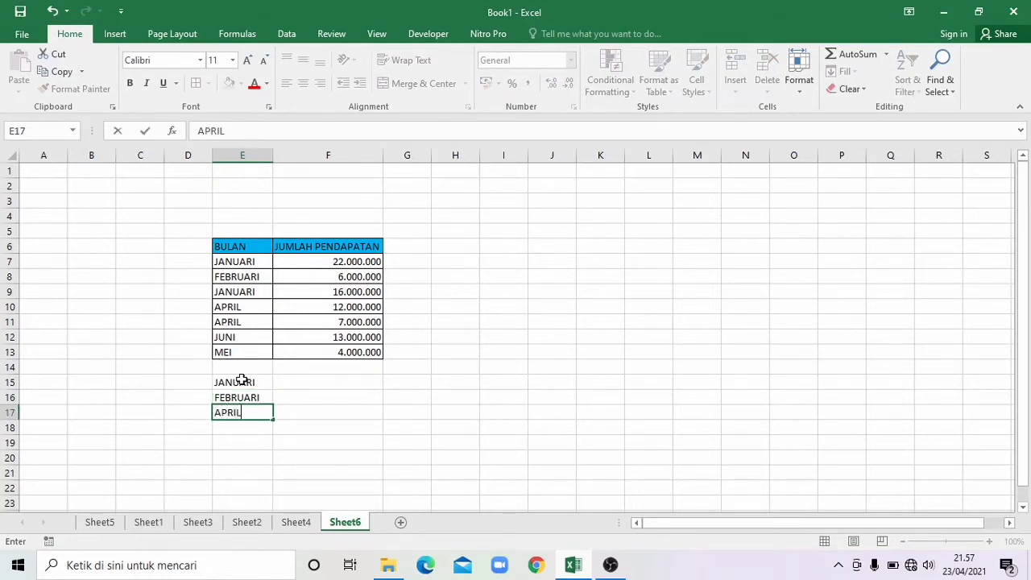
Step: Add a COUNTIF formula in cell F15 that counts the month in E15 within the range E7:E13
left_click(292, 385)
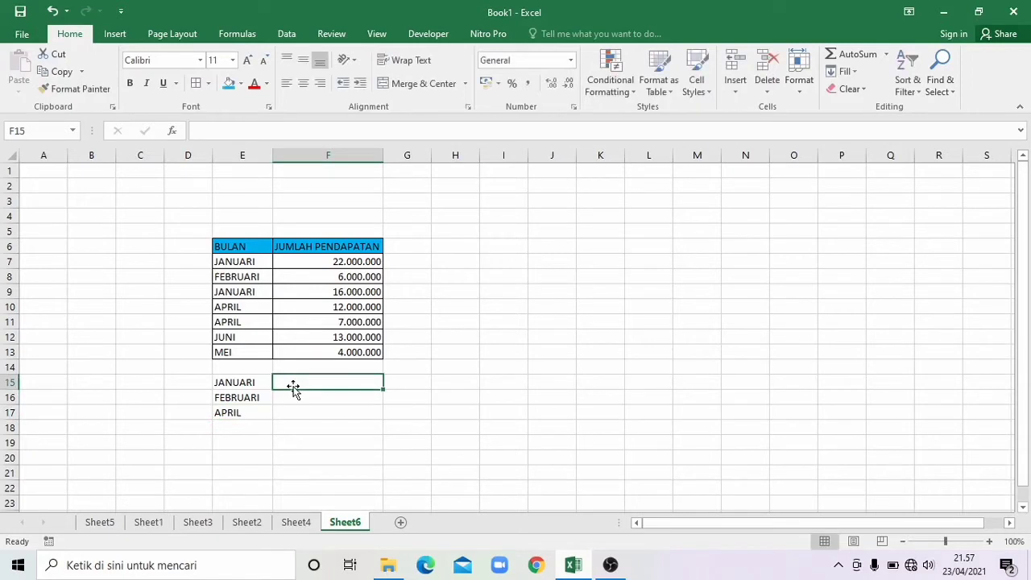
type("=")
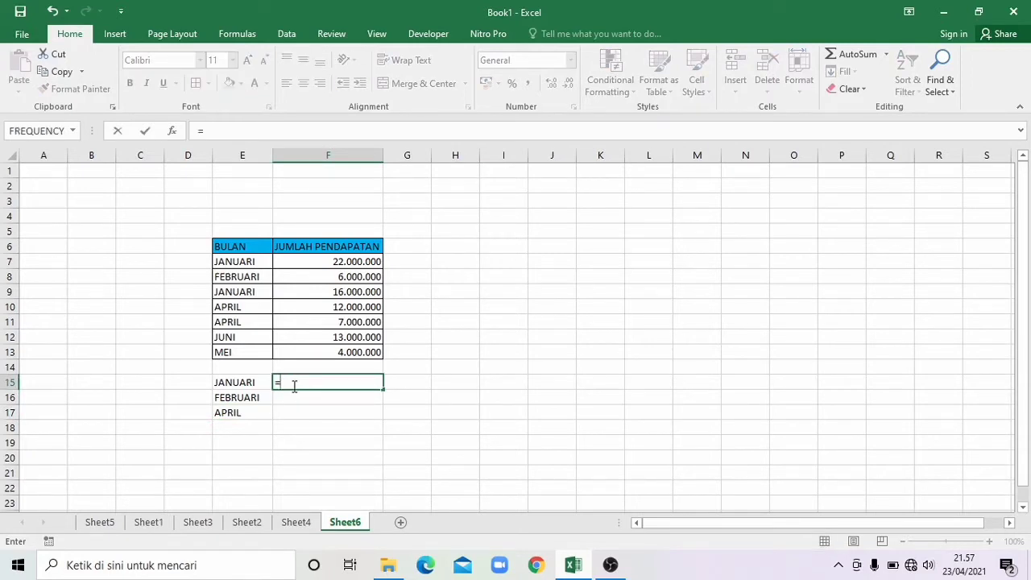
type("CO")
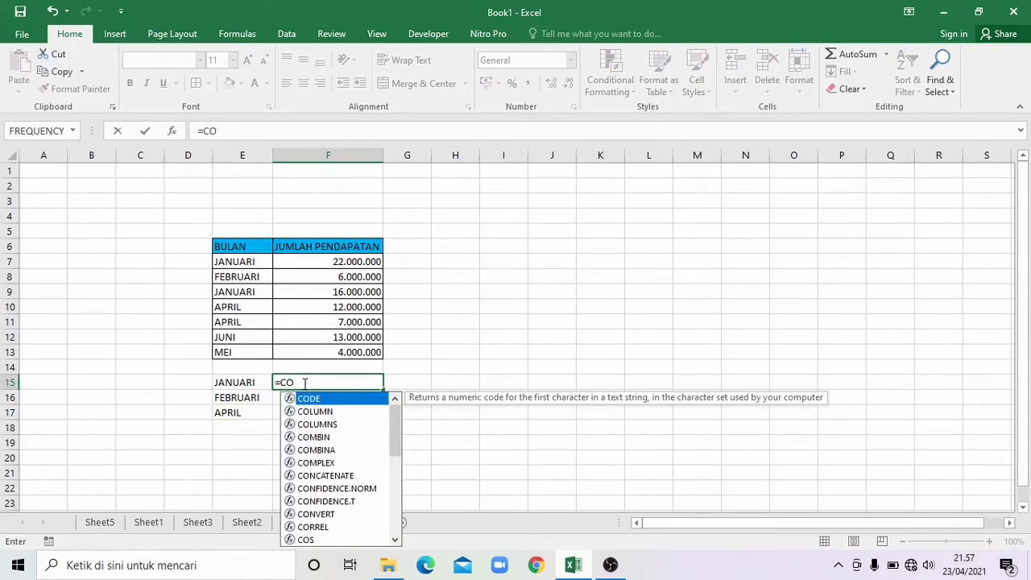
type("U")
left_click(329, 438)
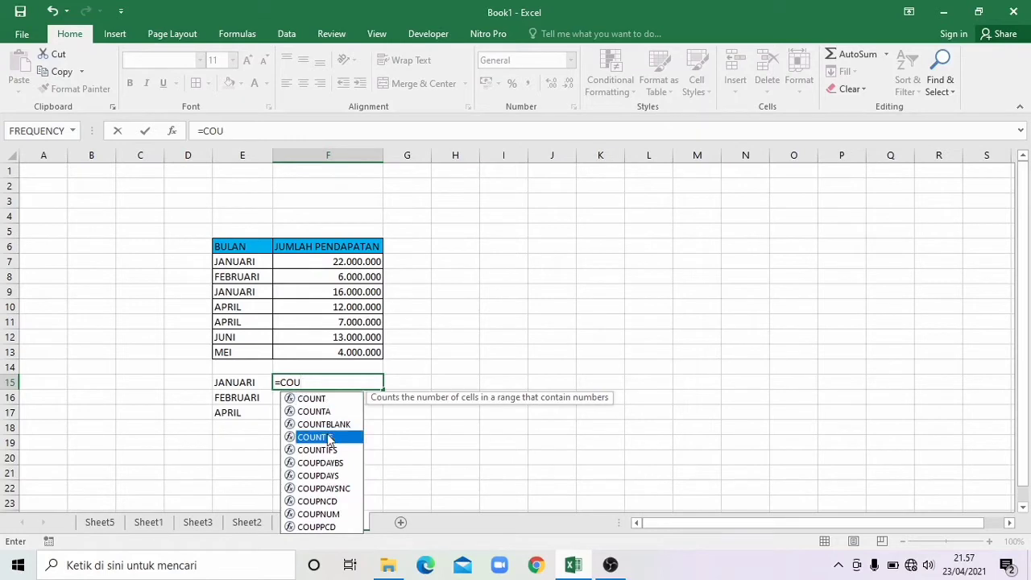
double_click(327, 436)
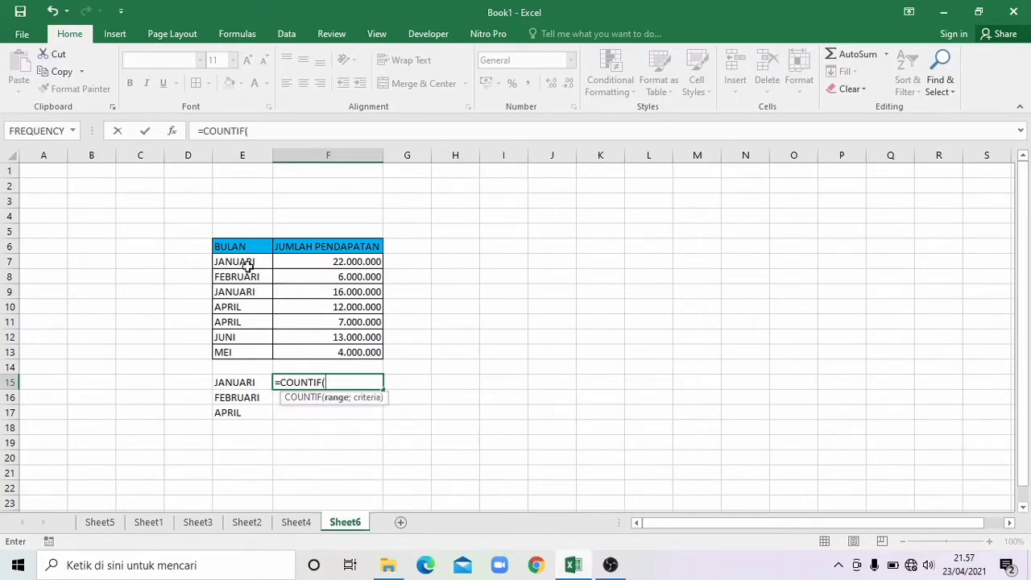
left_click_drag(246, 262, 253, 344)
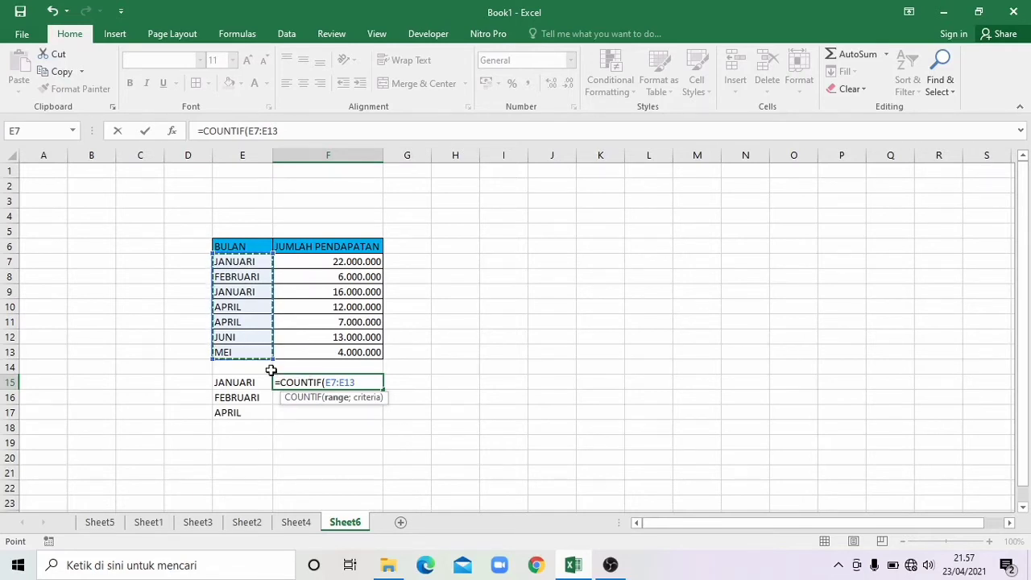
left_click(258, 383)
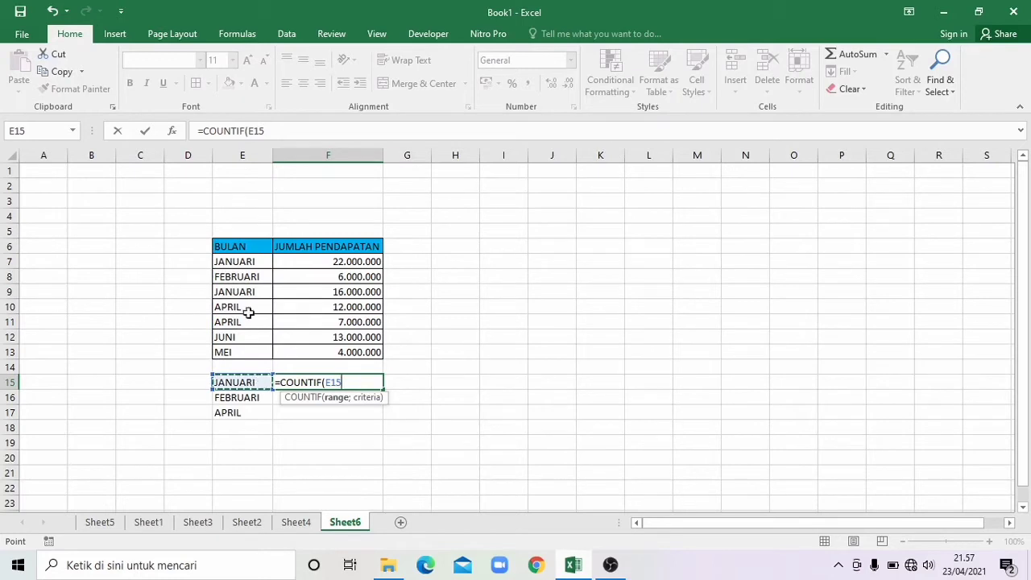
left_click_drag(233, 260, 242, 349)
type(";")
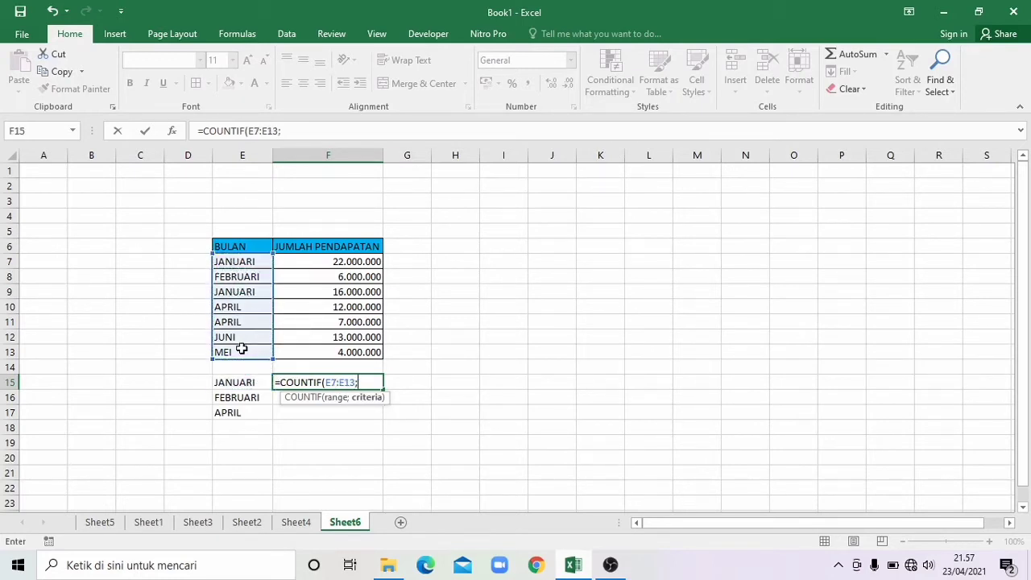
left_click(246, 393)
left_click(244, 383)
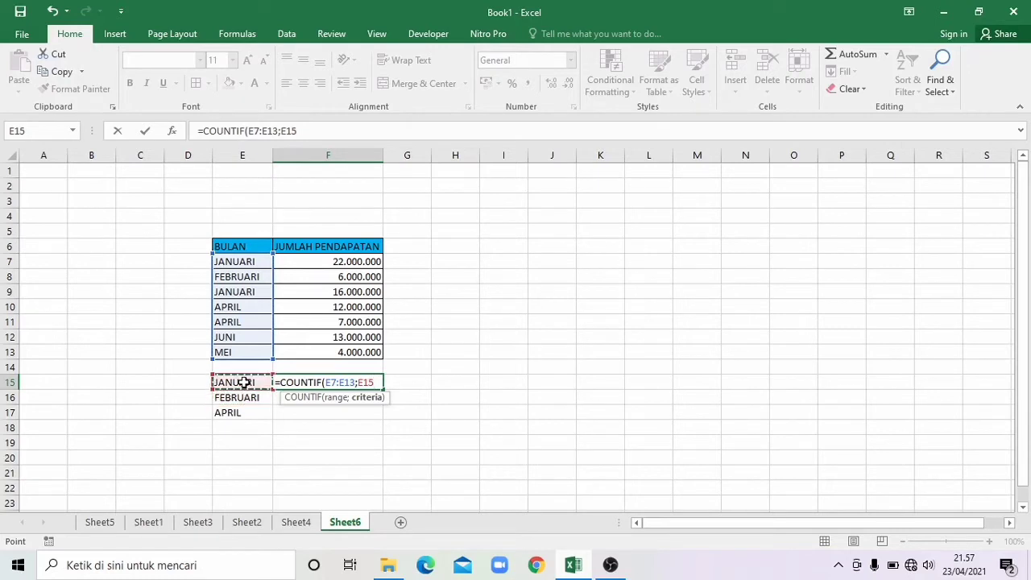
key("Return")
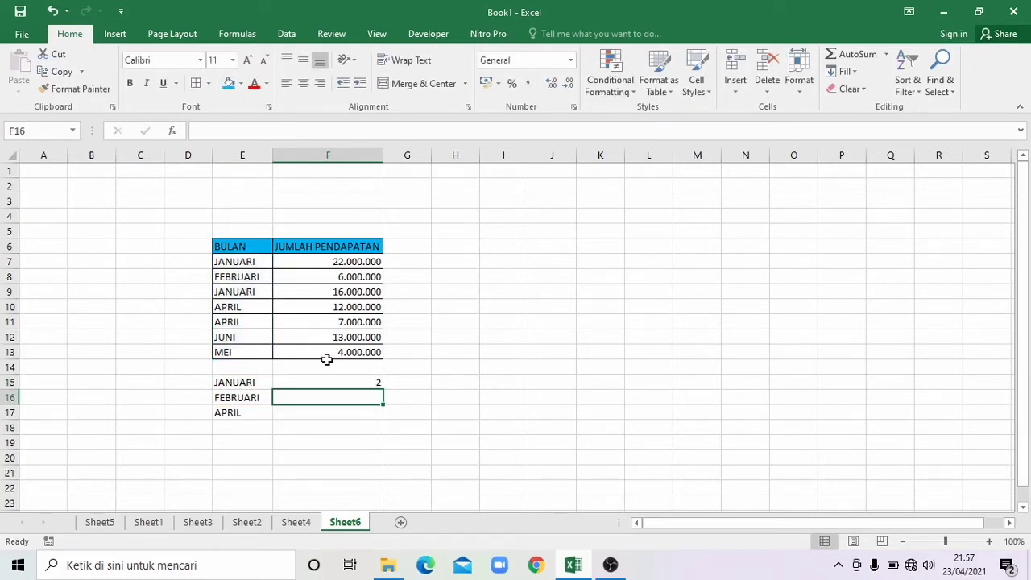
Step: Add a COUNTIF formula in cell F16 that counts the month in E16 within the range E7:E13
left_click(247, 400)
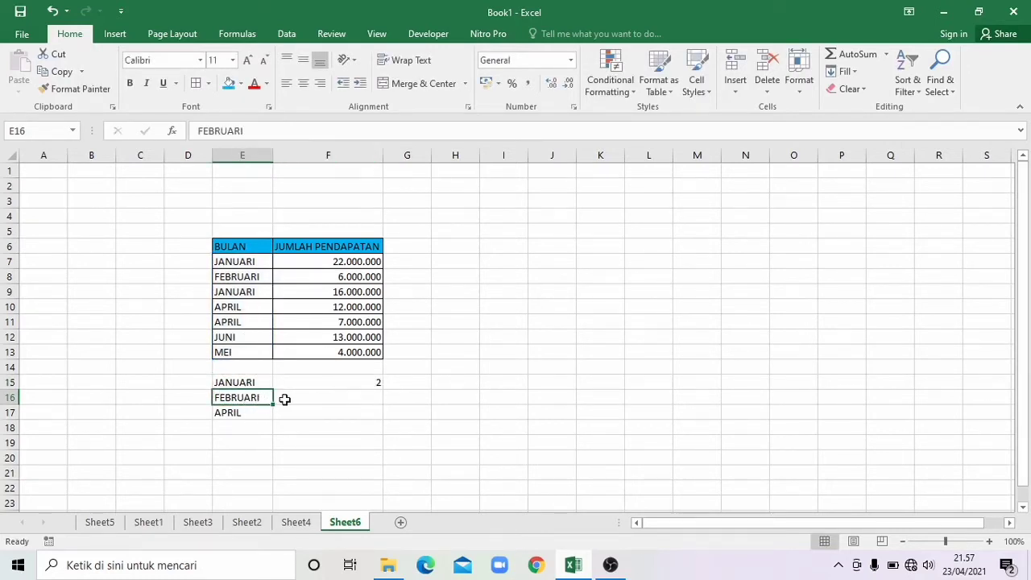
left_click(282, 398)
type("=CO")
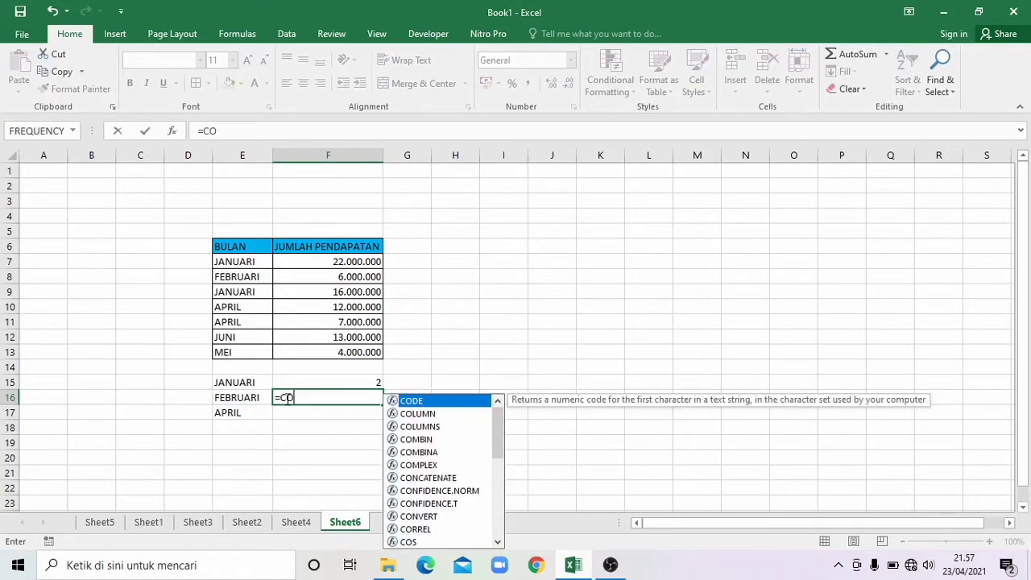
type("U")
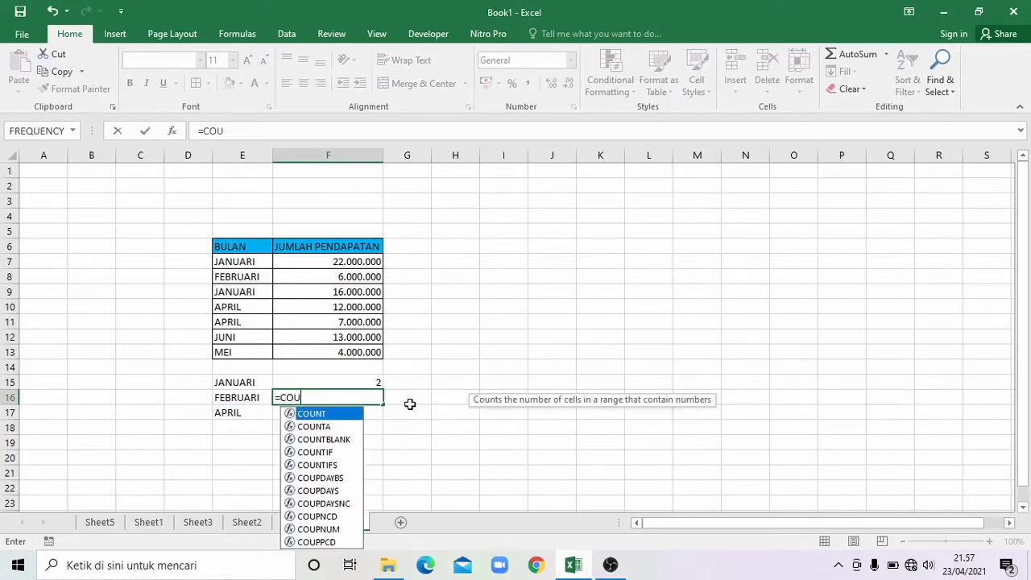
left_click(328, 453)
double_click(328, 454)
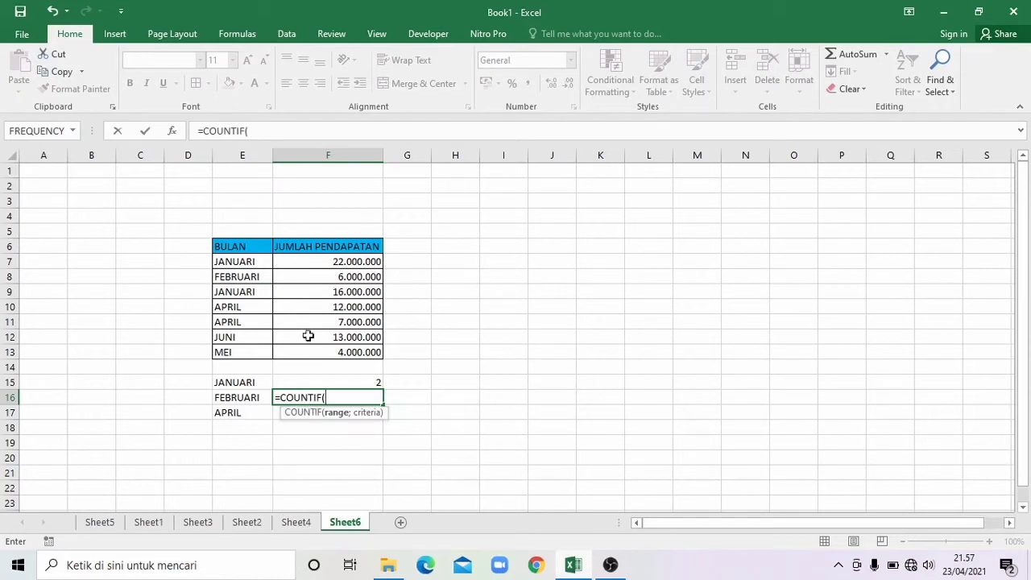
left_click_drag(246, 264, 251, 353)
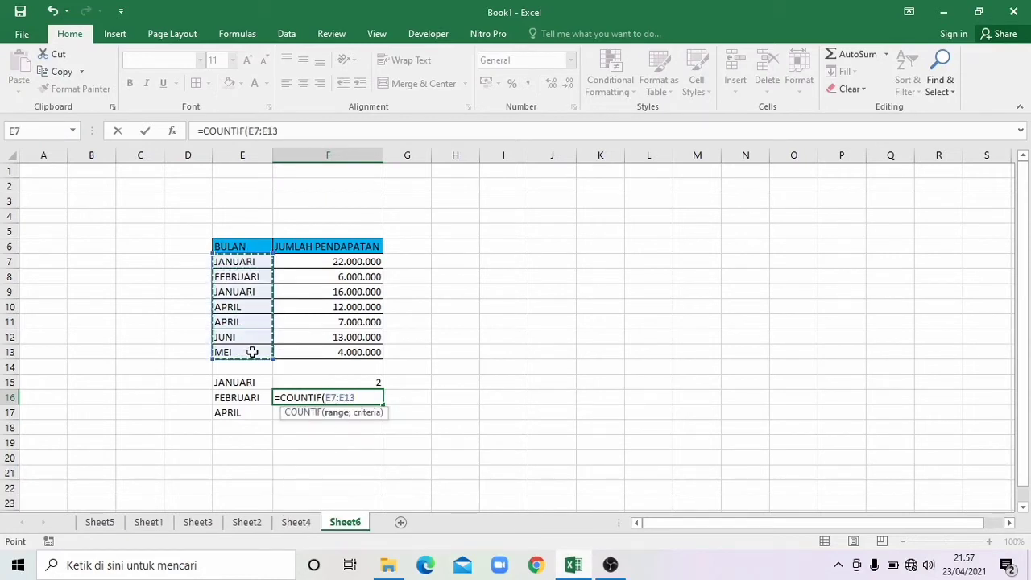
type(";")
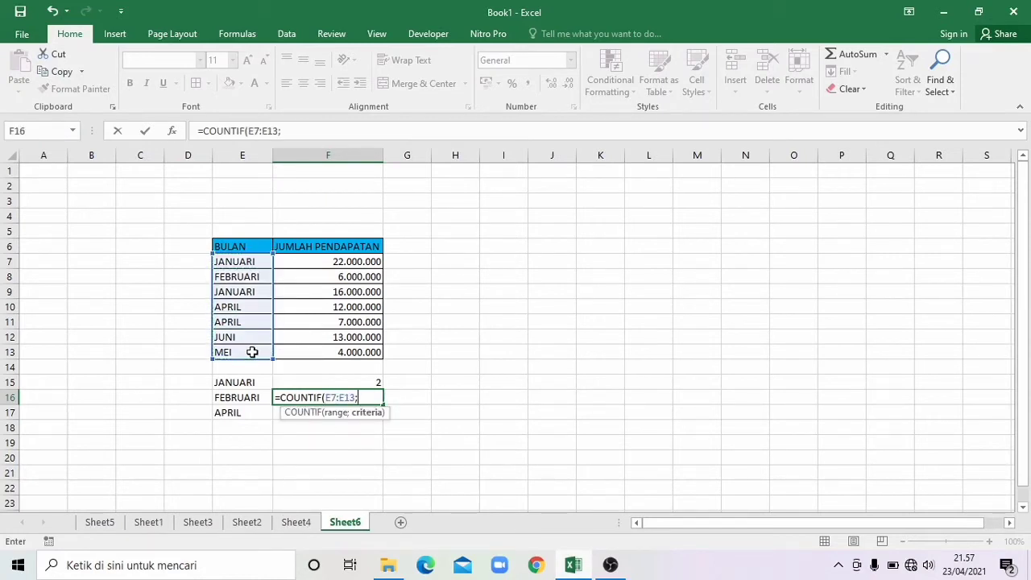
left_click(251, 398)
type(")")
key("Return")
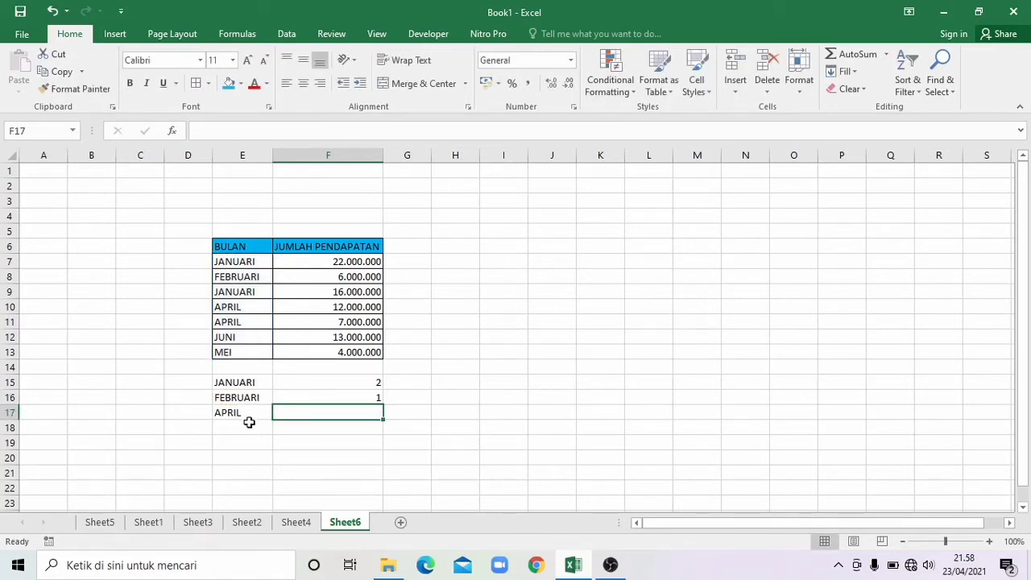
left_click(244, 416)
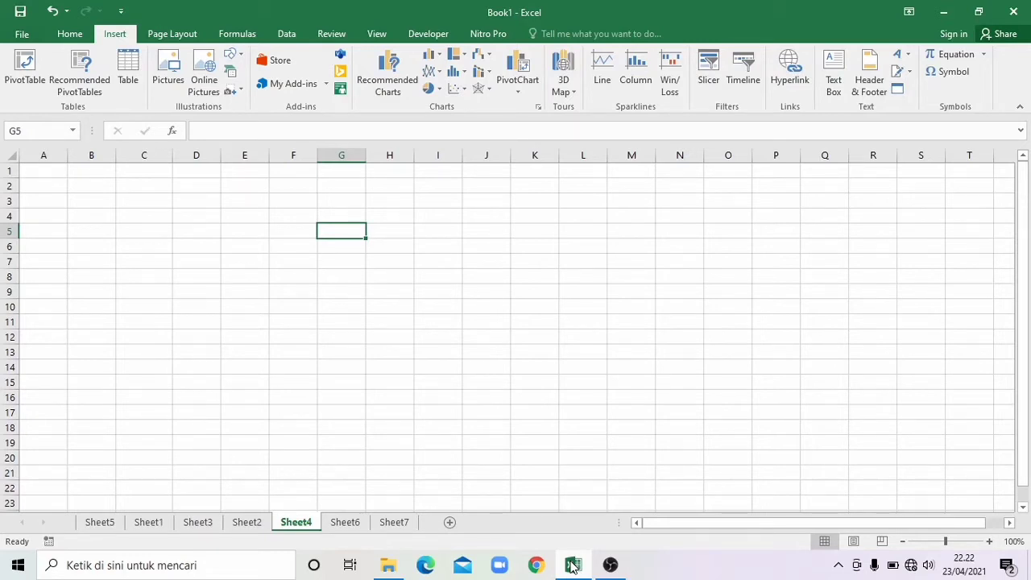
Step: On Sheet7, add a COUNTIFS formula in cell G15 that counts "L" in E7:E13 with ages "<16" in F7:F13
left_click(398, 527)
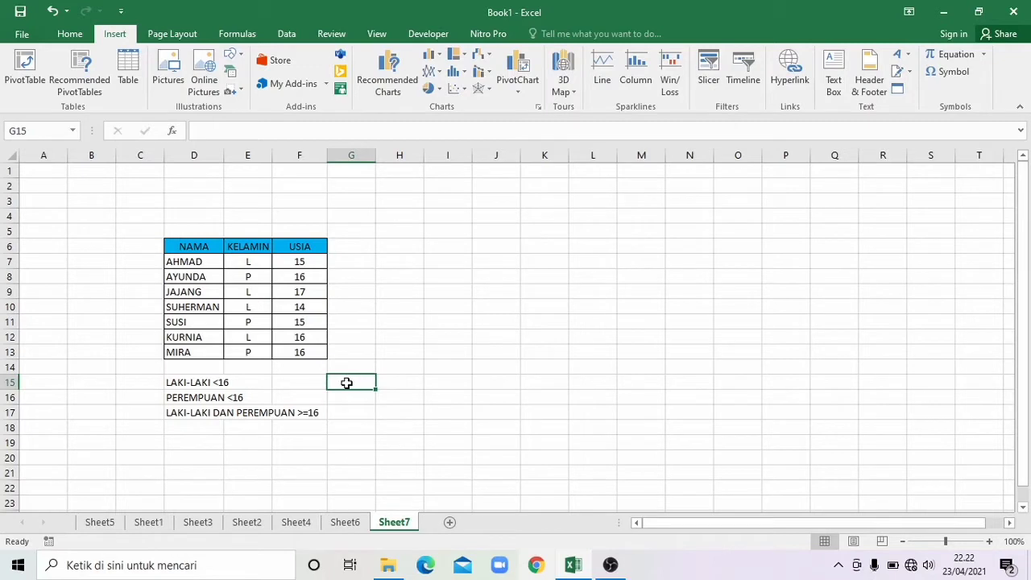
type("=CO")
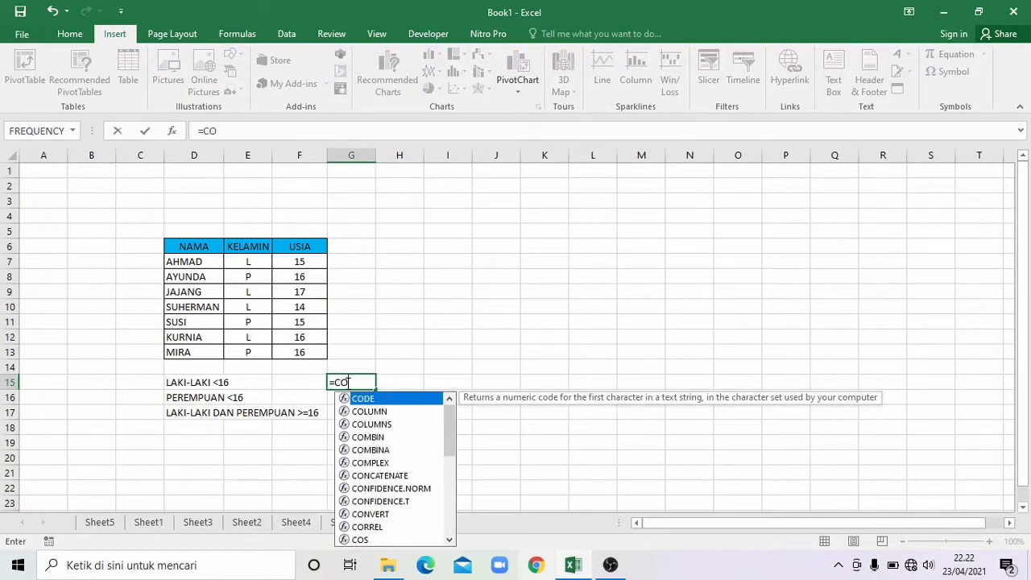
type("N")
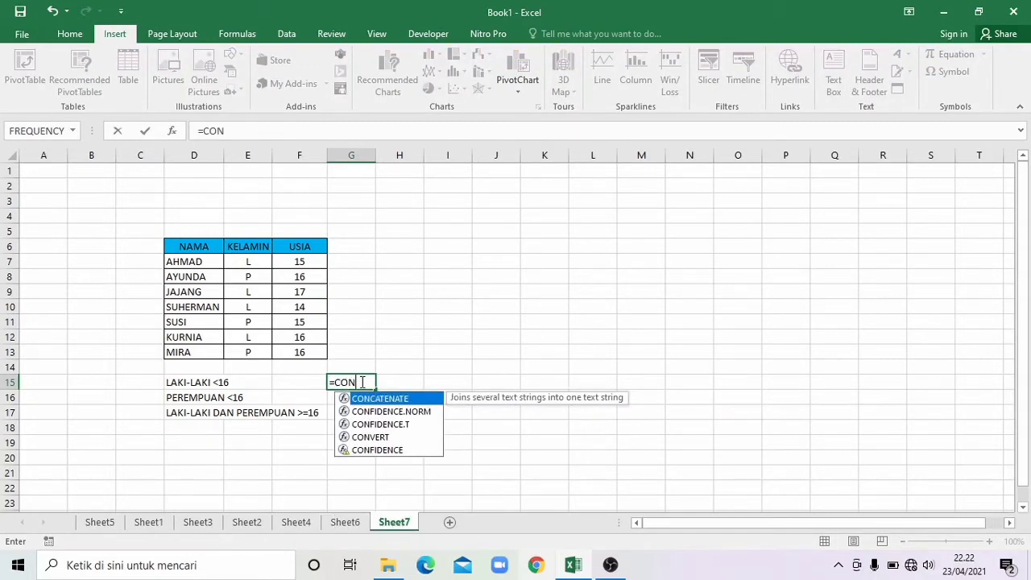
key("BackSpace")
type("O")
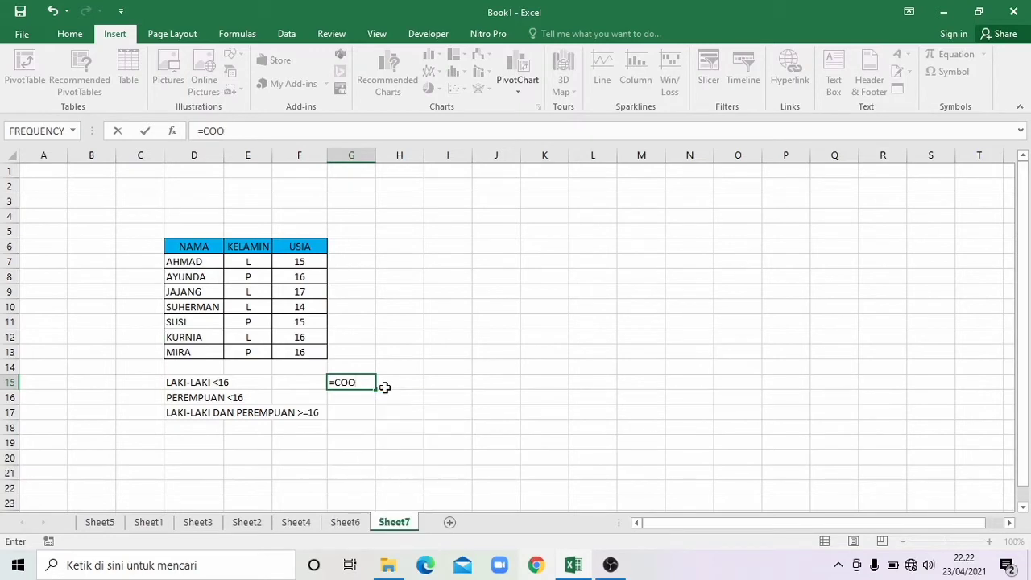
key("BackSpace")
type("U")
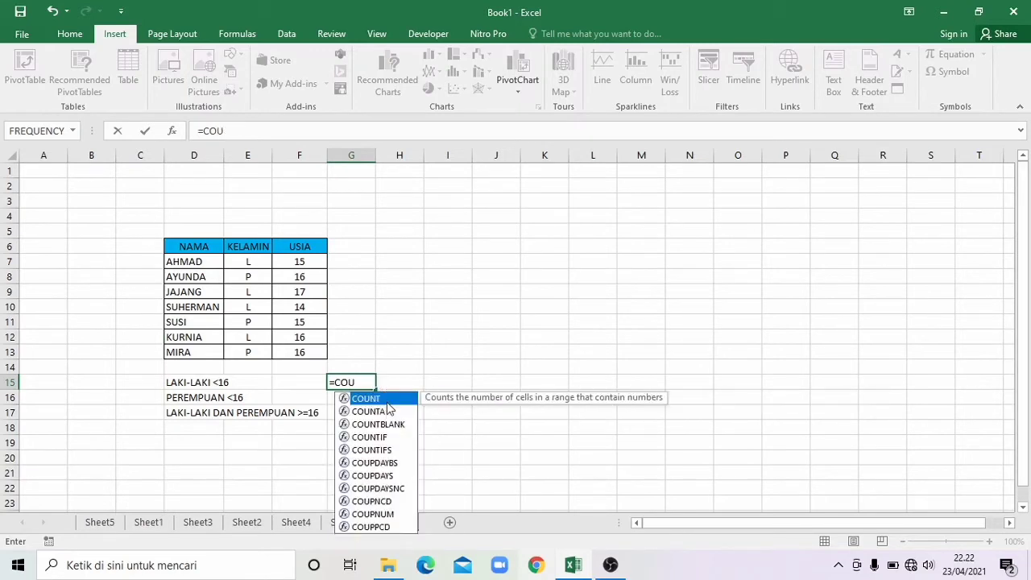
double_click(382, 449)
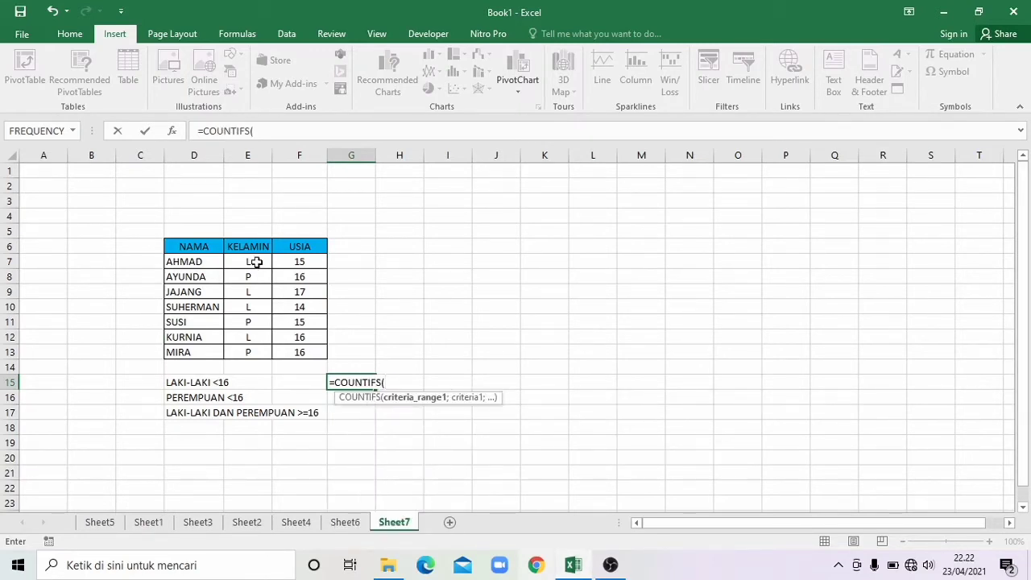
left_click_drag(253, 263, 259, 347)
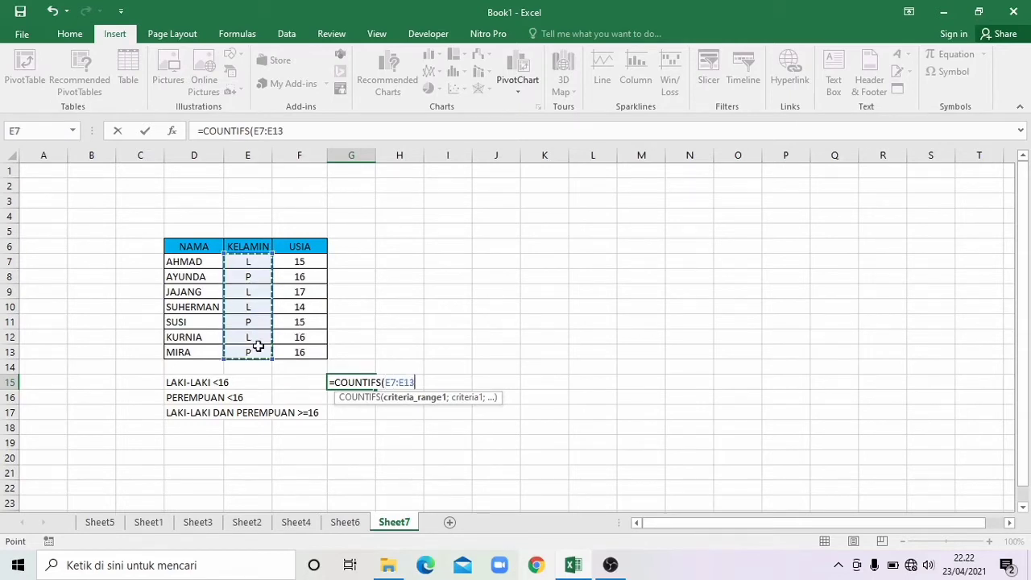
type(";\"")
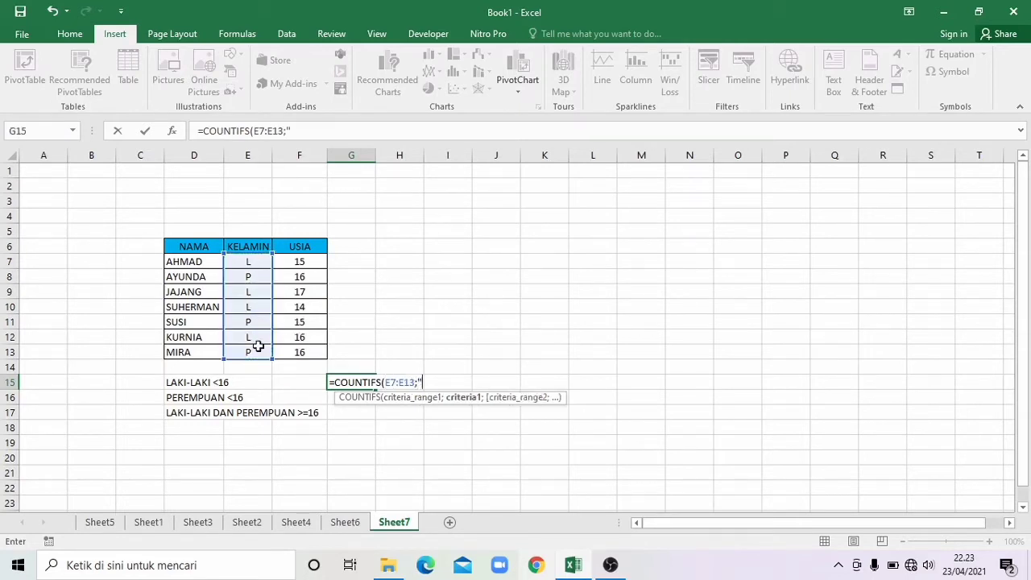
type("L\";")
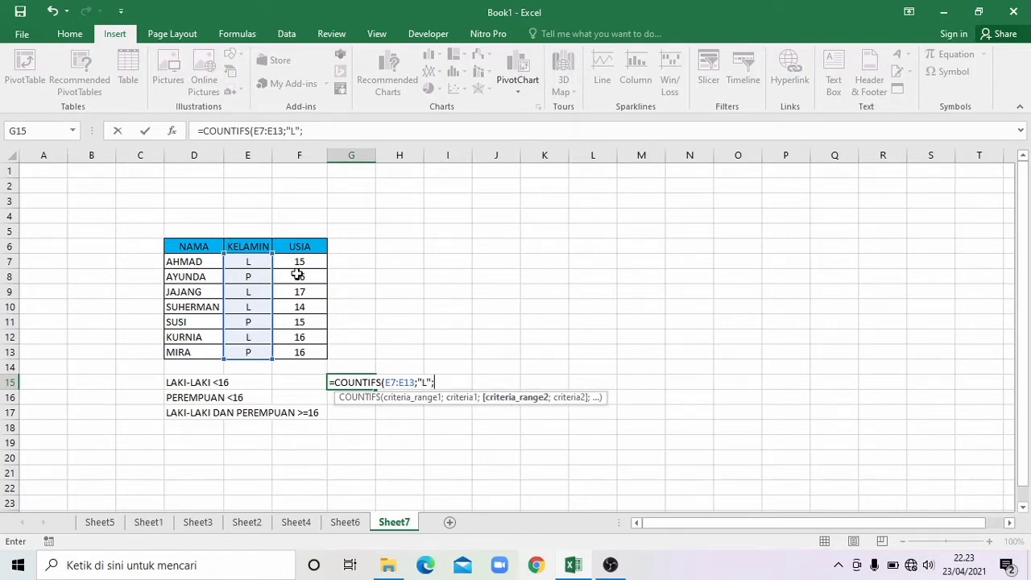
left_click_drag(297, 263, 307, 349)
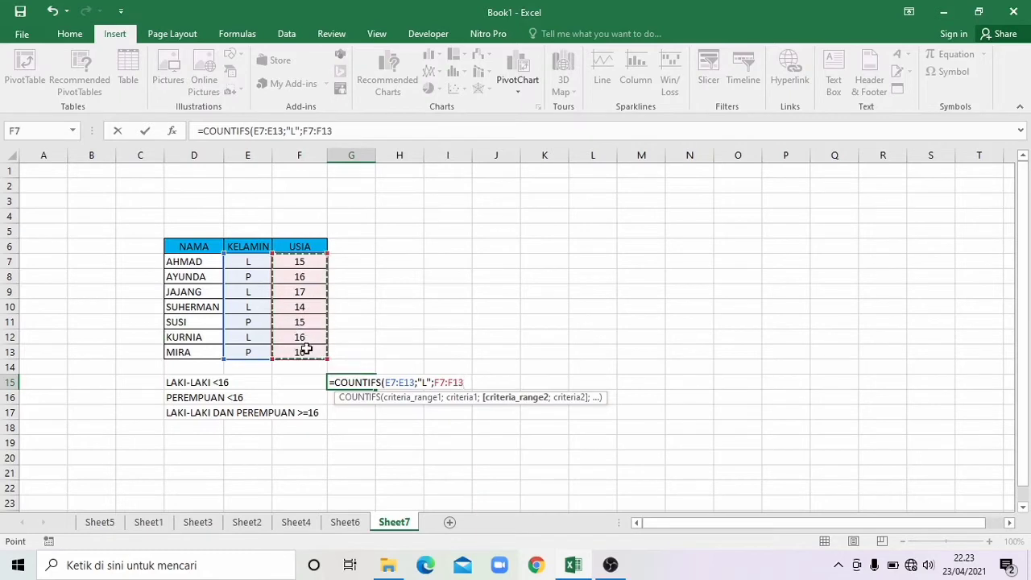
type(";")
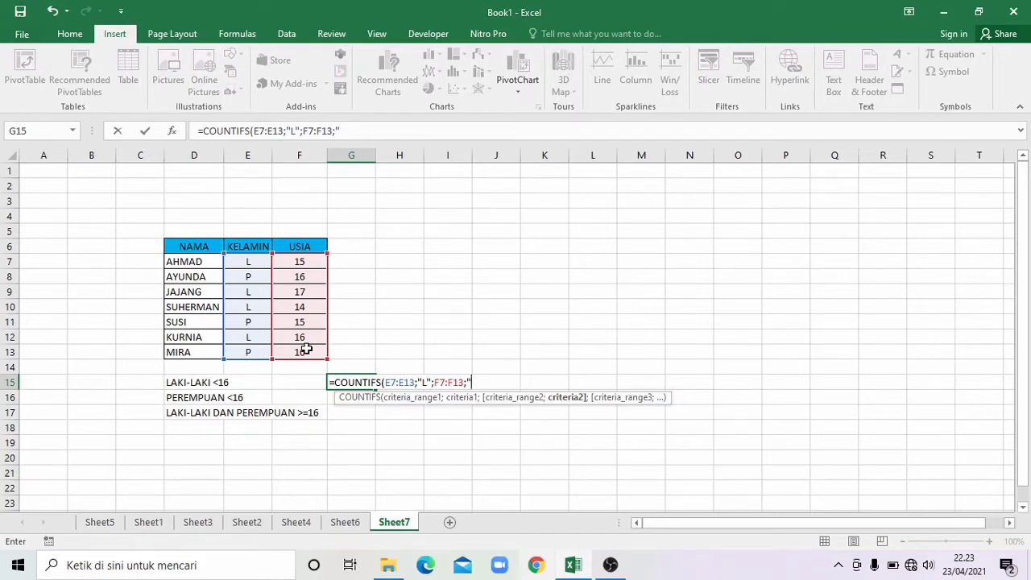
type("\"<16\"")
key("Return")
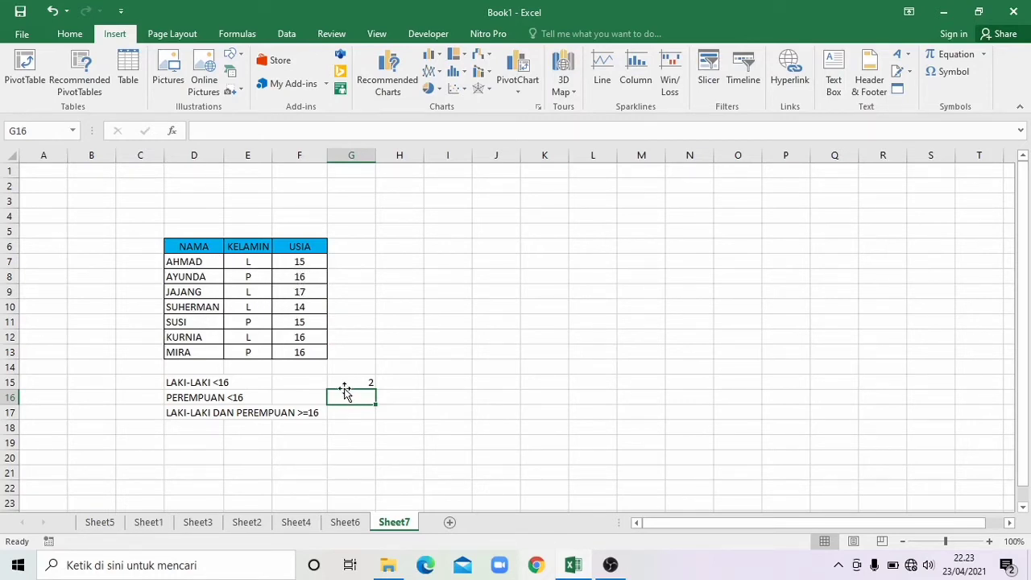
Step: Add a COUNTIFS formula in cell G16 that counts "P" in E7:E13 with ages "<16" in F7:F13
type("=COUN")
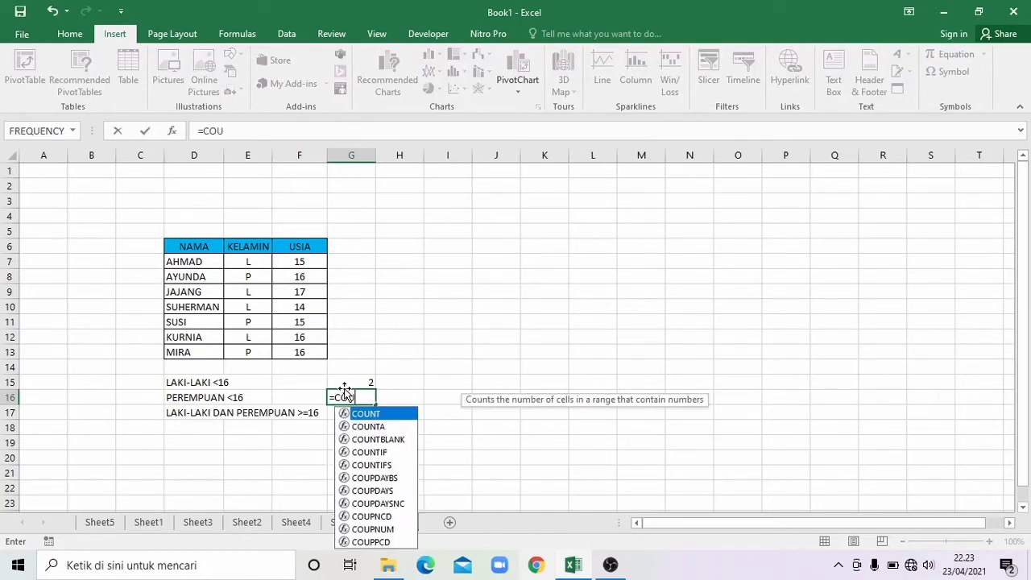
double_click(383, 465)
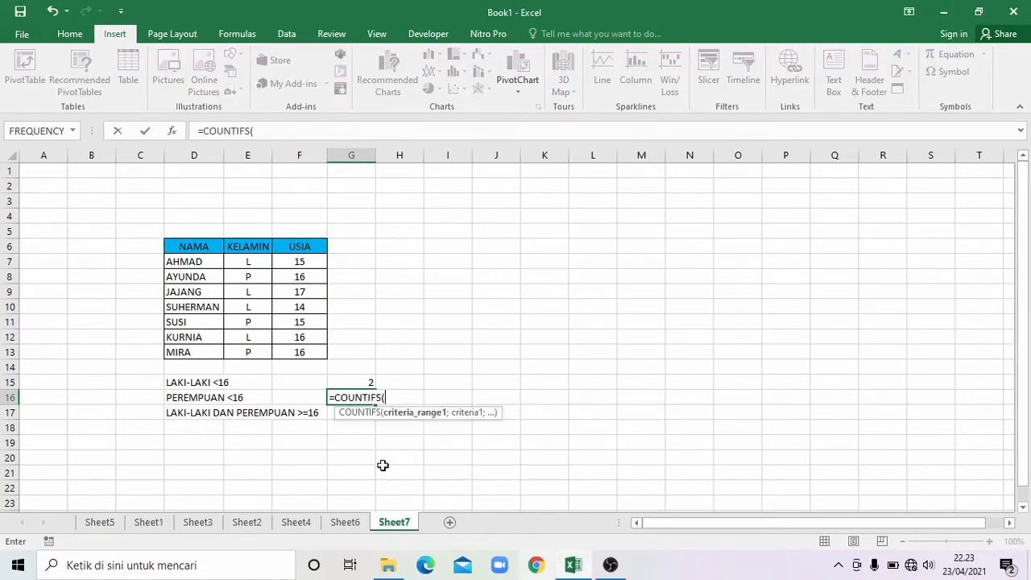
left_click_drag(250, 262, 271, 348)
type(";")
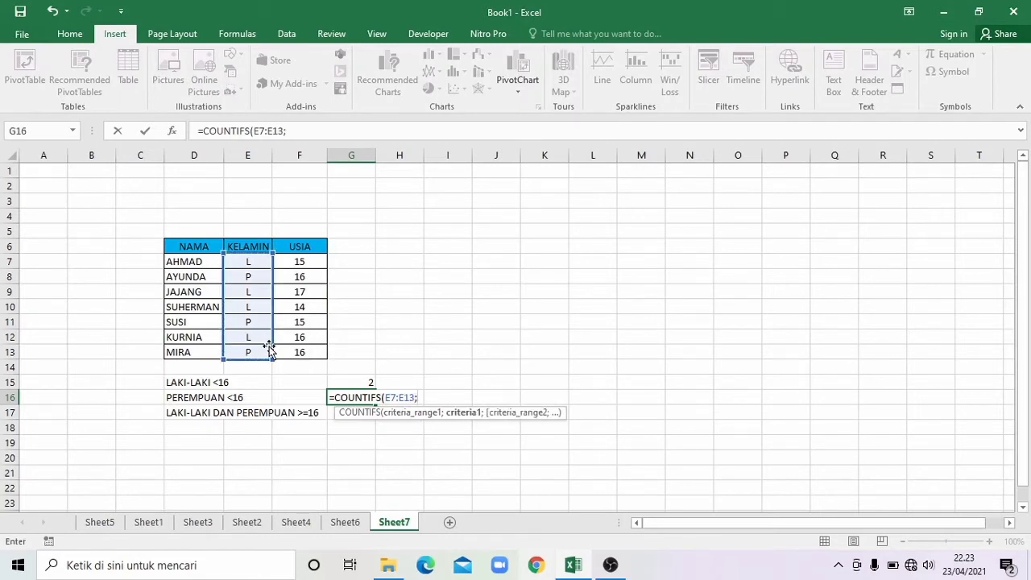
type("\"P\";")
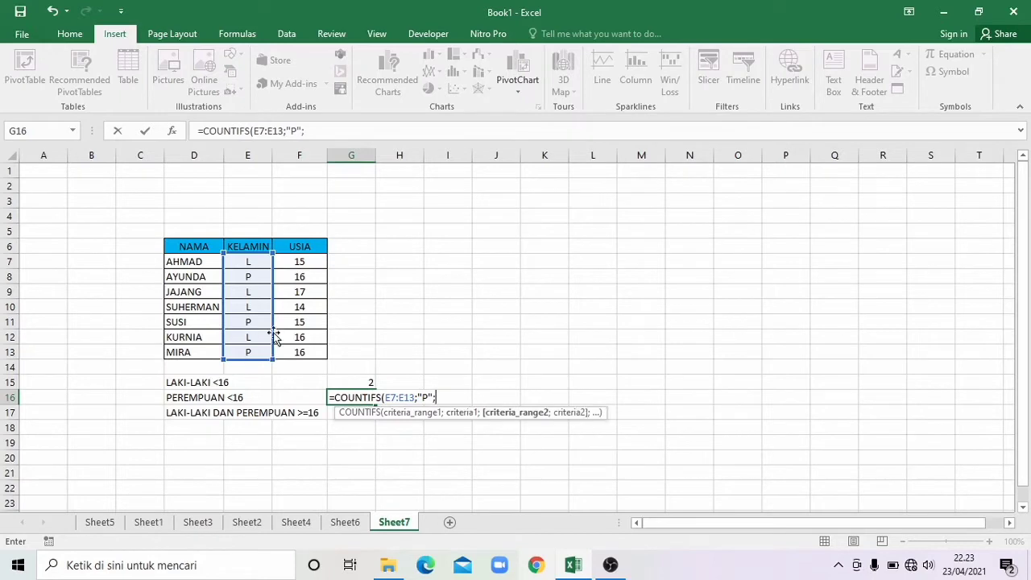
left_click_drag(297, 266, 306, 348)
type(";")
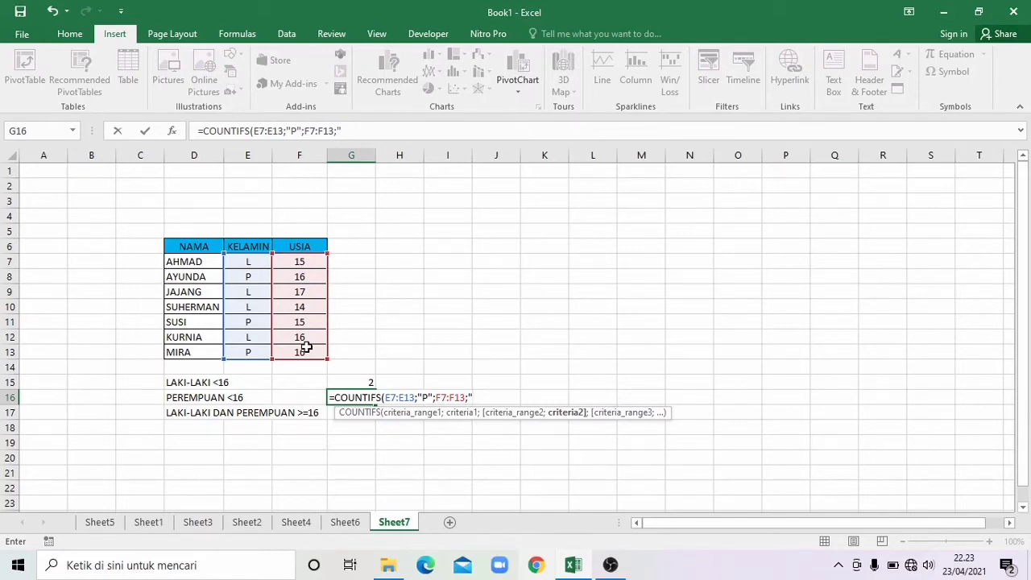
type("\"<16\"")
key("Return")
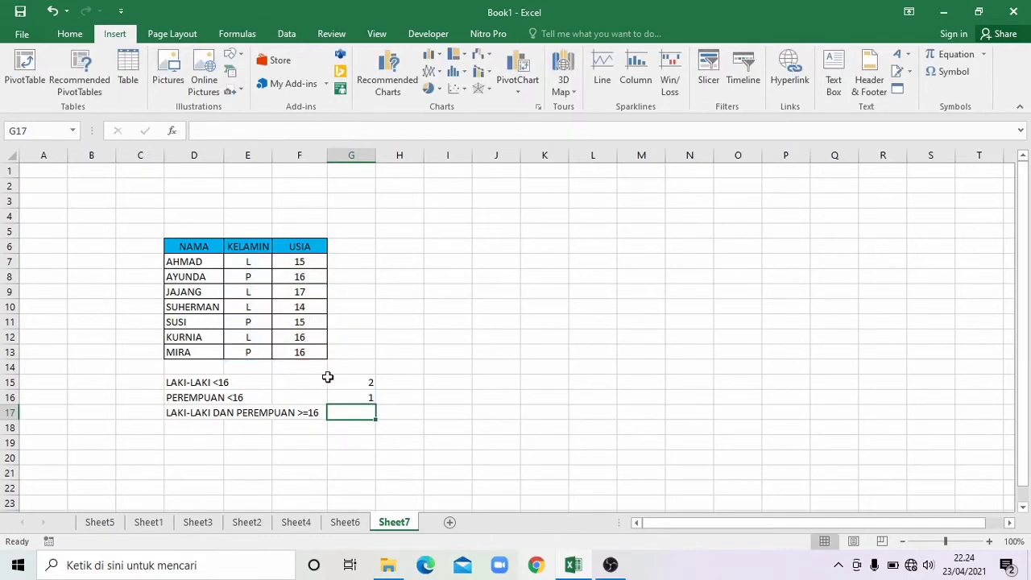
left_click(357, 397)
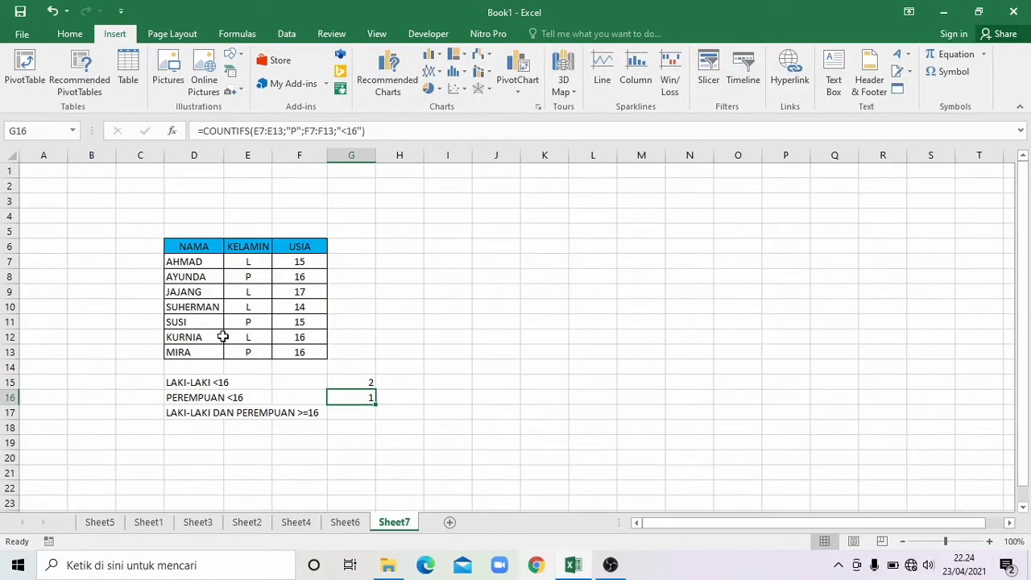
left_click(300, 325)
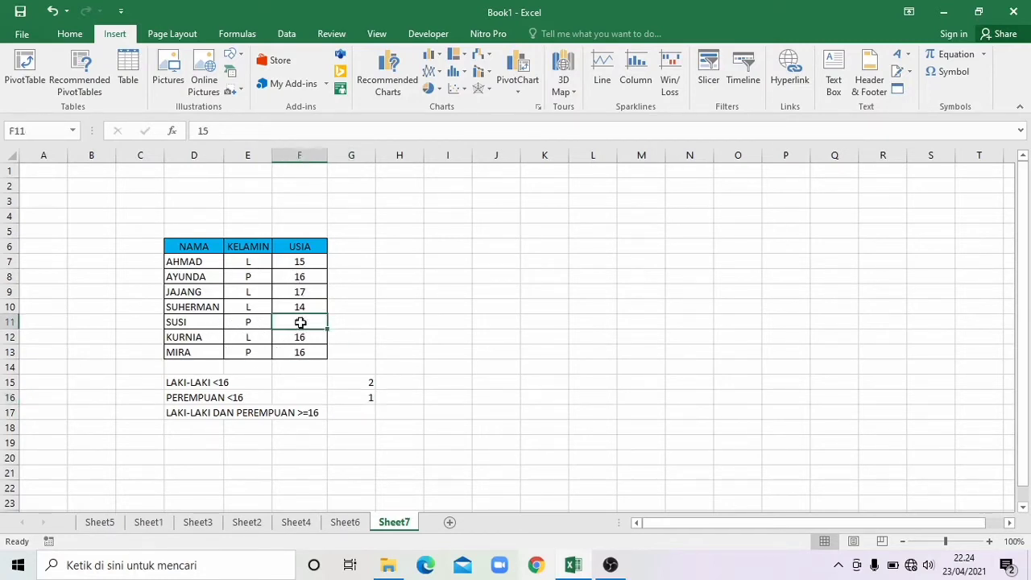
Step: Add a COUNTIFS formula in cell G17 that counts "L" in E7:E13 with ages ">=16" in F7:F13
left_click(353, 413)
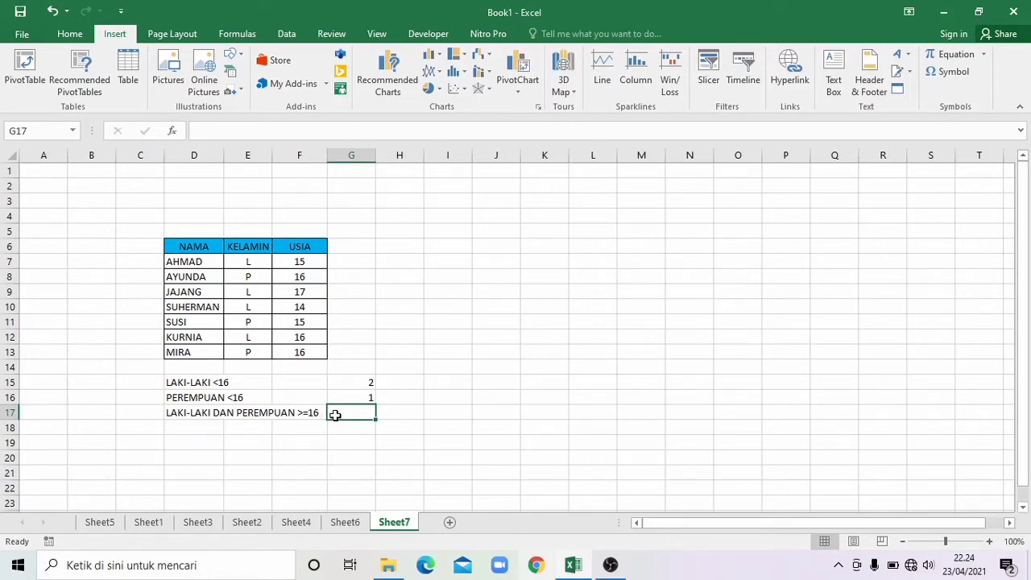
type("=CO")
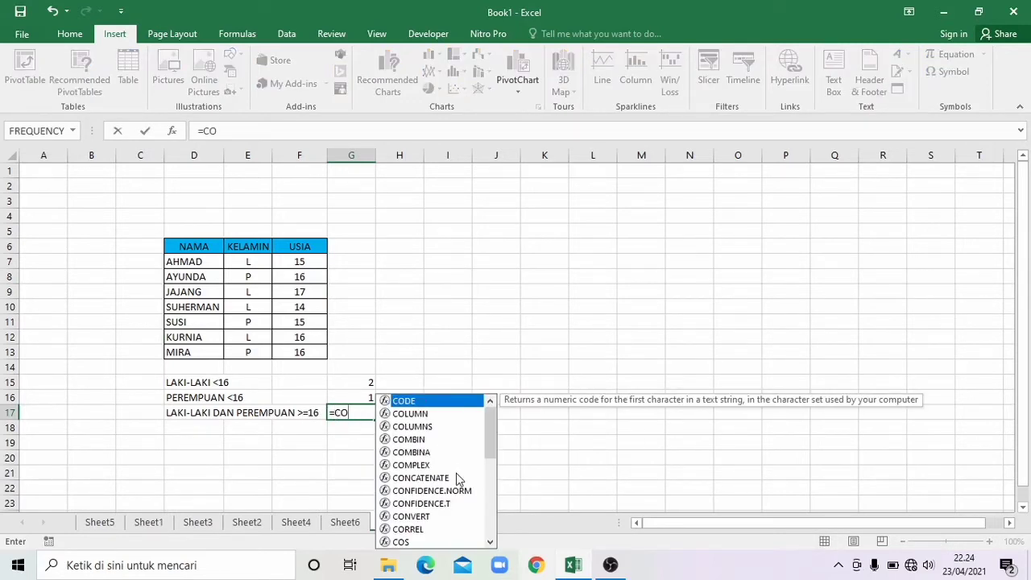
type("U")
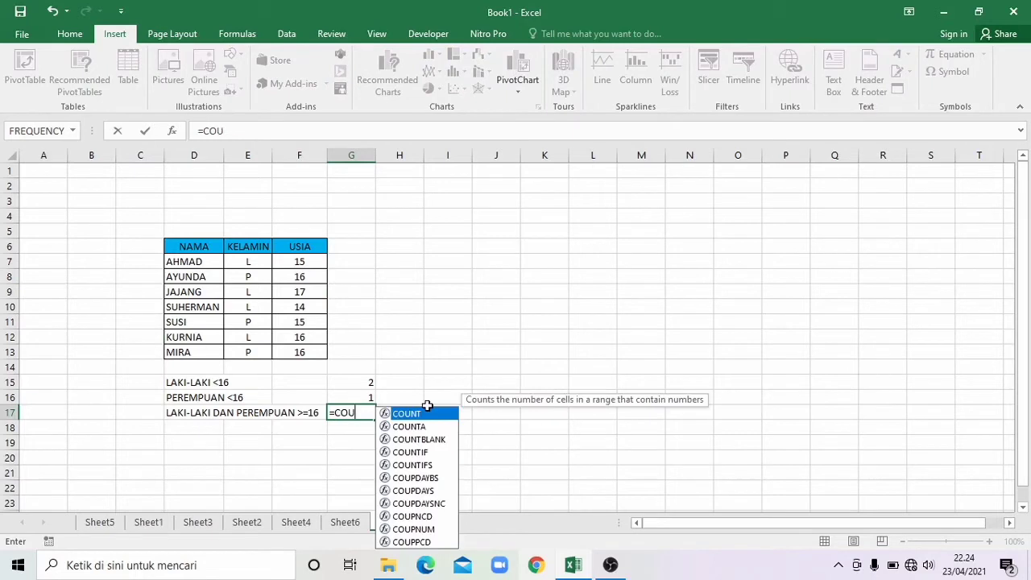
double_click(411, 464)
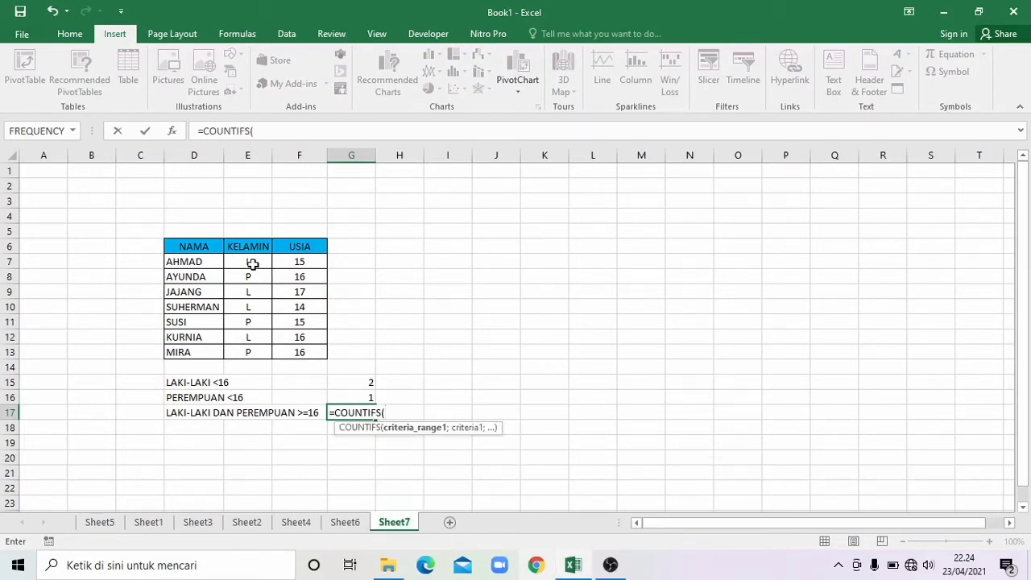
left_click_drag(252, 264, 266, 345)
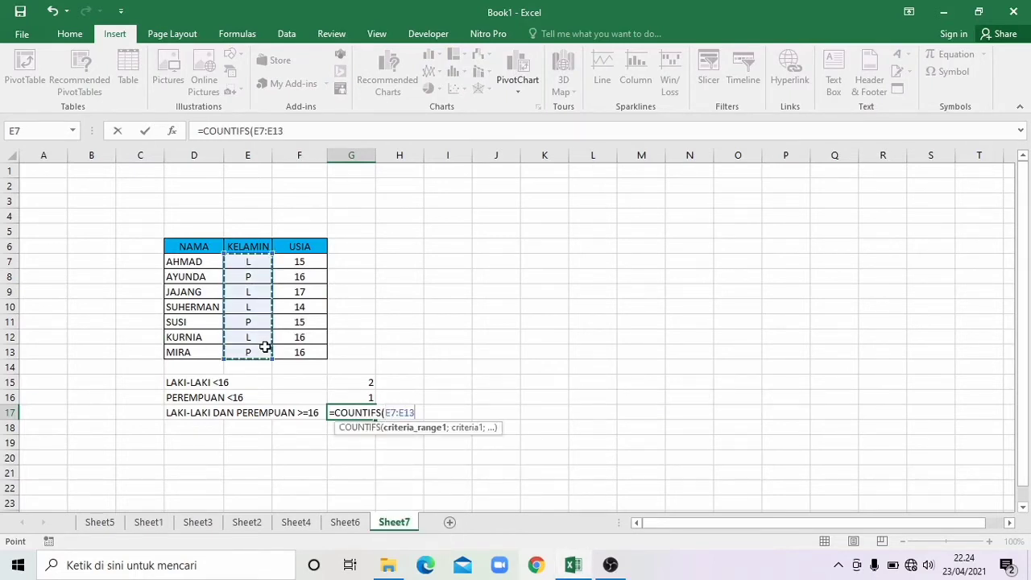
type(";\"L\"")
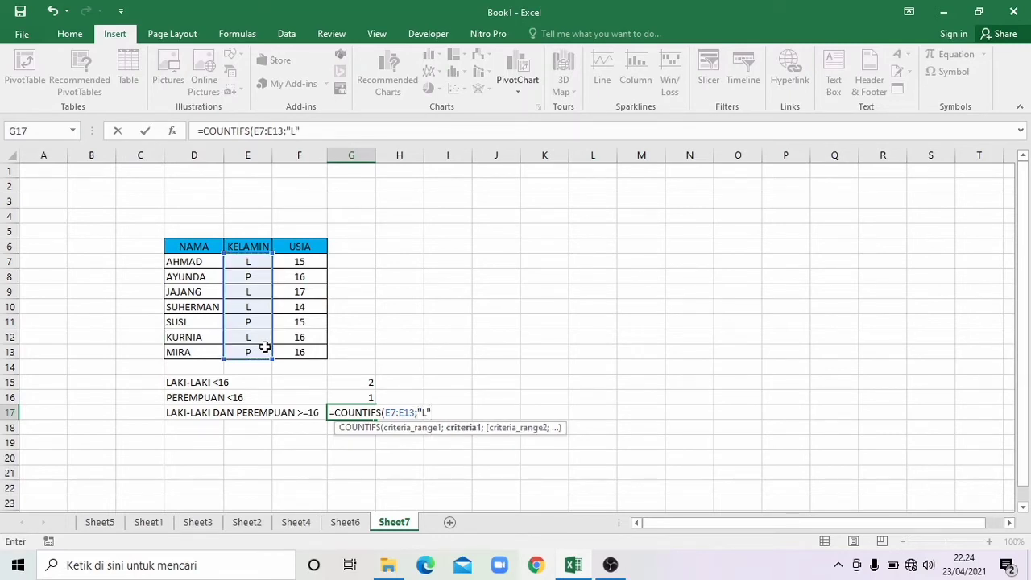
type(";")
left_click_drag(300, 261, 311, 343)
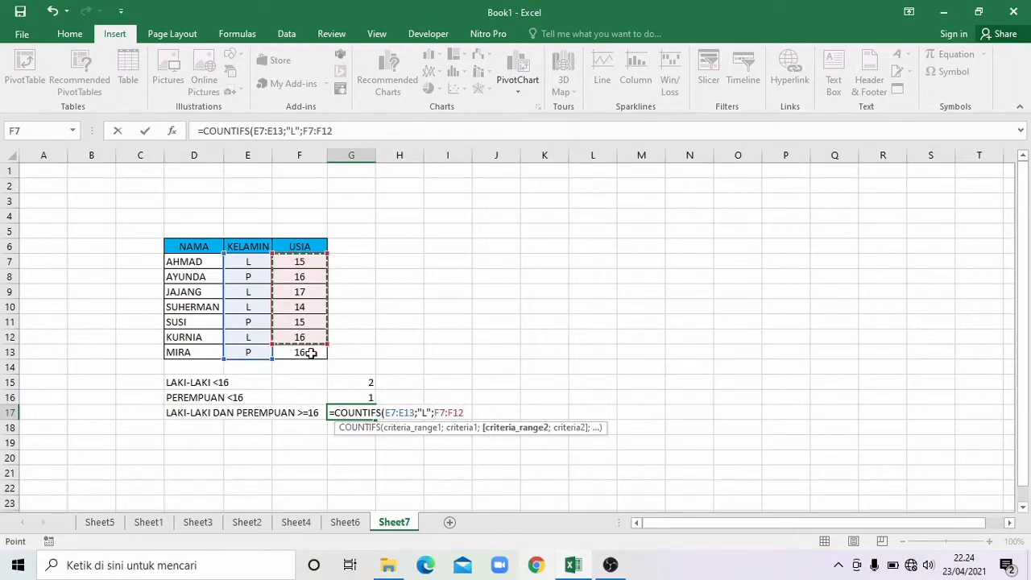
left_click_drag(292, 263, 301, 351)
type(";")
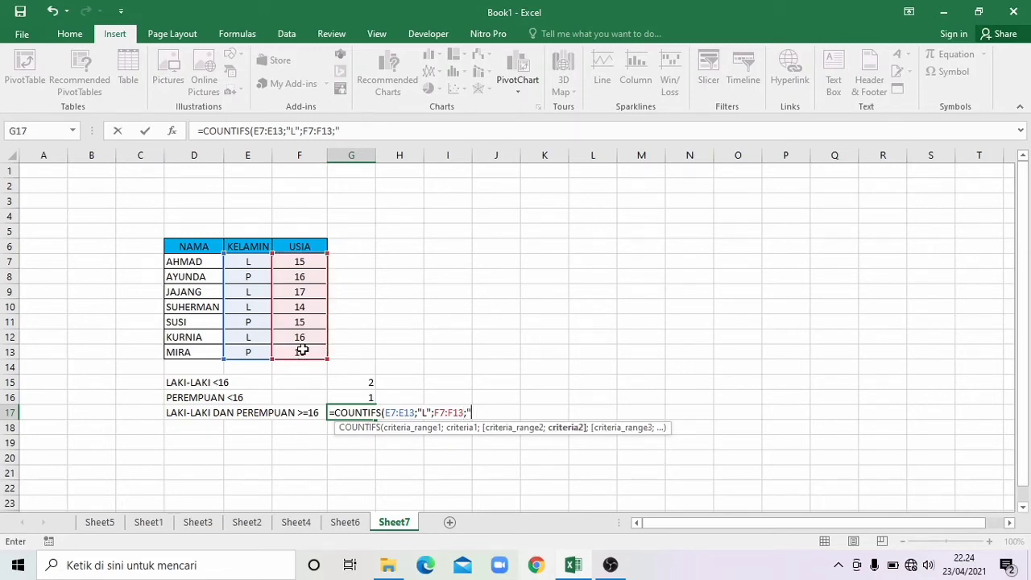
type("\">=16\")")
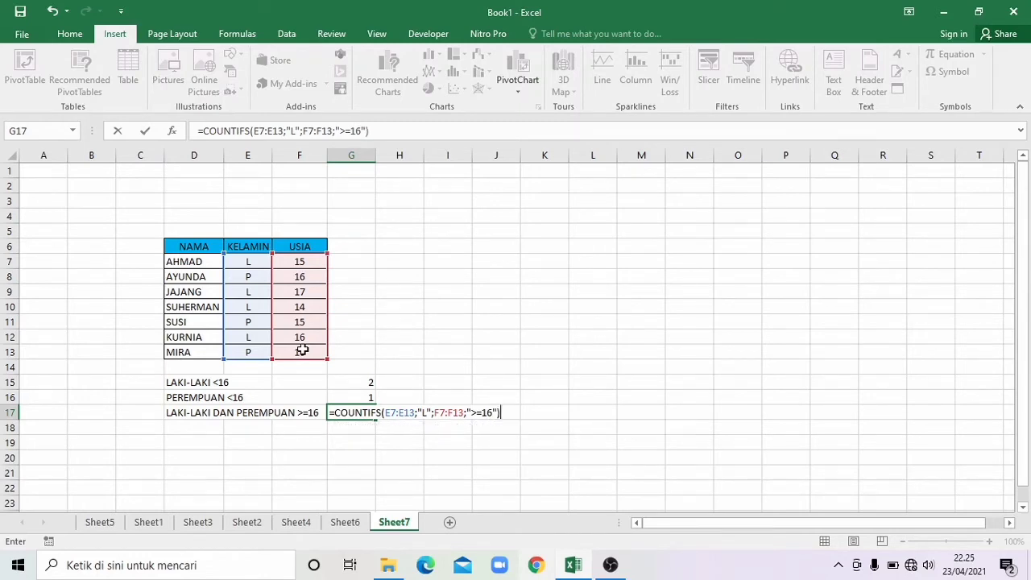
key("Return")
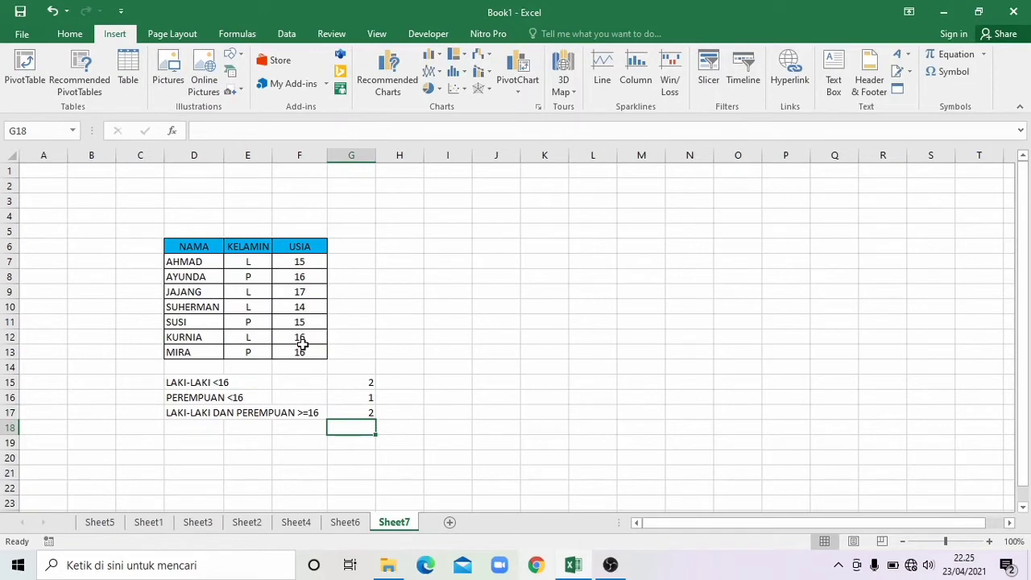
Step: Extend the formula in G17 by adding a second COUNTIFS that counts "P" in E7:E13 with ages ">=16" in F7:F13
left_click(353, 413)
double_click(355, 415)
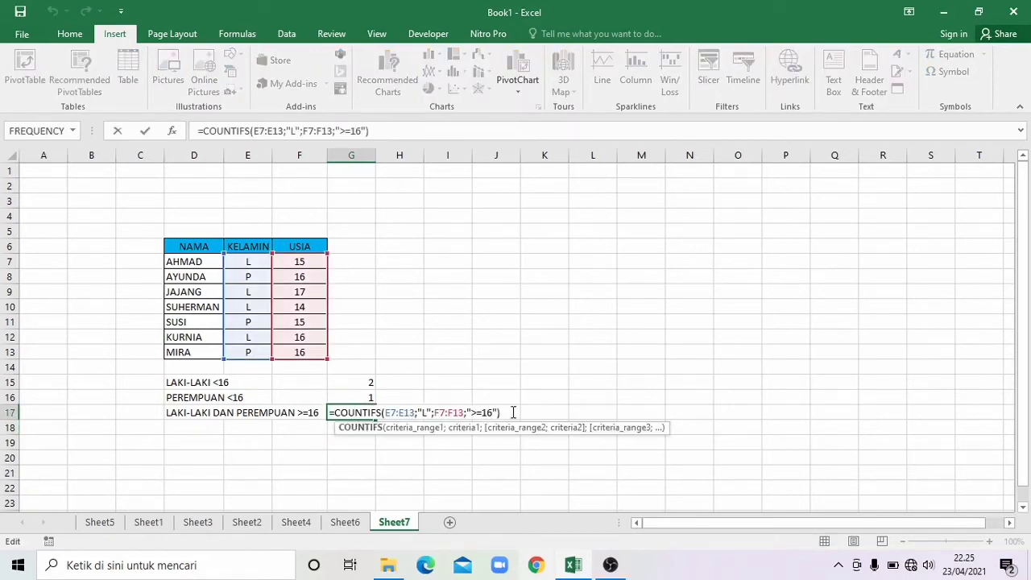
type("=")
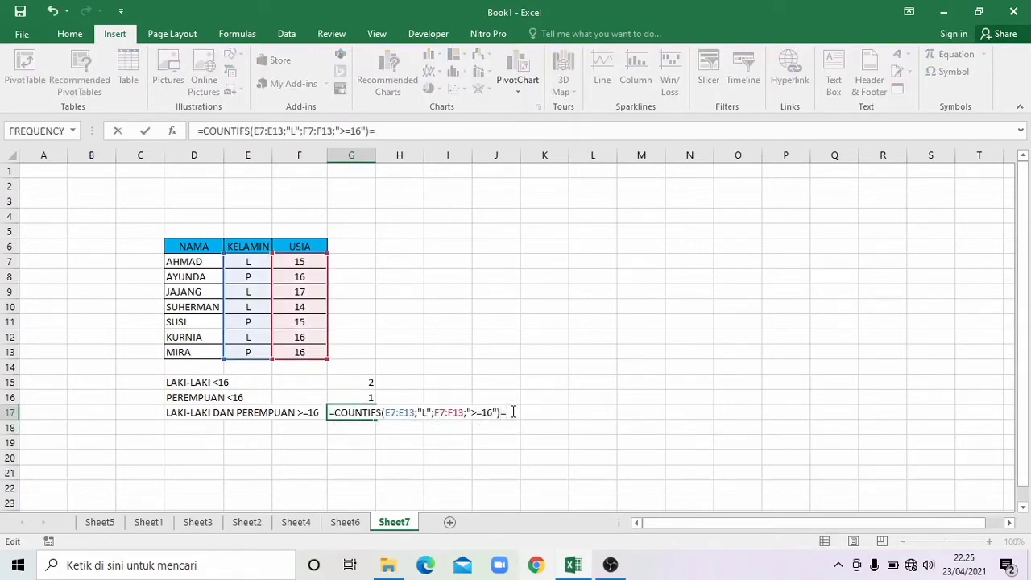
key("BackSpace")
type("+COU")
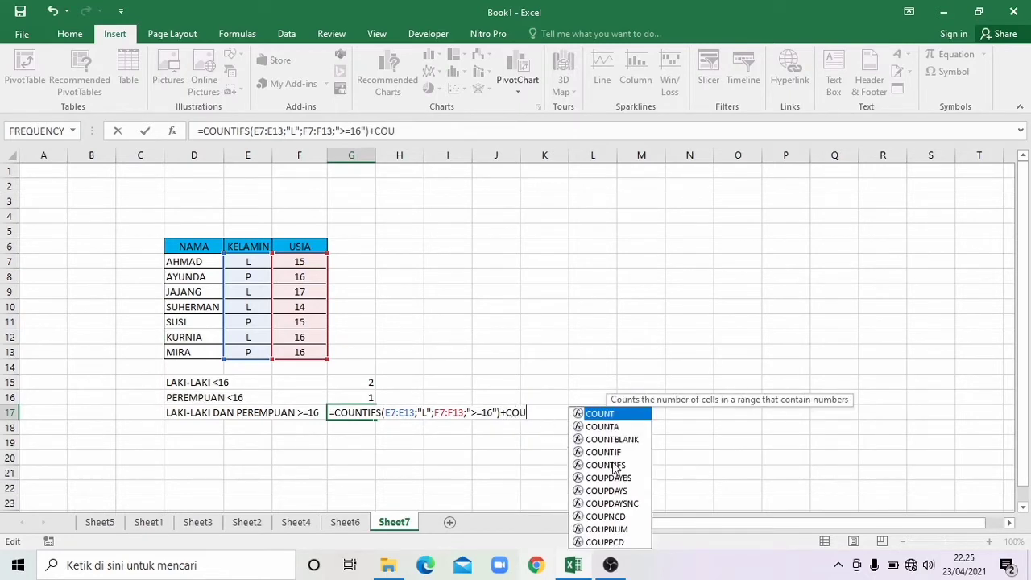
double_click(614, 466)
left_click(245, 262)
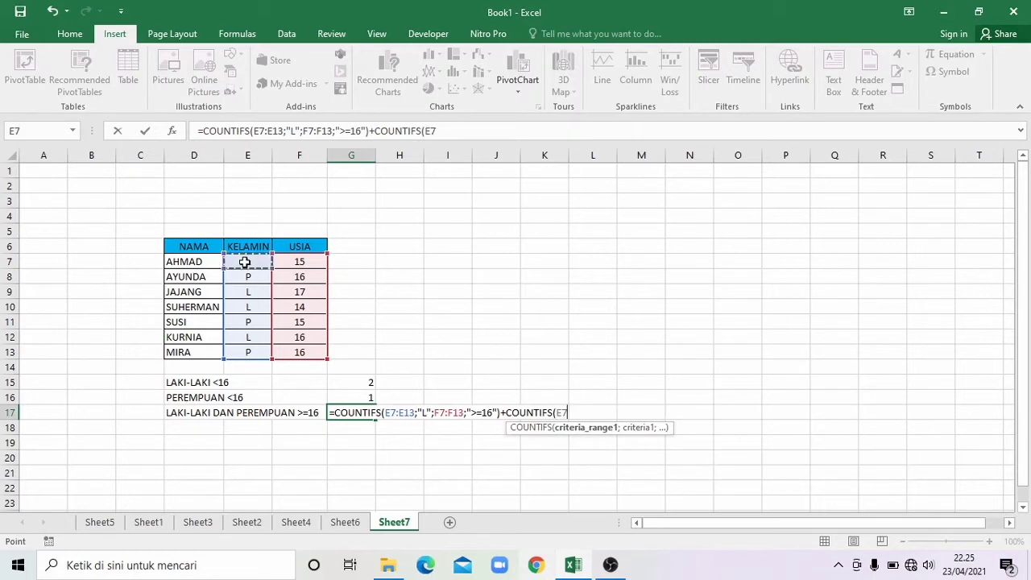
left_click_drag(245, 261, 266, 349)
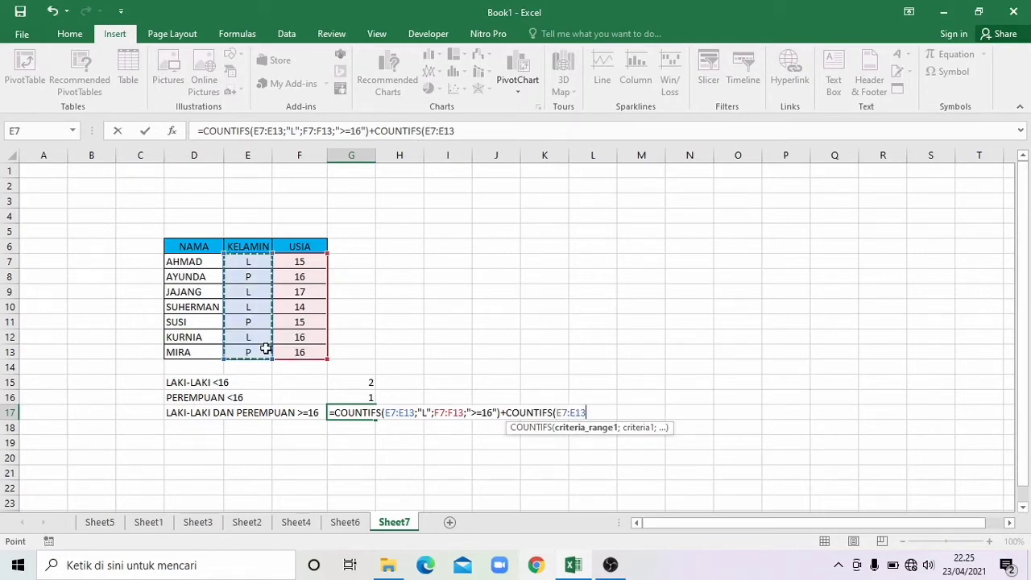
type(";\"P")
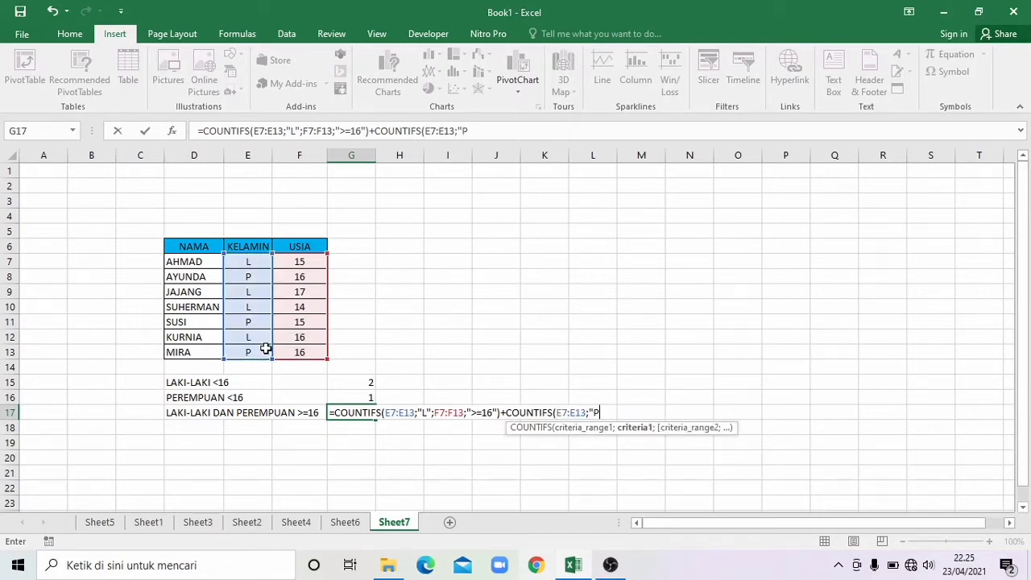
type("\";")
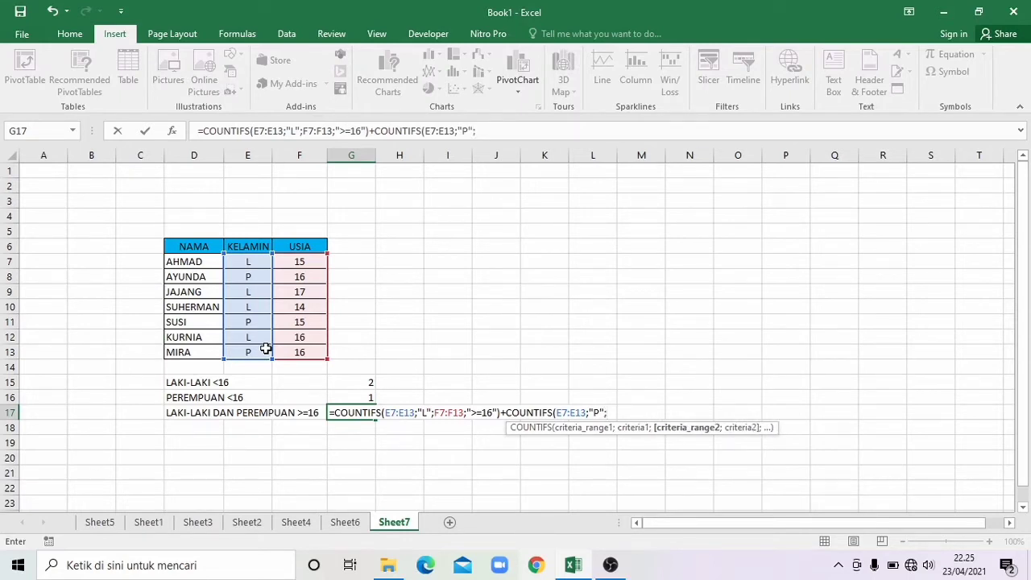
left_click_drag(294, 262, 307, 349)
type(";")
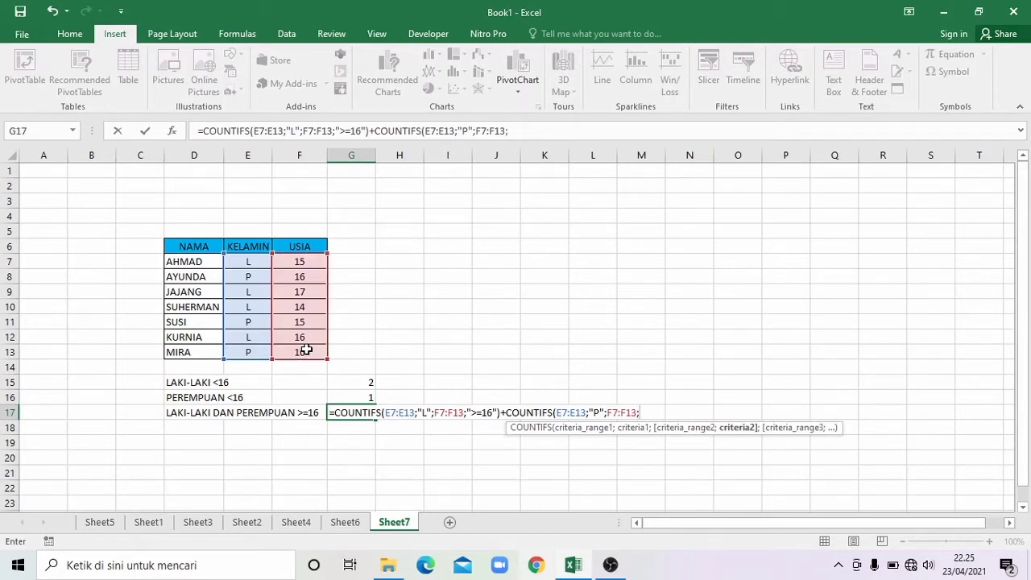
type("\">=16")
key("Return")
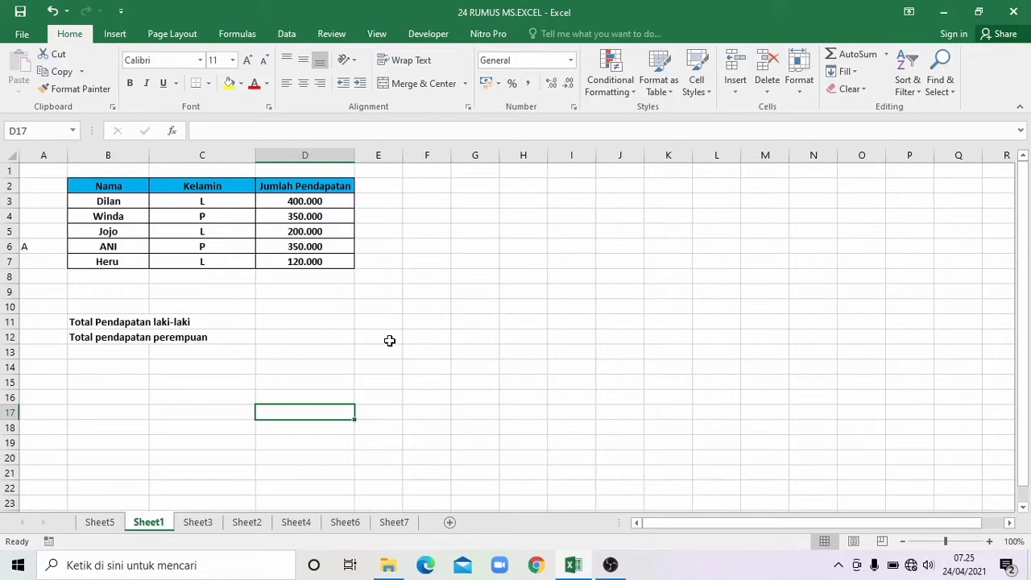
Step: On Sheet1 of the 24 RUMUS MS.EXCEL workbook, add a SUMIF formula in D11 with range C3:D7, criterion "L" and sum range D3:D7
left_click(273, 320)
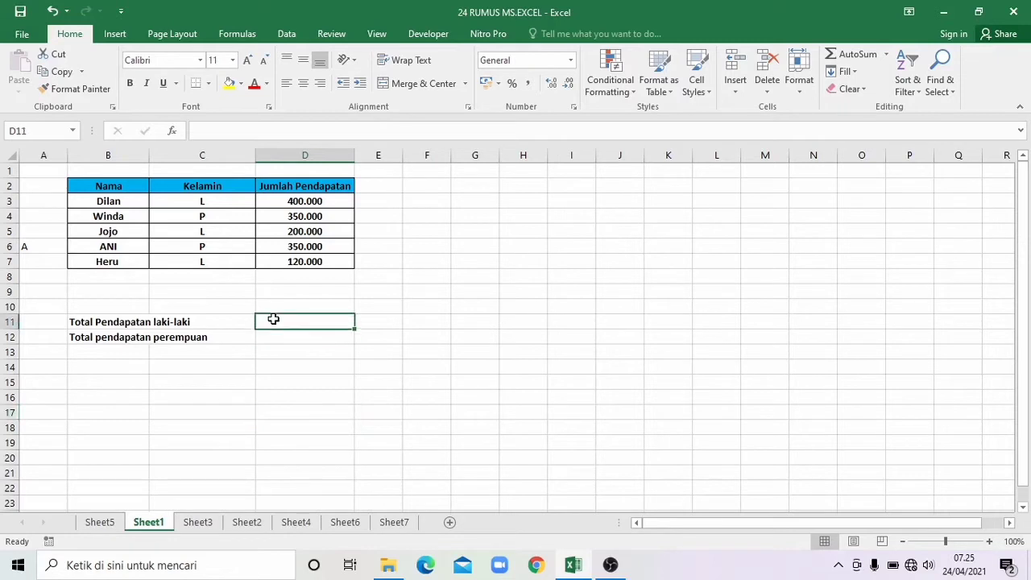
type("=SUMI")
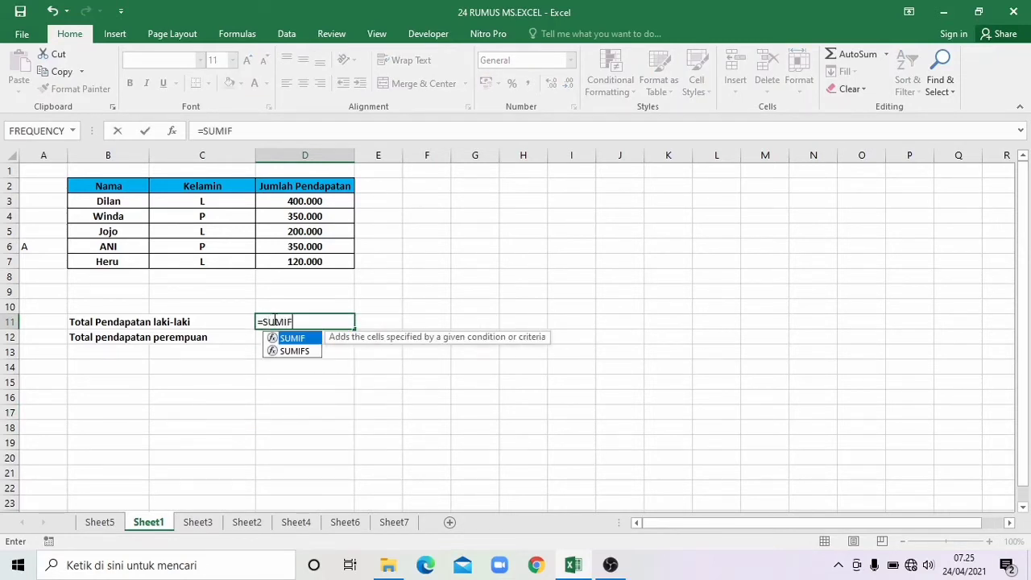
type("F")
double_click(302, 341)
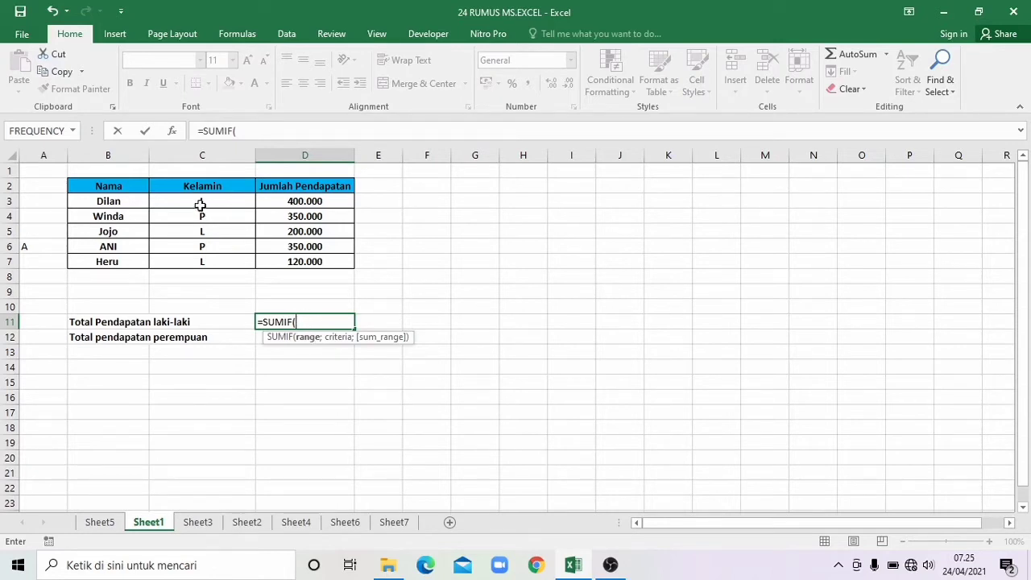
left_click_drag(200, 206, 290, 262)
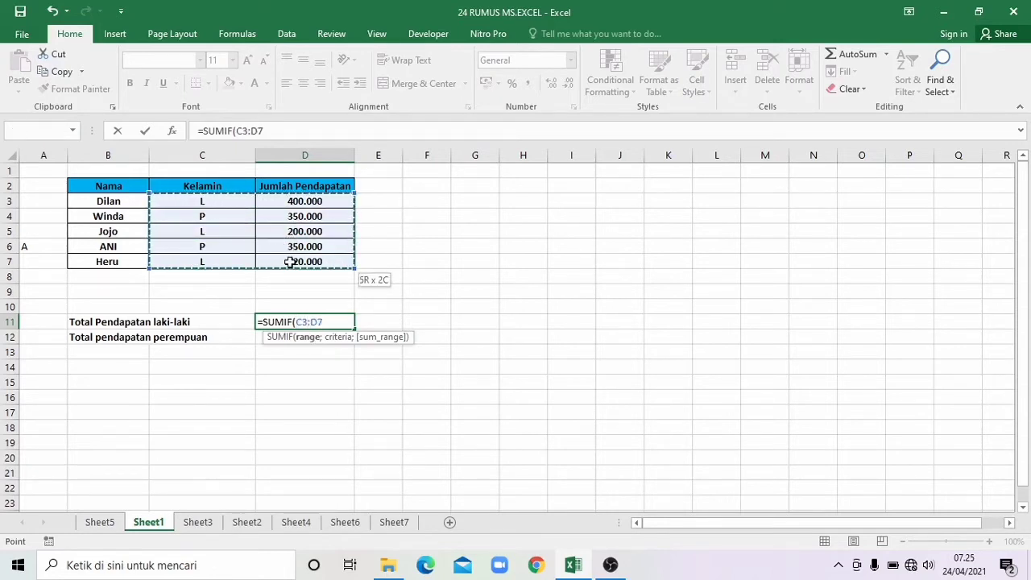
type(";\"L")
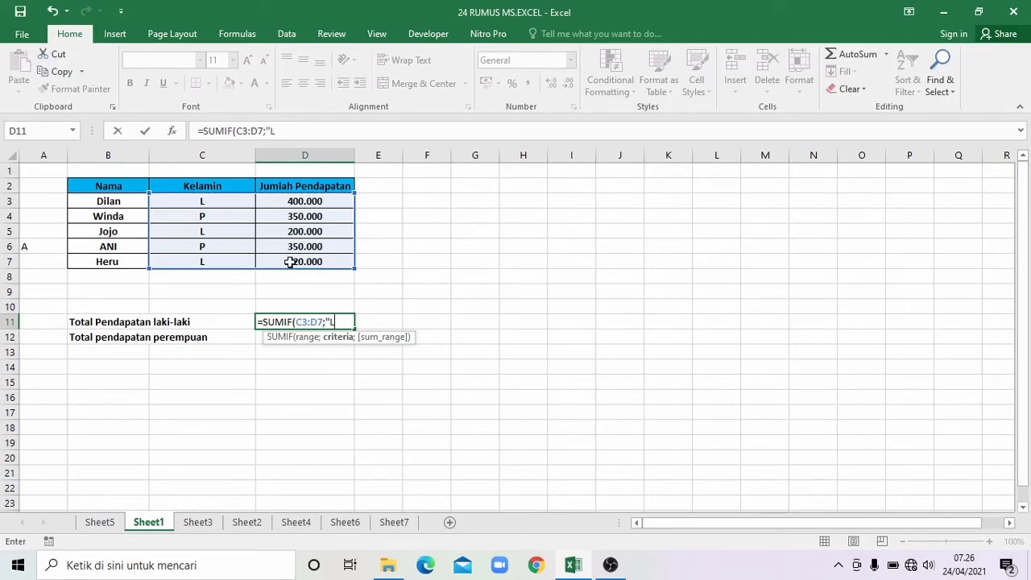
type("\";")
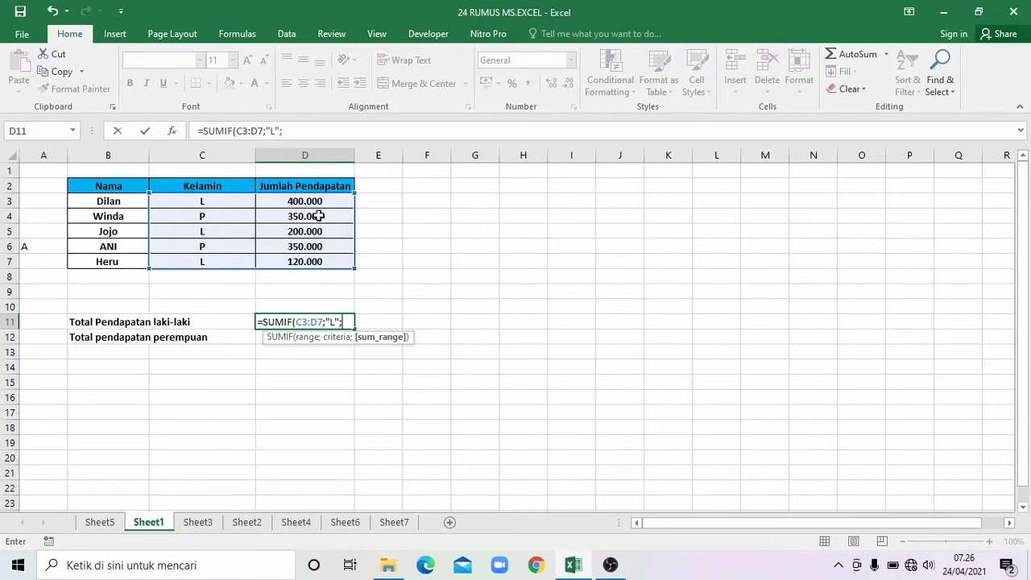
left_click_drag(303, 202, 306, 261)
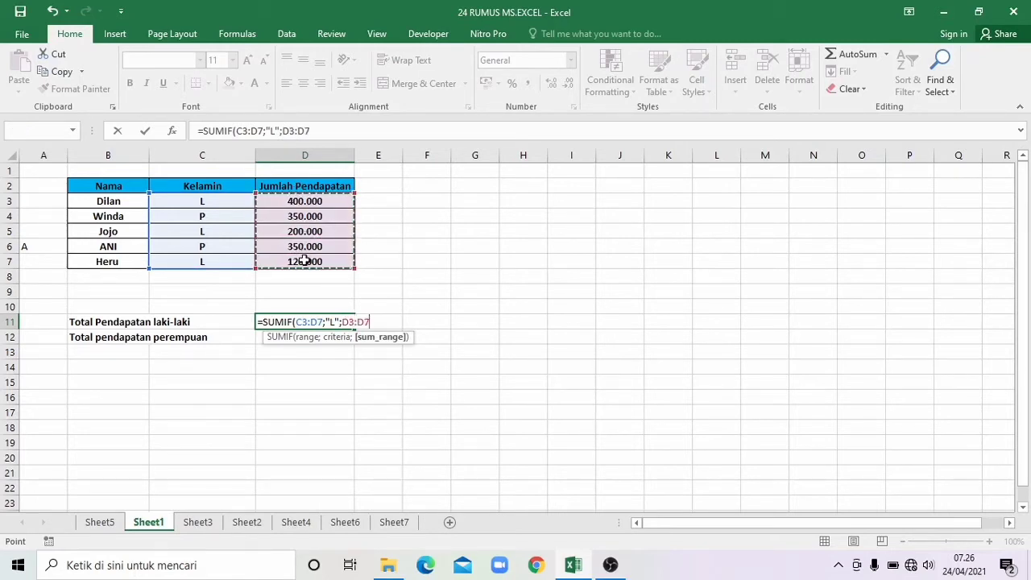
key("Return")
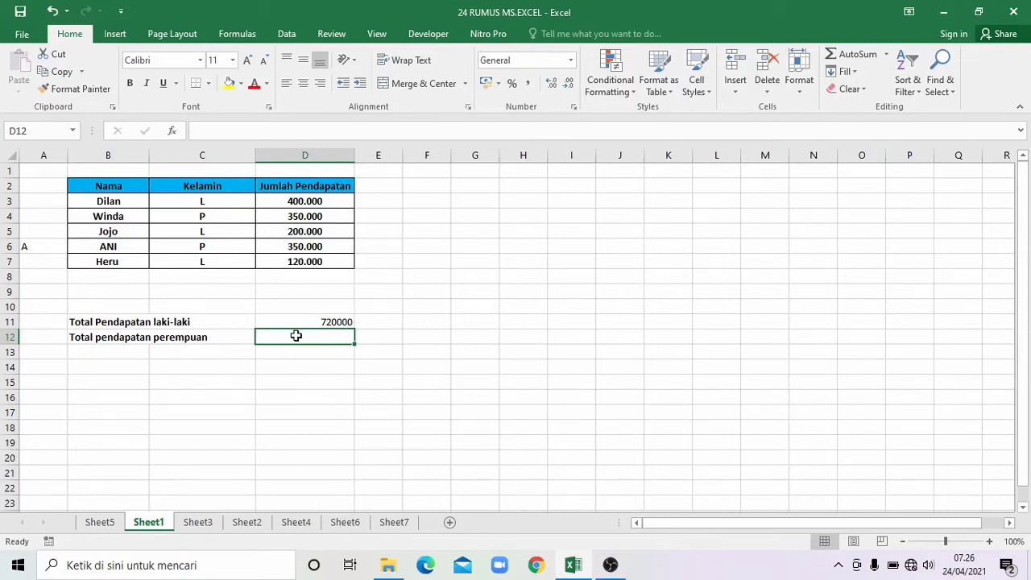
Step: Add a SUMIF formula in D12 with range C3:D7, criterion "P" and sum range D3:D7
type("=")
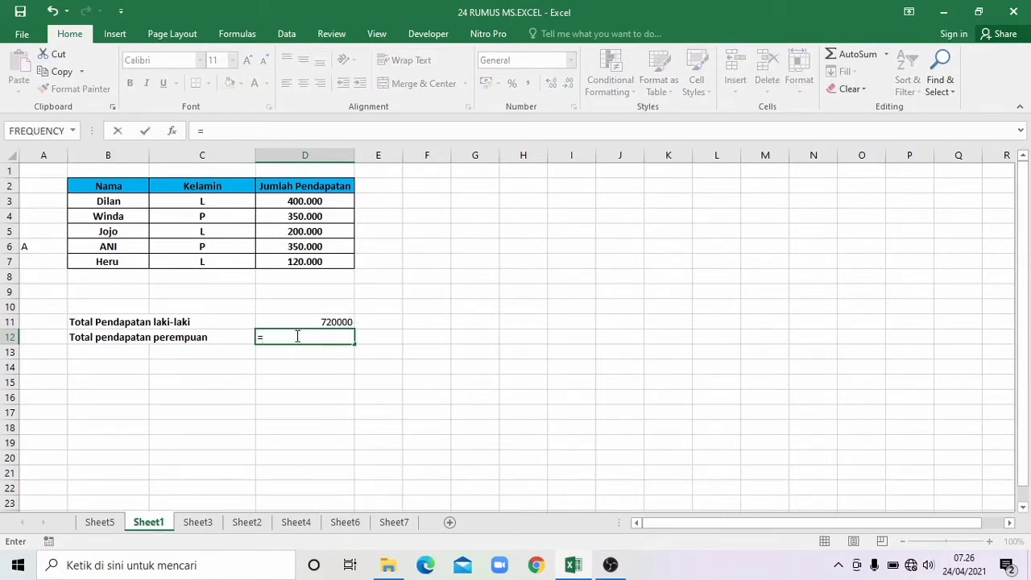
type("SUM")
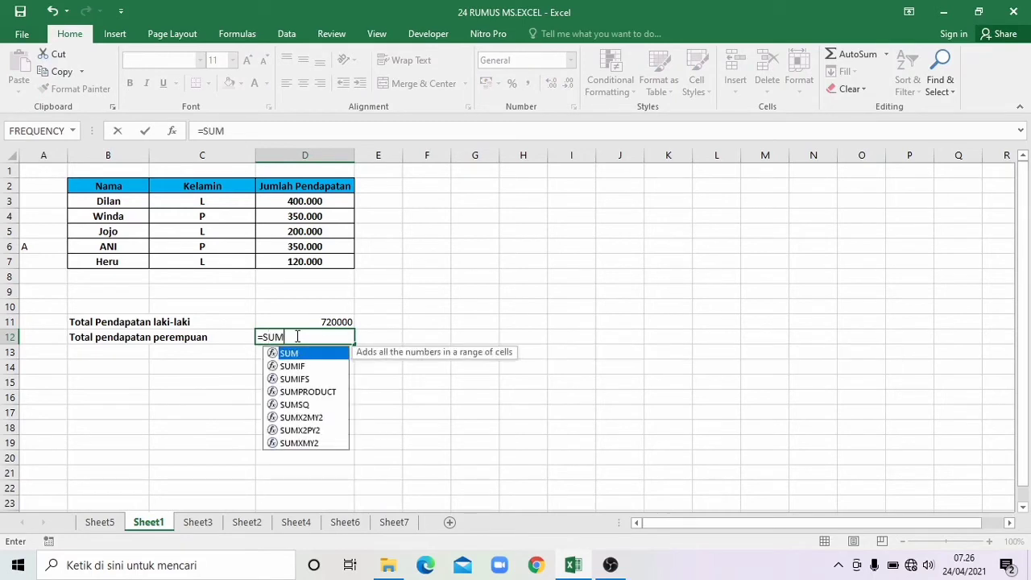
double_click(300, 367)
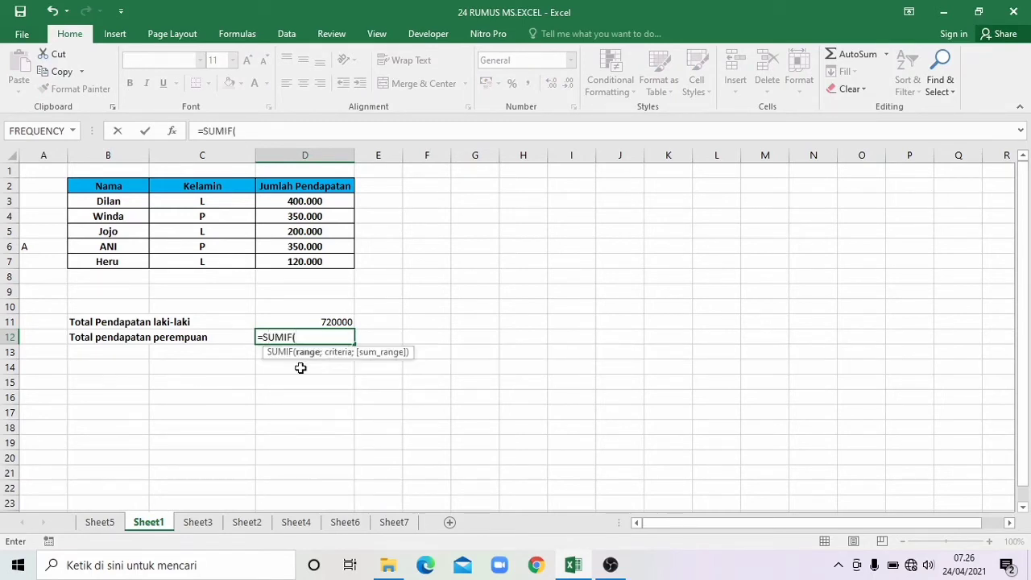
left_click_drag(204, 201, 305, 262)
type(";")
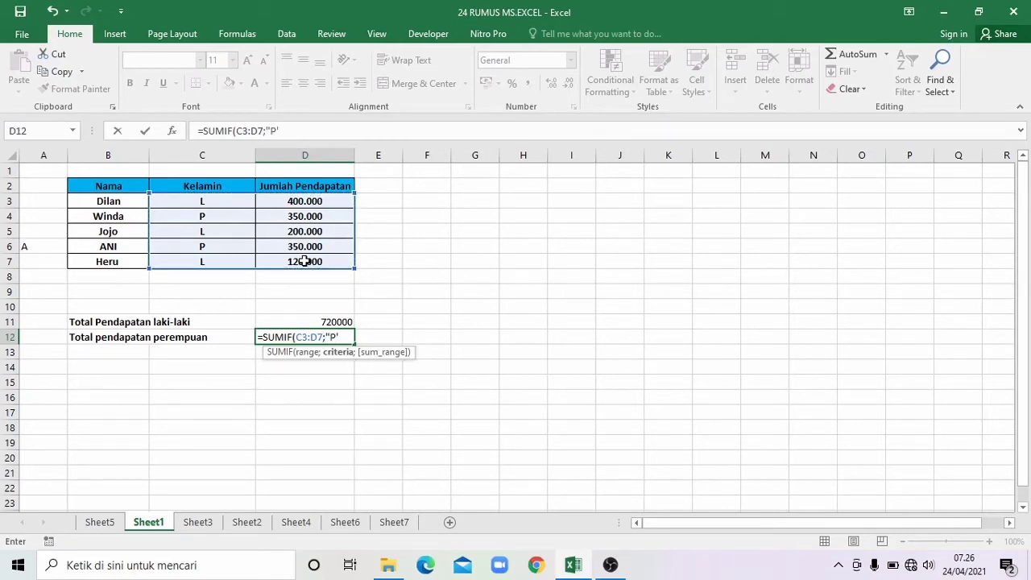
type("\"P\";")
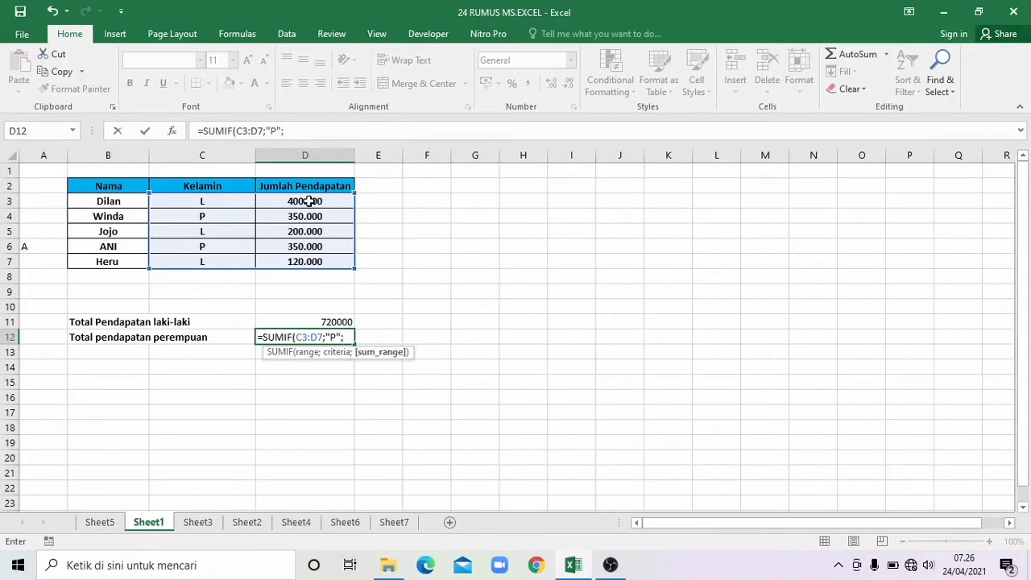
left_click_drag(311, 202, 307, 258)
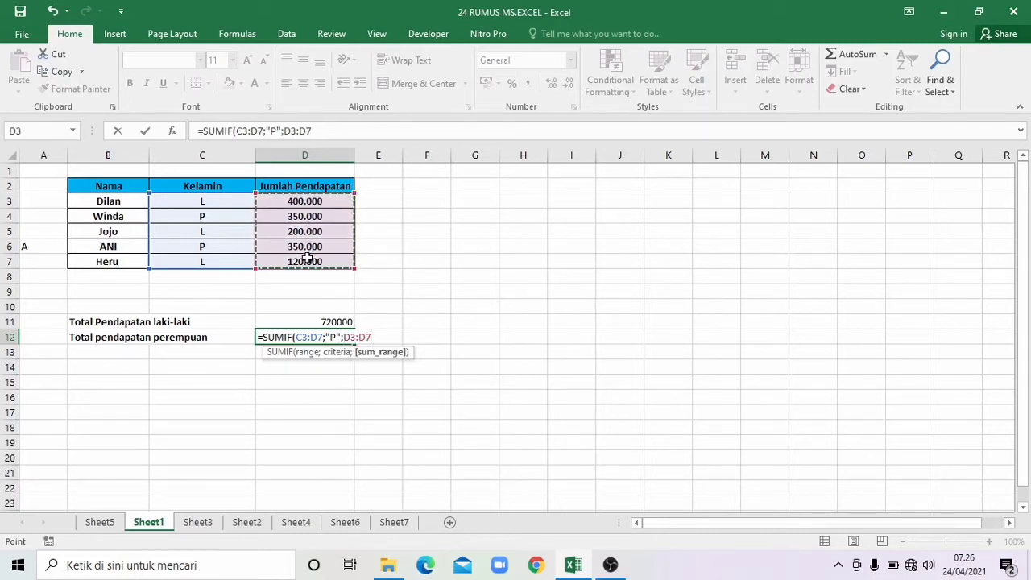
key("Return")
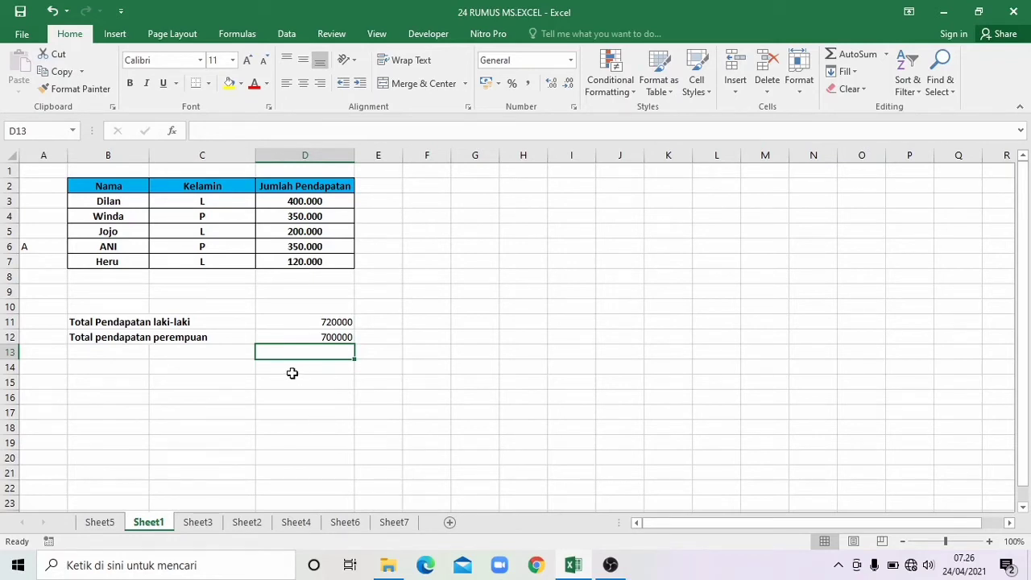
Step: Add a SUM formula in D8 that totals the incomes in D3:D7
left_click(284, 282)
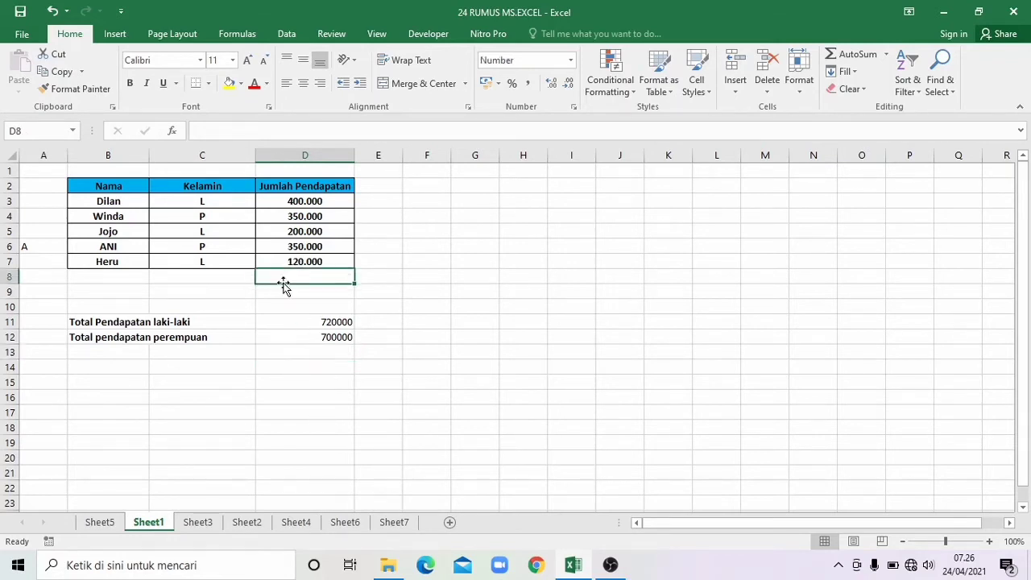
type("=")
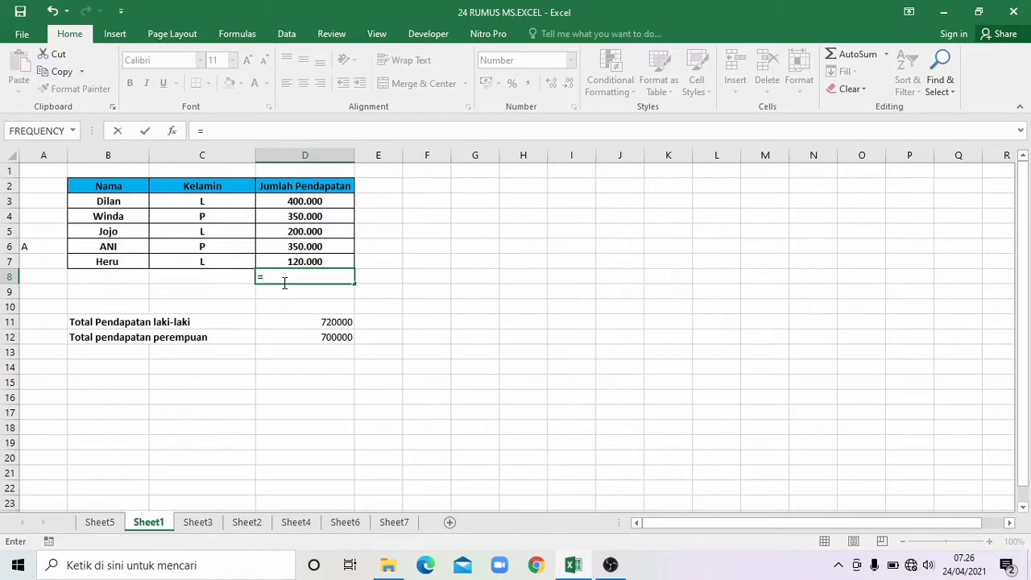
type("SUM")
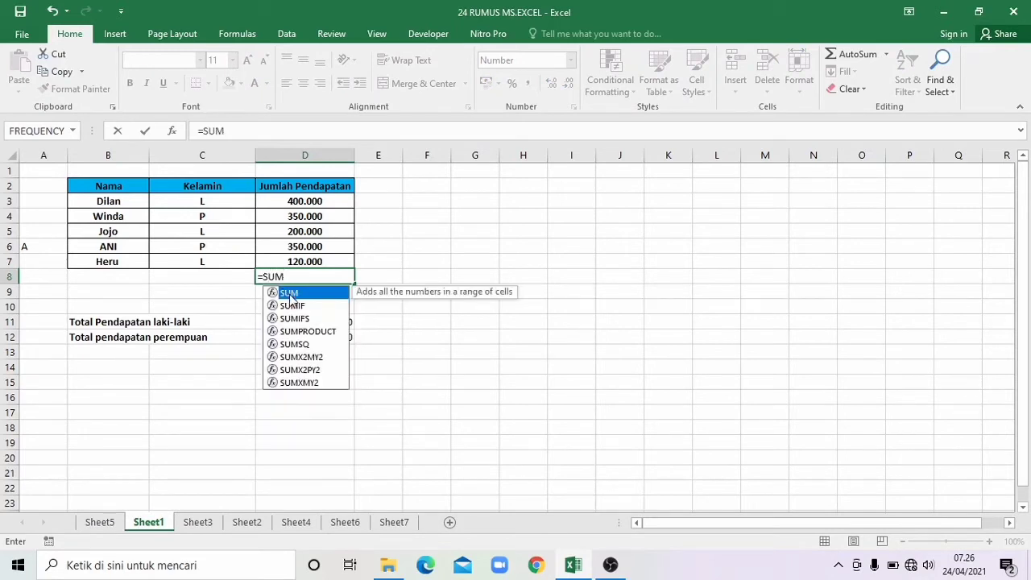
double_click(292, 295)
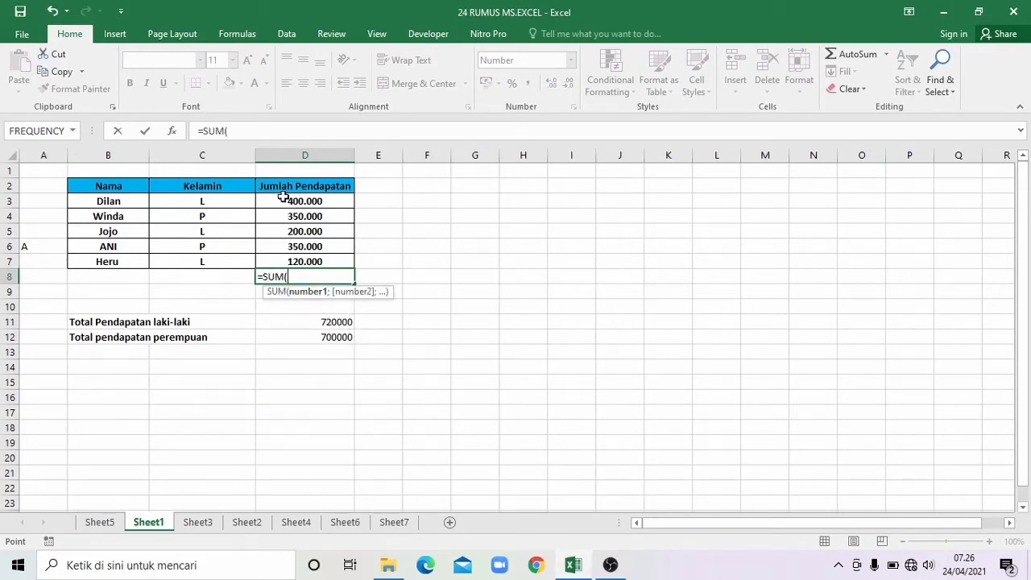
left_click_drag(283, 197, 312, 263)
key("Return")
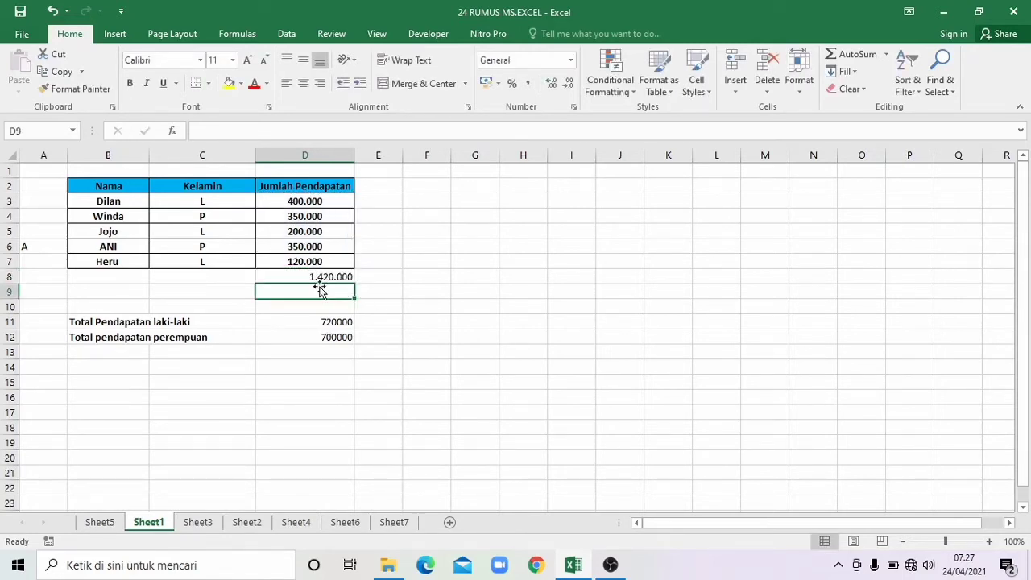
Step: Add a SUM formula in D13 that totals the male and female incomes in D11:D12
left_click(317, 351)
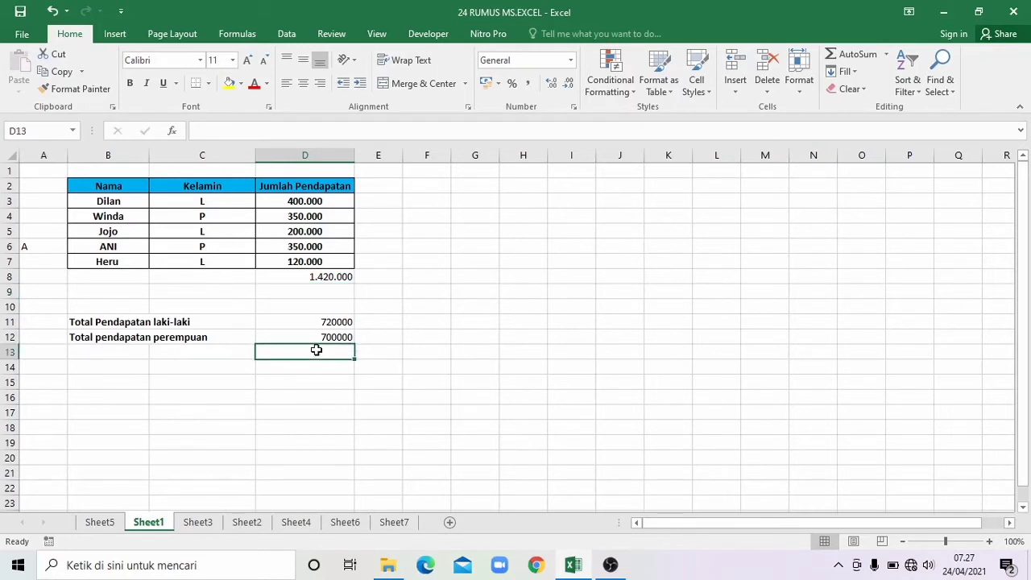
type("=")
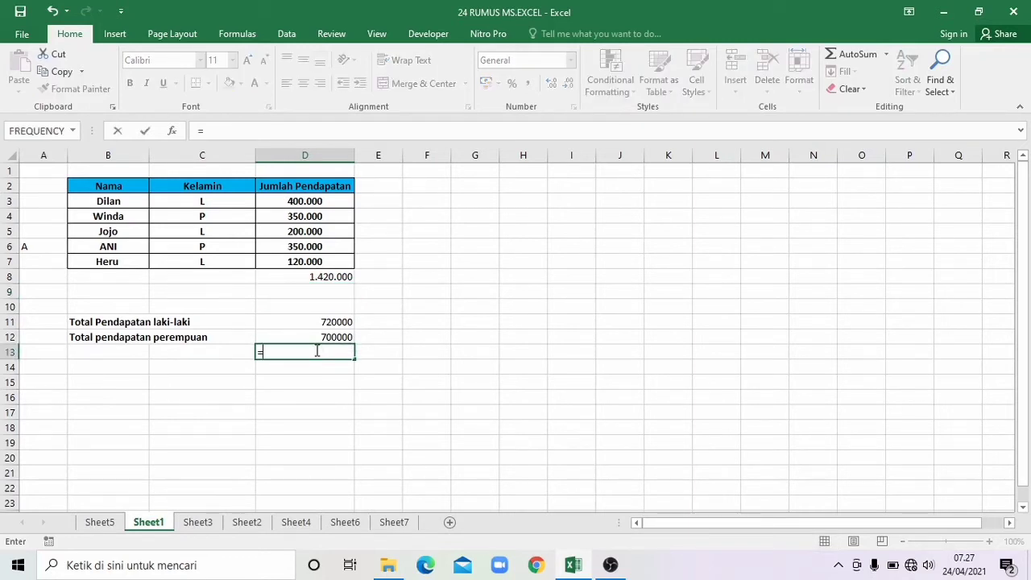
type("SUM")
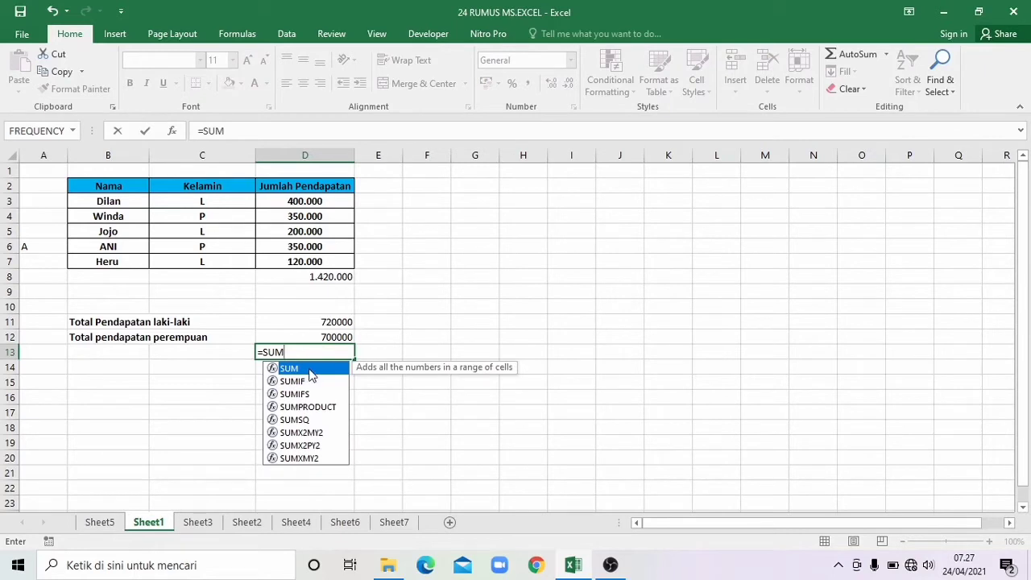
double_click(309, 369)
left_click_drag(299, 322, 307, 342)
key("Return")
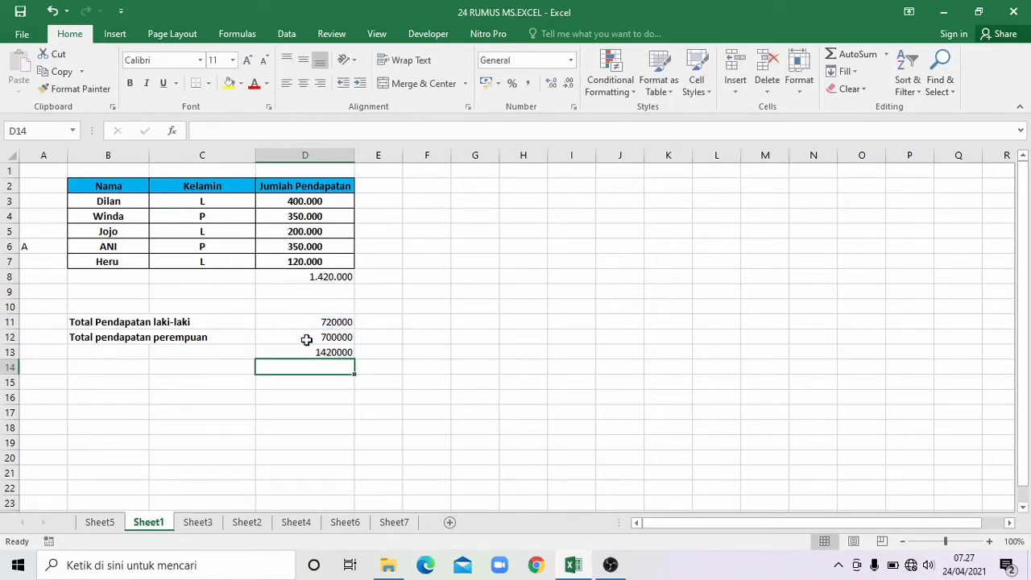
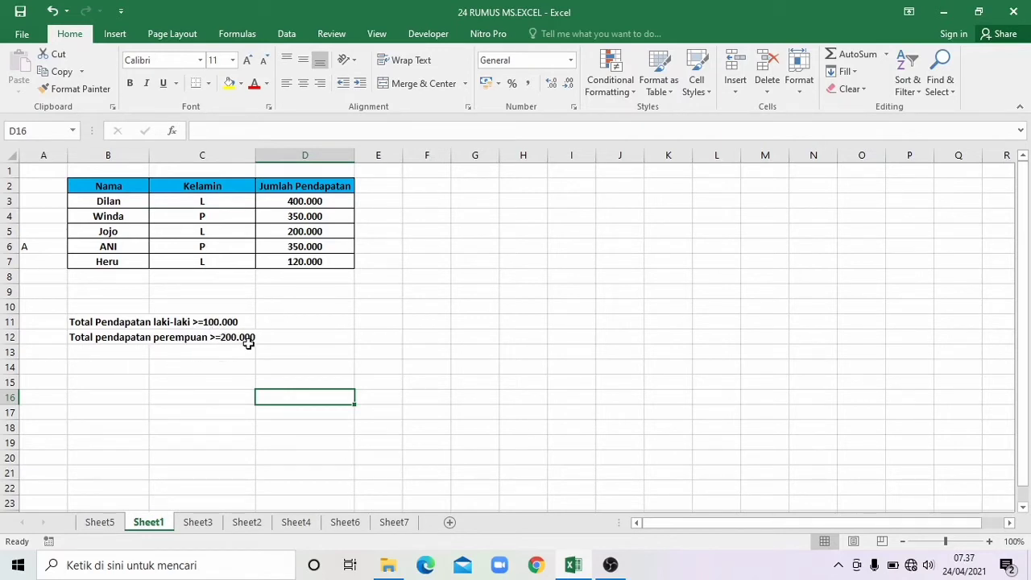
Step: Add a SUMIFS formula in D11 that sums D3:D7 for "L" in C3:C7 and ">=100000" in D3:D7
double_click(305, 322)
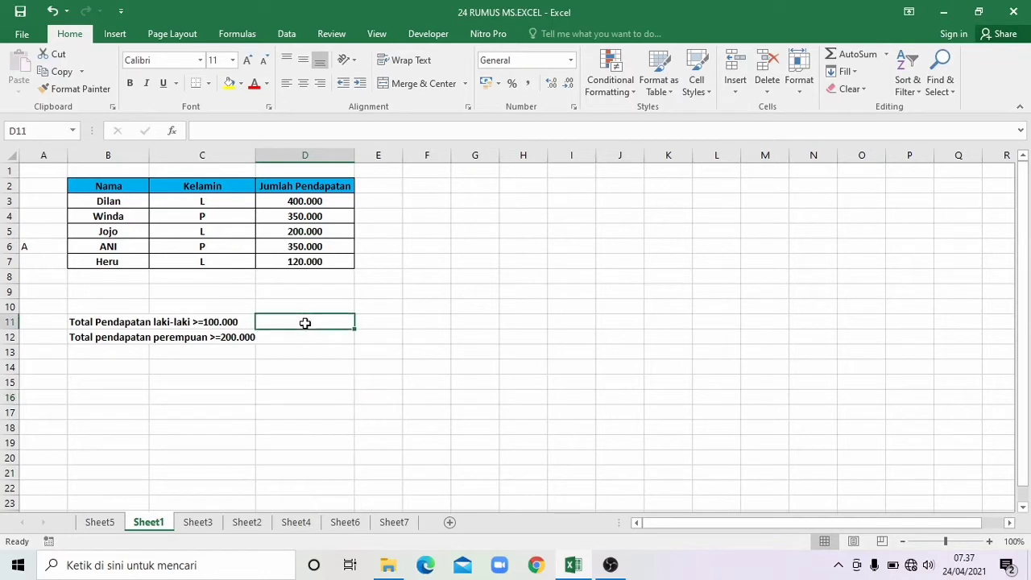
type("=")
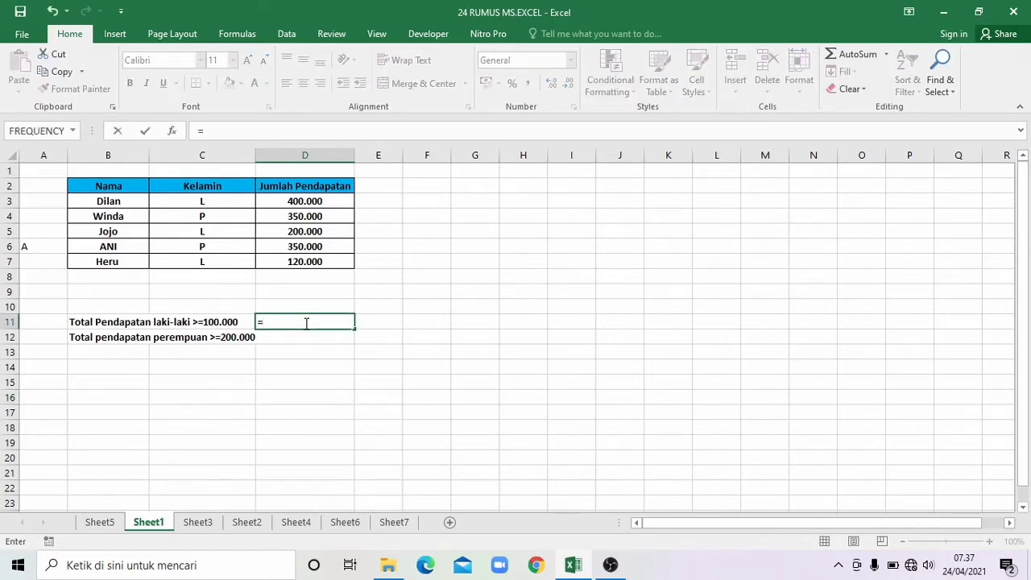
type("SUM")
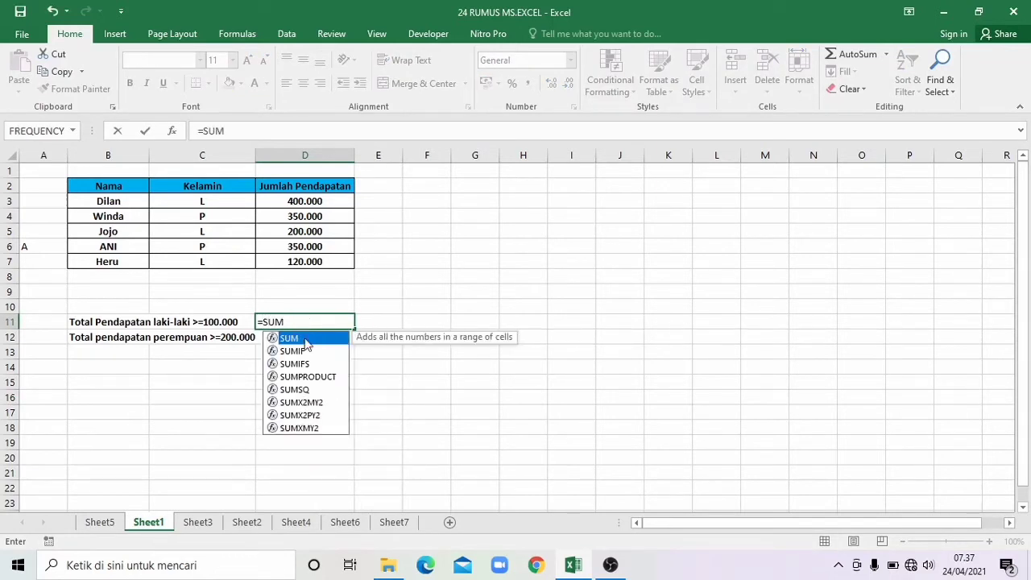
double_click(298, 364)
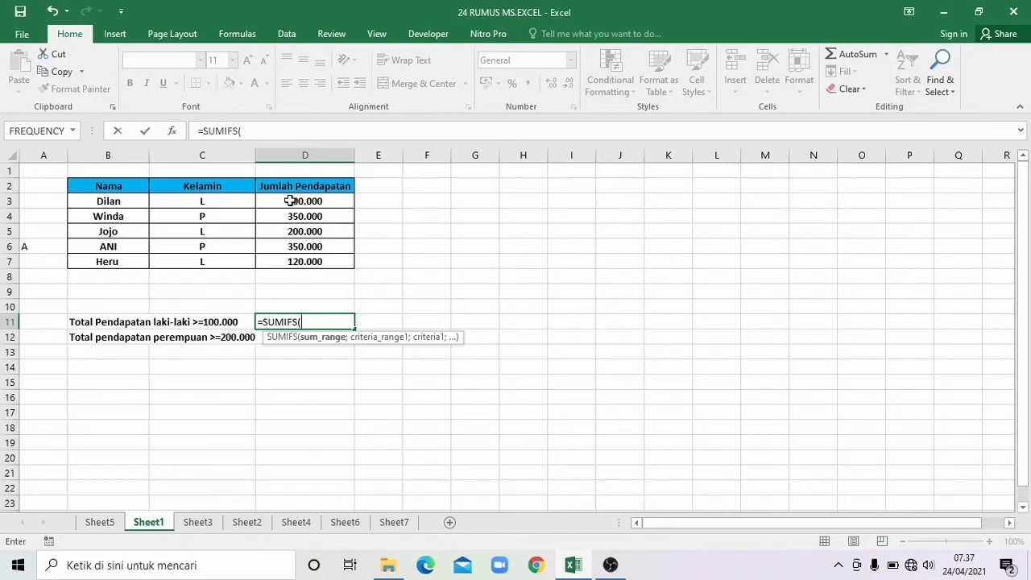
left_click_drag(290, 201, 296, 258)
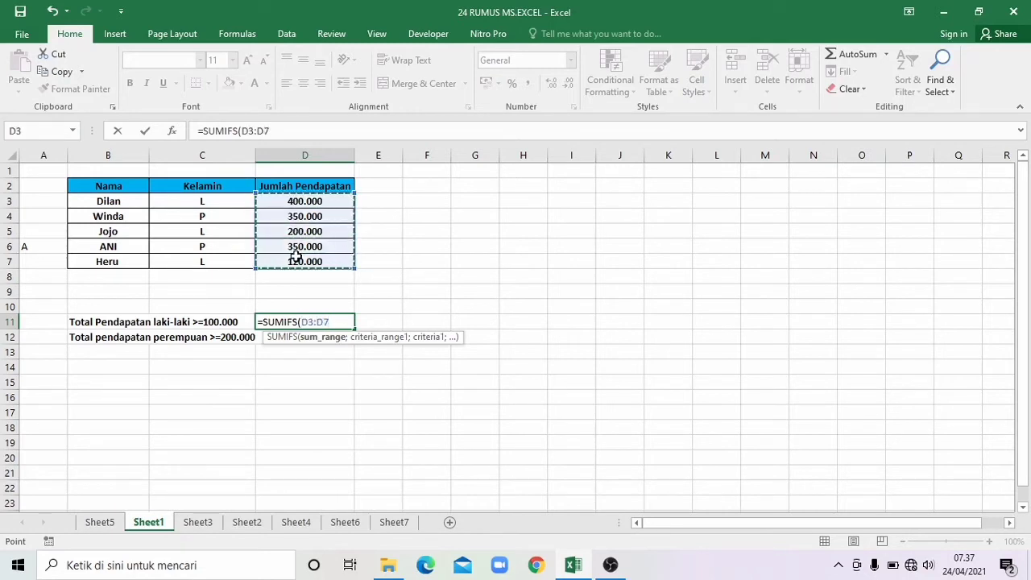
type(";")
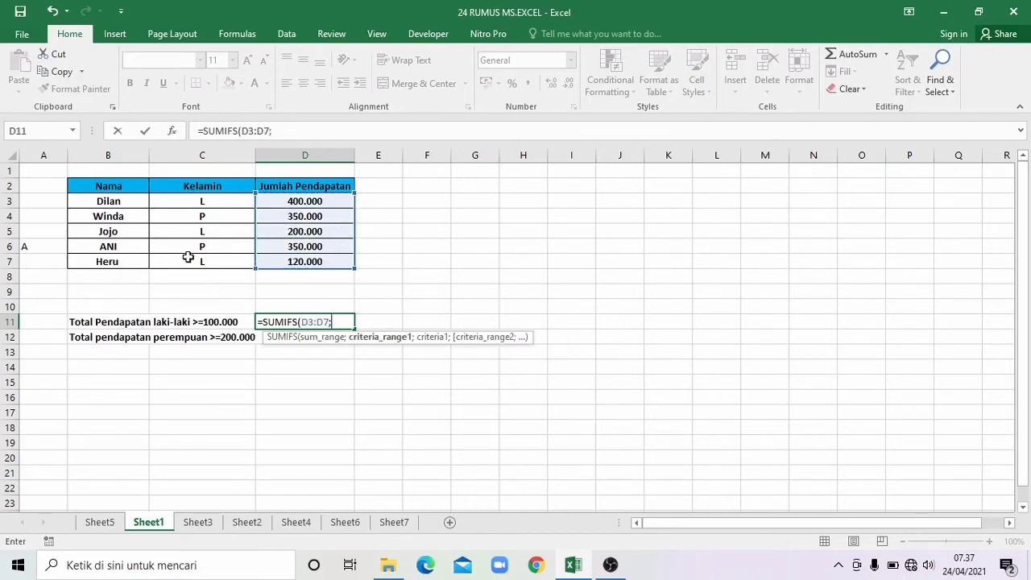
left_click_drag(202, 201, 199, 259)
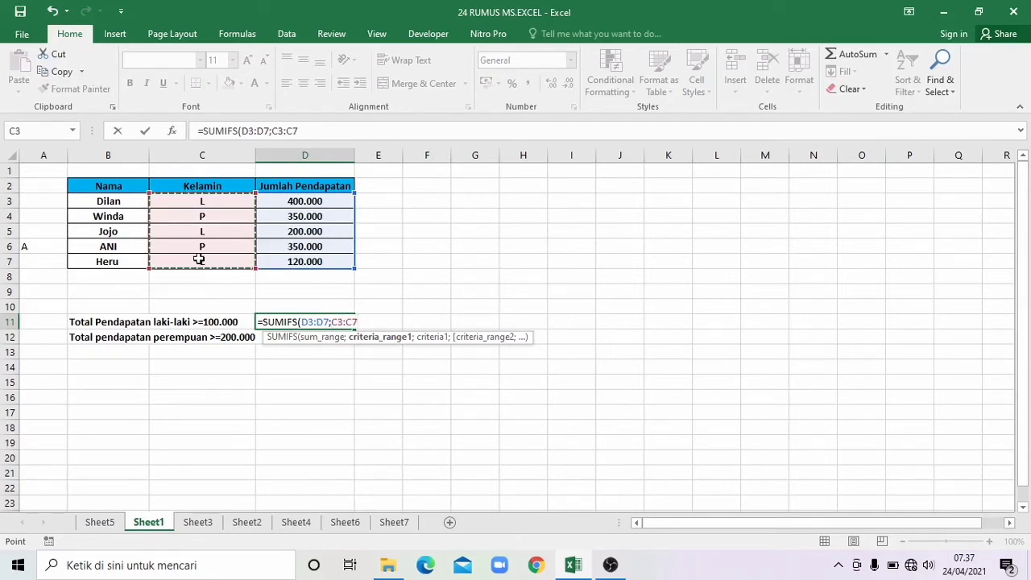
type(";\"L")
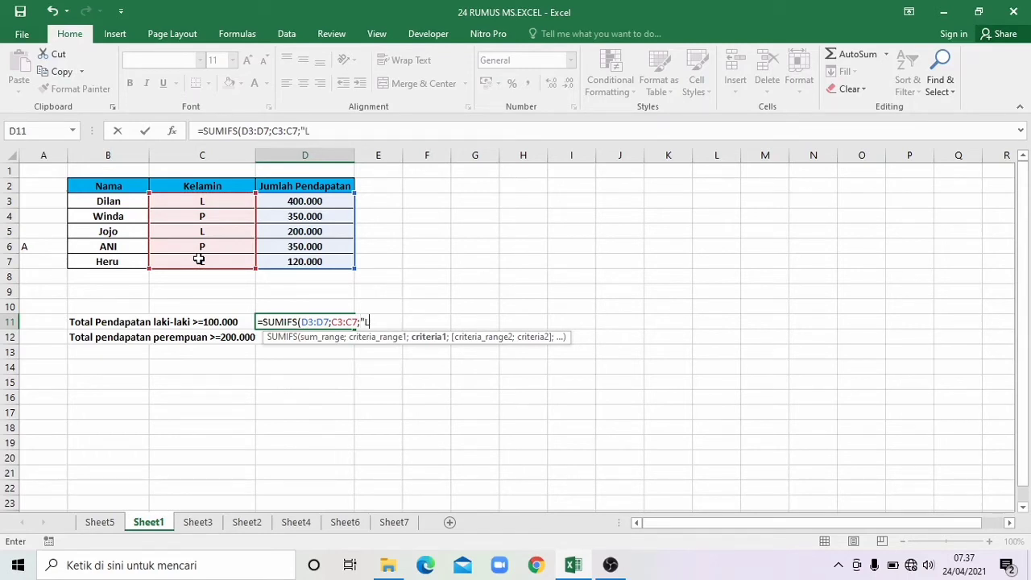
type("\";")
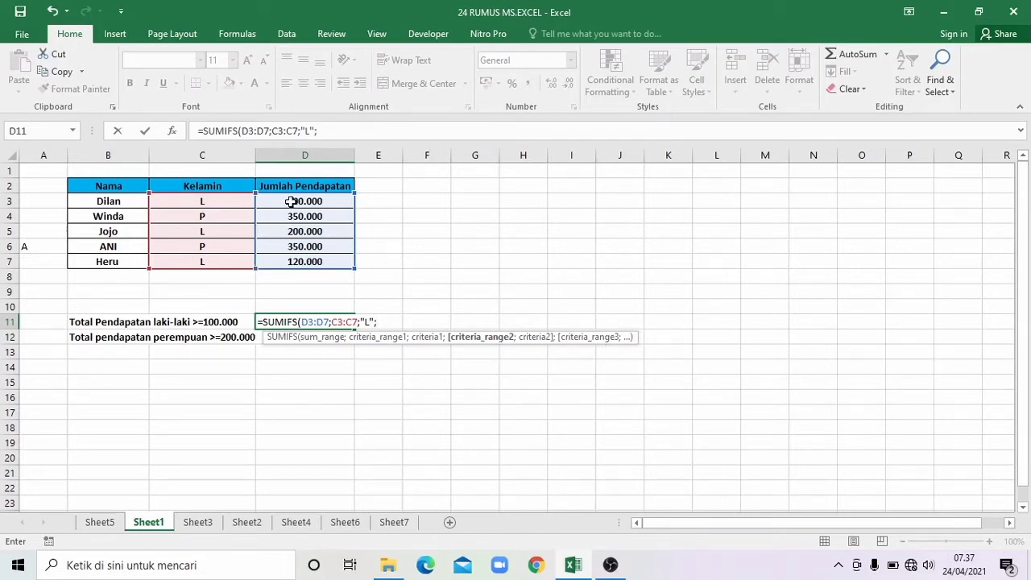
left_click_drag(291, 202, 304, 259)
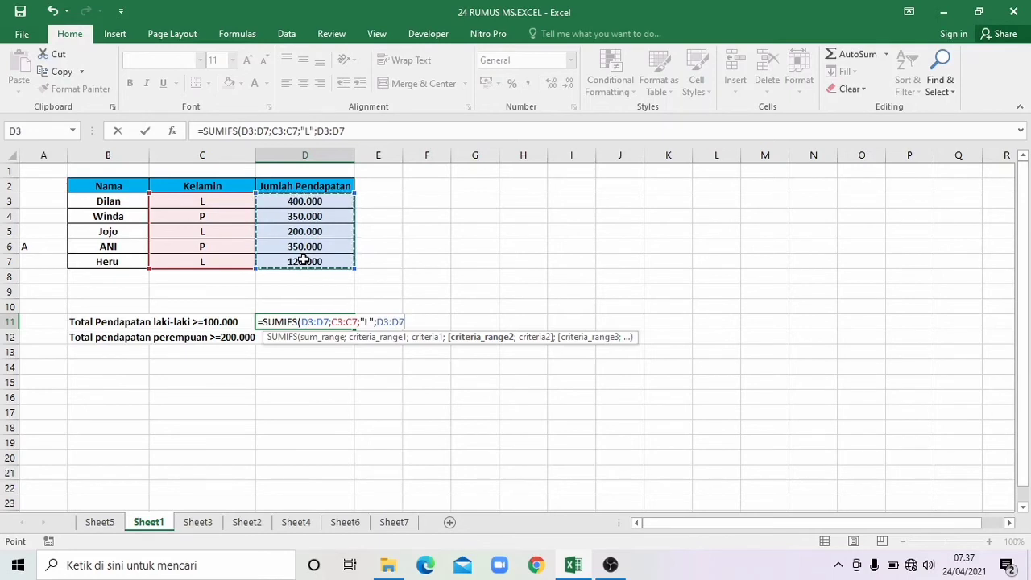
type(";\">=100000")
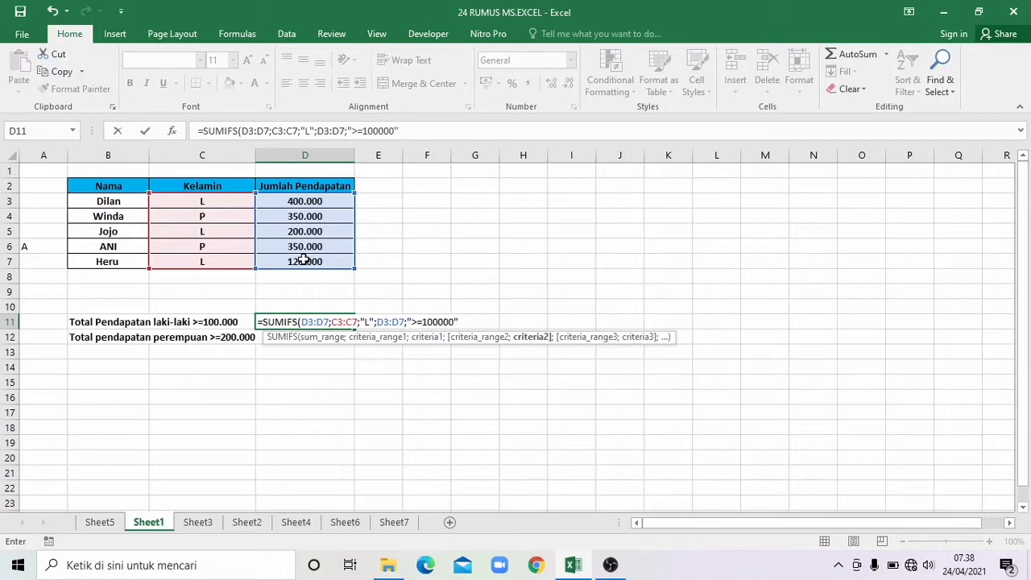
key("Return")
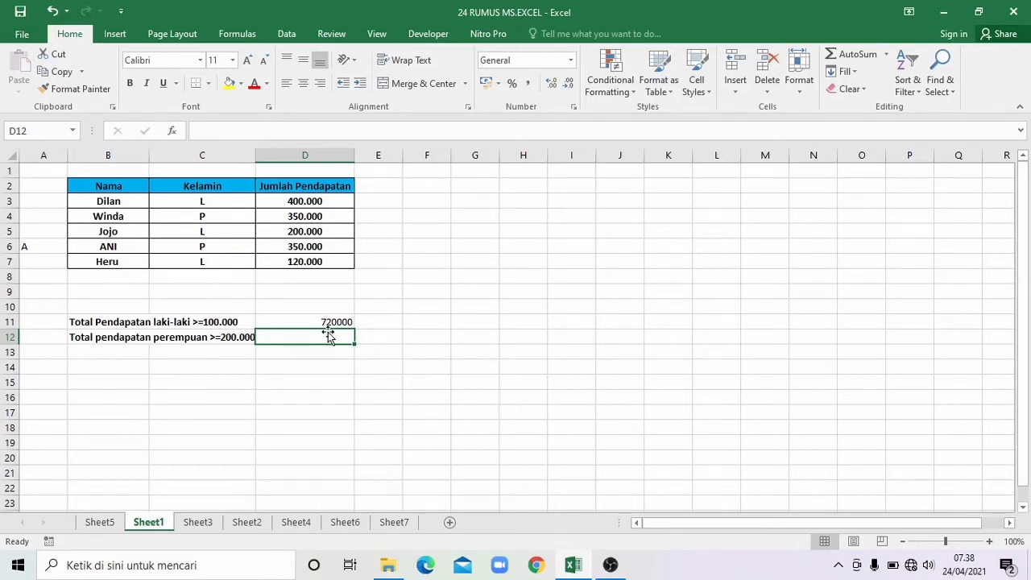
Step: Check the male incomes in D3, D5 and D7 against the SUMIFS total in D11
left_click(328, 206)
left_click(322, 231)
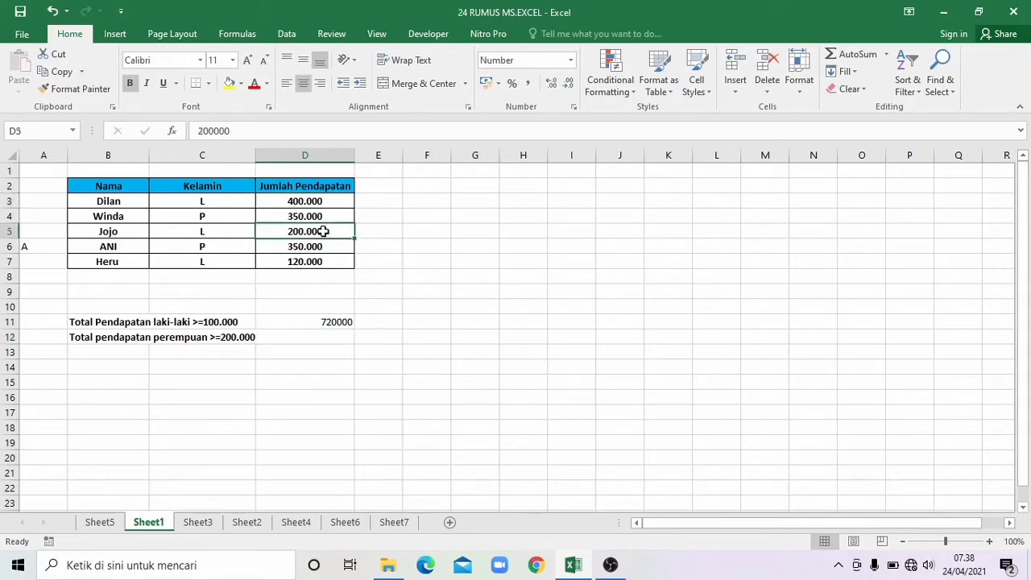
left_click(317, 263)
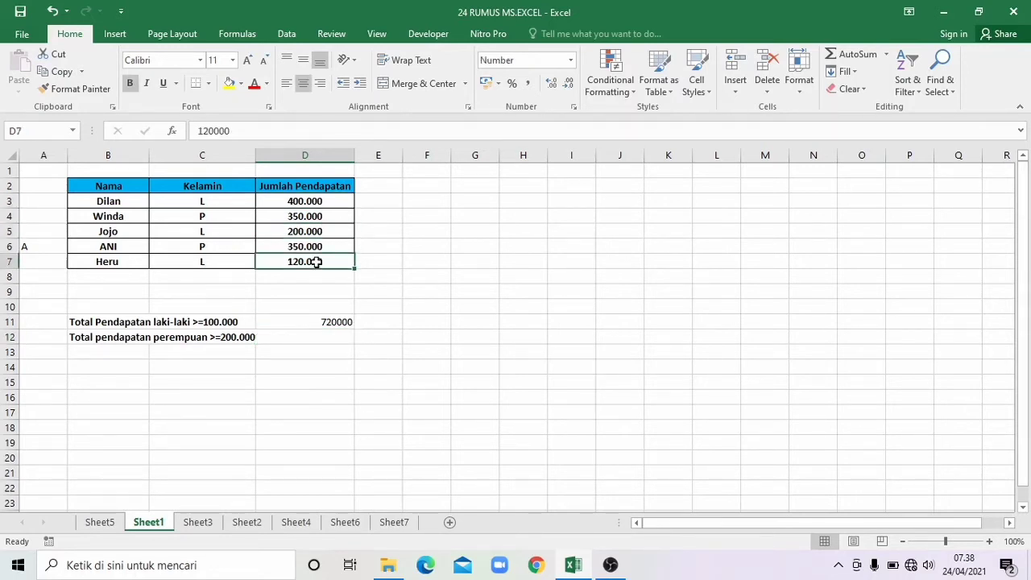
Step: Add a SUMIFS formula in D12 with sum range D3:D7, criteria range C3:C7 and criterion "P"
left_click(324, 343)
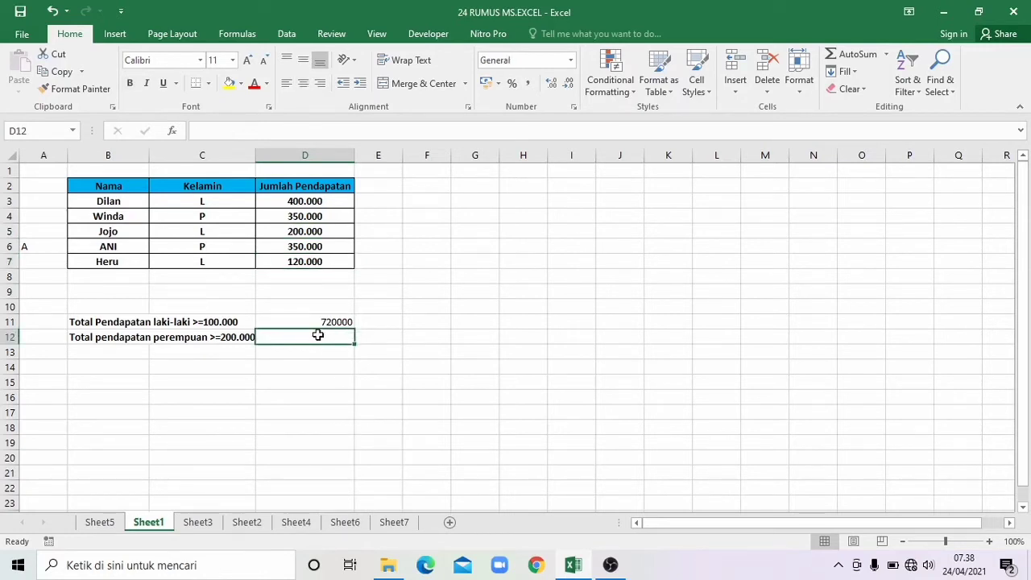
type("=SUM")
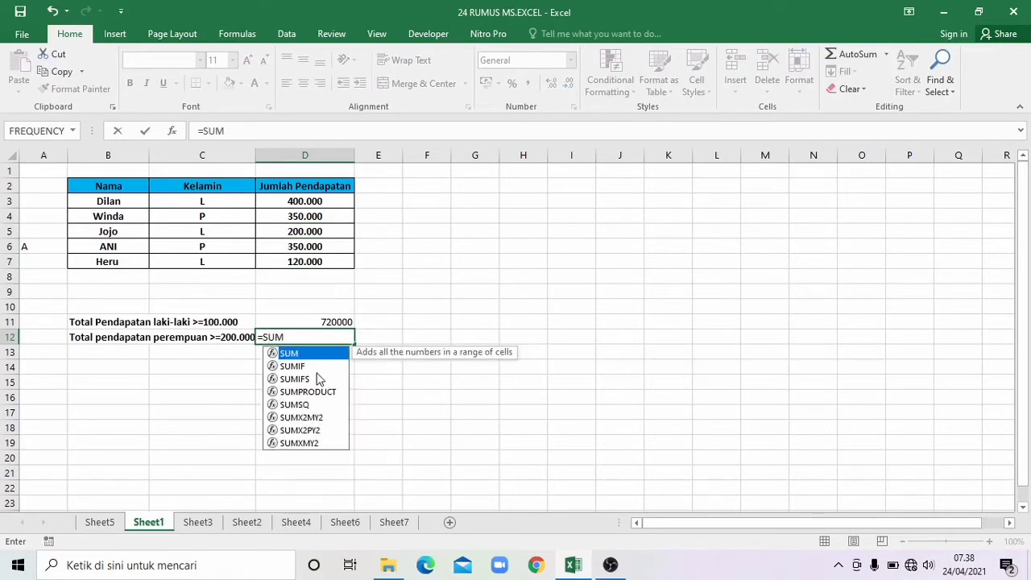
double_click(318, 379)
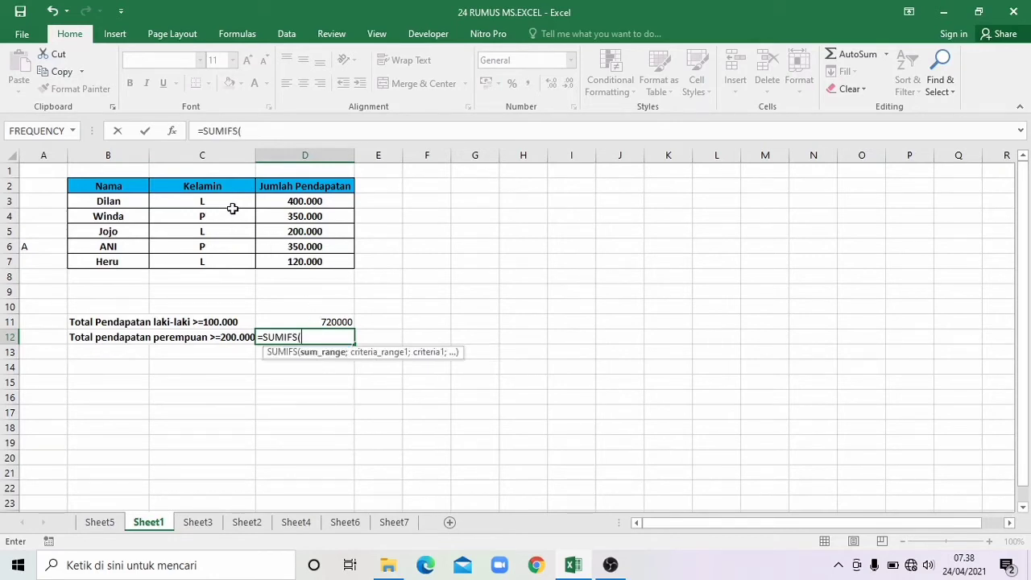
left_click_drag(274, 202, 288, 256)
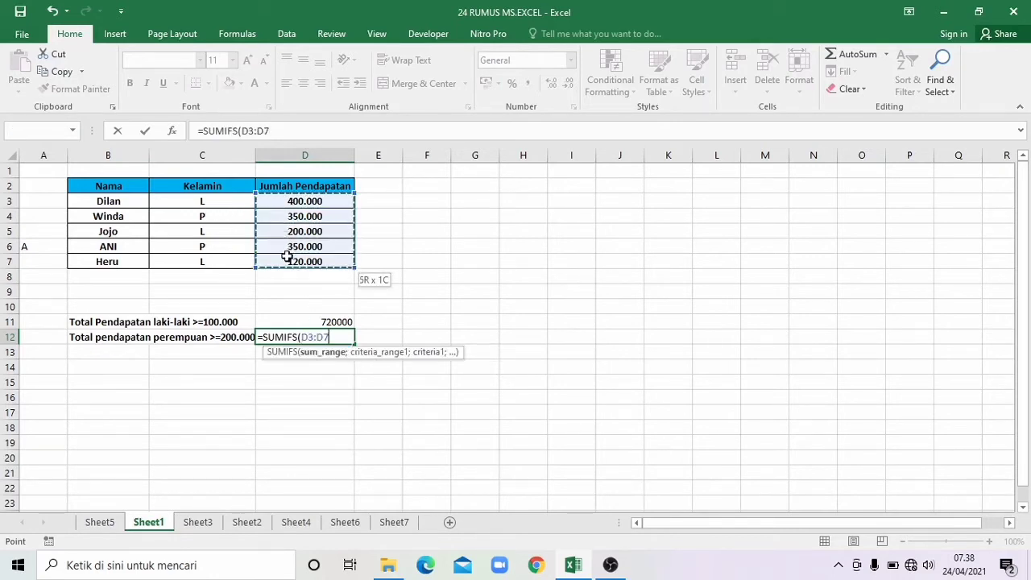
type(";")
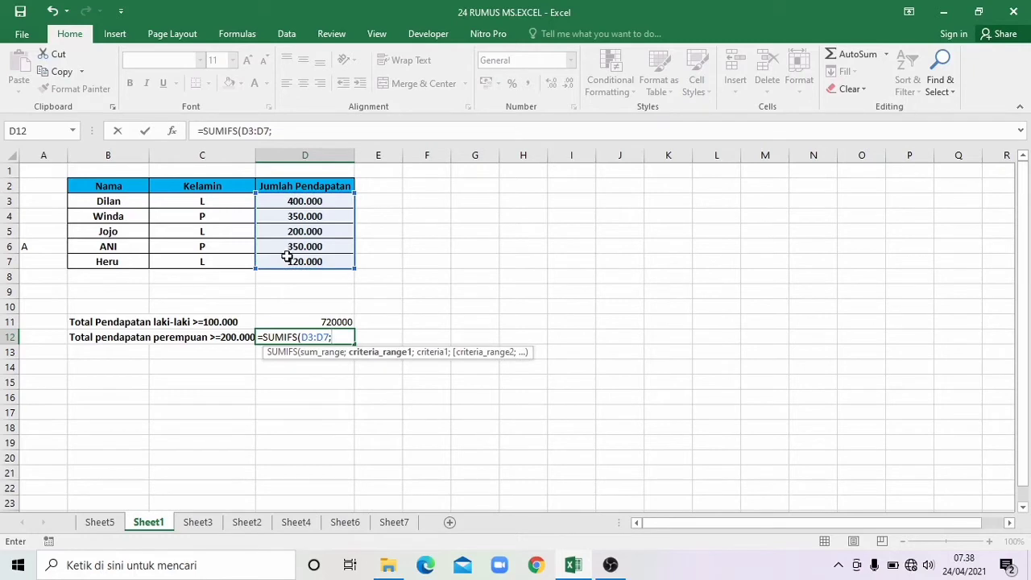
left_click_drag(217, 200, 216, 260)
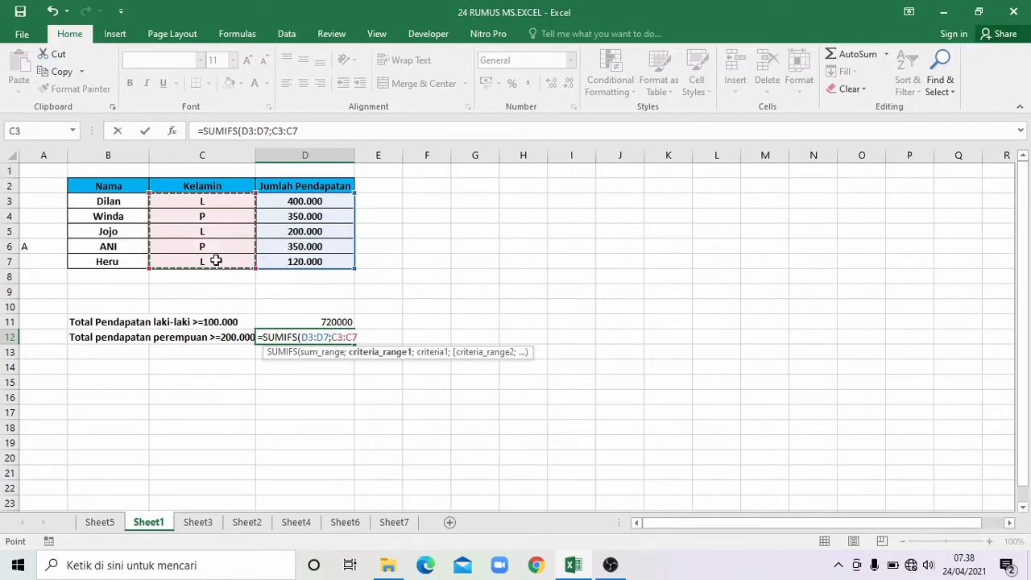
type(";")
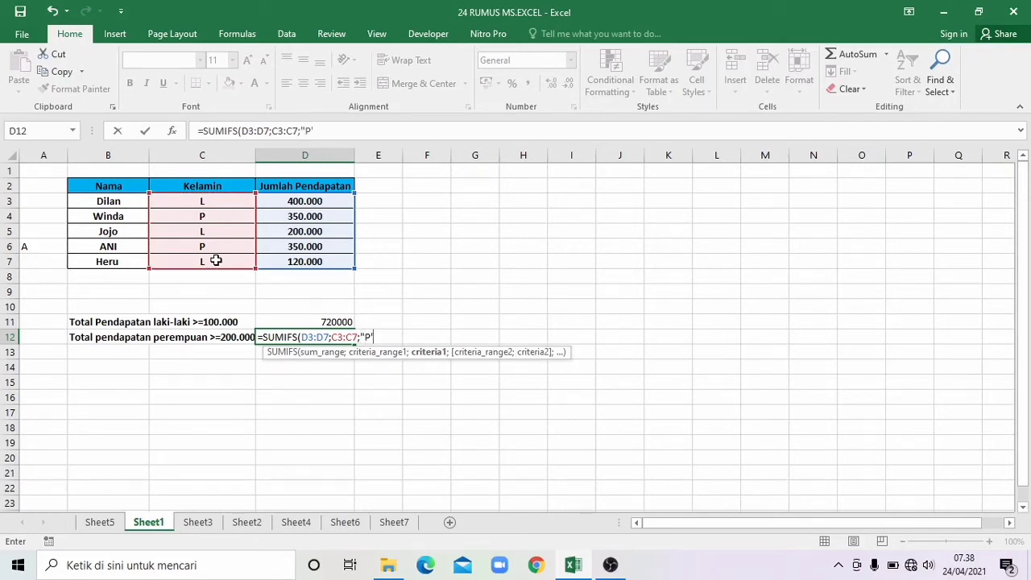
Step: Complete the SUMIFS formula in D12 with first criterion "P", second criteria range D3:D7 and criterion ">=200000"
type("\"P\";")
left_click_drag(282, 202, 298, 256)
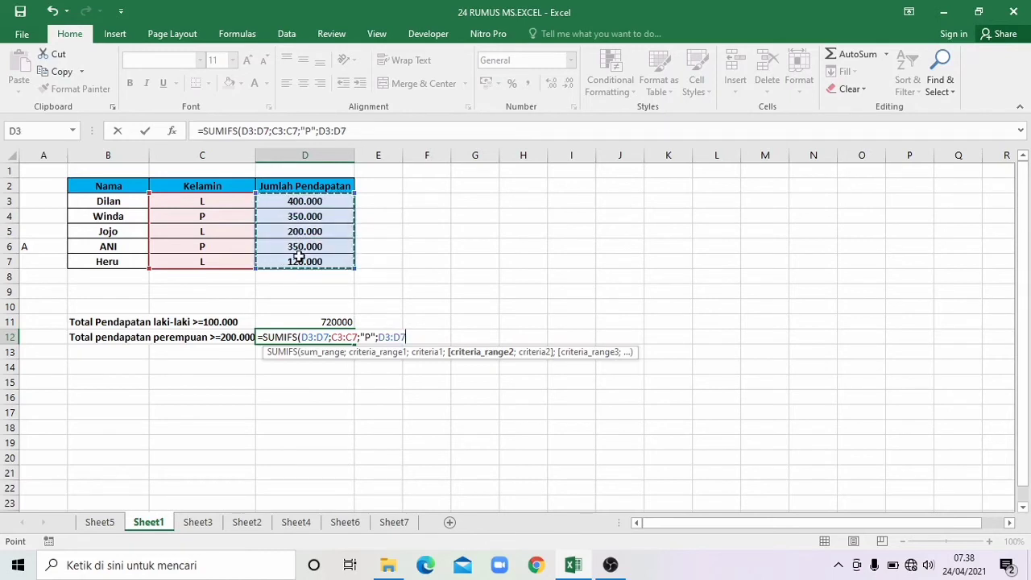
type(";\">")
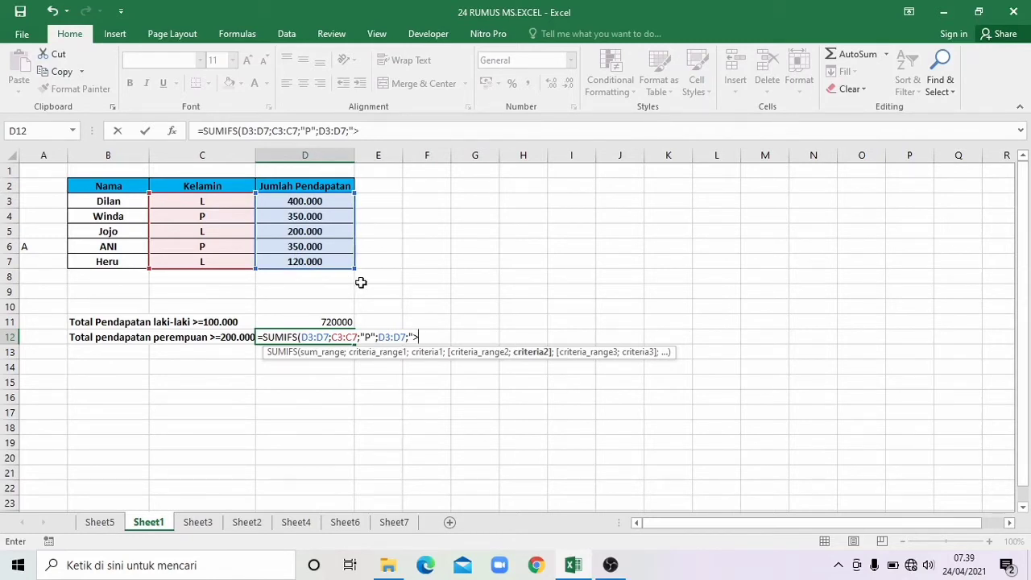
type("200000")
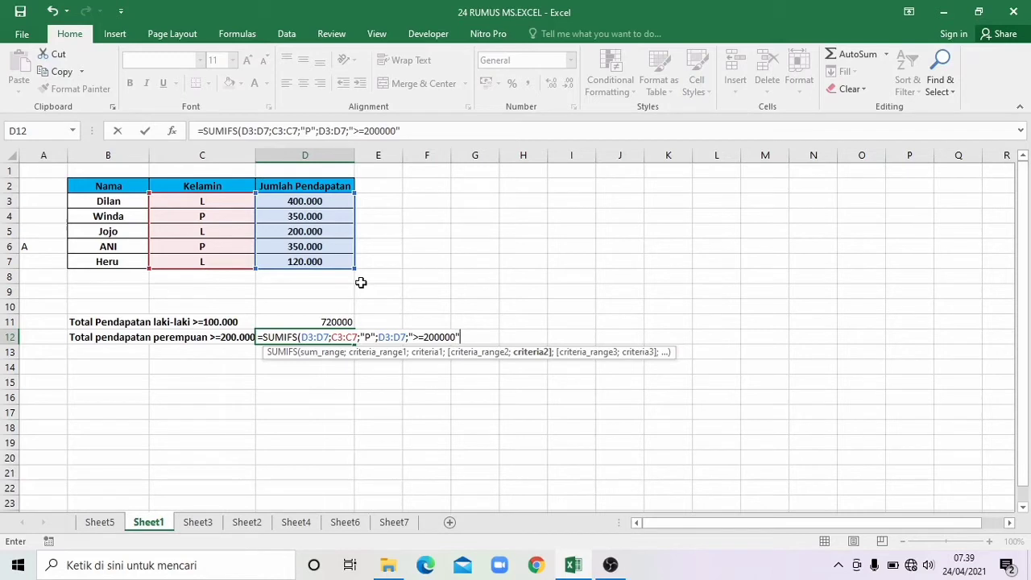
key("Return")
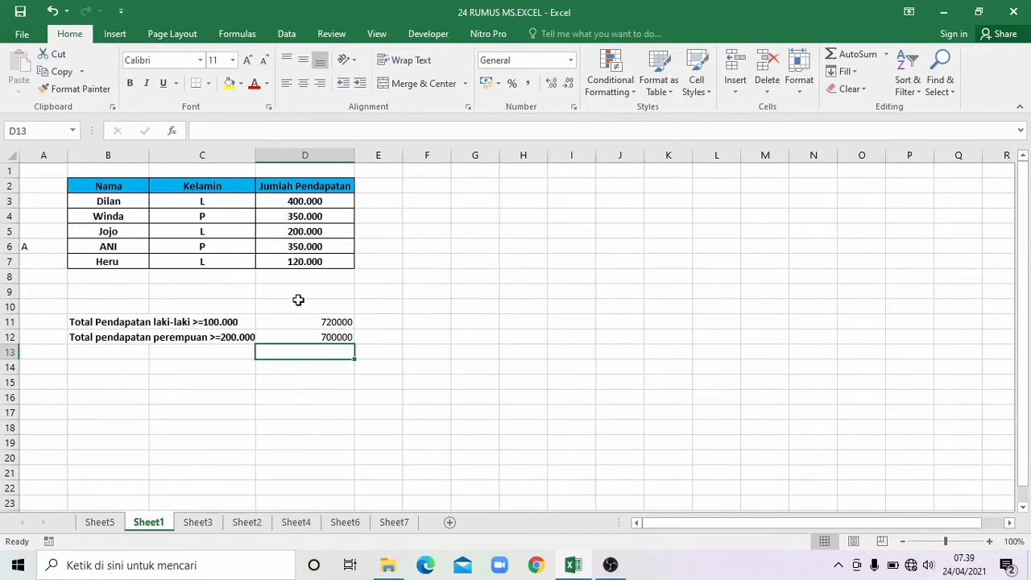
Step: Set the Jumlah Pendapatan value in D6 to 400.000 and select the total in D12 to check it
left_click(299, 247)
key("BackSpace")
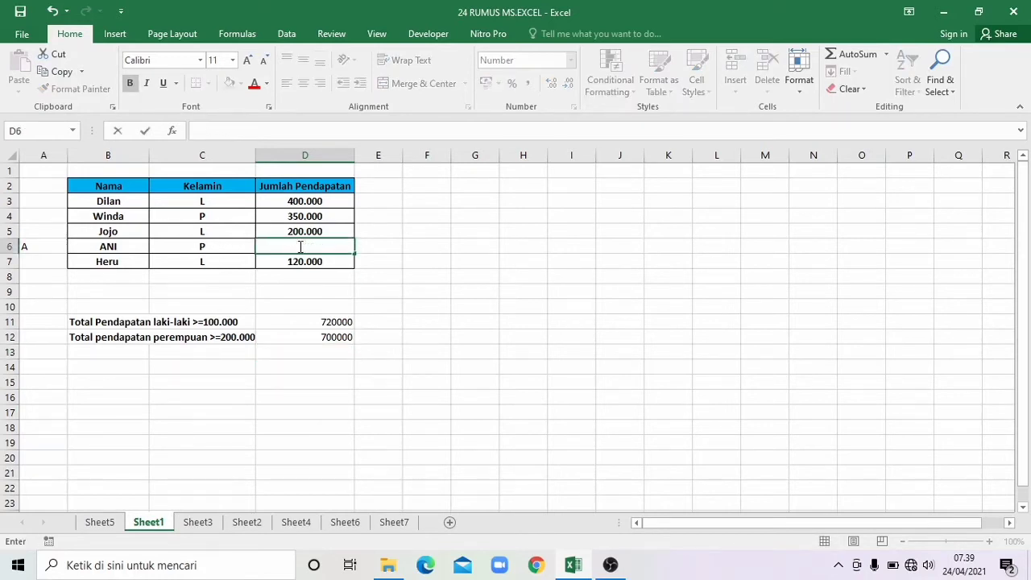
type("400.000")
left_click(306, 352)
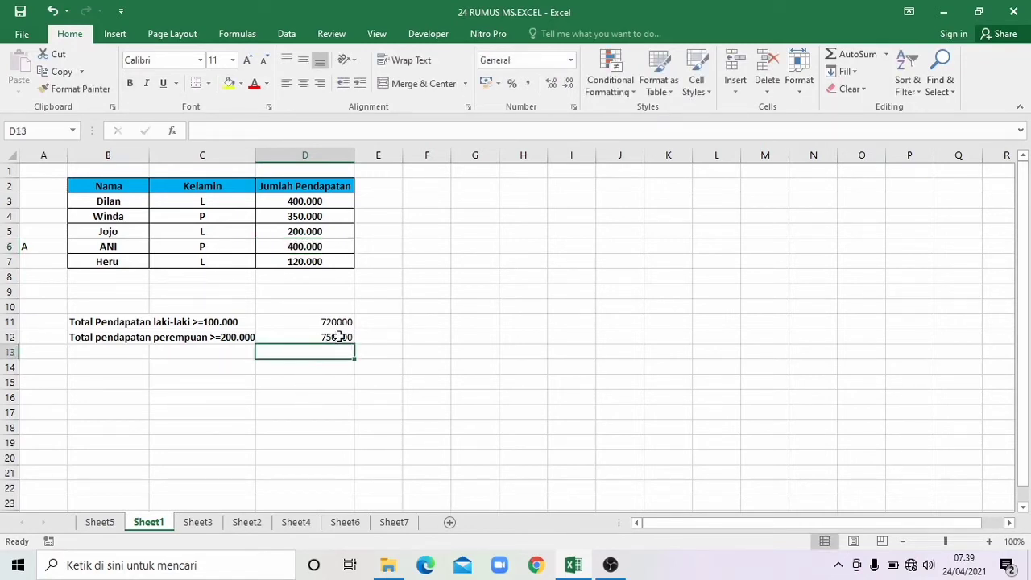
left_click(336, 337)
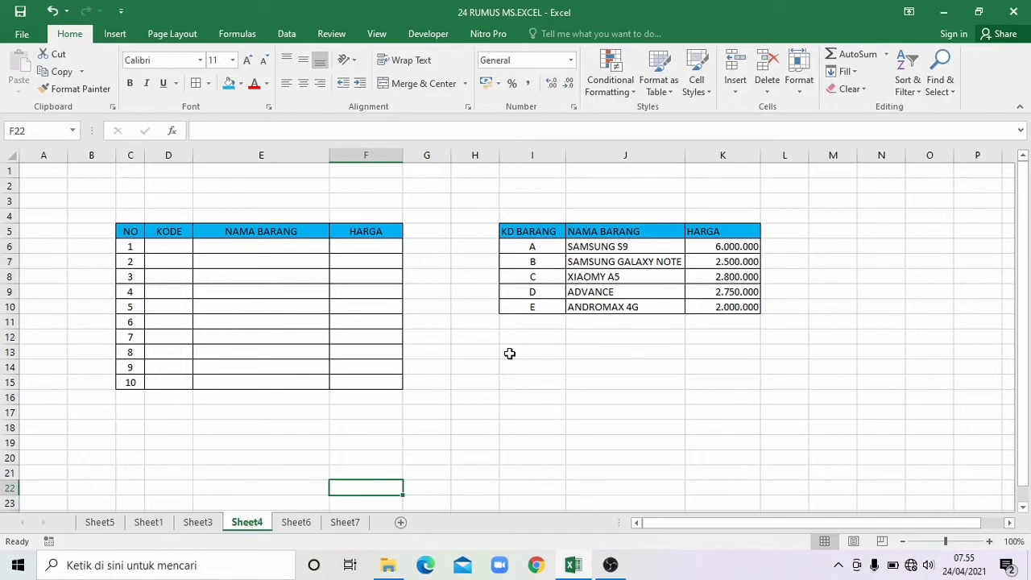
Step: On Sheet4, enter item code B in the first KODE cell, D6
left_click(179, 247)
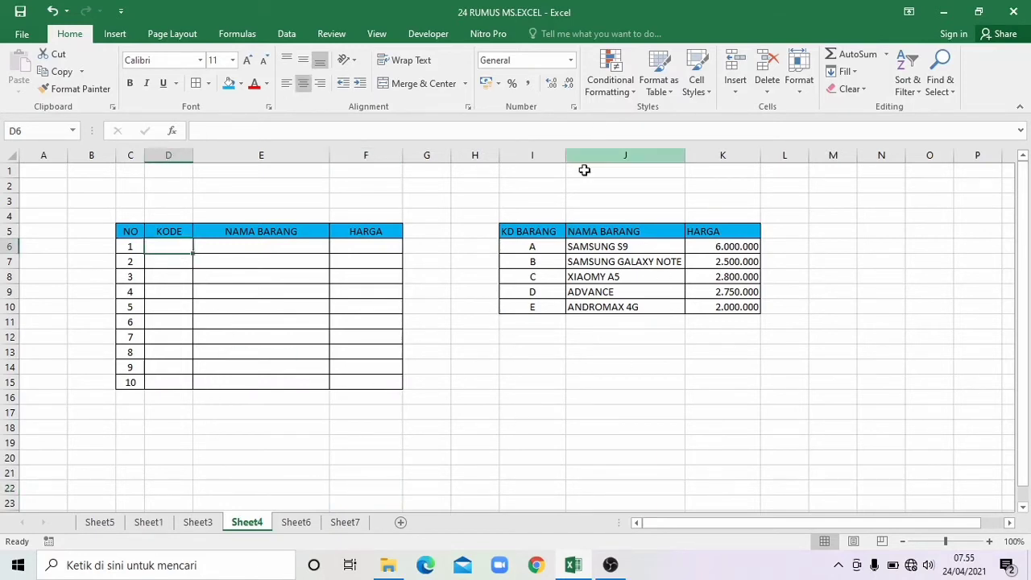
type("B")
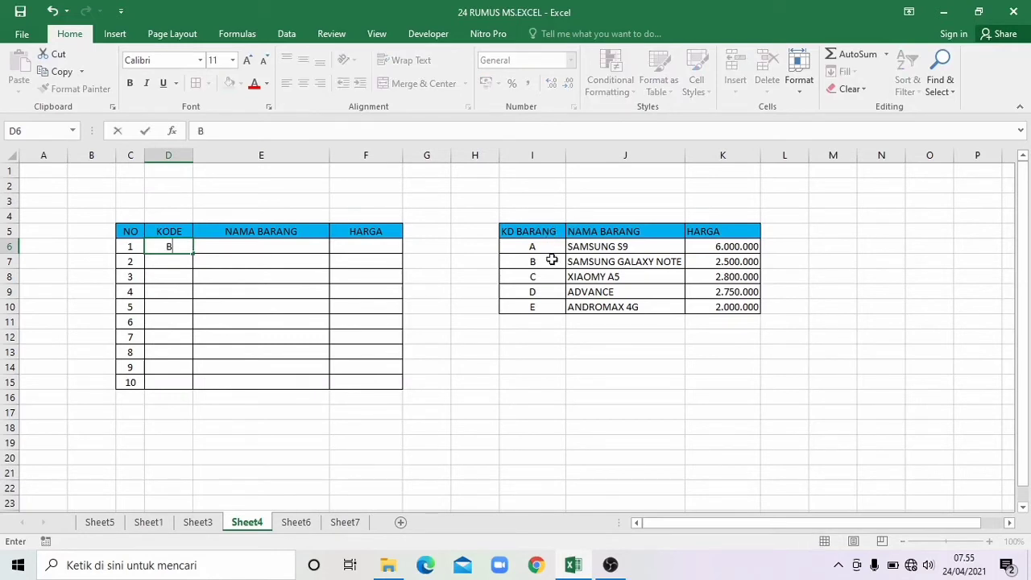
left_click(291, 245)
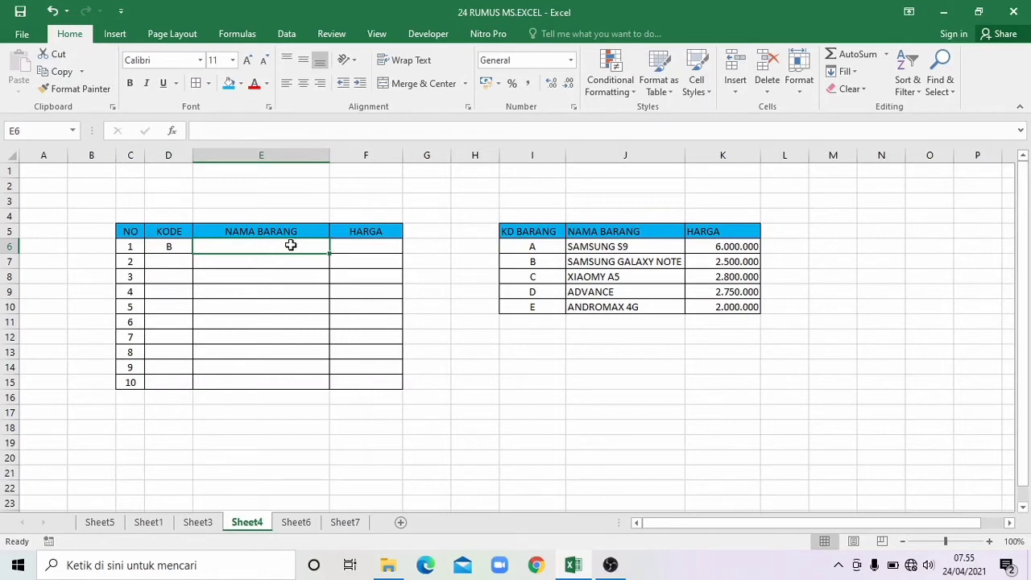
Step: Enter a VLOOKUP formula in E6 using lookup value D6, table I6:K10, column index 2 and exact match FALSE
type("=VL")
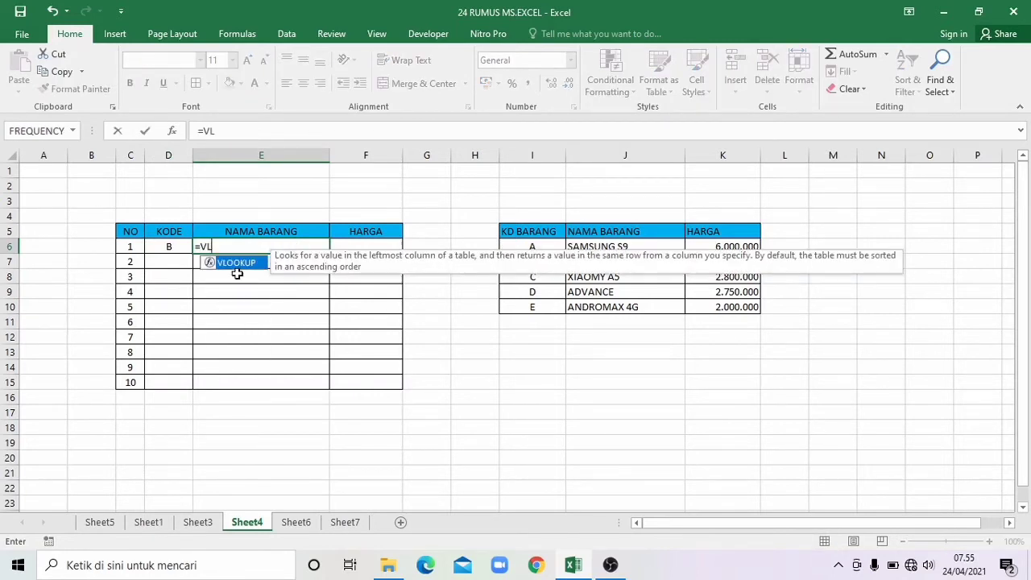
double_click(240, 270)
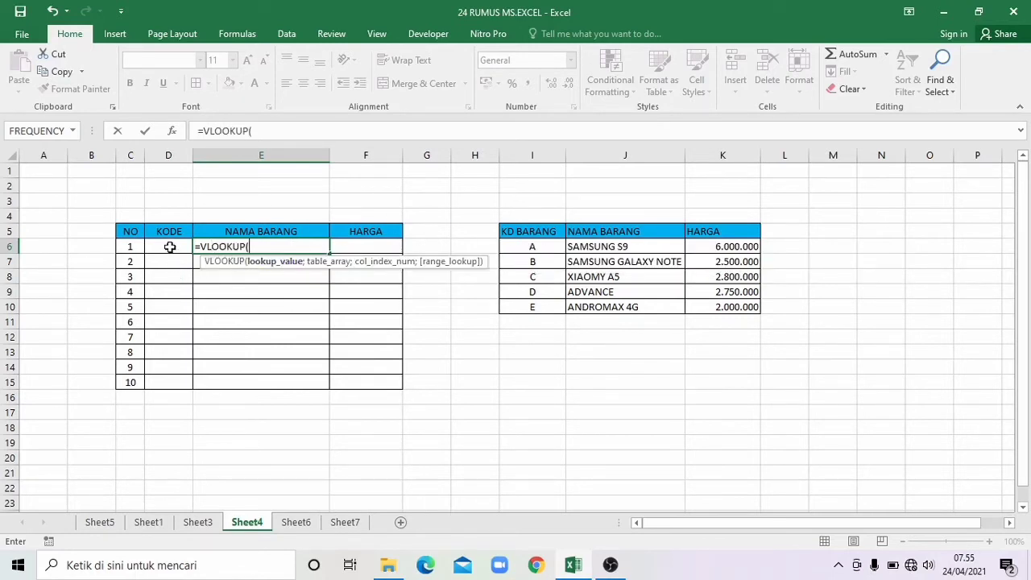
left_click(170, 248)
type(";")
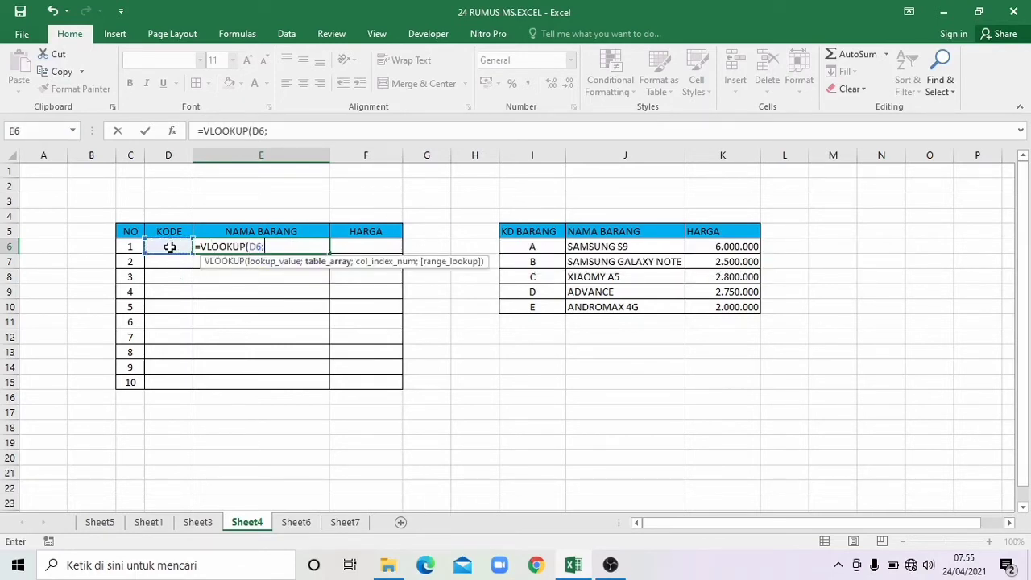
left_click_drag(544, 246, 734, 304)
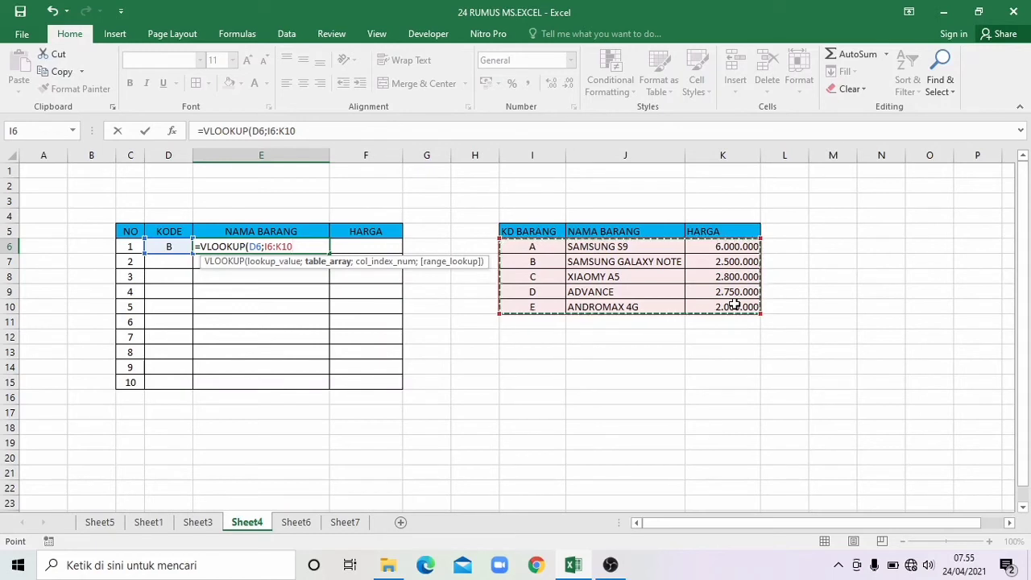
type(";2:")
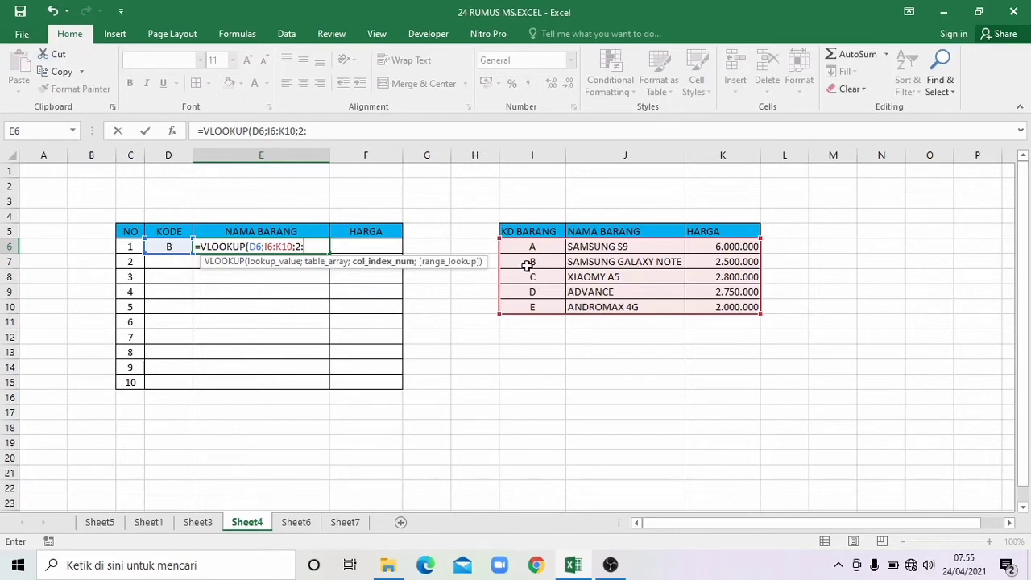
key("BackSpace")
type(";")
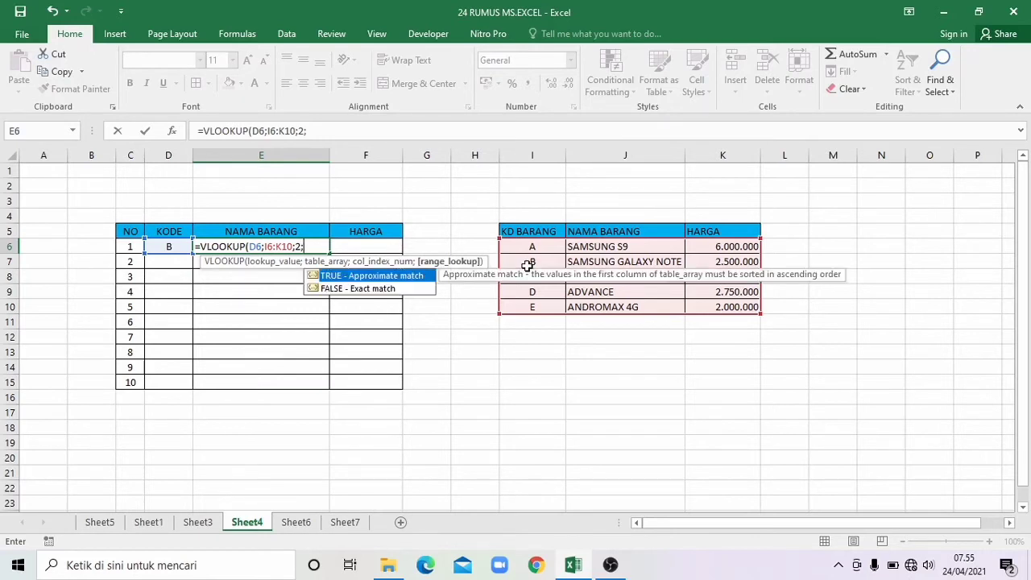
double_click(365, 290)
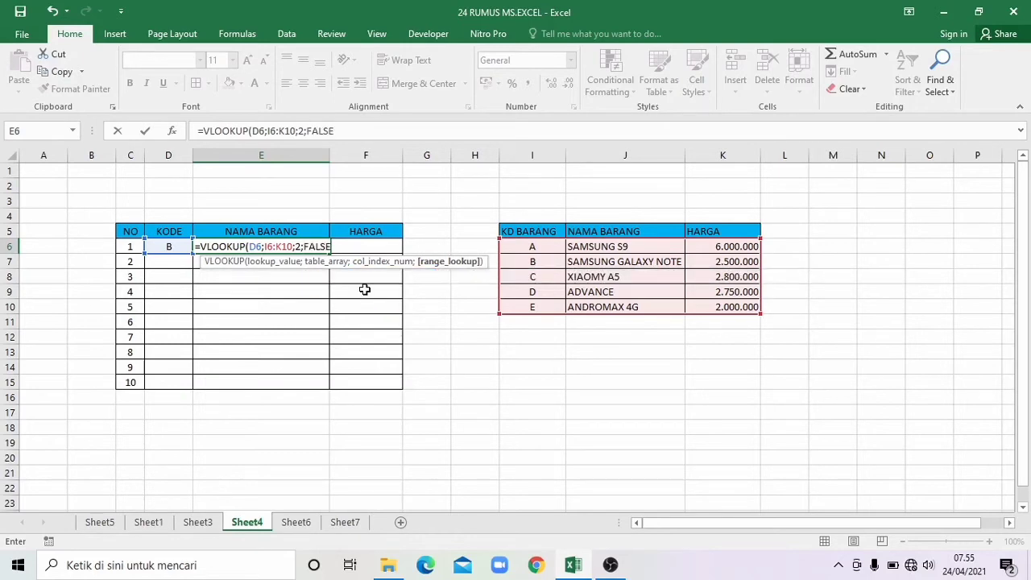
key("Return")
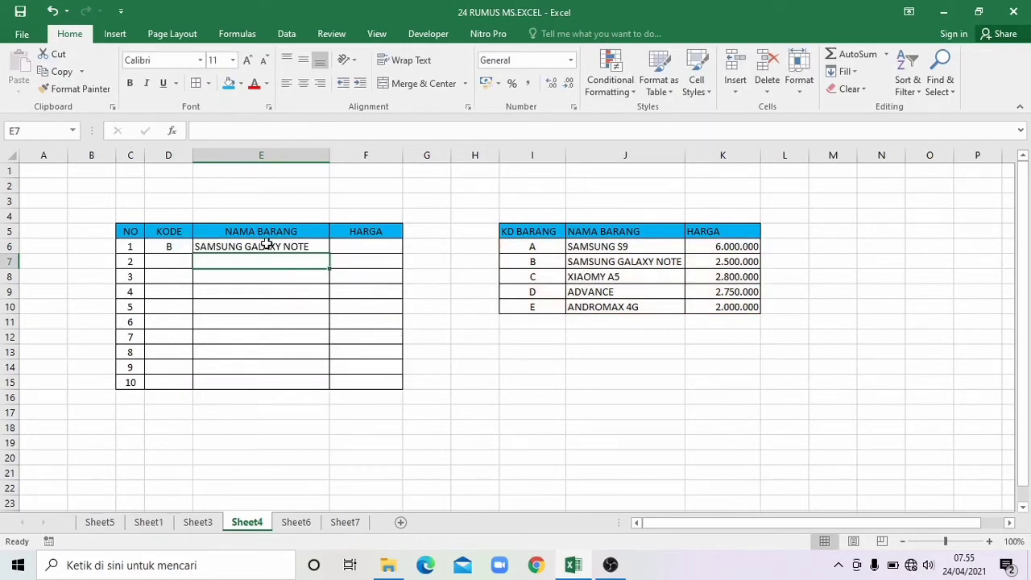
Step: Fill the KODE cells D7 to D15 with the codes C, C, B, E, D, B, C, E and D
left_click(174, 261)
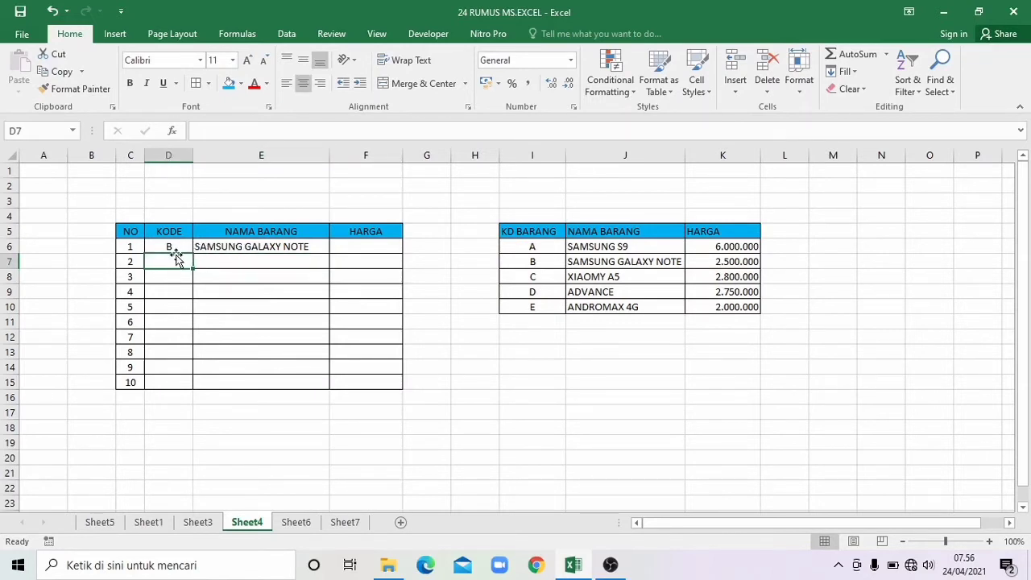
type("C")
key("Return")
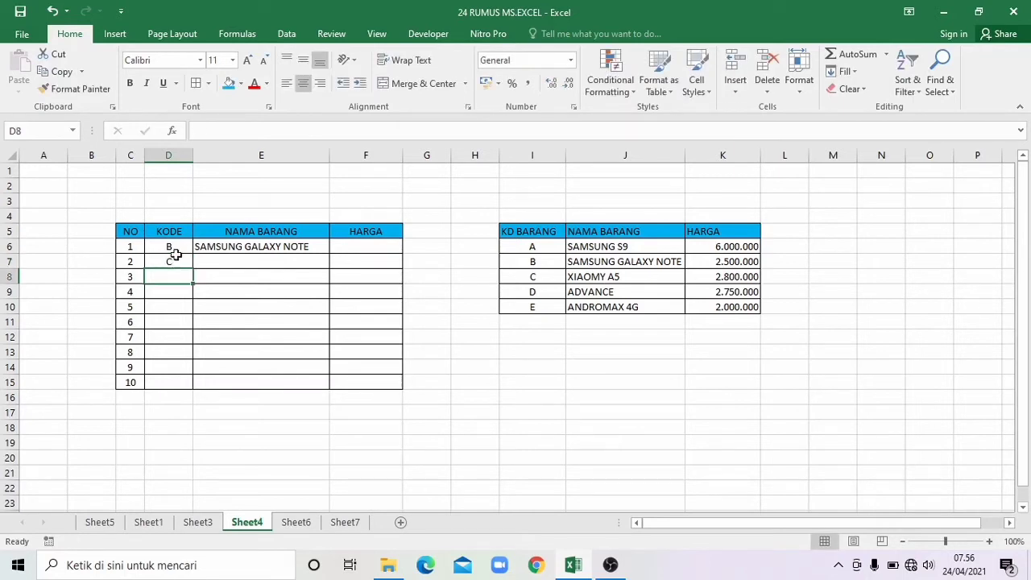
type("C")
key("Return")
type("B")
key("Return")
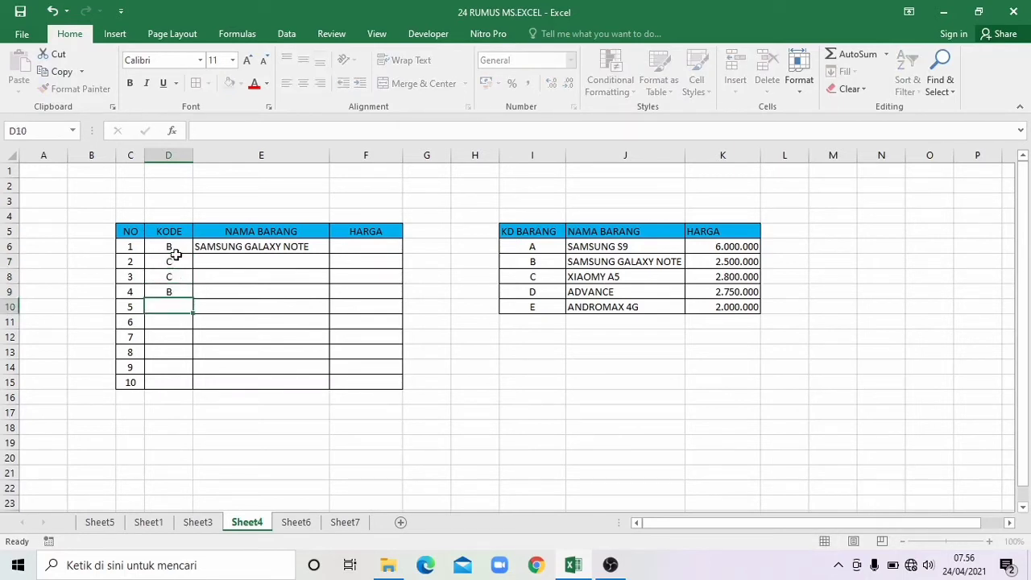
type("E")
key("Return")
type("D")
key("Return")
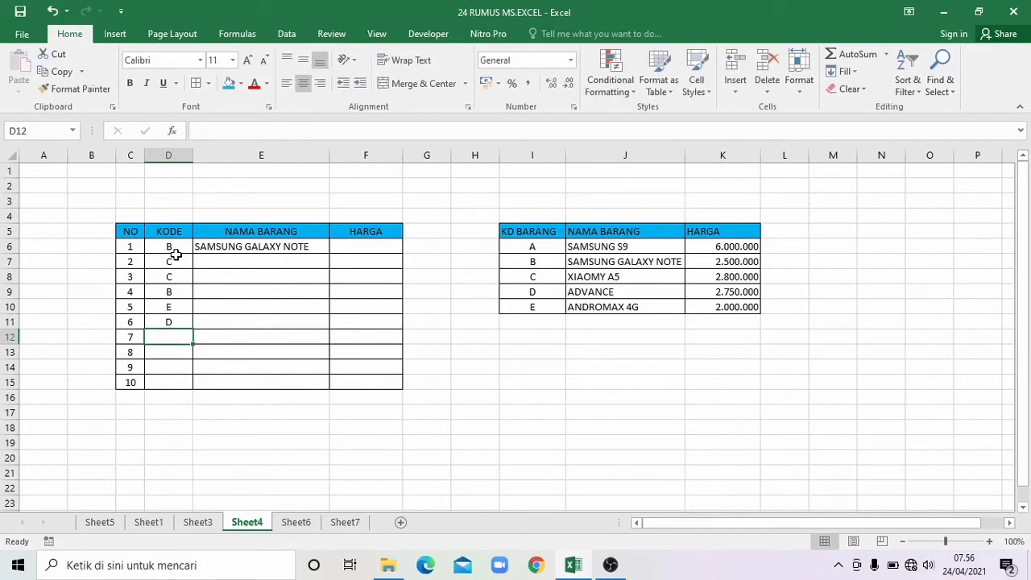
type("B")
key("Return")
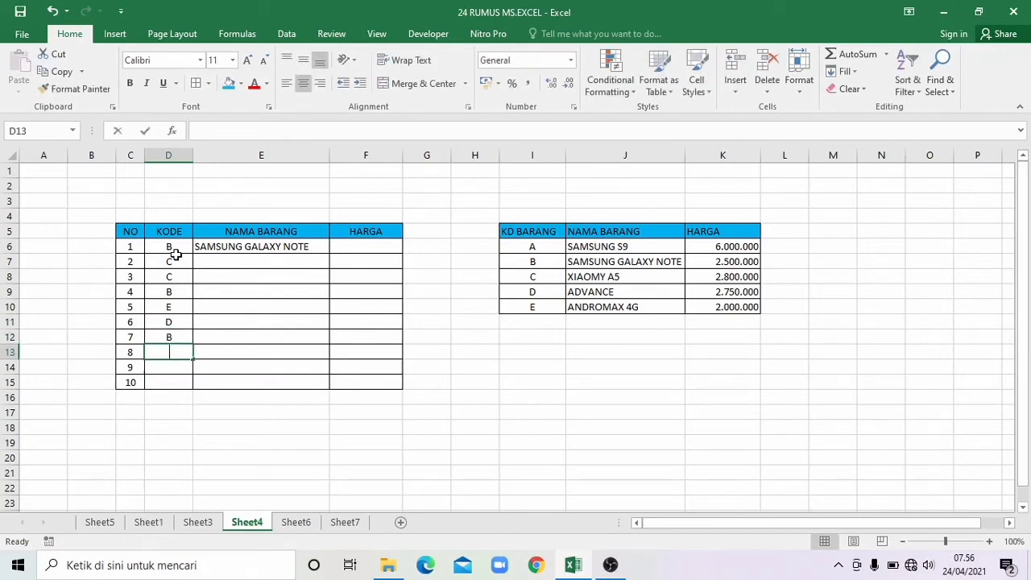
type("C")
key("Return")
type("E")
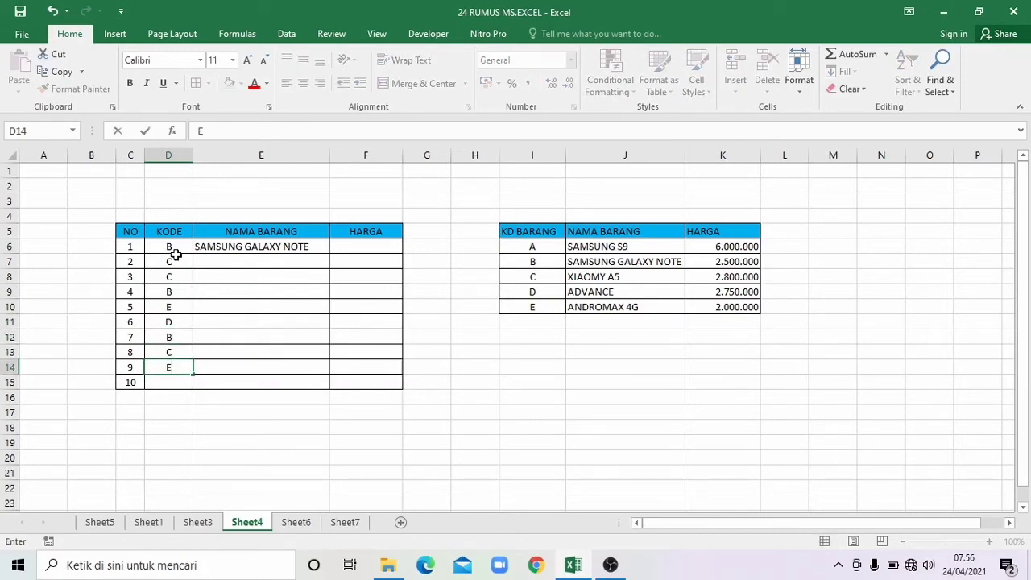
key("Return")
type("D")
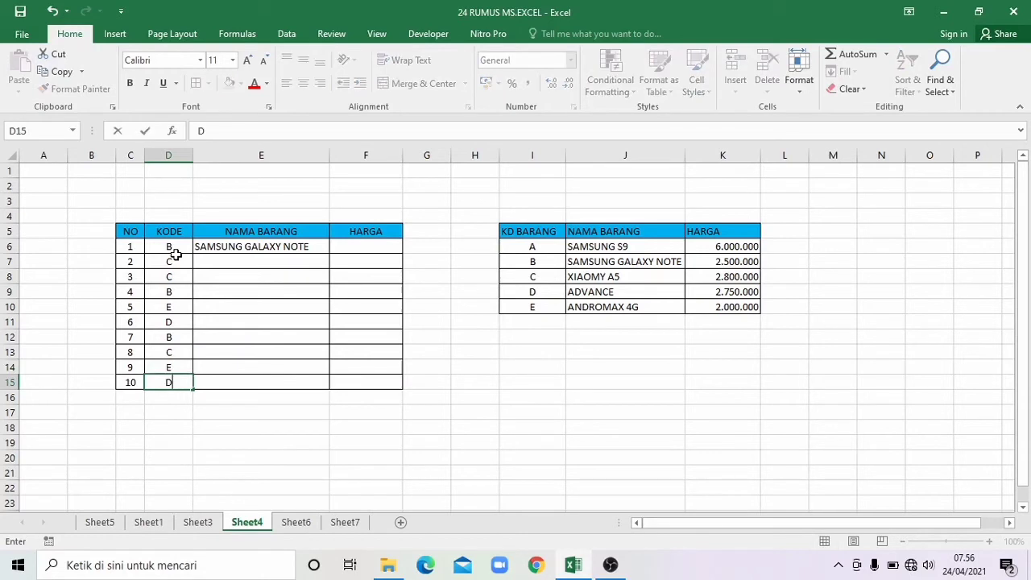
type("B")
key("BackSpace")
left_click(244, 260)
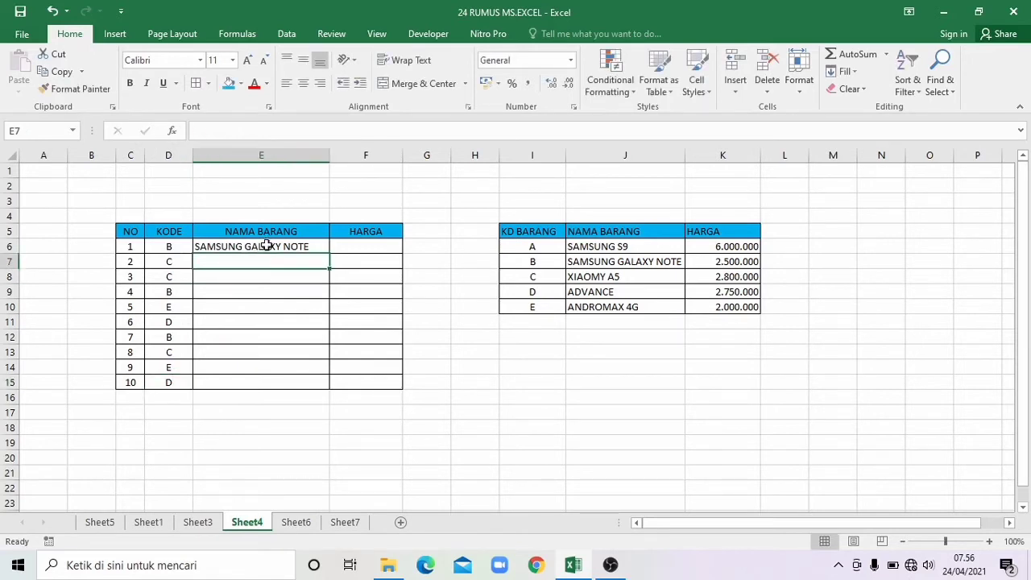
Step: Try to fill the VLOOKUP formula with its relative table range from E6 down to E15
left_click(266, 244)
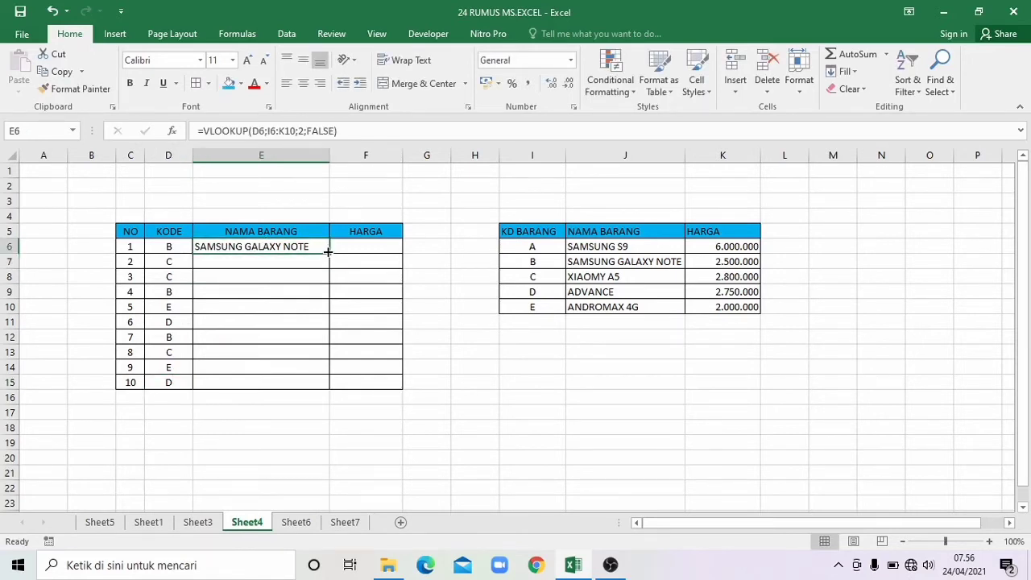
left_click_drag(328, 251, 328, 385)
left_click(295, 304)
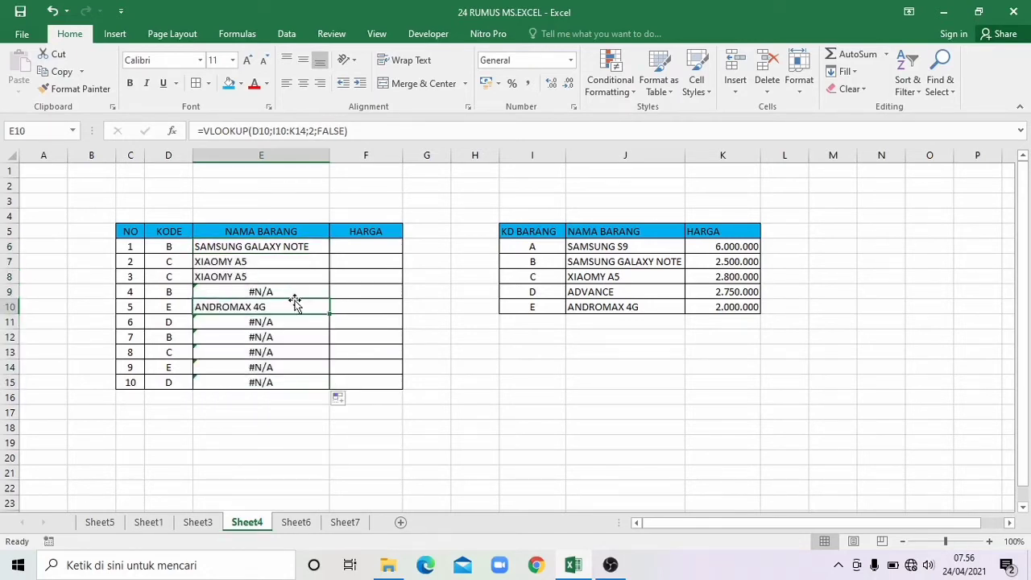
Step: Make the VLOOKUP table range in E6 absolute as $I$6:$K$10
double_click(255, 247)
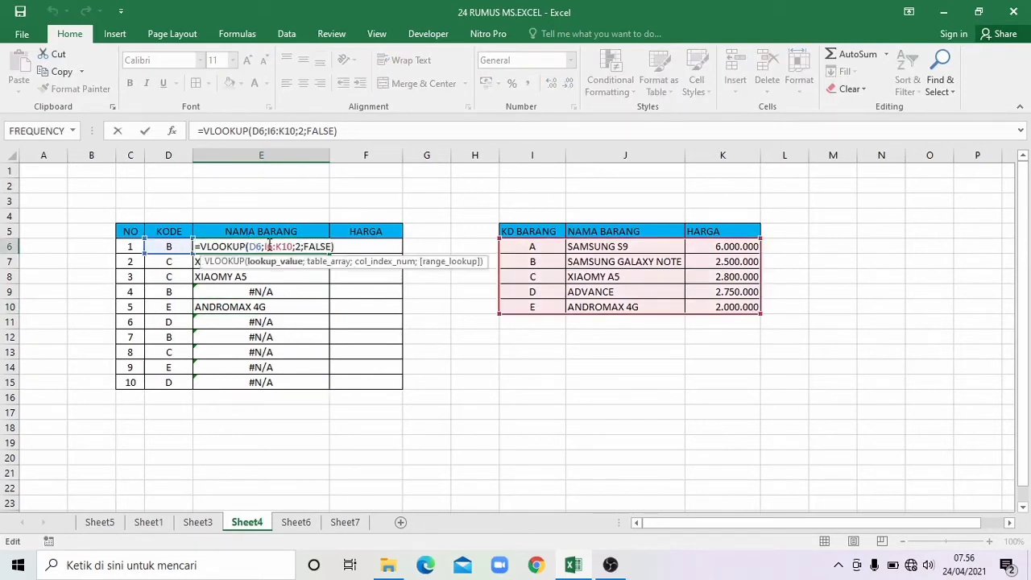
left_click(265, 246)
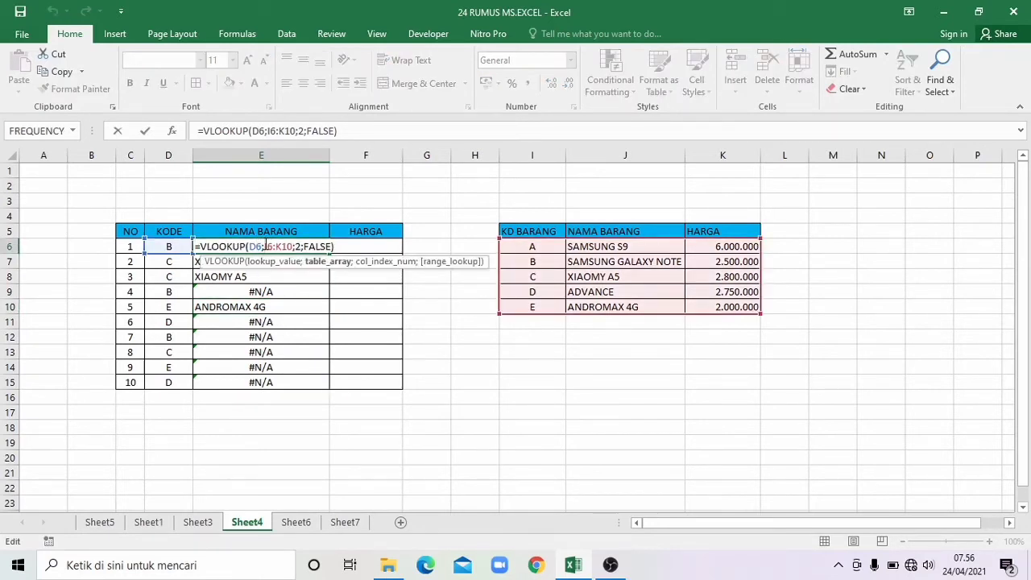
left_click_drag(265, 247, 283, 247)
left_click(271, 246)
left_click_drag(266, 246, 288, 247)
key("F4")
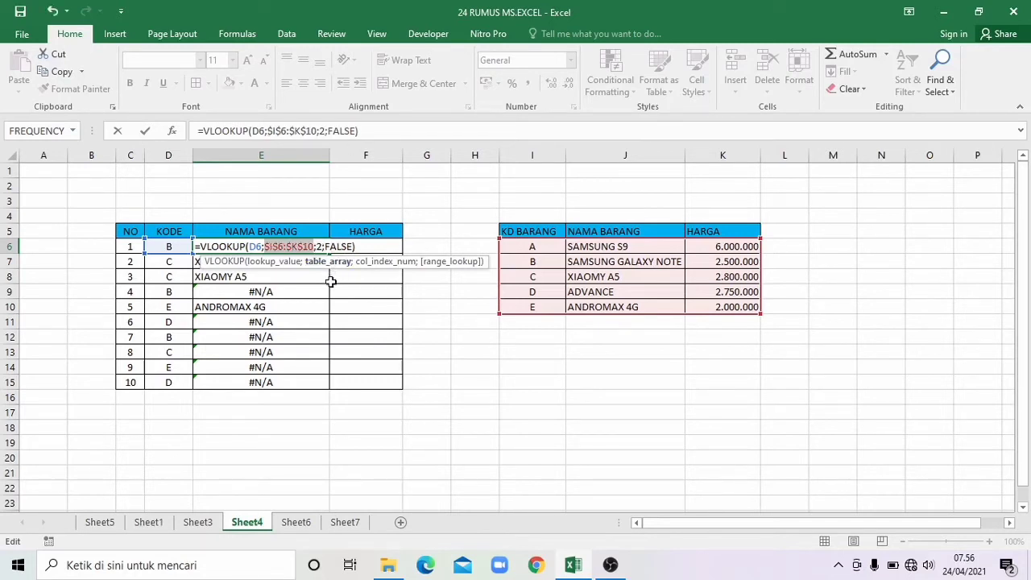
key("Return")
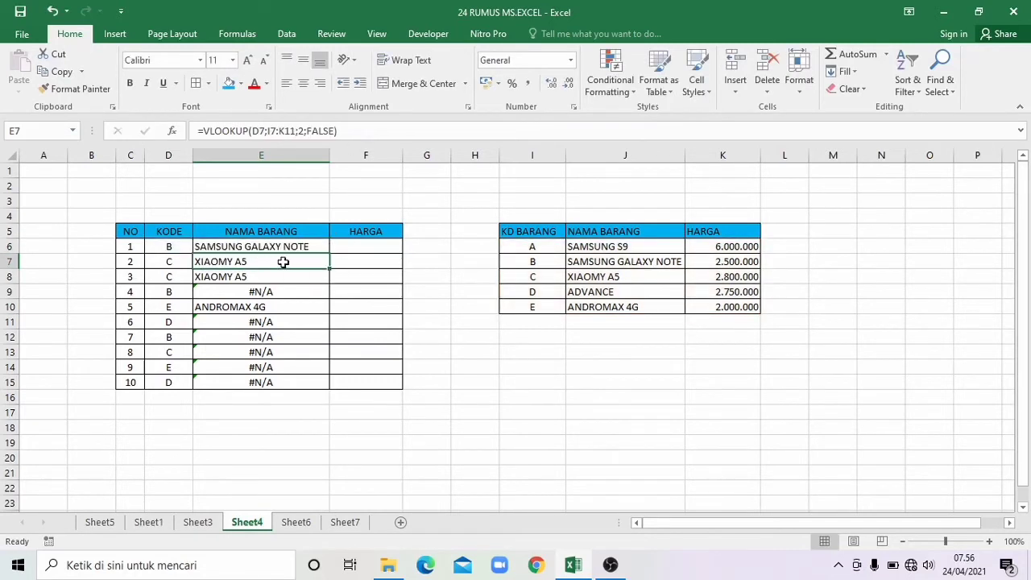
Step: Fill the corrected VLOOKUP formula from E6 down to E15 and select the first HARGA cell, F6
left_click_drag(317, 246, 311, 390)
left_click(285, 425)
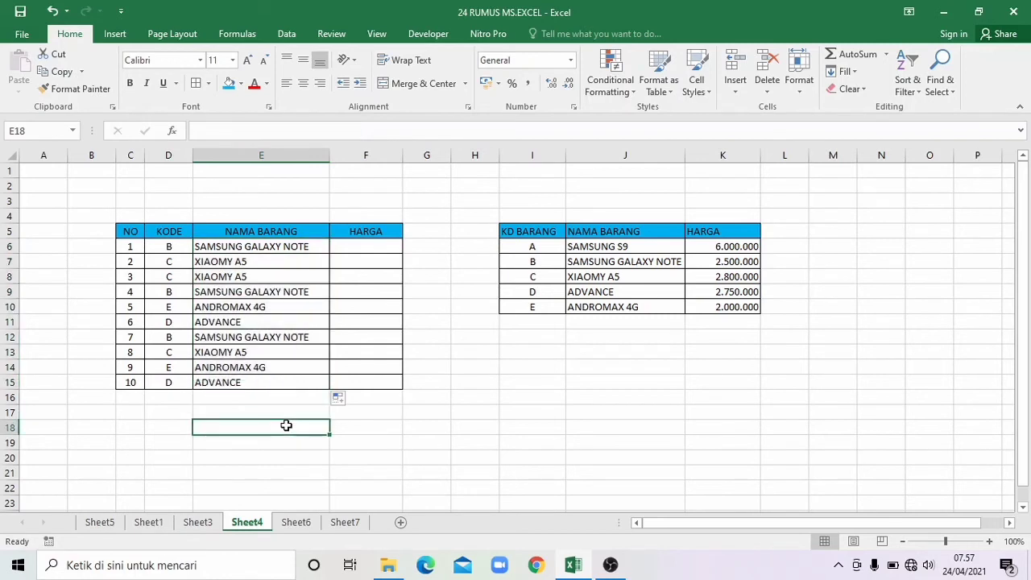
left_click(339, 319)
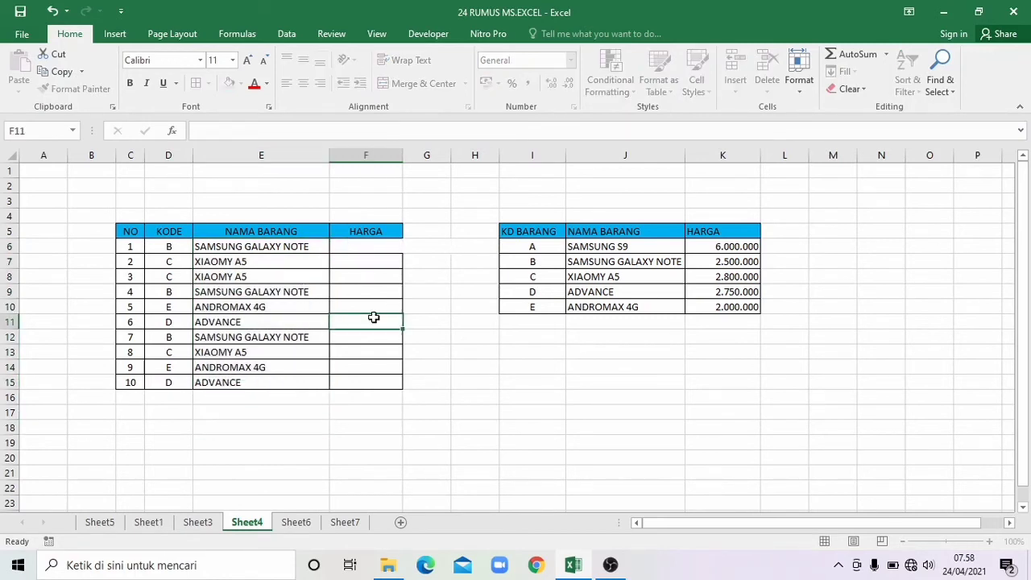
left_click(364, 248)
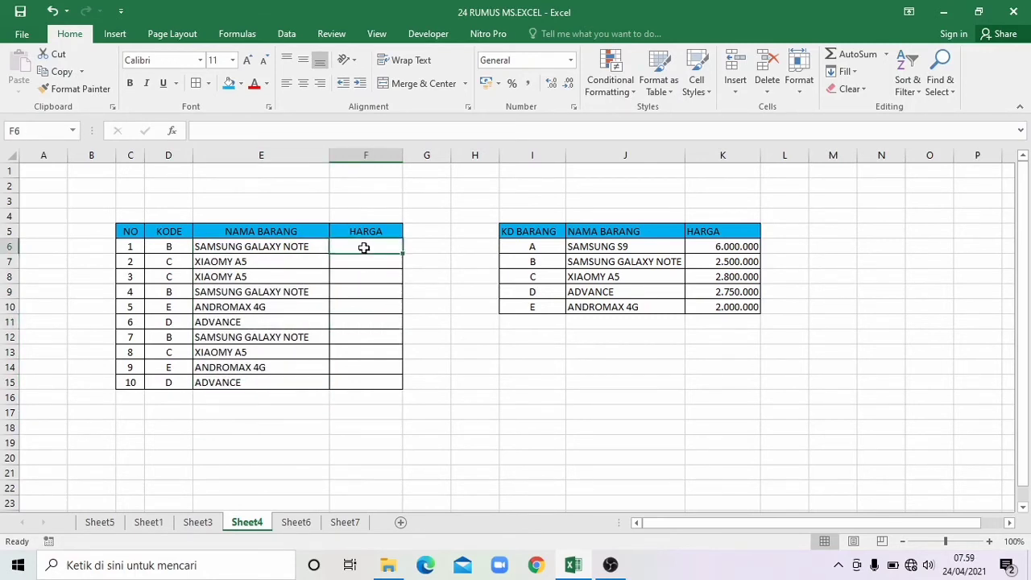
Step: Enter =VLOOKUP(D6;I6:K10;3;FALSE) in the first HARGA cell, F6, to look up the price by item code
type("=V")
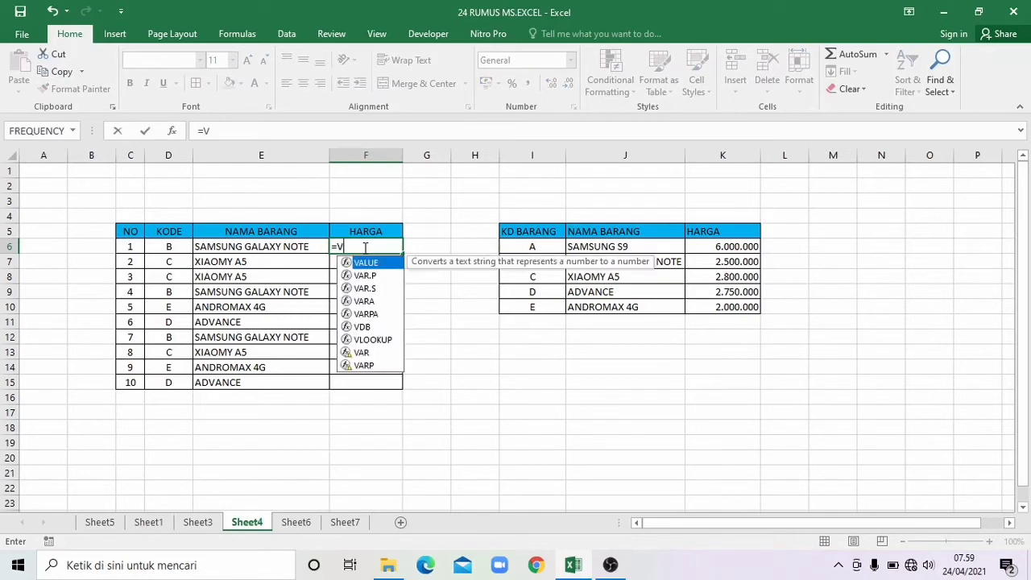
type("L")
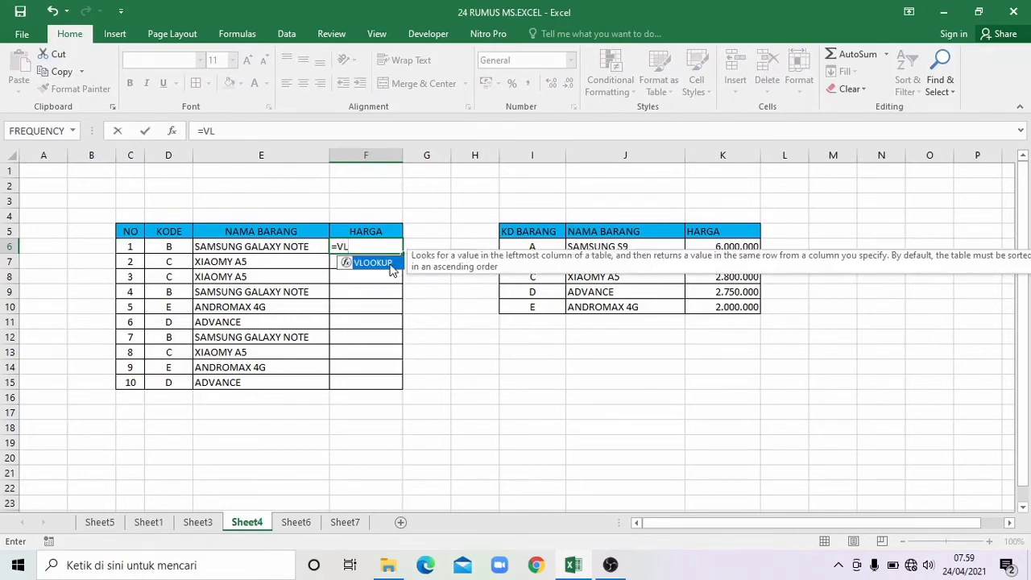
double_click(392, 268)
left_click(172, 246)
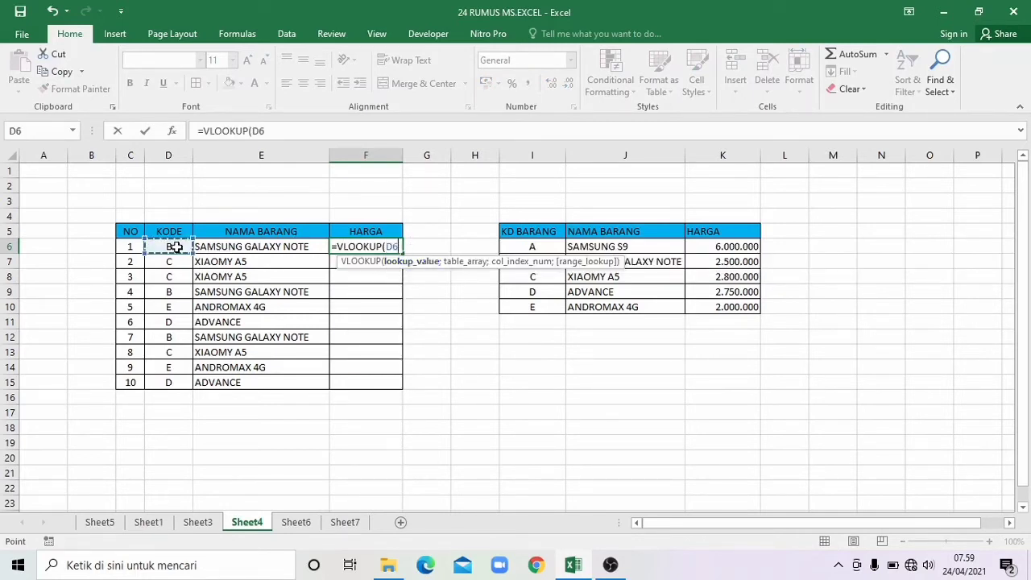
type(";")
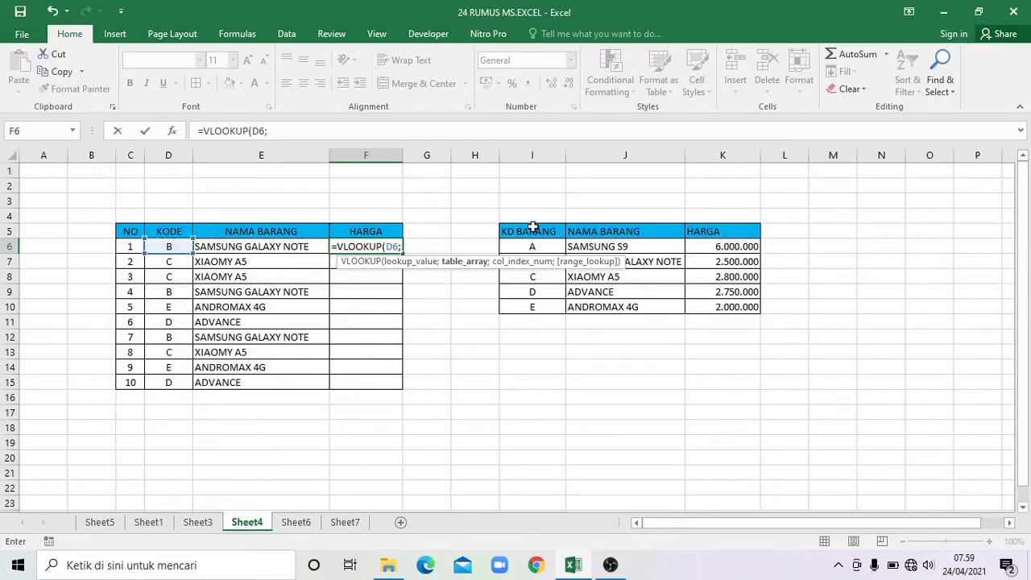
left_click_drag(533, 247, 706, 303)
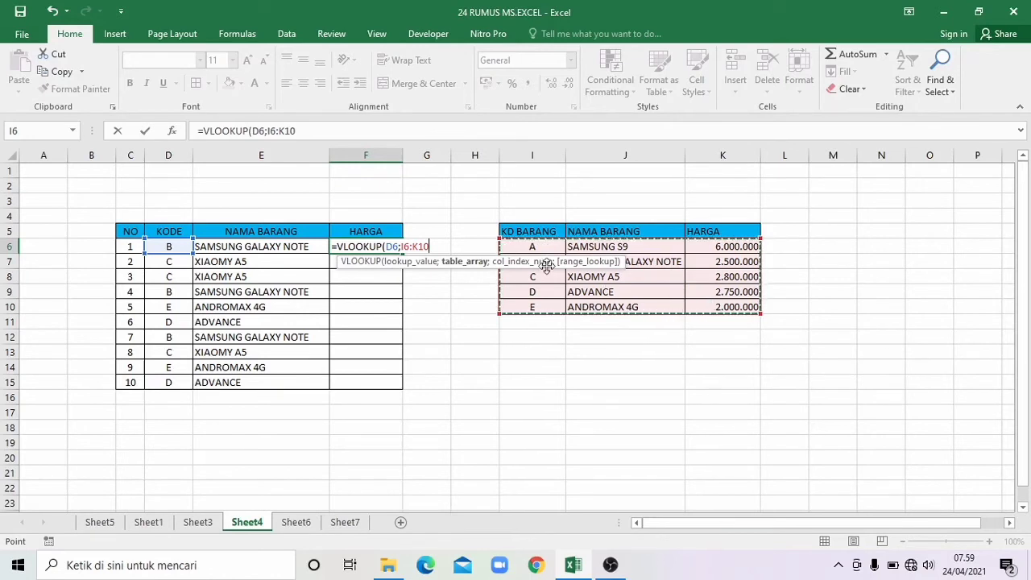
type(";3")
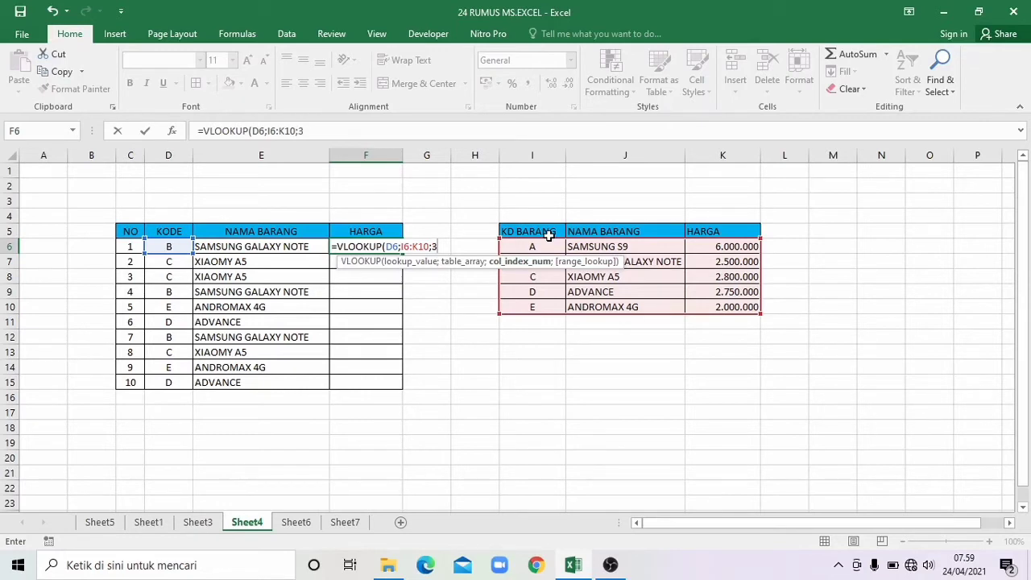
type(";")
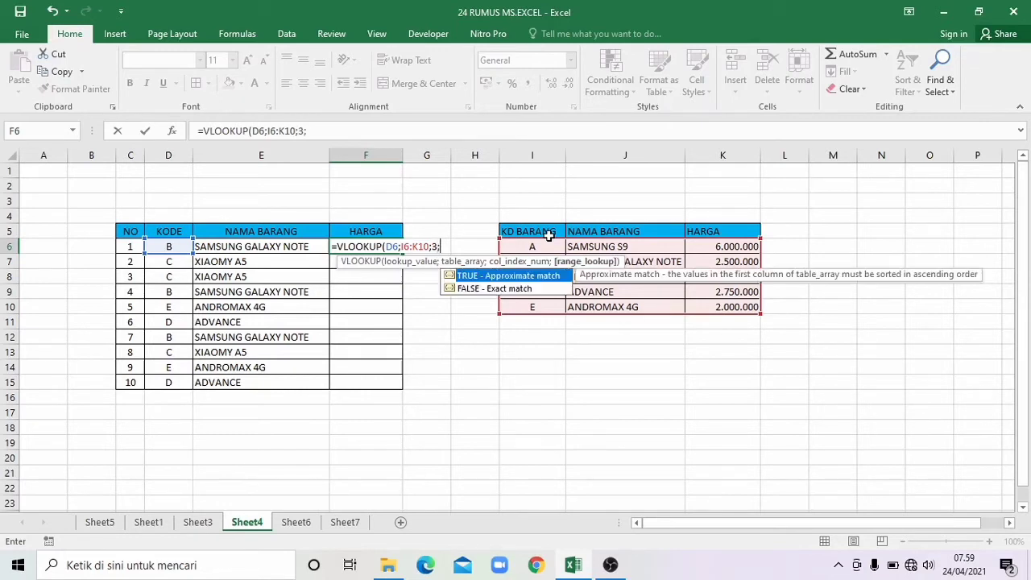
double_click(550, 289)
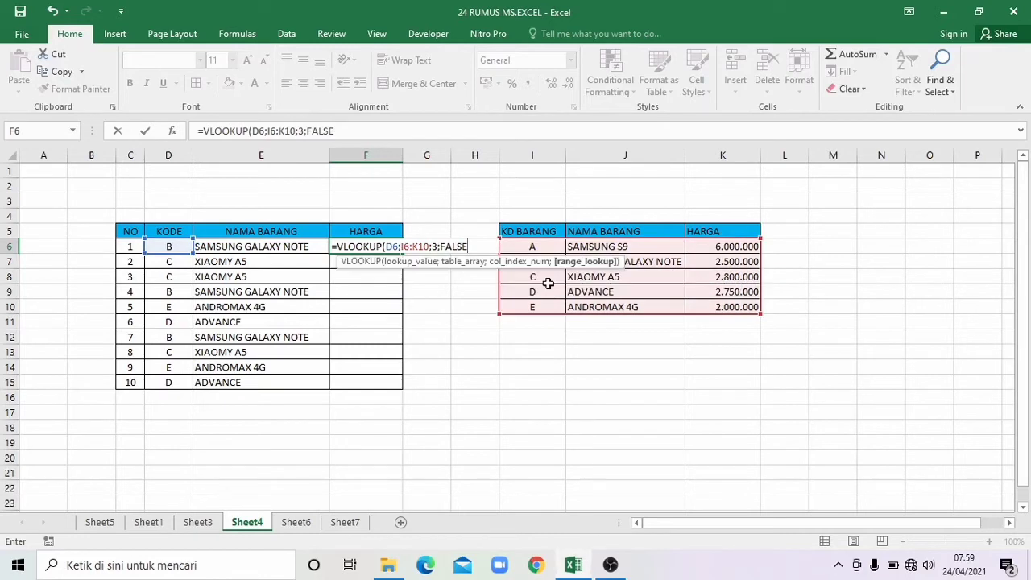
key("Return")
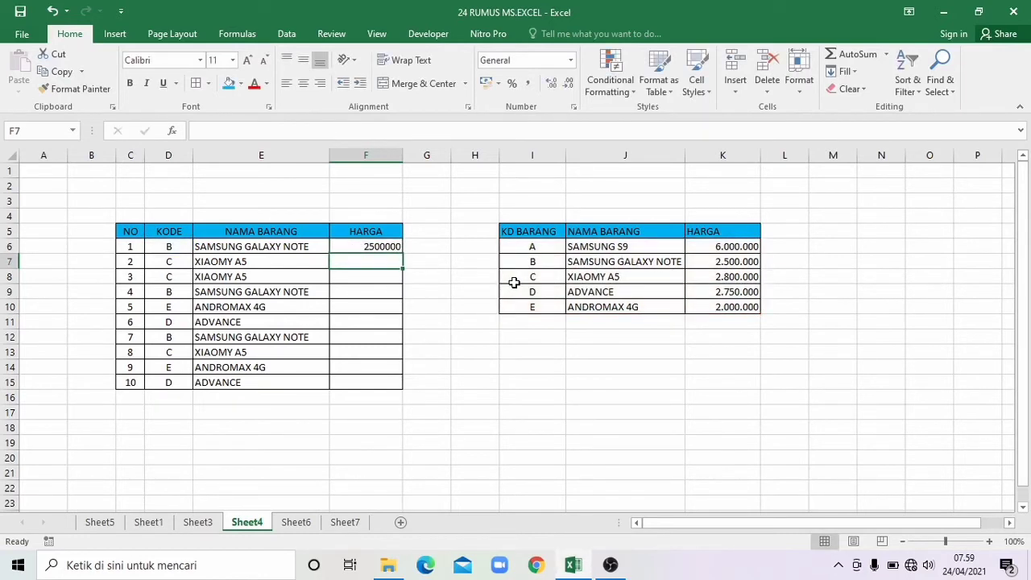
Step: Try to fill the price VLOOKUP with its relative table range from F6 down to F15
left_click(387, 248)
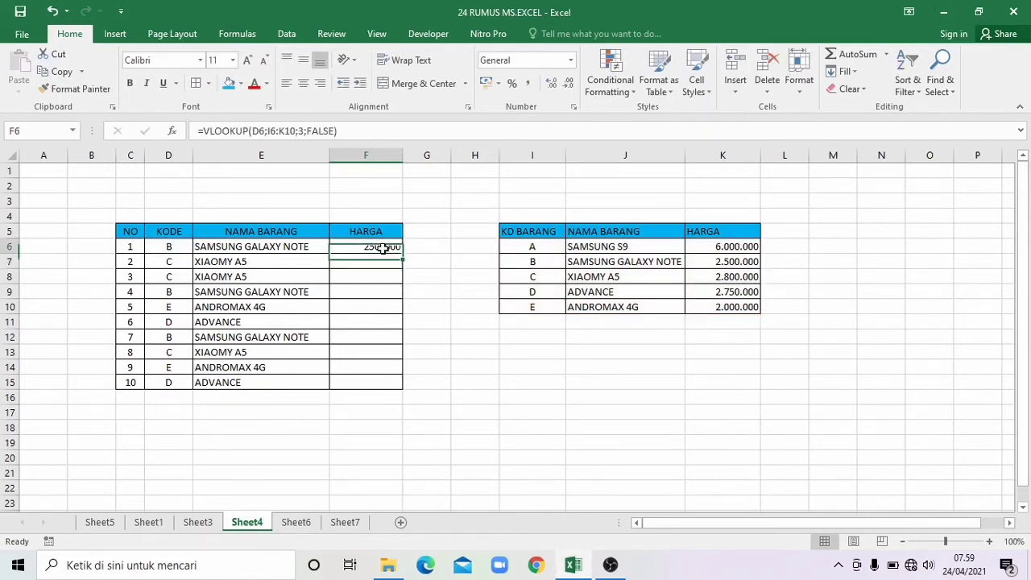
left_click_drag(402, 257, 407, 389)
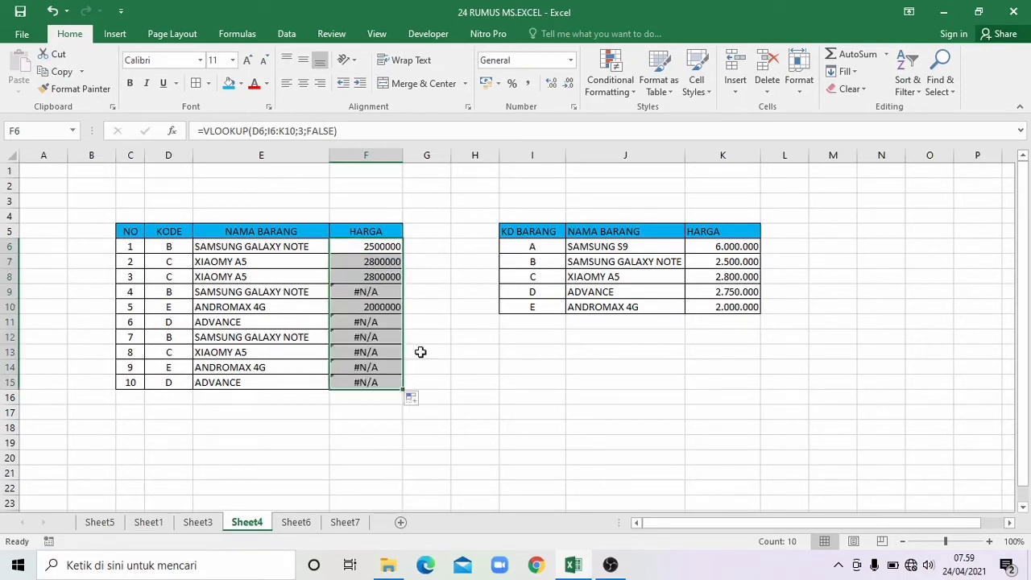
Step: Make the table range of the price VLOOKUP in F6 absolute as $I$6:$K$10
double_click(383, 246)
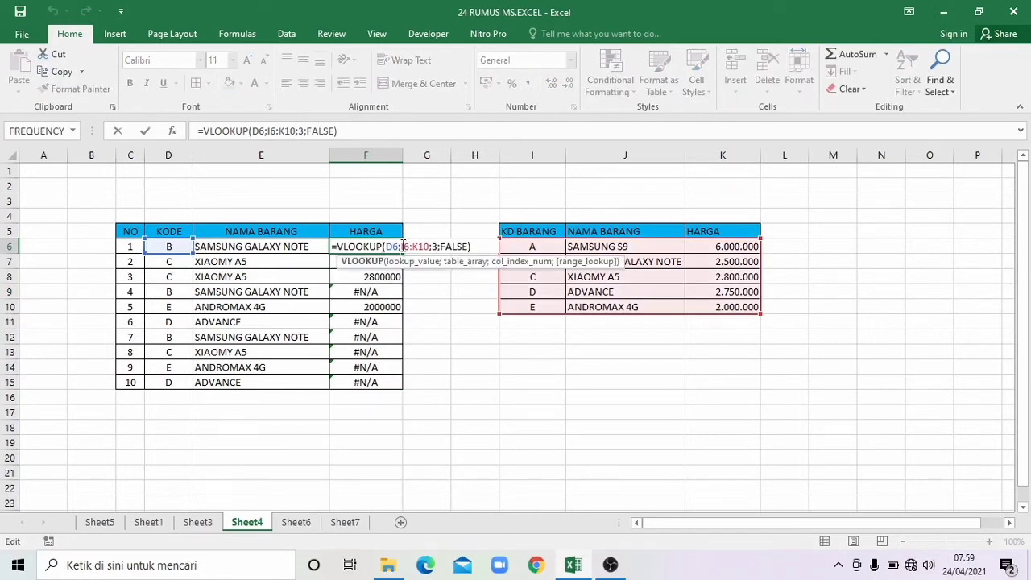
left_click_drag(406, 248, 425, 250)
key("F4")
key("Return")
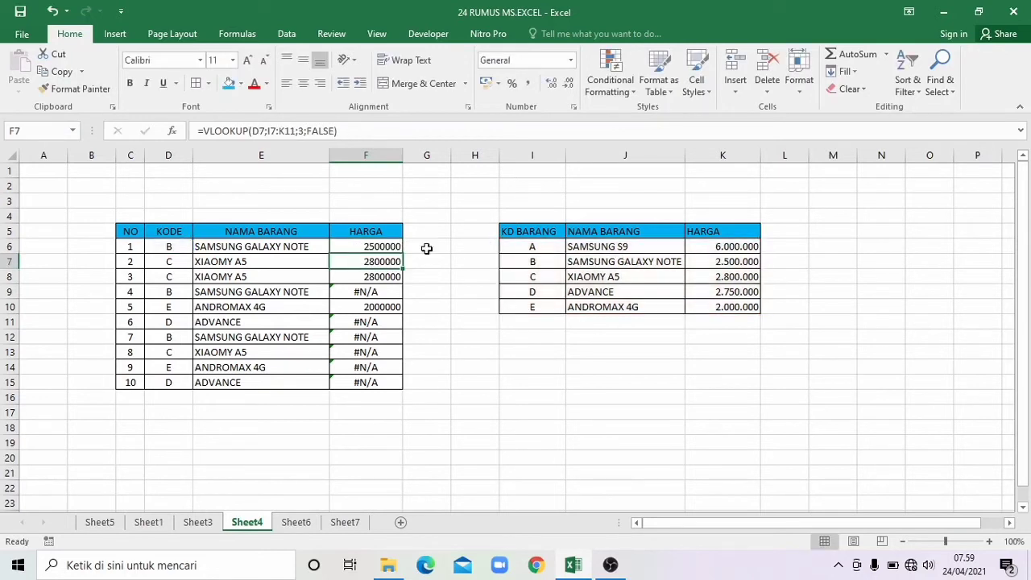
Step: Fill the corrected price VLOOKUP from F6 down to F15
left_click(383, 246)
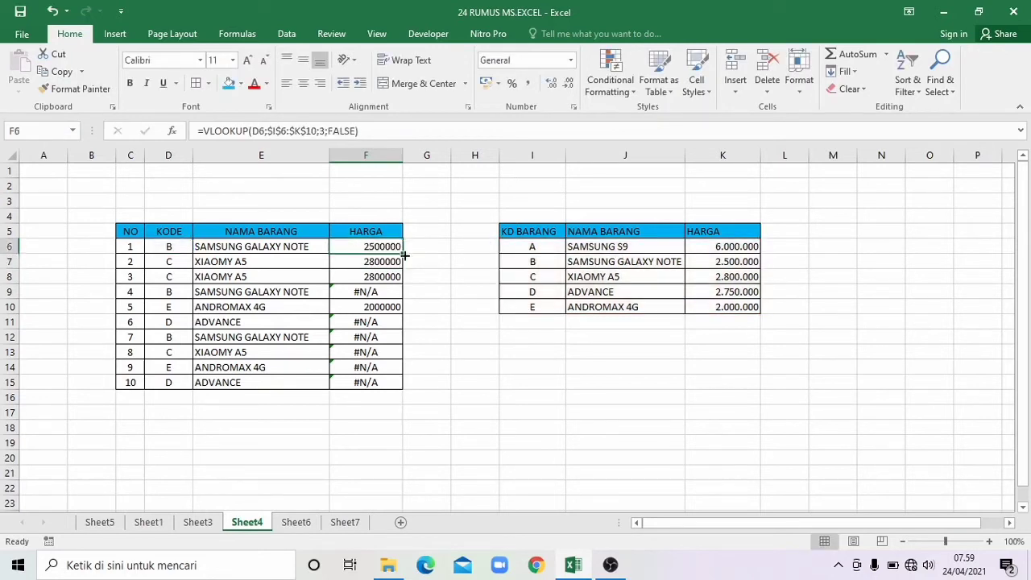
left_click_drag(401, 253, 404, 388)
left_click(456, 380)
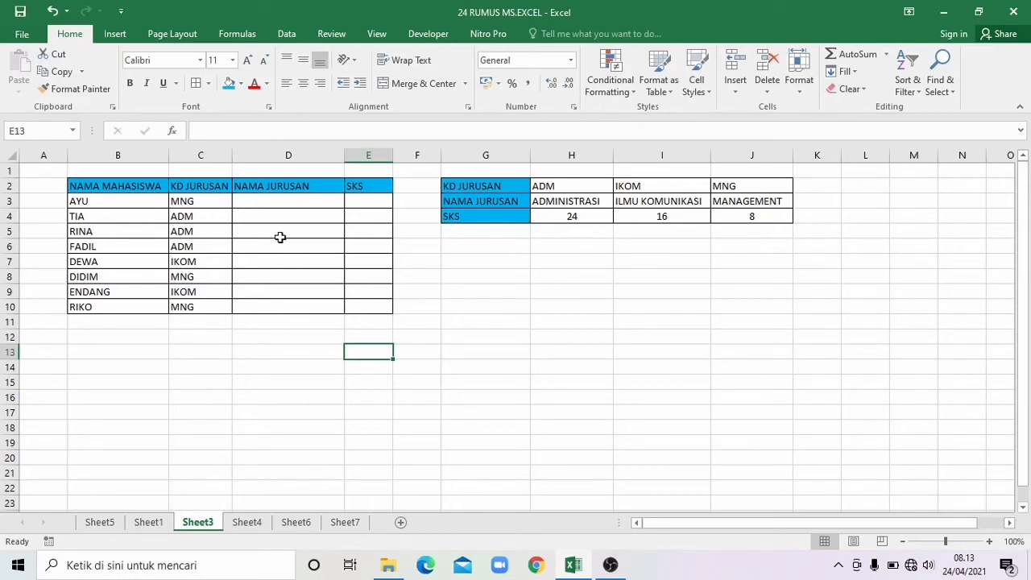
Step: Enter =HLOOKUP(C3;H2:J4;2;FALSE) in the first NAMA JURUSAN cell, D3, on Sheet3
left_click(331, 199)
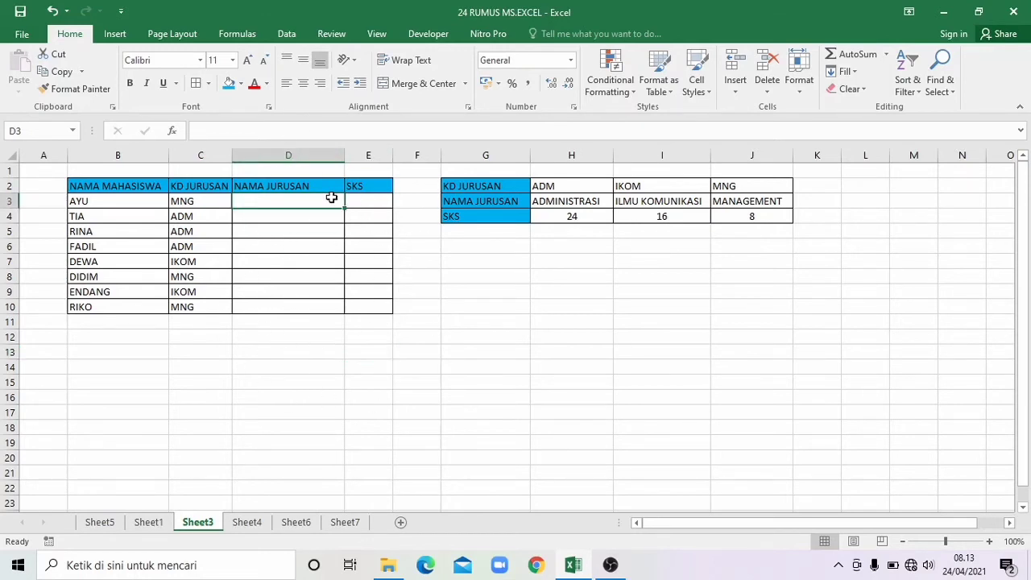
type("=")
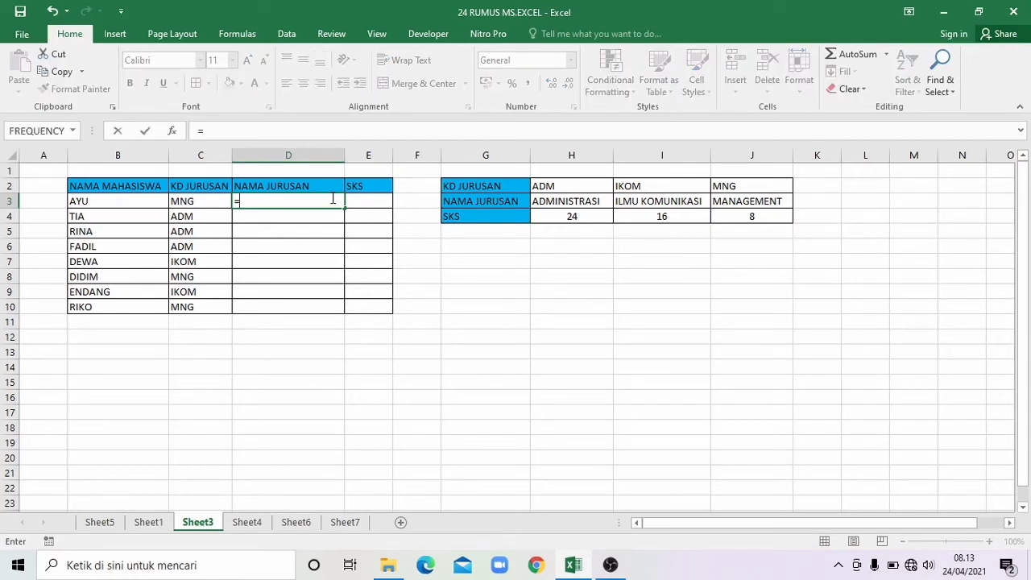
type("HL")
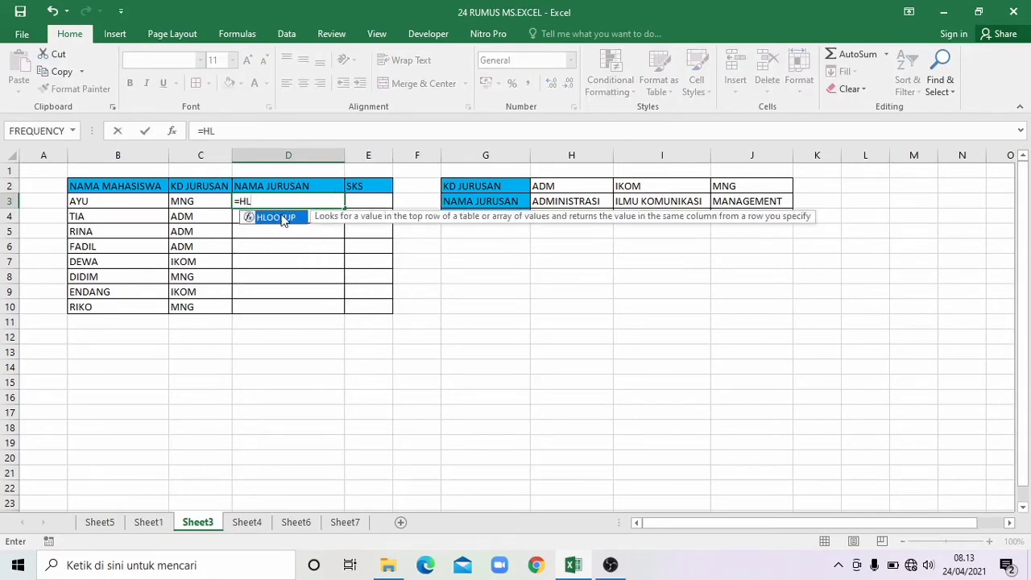
double_click(284, 218)
left_click(198, 202)
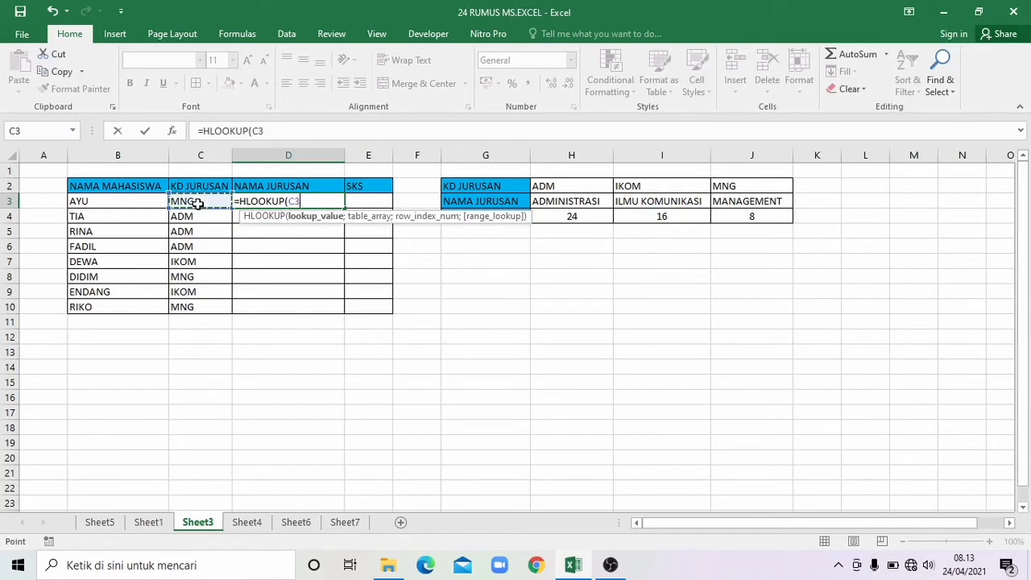
type("'")
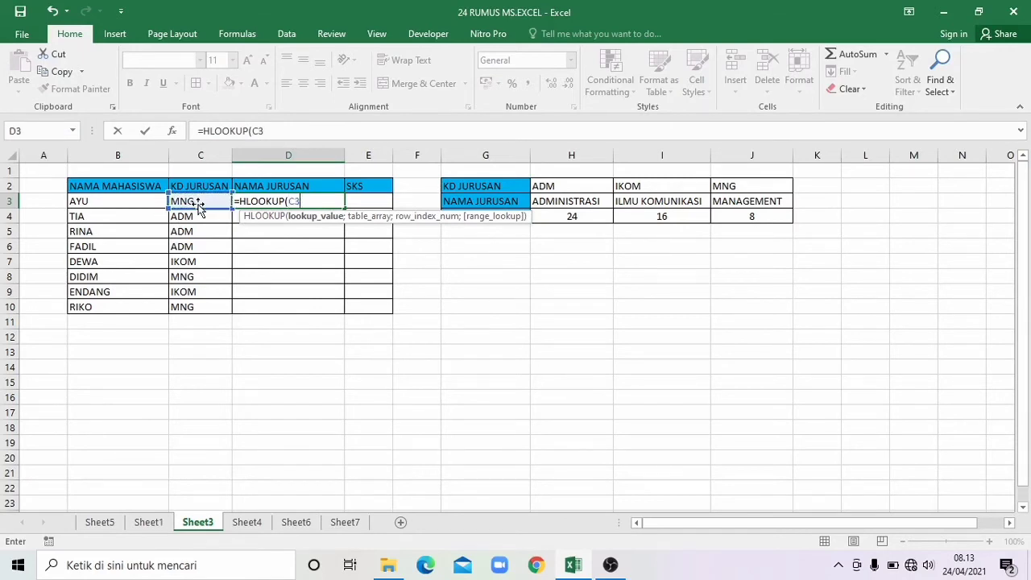
type(";")
left_click(558, 186)
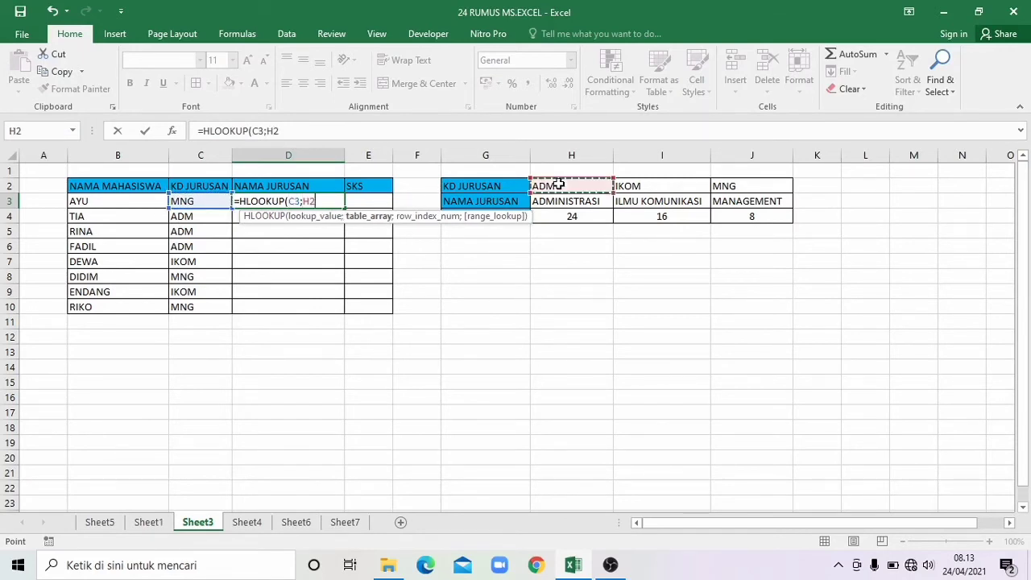
left_click_drag(559, 185, 737, 217)
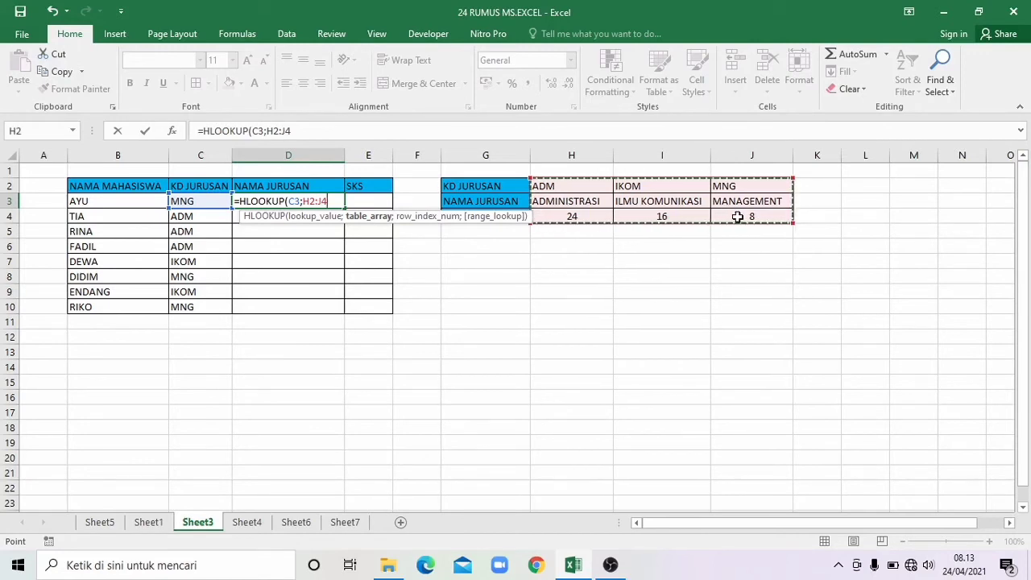
type(";")
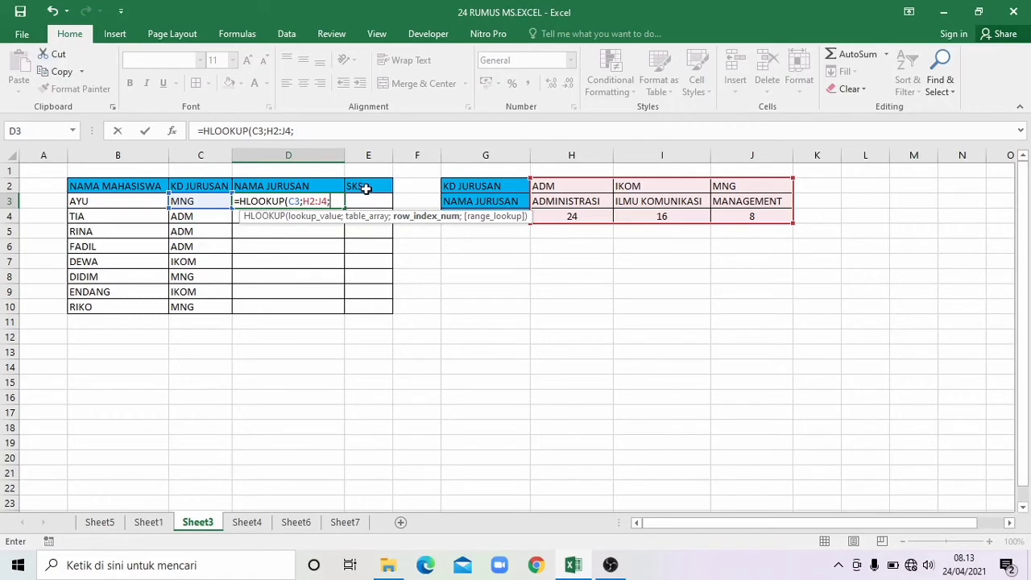
type(";")
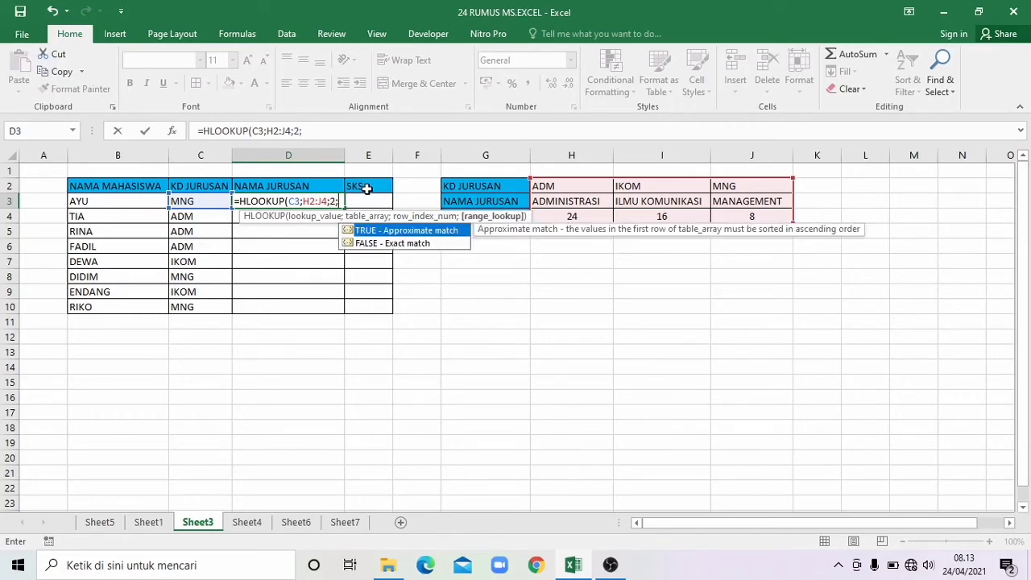
double_click(398, 243)
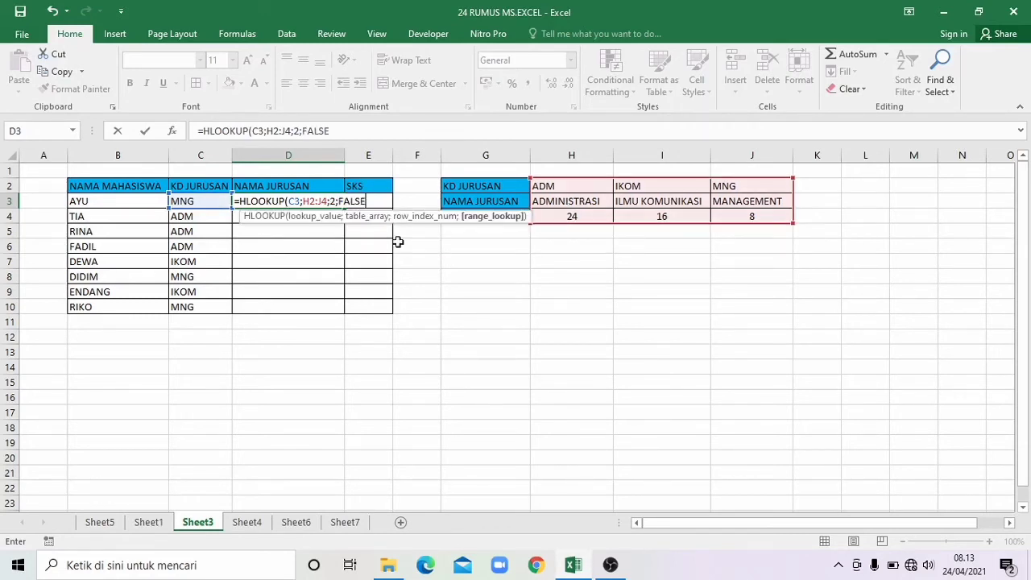
key("Return")
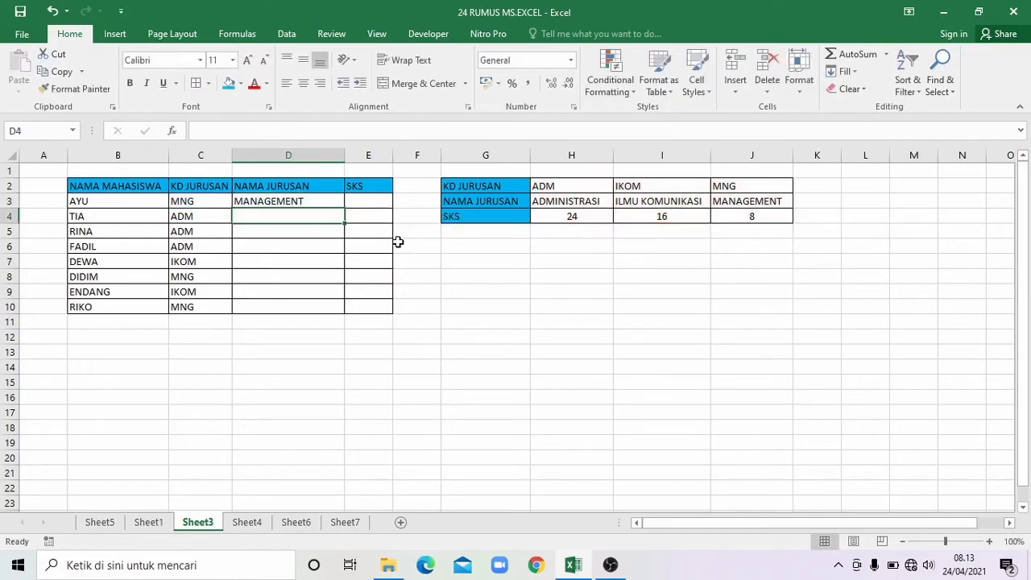
Step: Make the HLOOKUP table range in D3 absolute as $H$2:$J$4
left_click(311, 202)
double_click(311, 201)
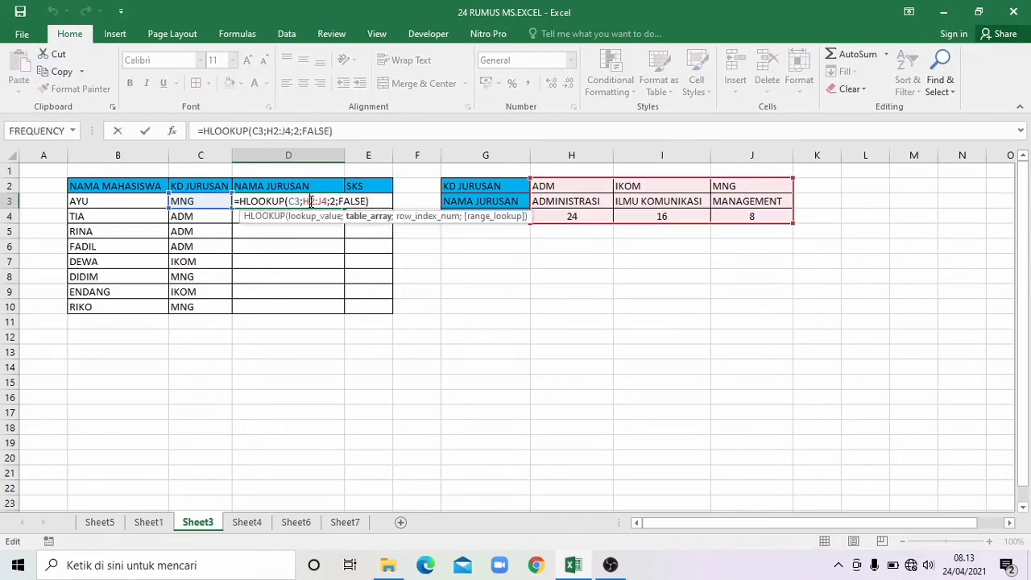
left_click_drag(305, 202, 325, 207)
key("F4")
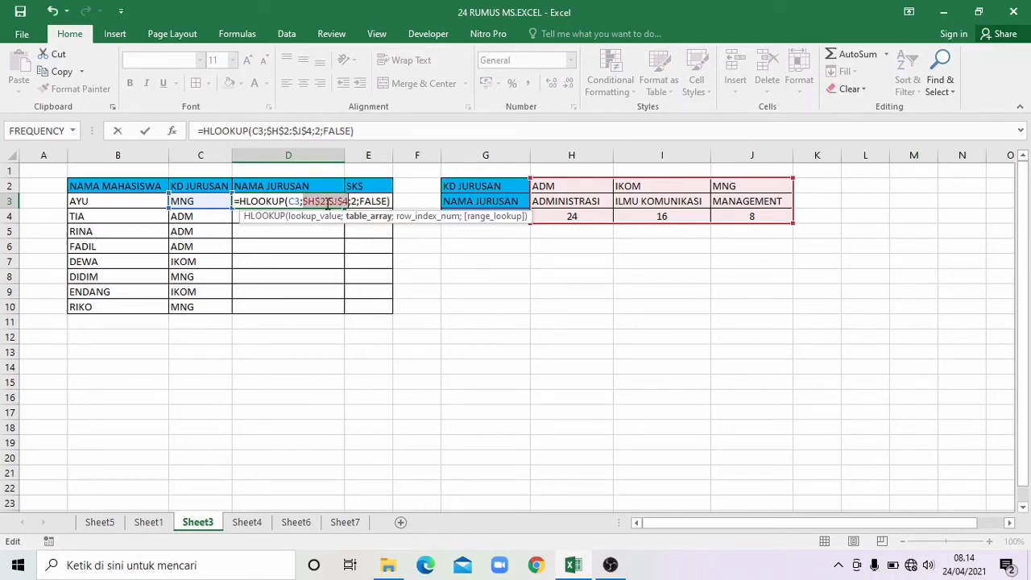
key("Return")
Step: Fill the HLOOKUP formula from D3 down to D10 to complete the NAMA JURUSAN column
left_click(327, 202)
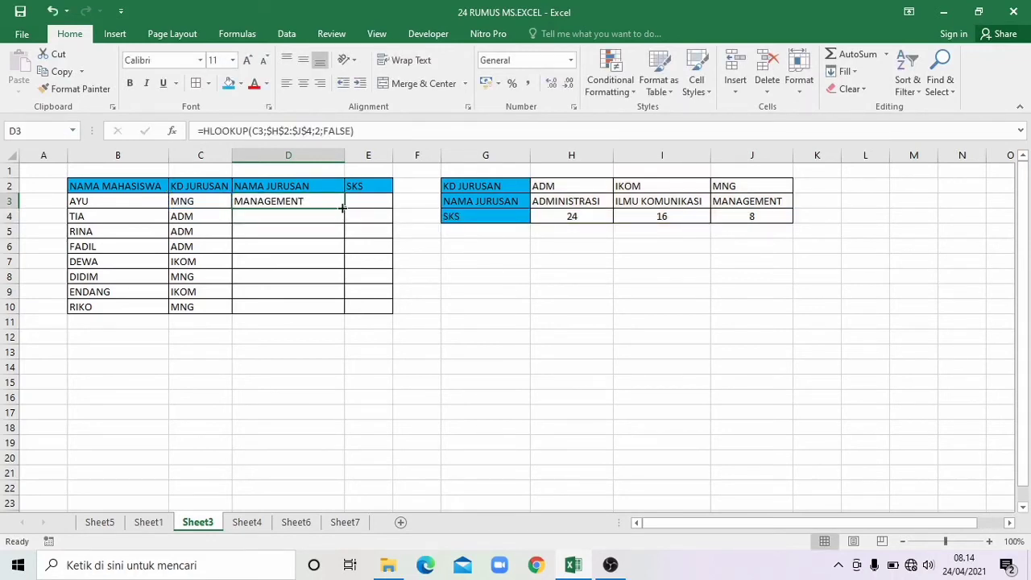
left_click_drag(346, 208, 339, 313)
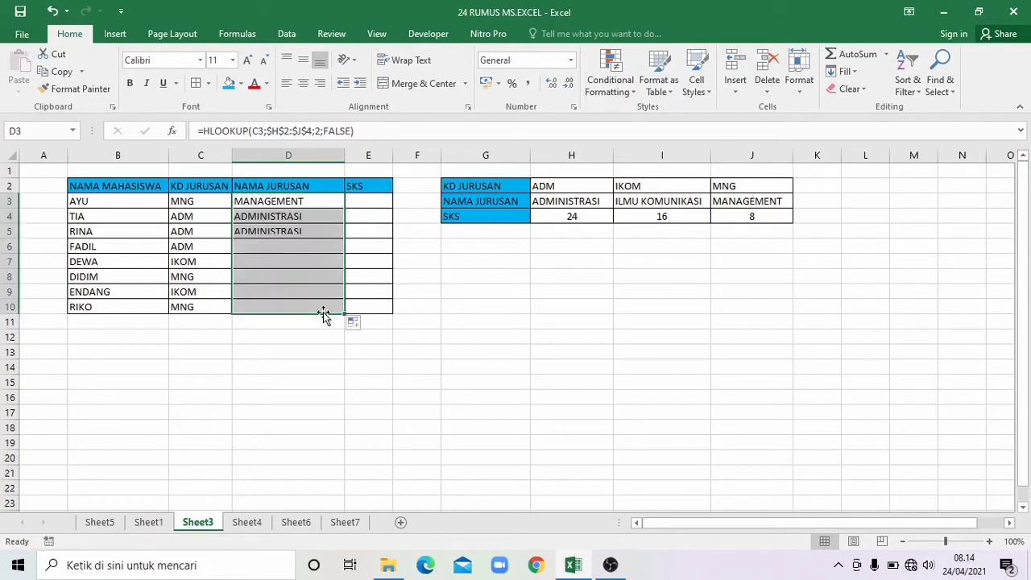
left_click(319, 363)
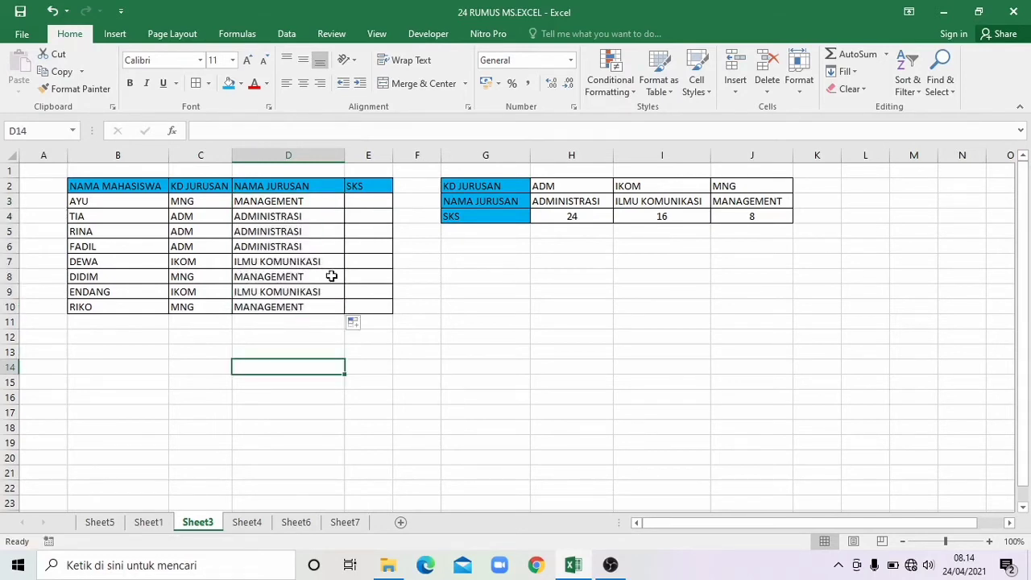
Step: Enter =HLOOKUP(C3;H2:J4;3;FALSE) in the first SKS cell, E3
left_click(361, 204)
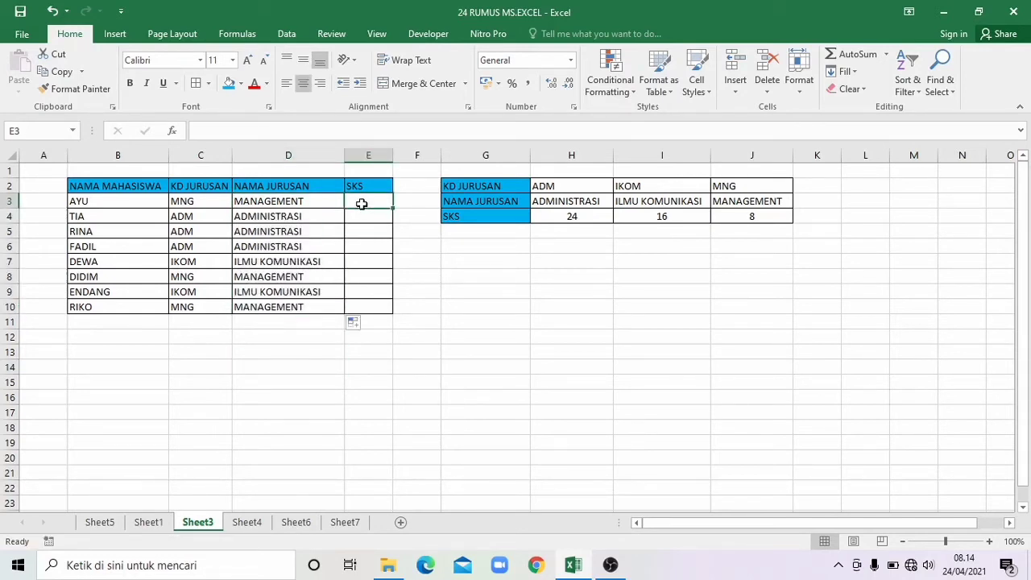
type("=")
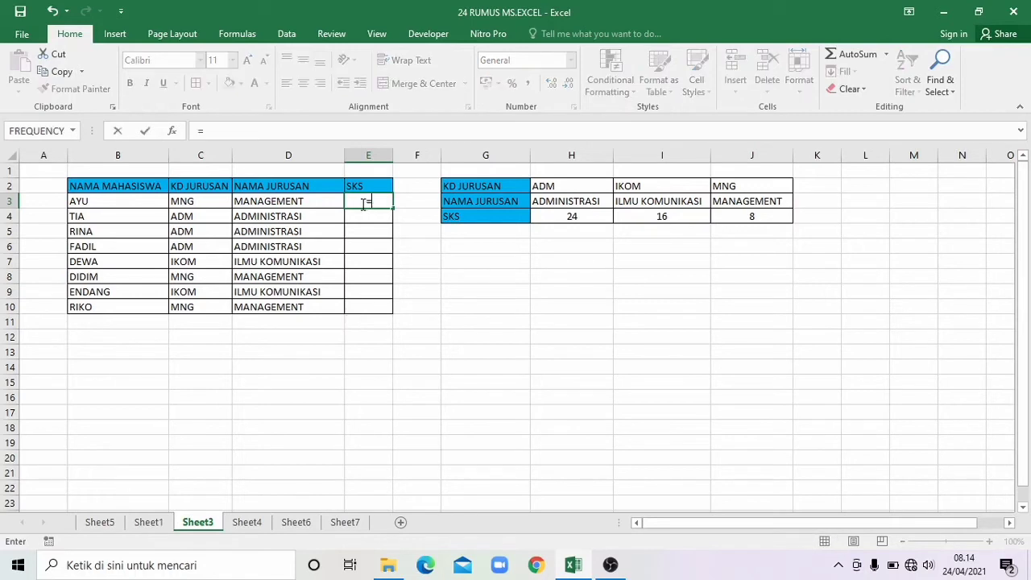
type("V")
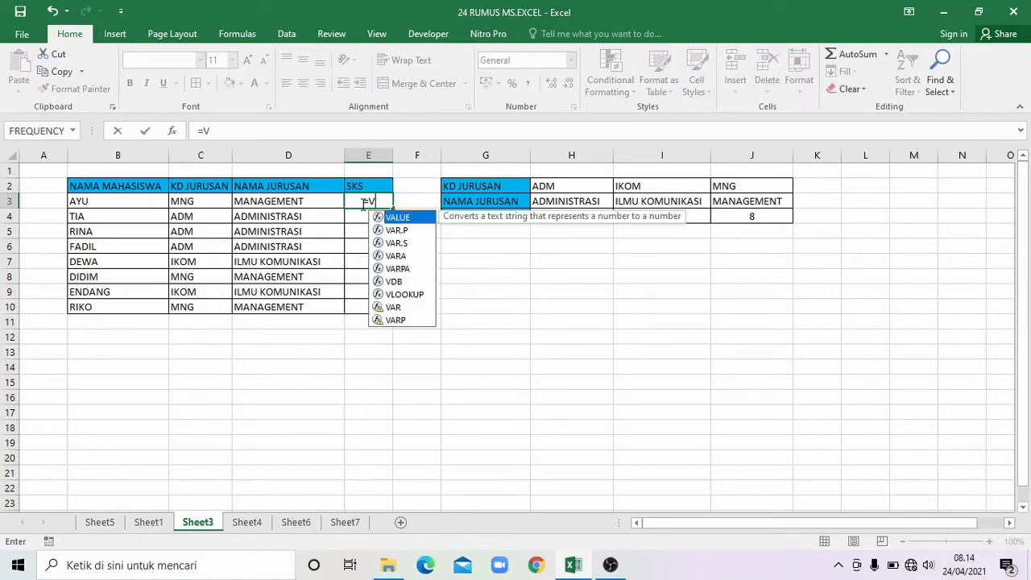
key("BackSpace")
type("H")
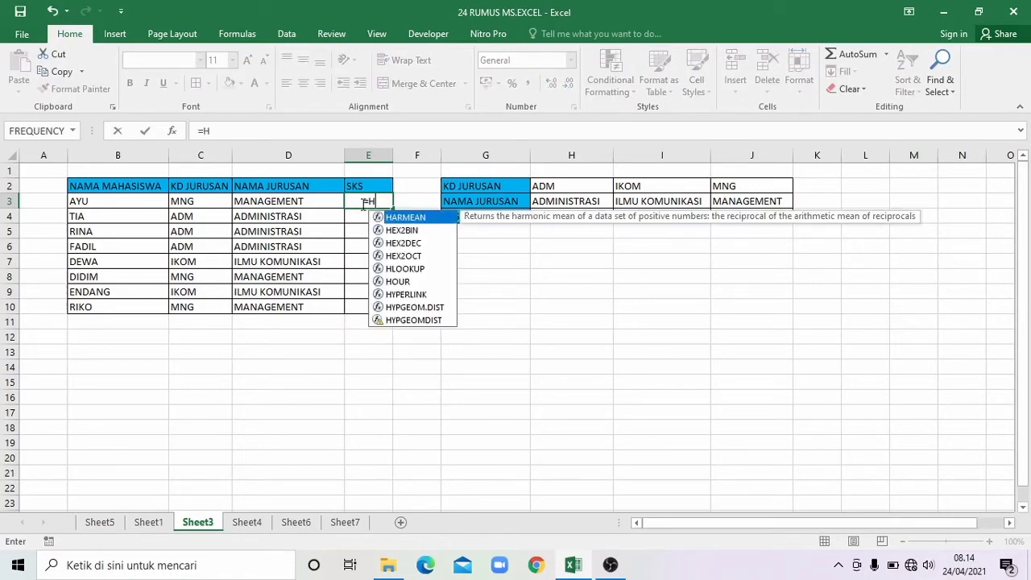
type("L")
double_click(420, 218)
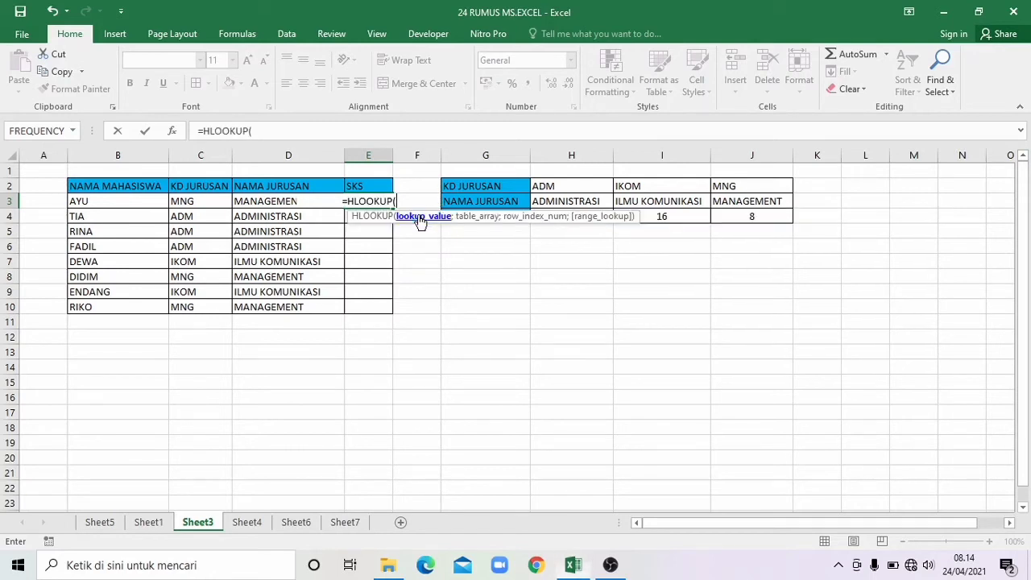
left_click(196, 202)
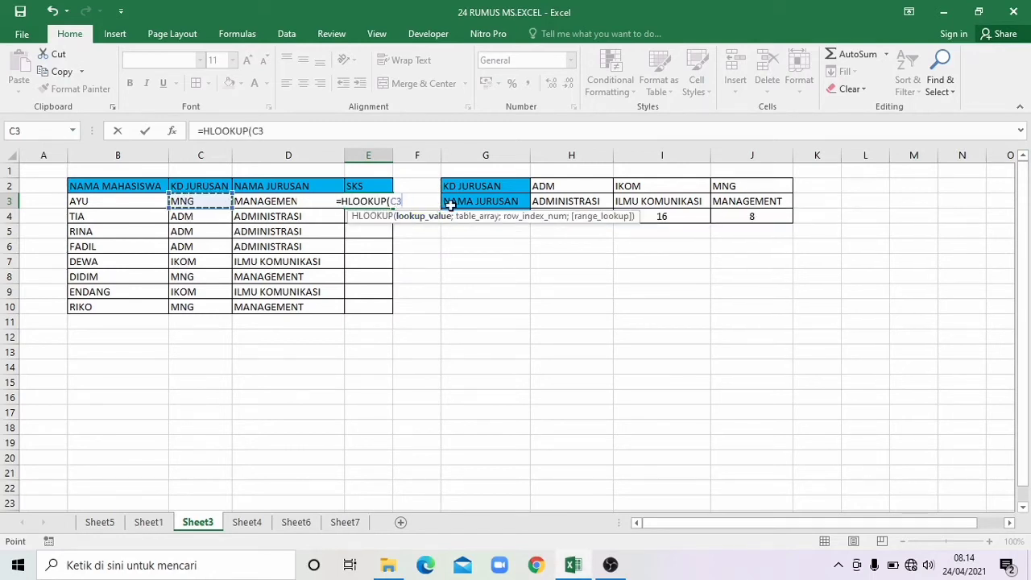
type(";")
left_click_drag(559, 183, 717, 211)
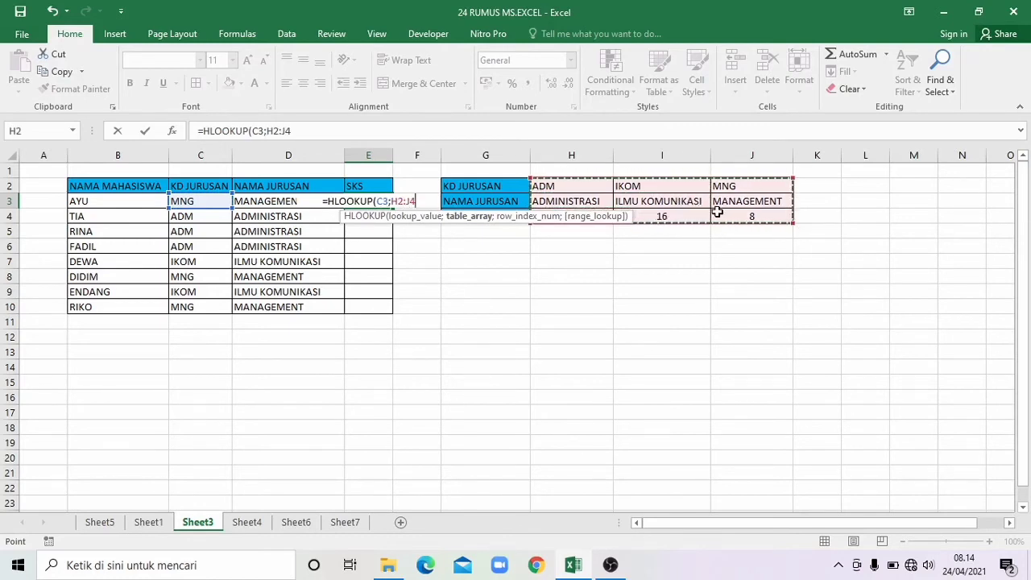
type(";")
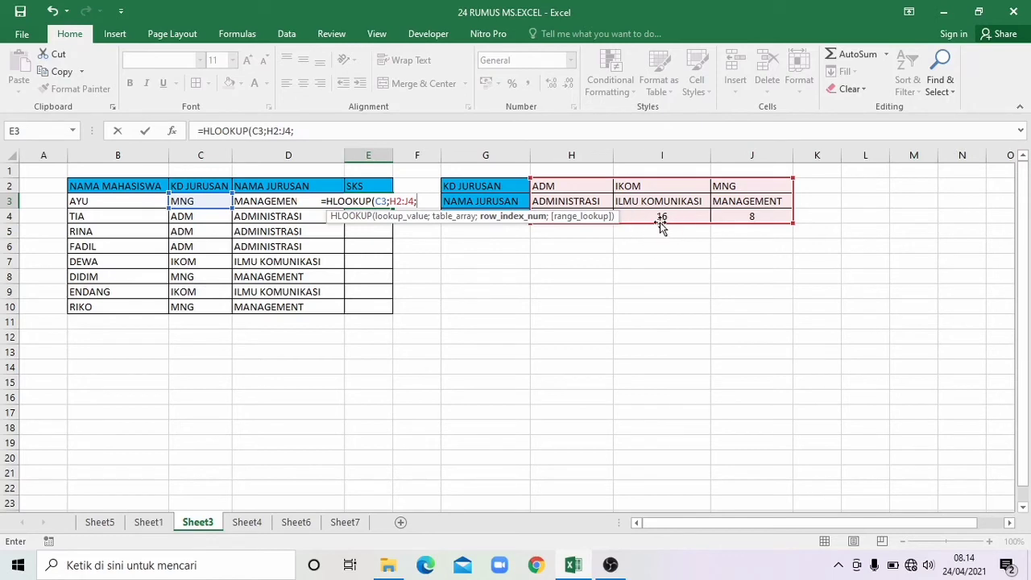
type("3")
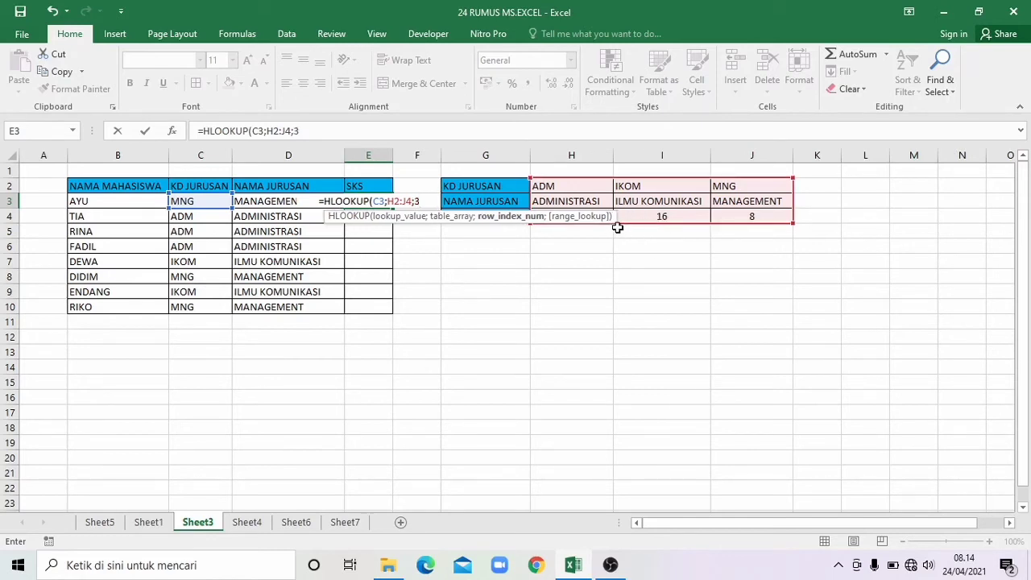
type(";")
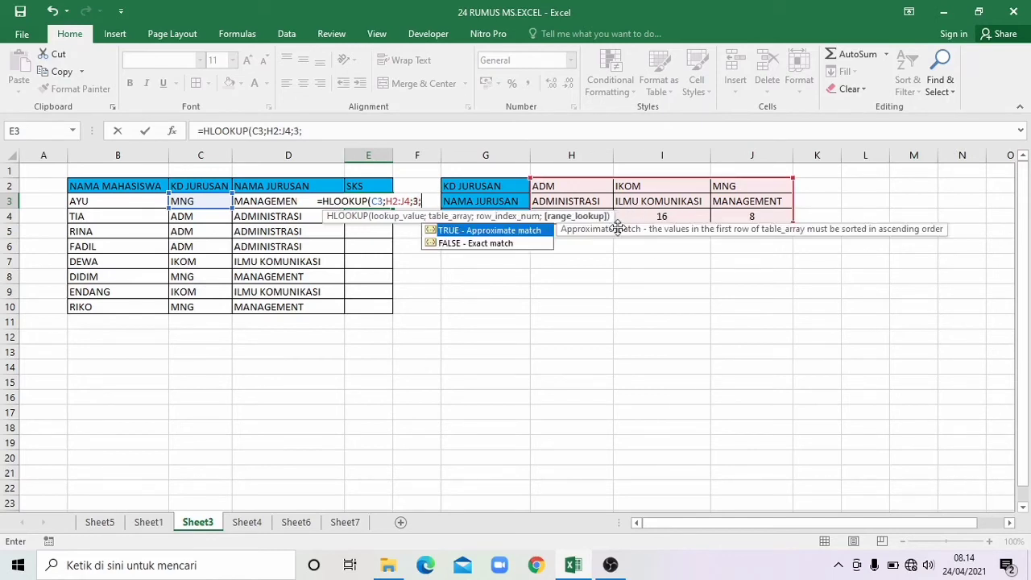
double_click(531, 244)
key("Return")
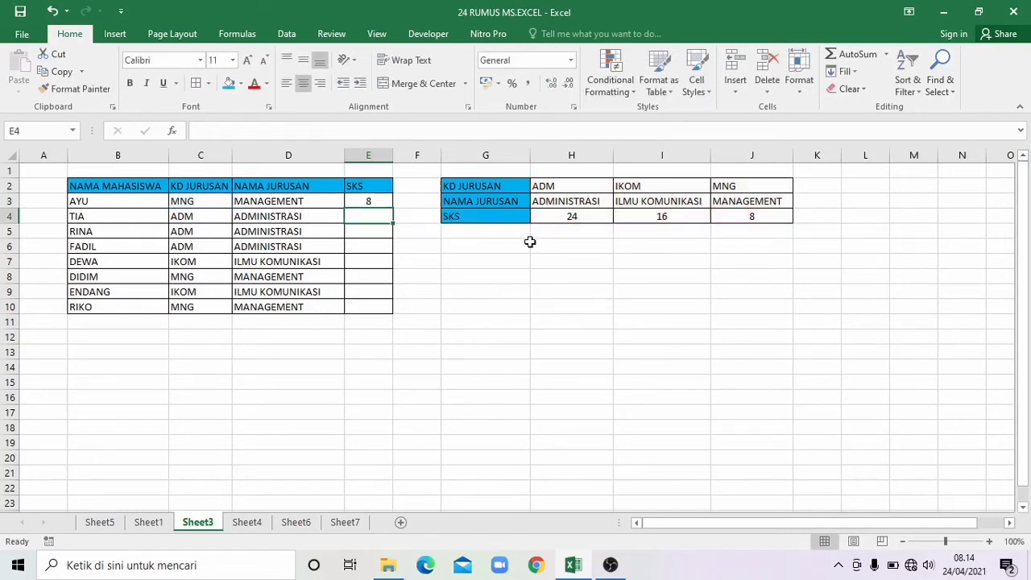
Step: Make the HLOOKUP table range in E3 absolute as $H$2:$J$4
left_click(376, 200)
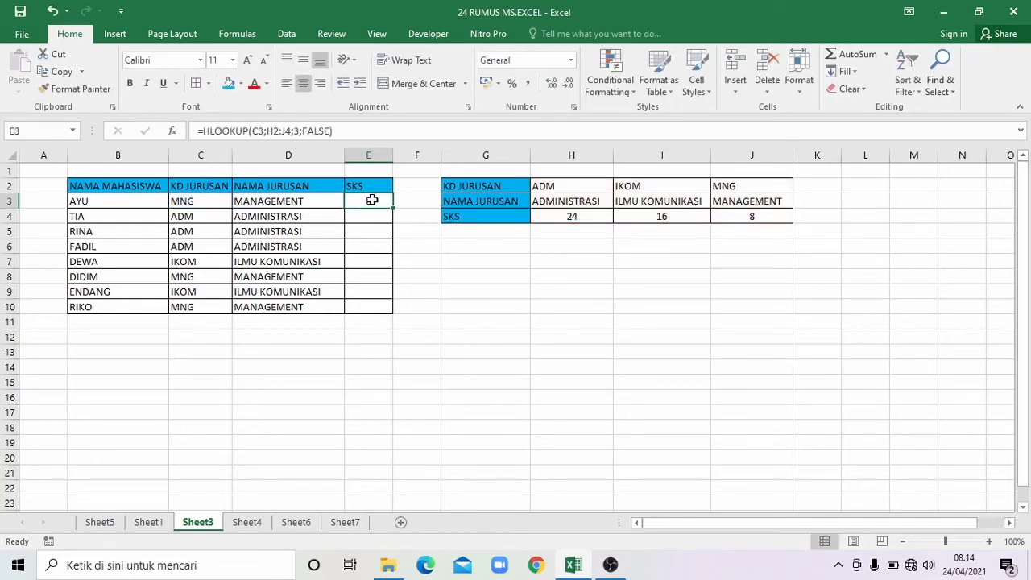
double_click(373, 201)
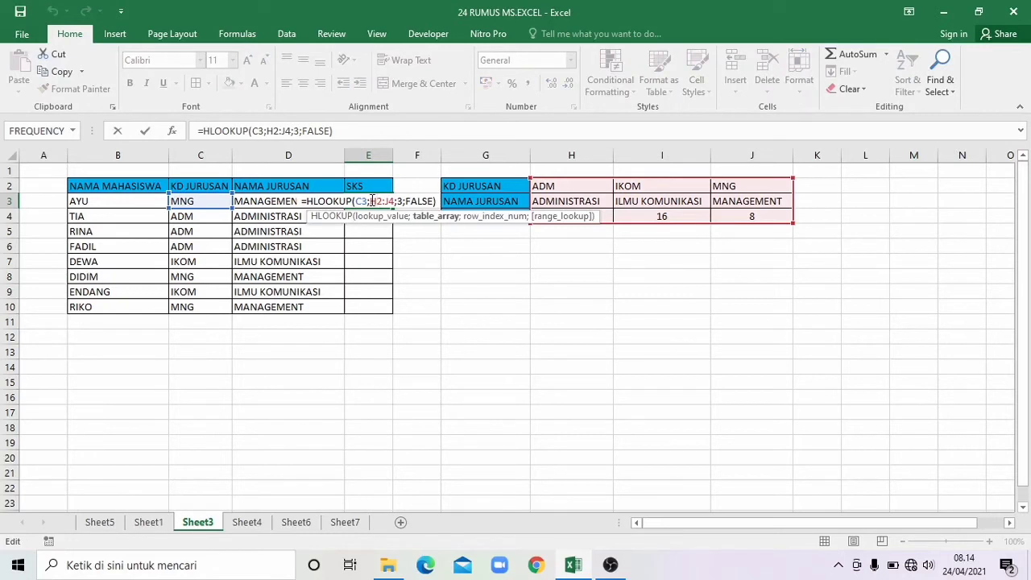
left_click_drag(371, 201, 394, 201)
key("F4")
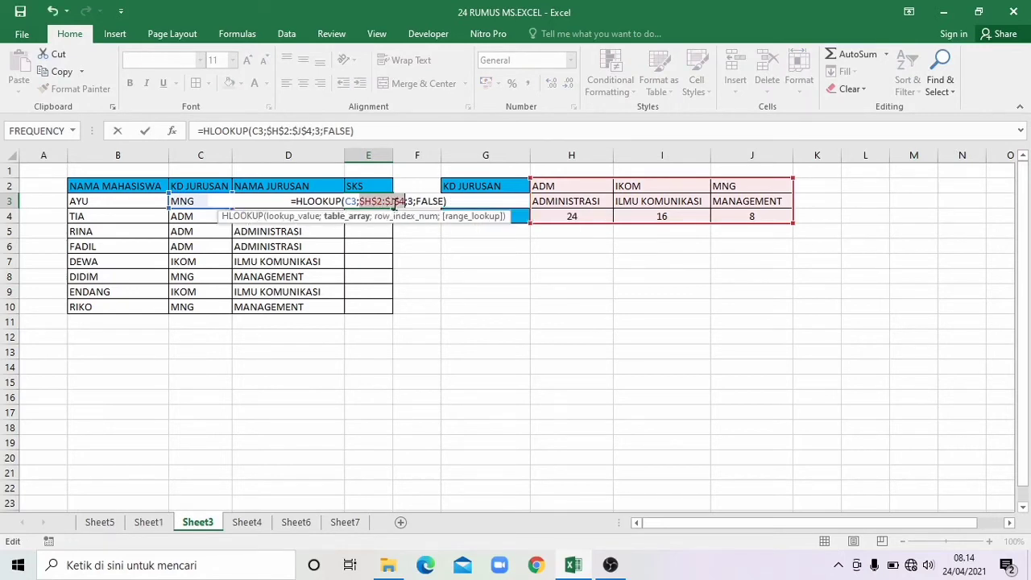
key("ctrl+Return")
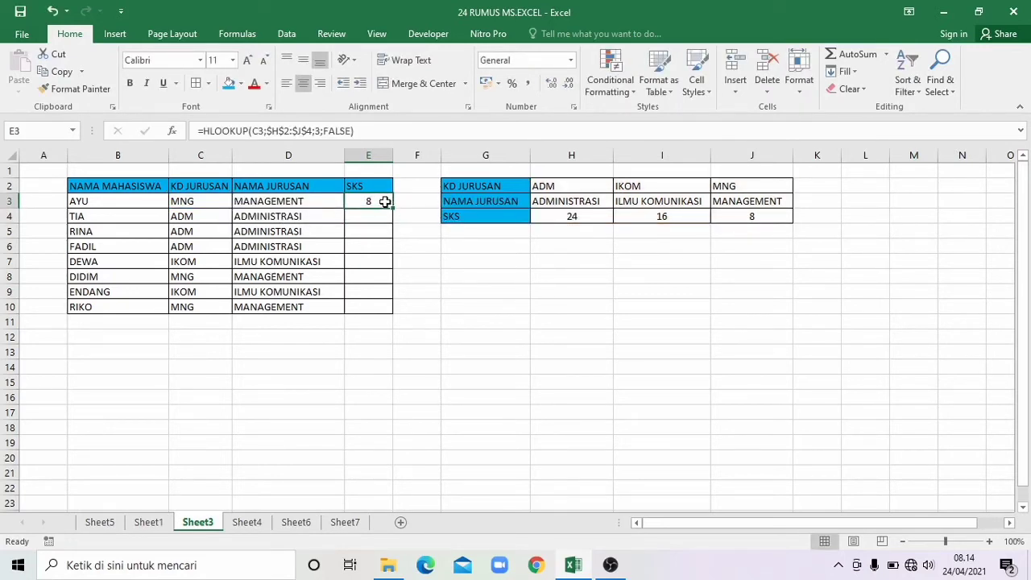
mouse_move(390, 206)
left_mouse_down()
mouse_move(391, 297)
mouse_move(380, 204)
left_mouse_up()
double_click(382, 202)
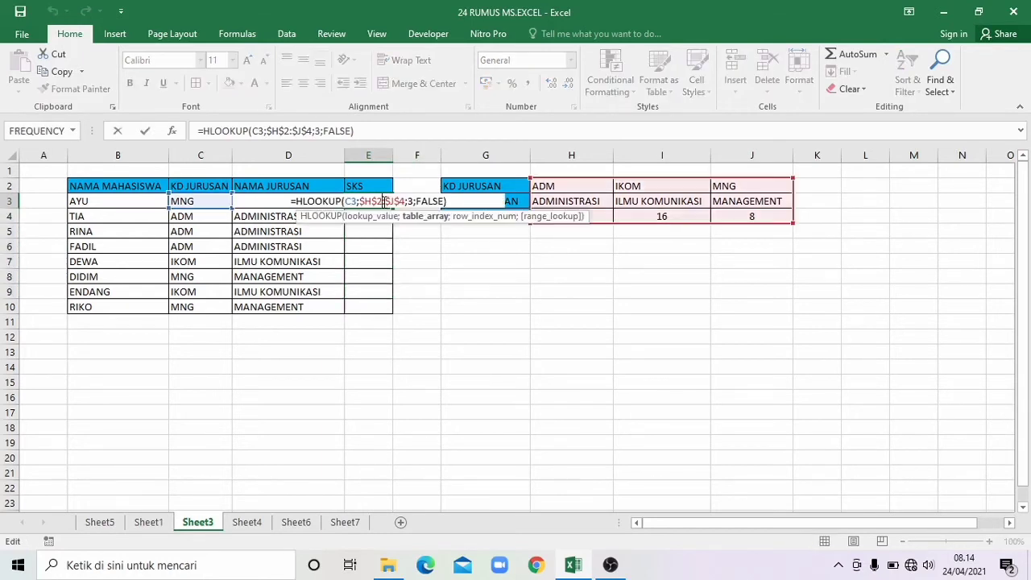
left_click(426, 278)
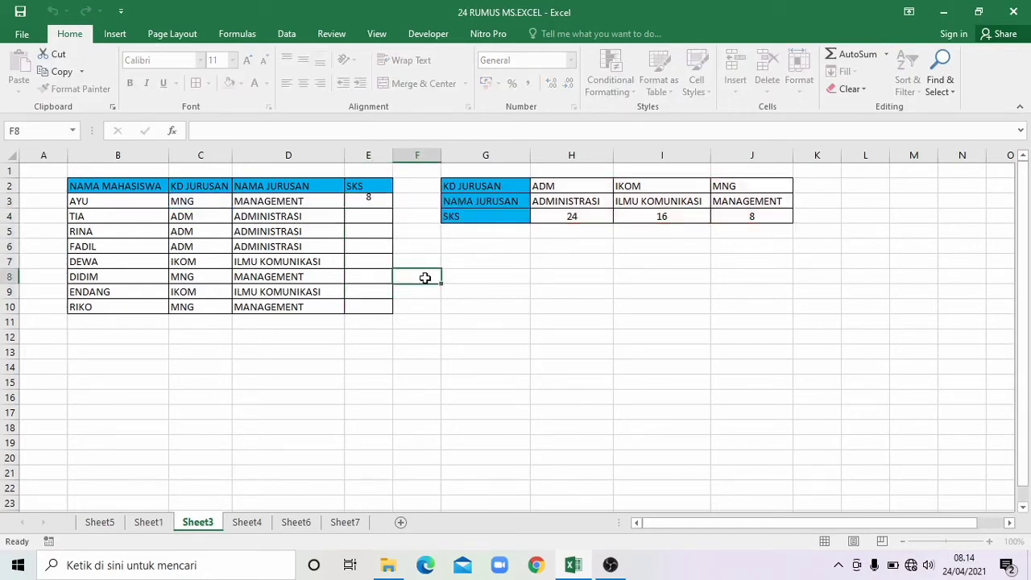
Step: Fill the HLOOKUP formula from E3 down to E10 to complete the SKS column
left_click(383, 204)
left_click_drag(390, 206, 387, 308)
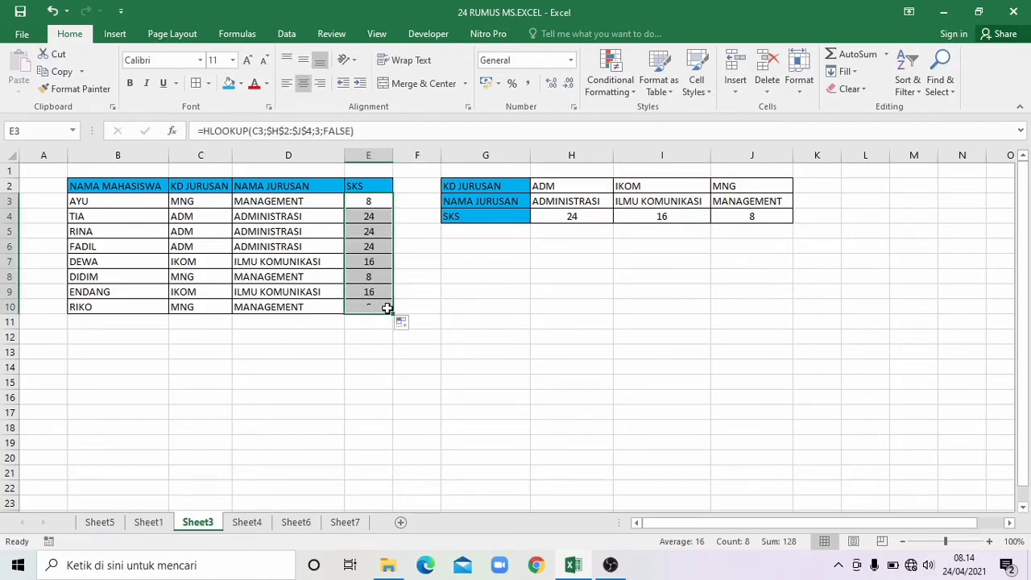
left_click(426, 322)
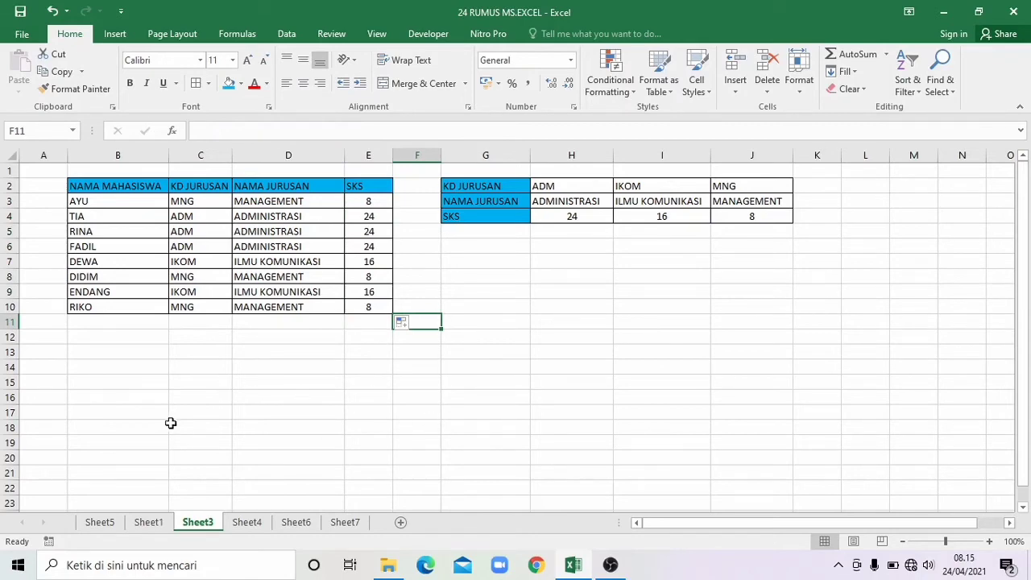
left_click(610, 567)
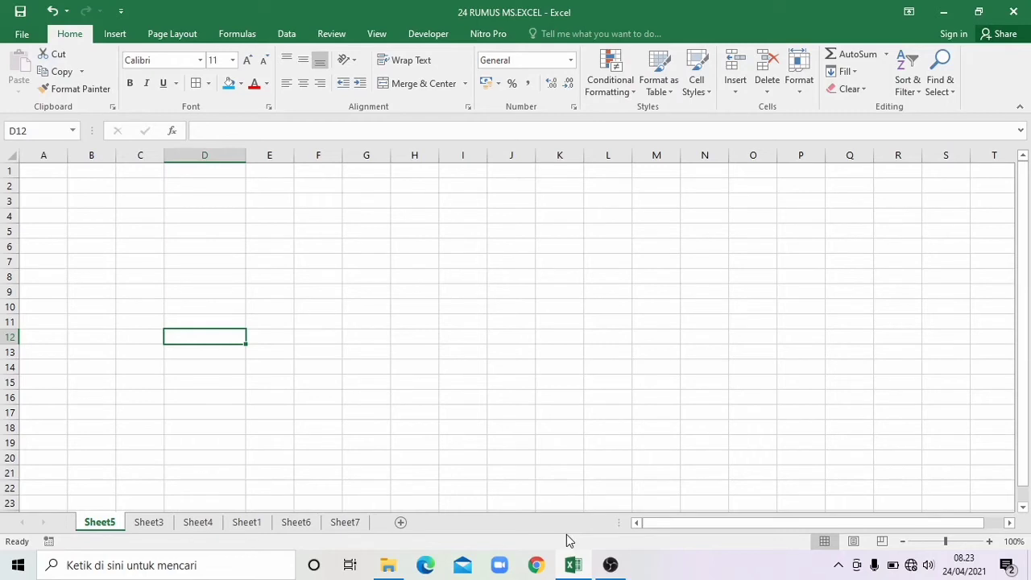
Step: Enter =DATE(2020;2;2) in cell D7 of the empty Sheet5
left_click(201, 260)
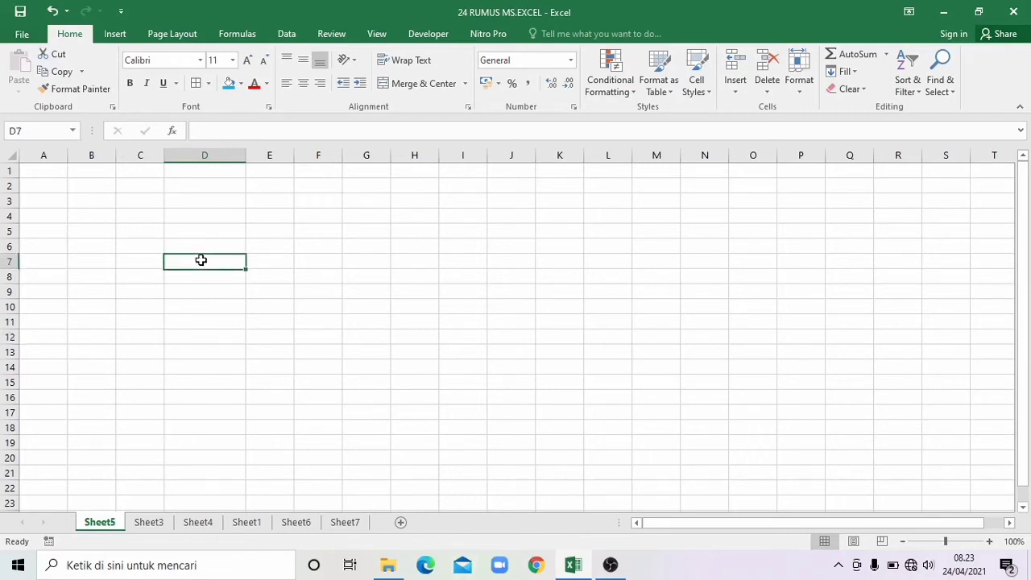
type("=DATE")
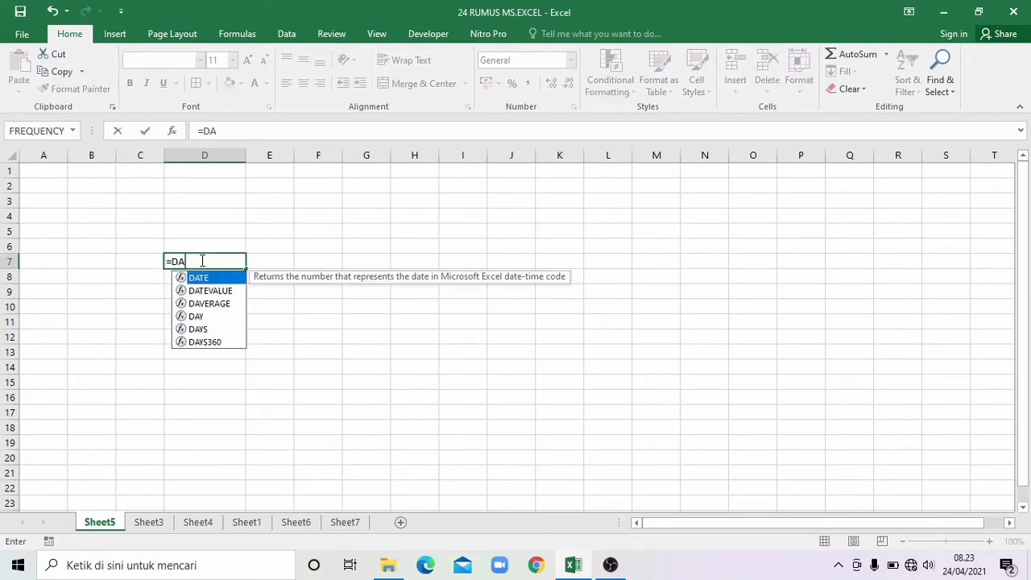
double_click(213, 278)
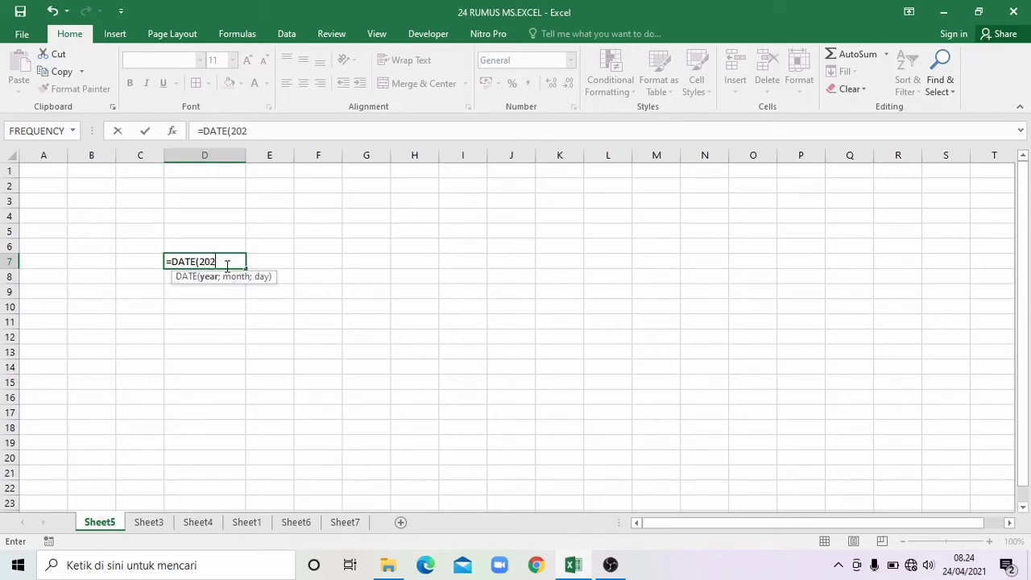
type("2020;")
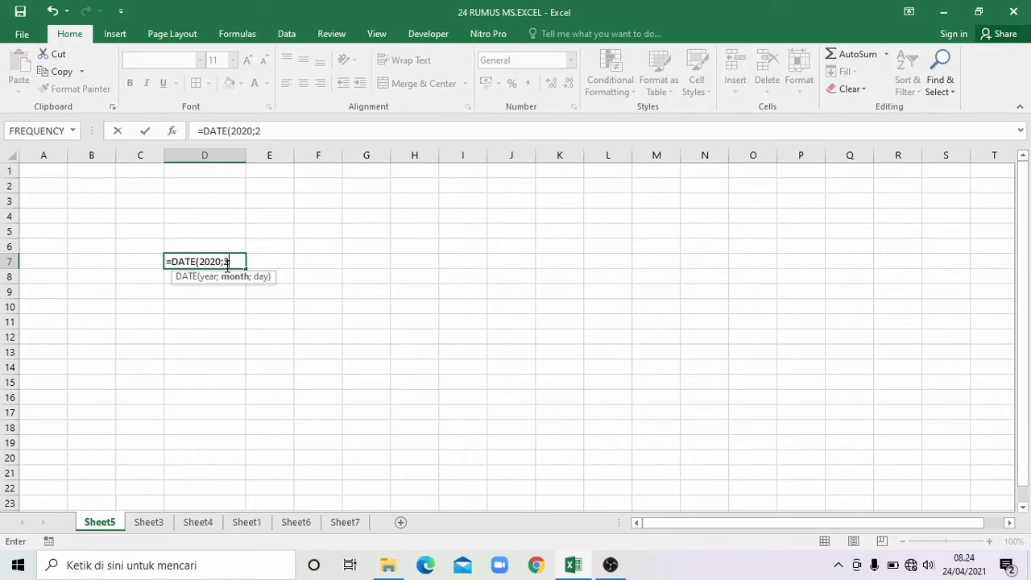
type("2;2")
key("Return")
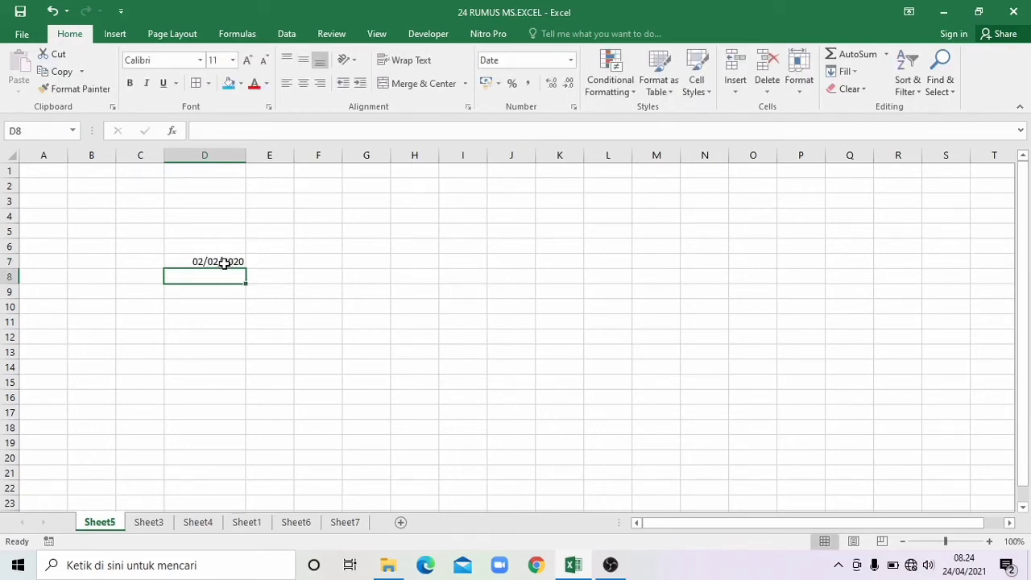
Step: Format the date in D7 with the Indonesian long date type "14 Maret 2012"
left_click(226, 266)
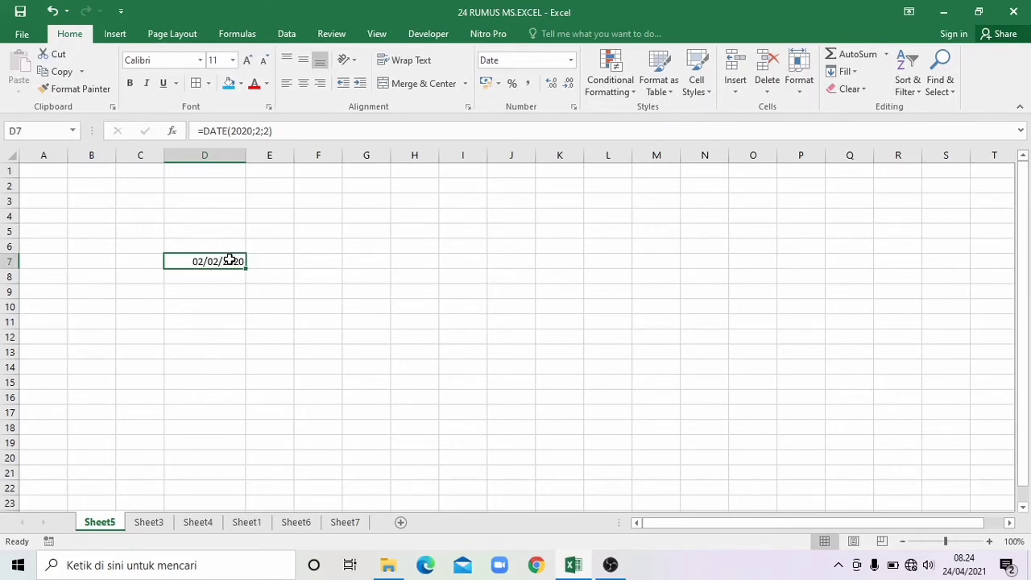
right_click(229, 260)
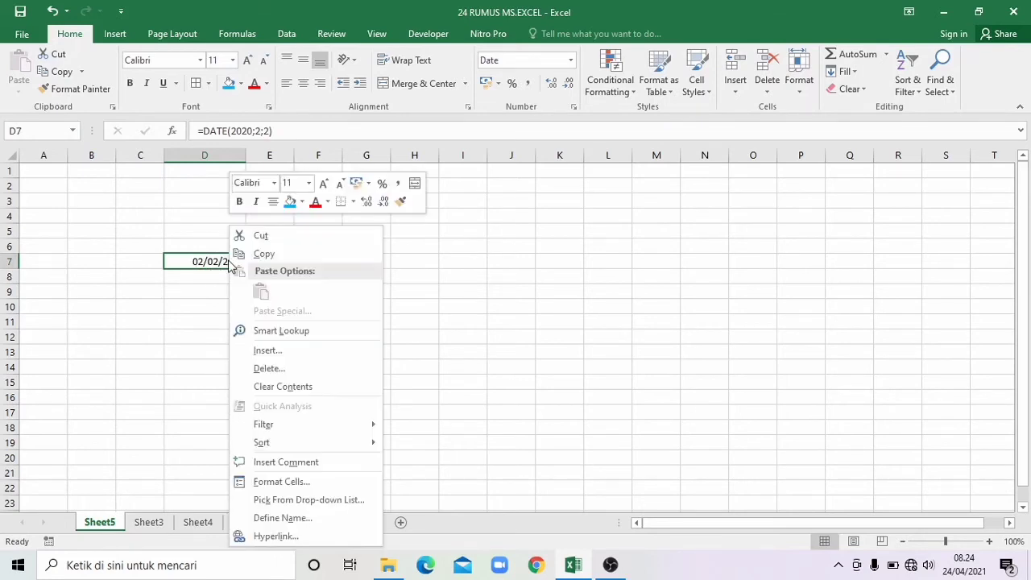
left_click(281, 482)
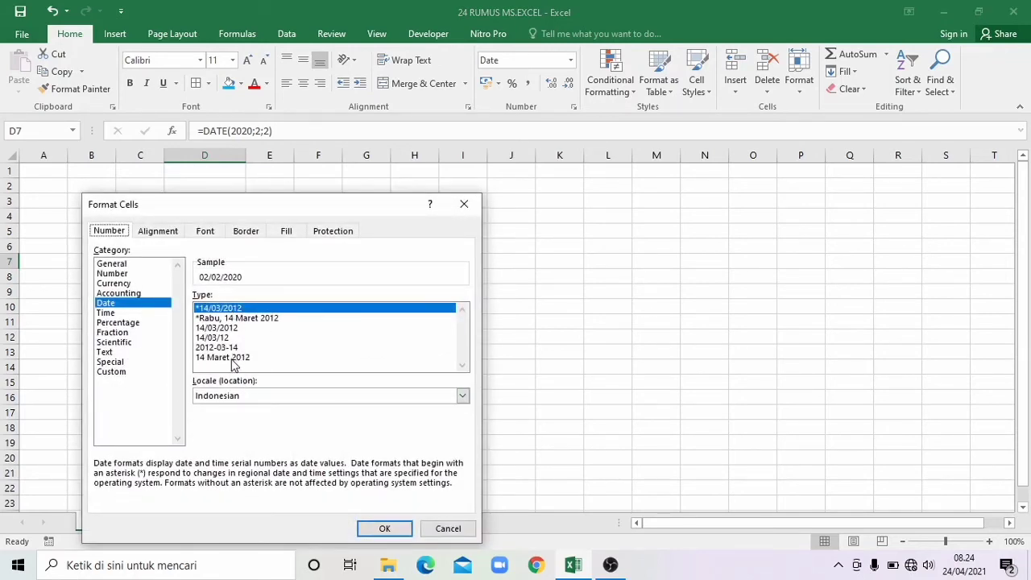
left_click(229, 357)
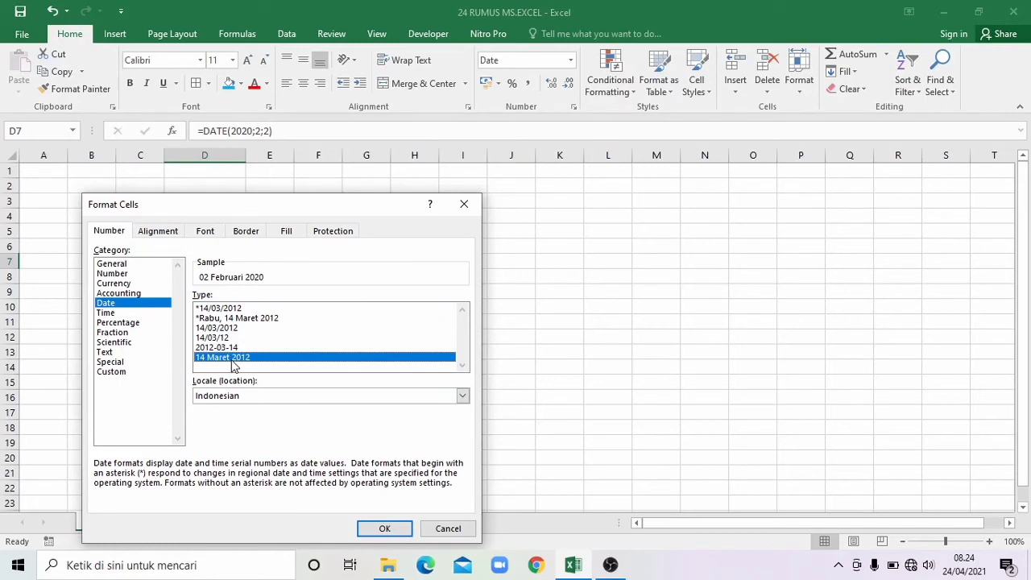
key("Return")
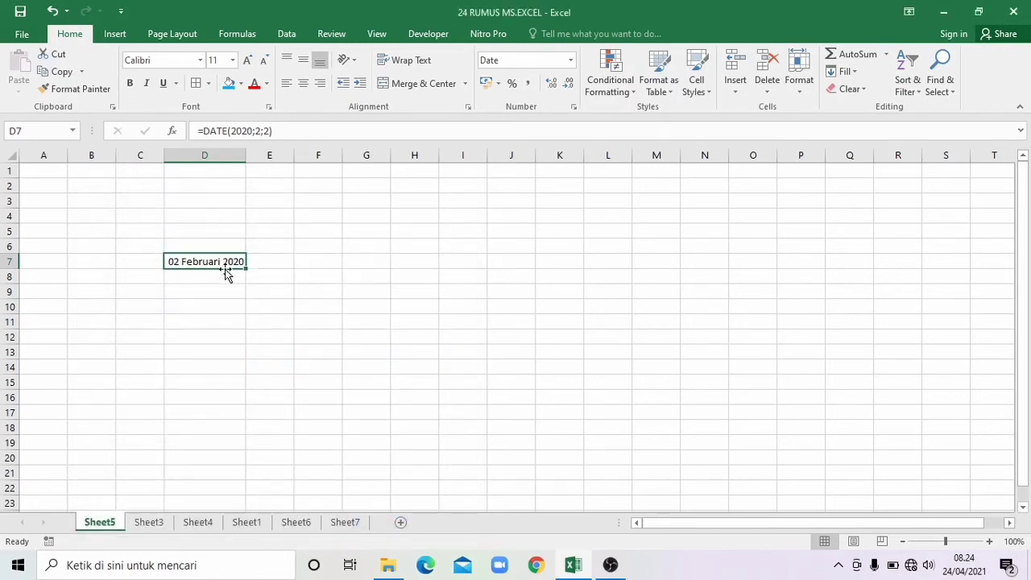
Step: Apply the custom date format dd-mmm-yy to the date in cell D7
right_click(223, 261)
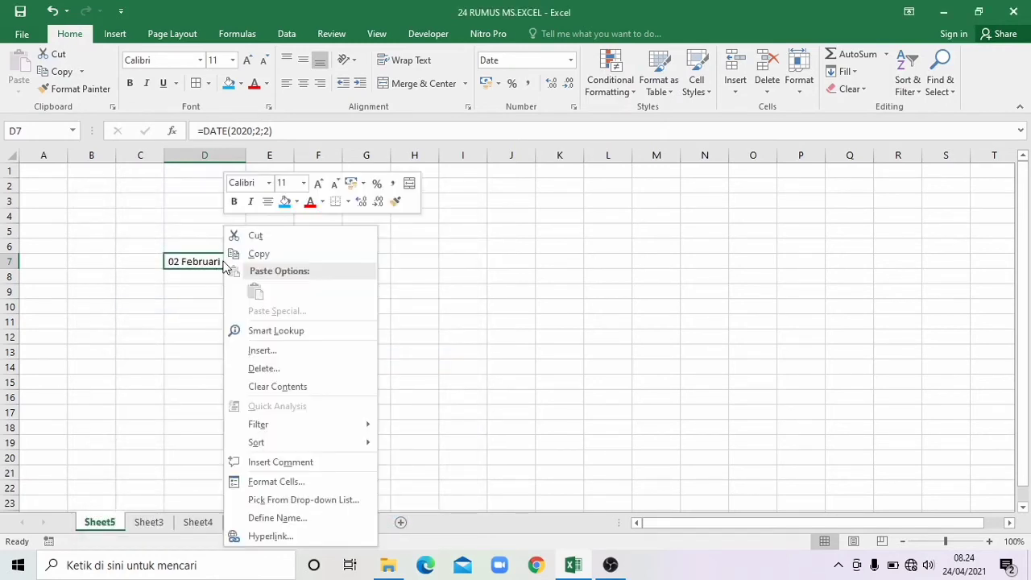
left_click(279, 484)
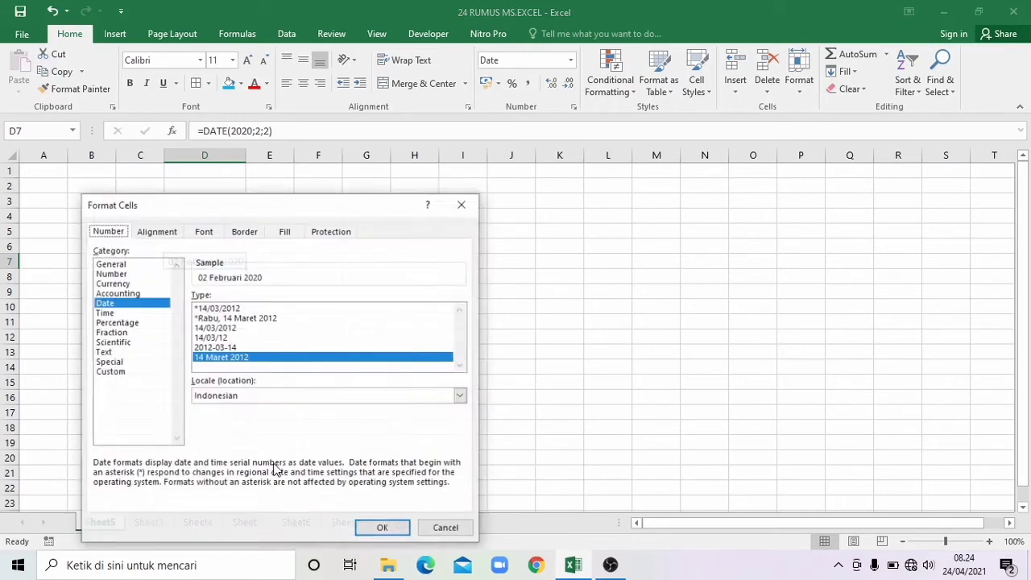
left_click(113, 373)
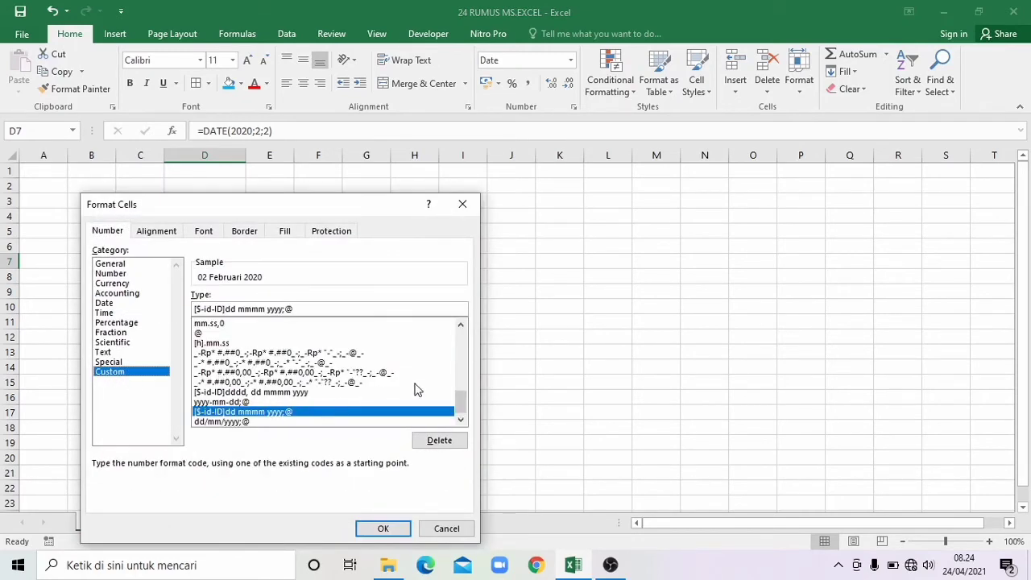
left_click_drag(462, 397, 460, 376)
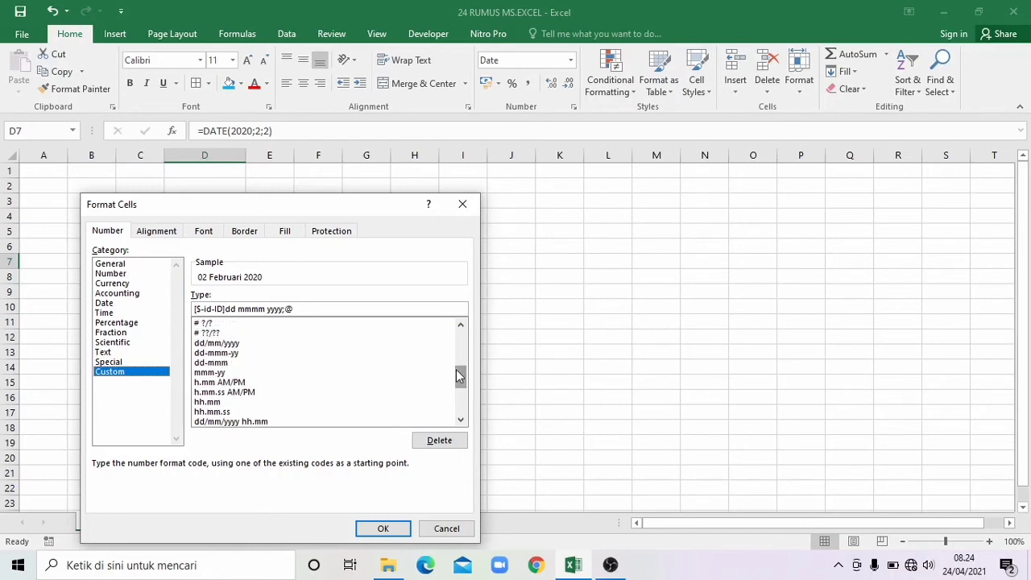
left_click(228, 355)
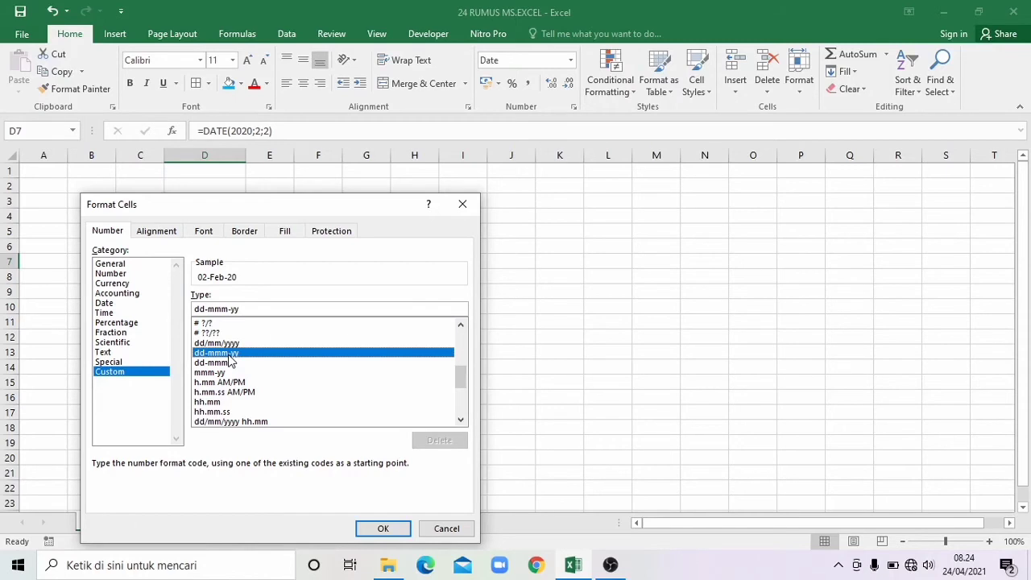
double_click(228, 354)
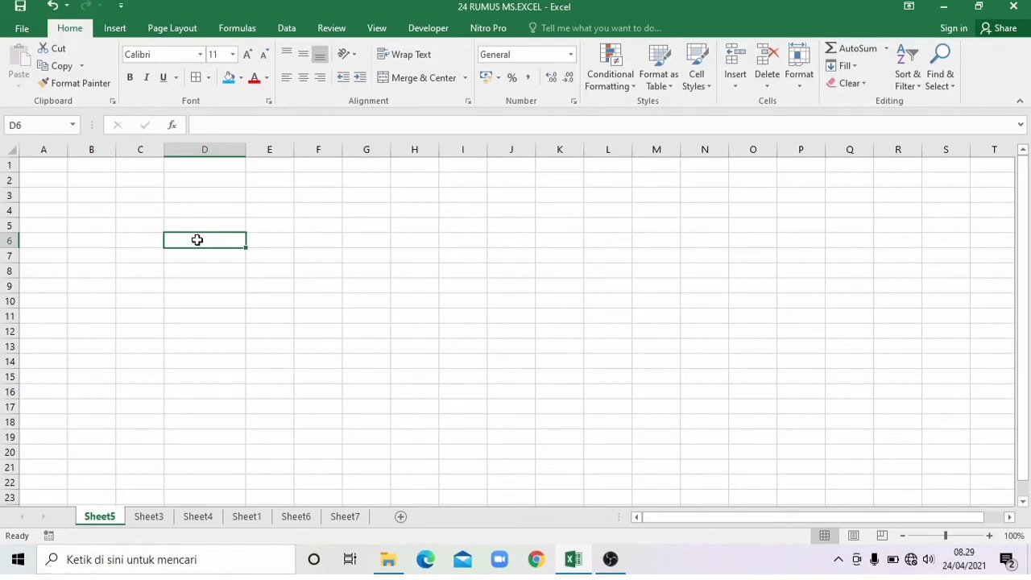
Step: Enter =SUBSTITUTE("aku adalah manusia biasa";"aku";"saya") in cell D6
type("=")
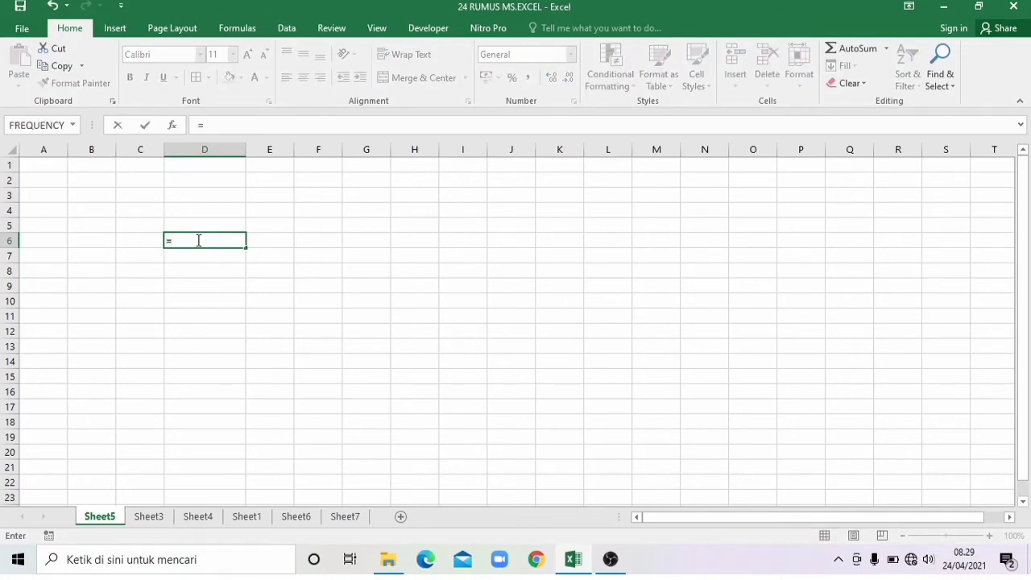
type("sub")
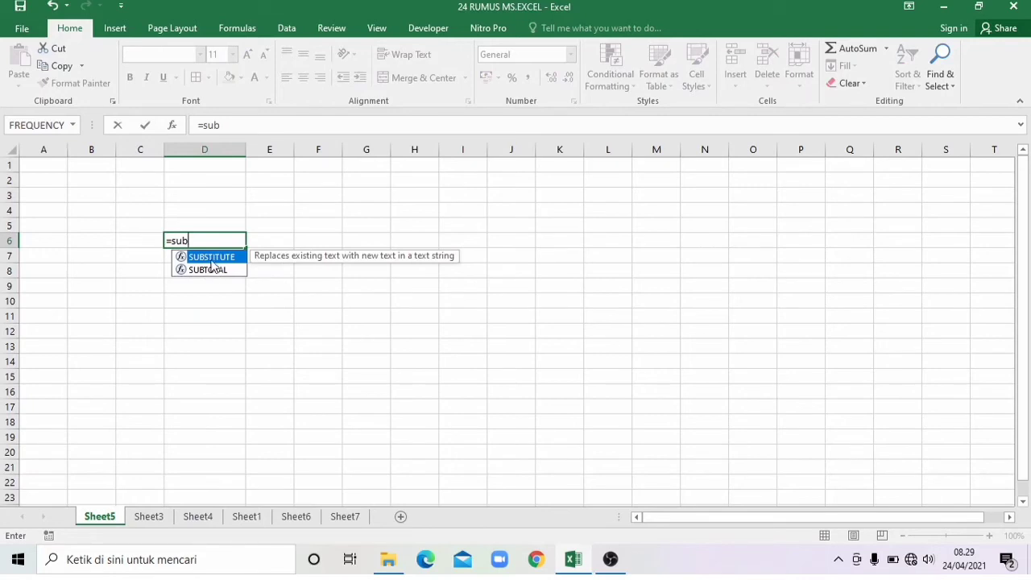
double_click(210, 259)
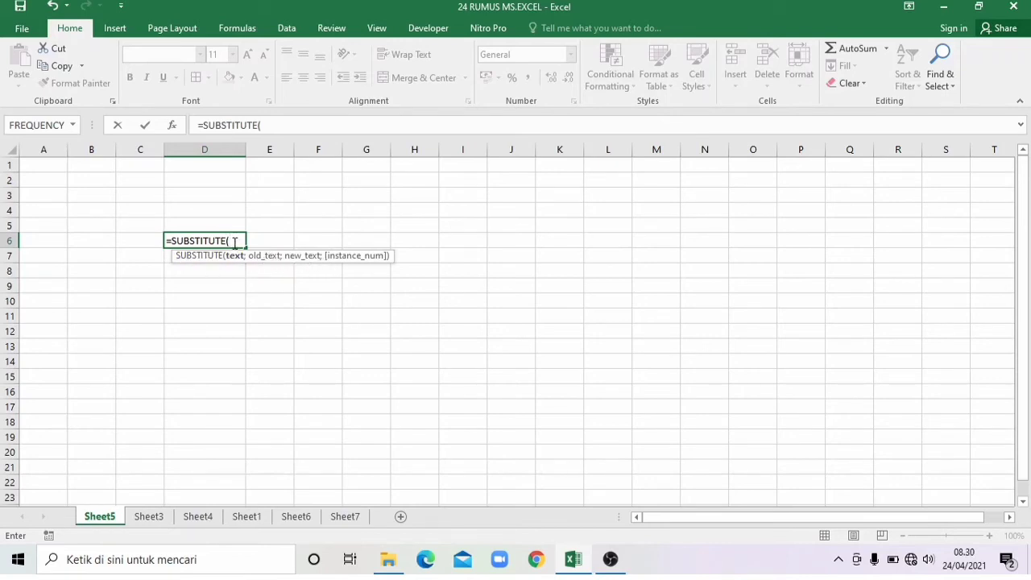
type("\"aku adalah")
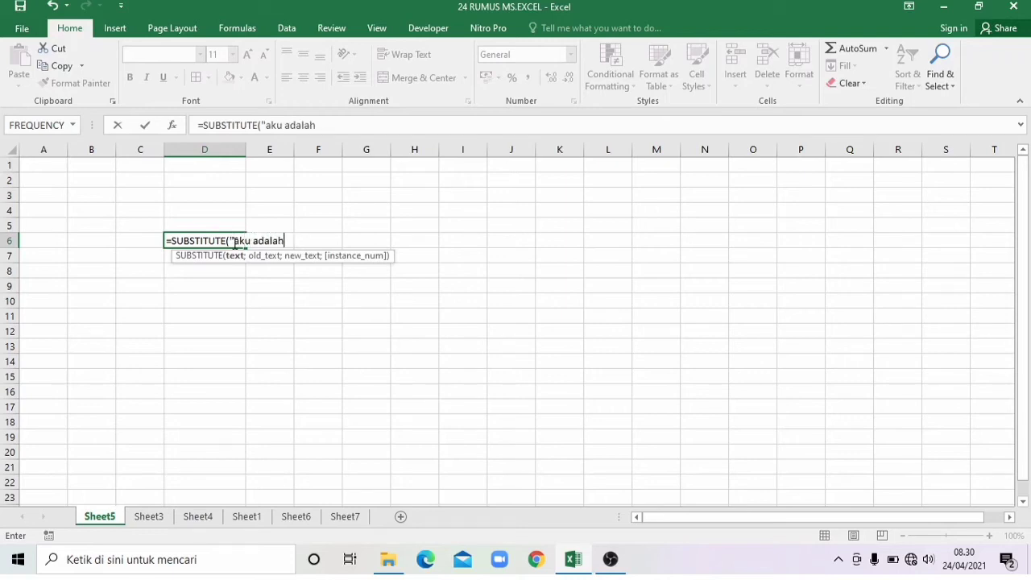
type(" manusia biasa")
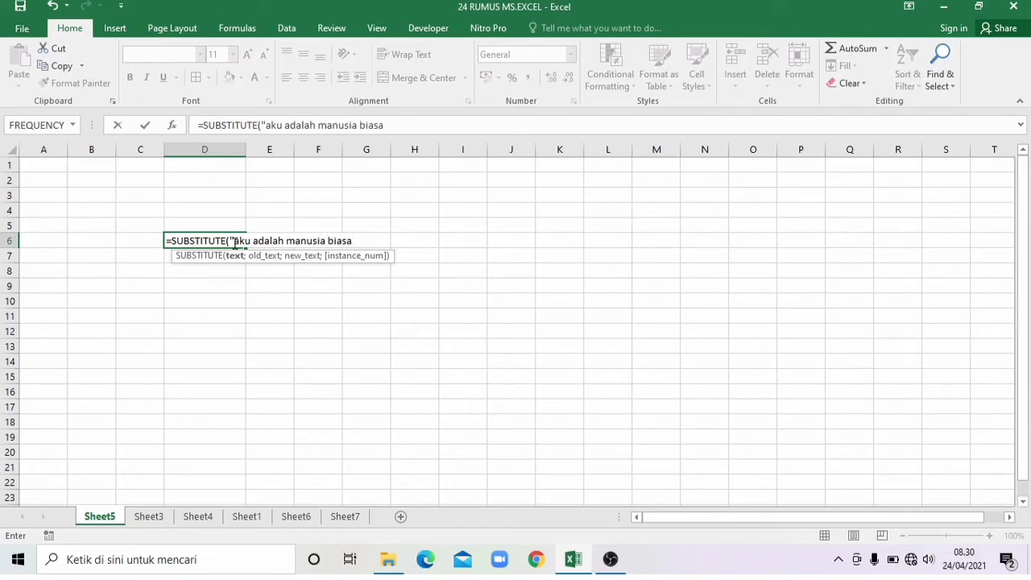
type("\";\"aku'")
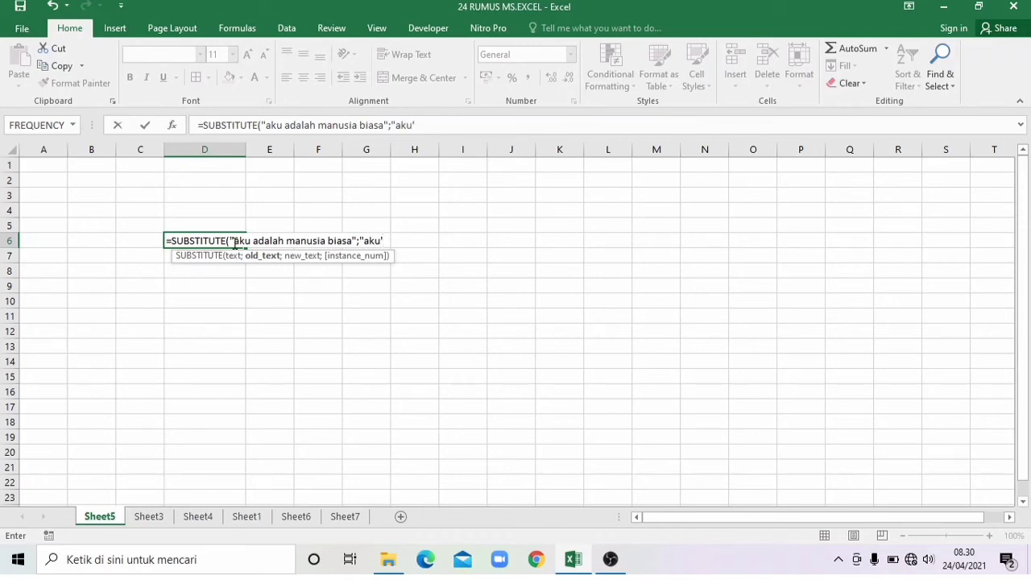
key("BackSpace")
type("\";")
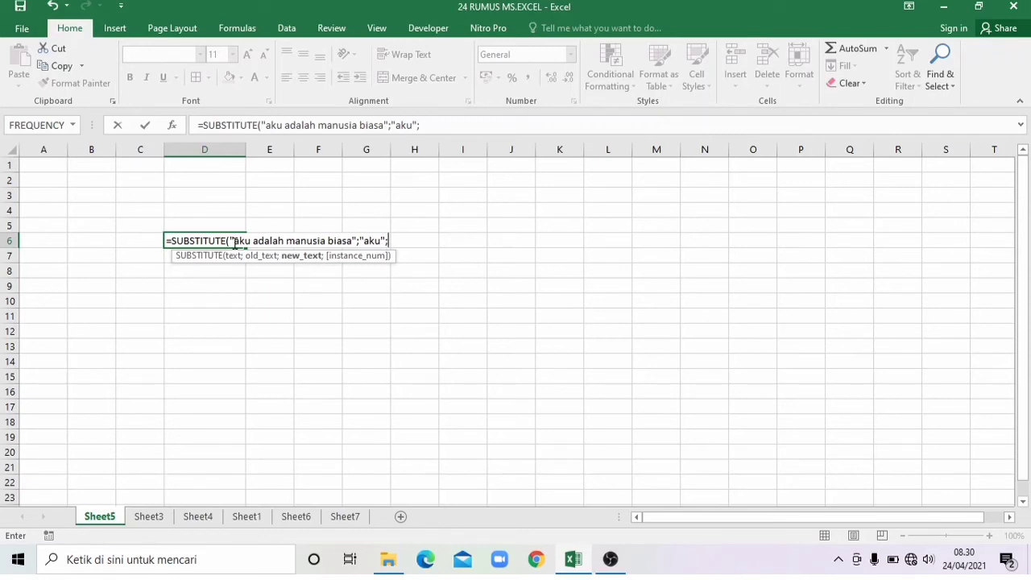
type("\"saya\"")
key("Return")
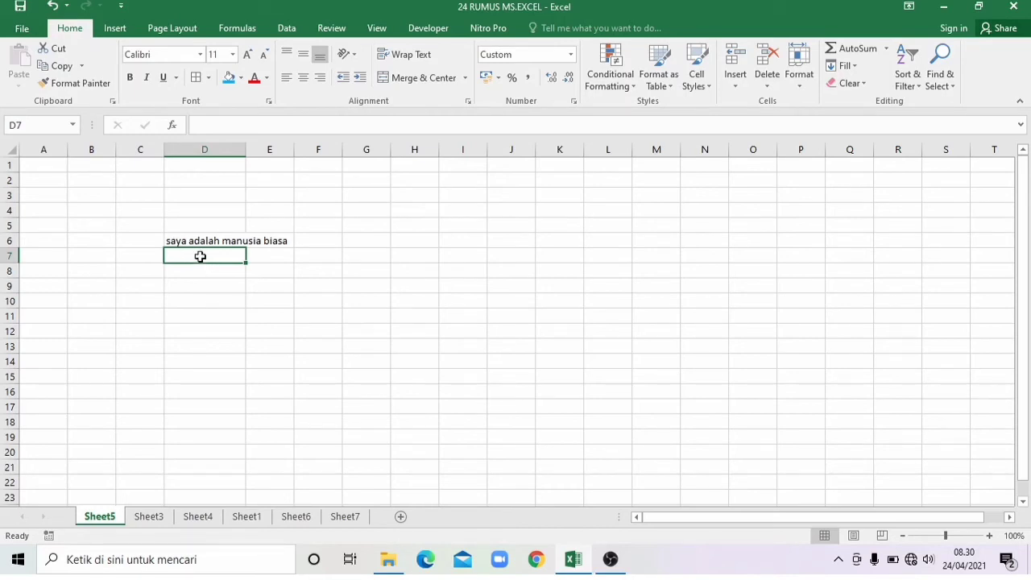
Step: Enter =SUBSTITUTE(D6;"saya";"aku") in cell D7 and review both formulas
type("=sum")
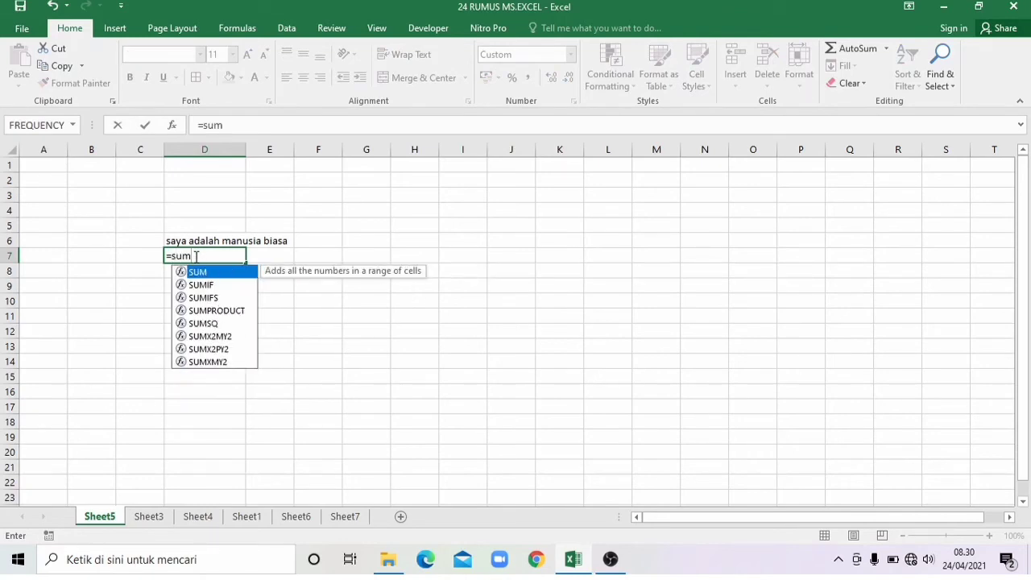
key("BackSpace")
key("BackSpace")
type("ub")
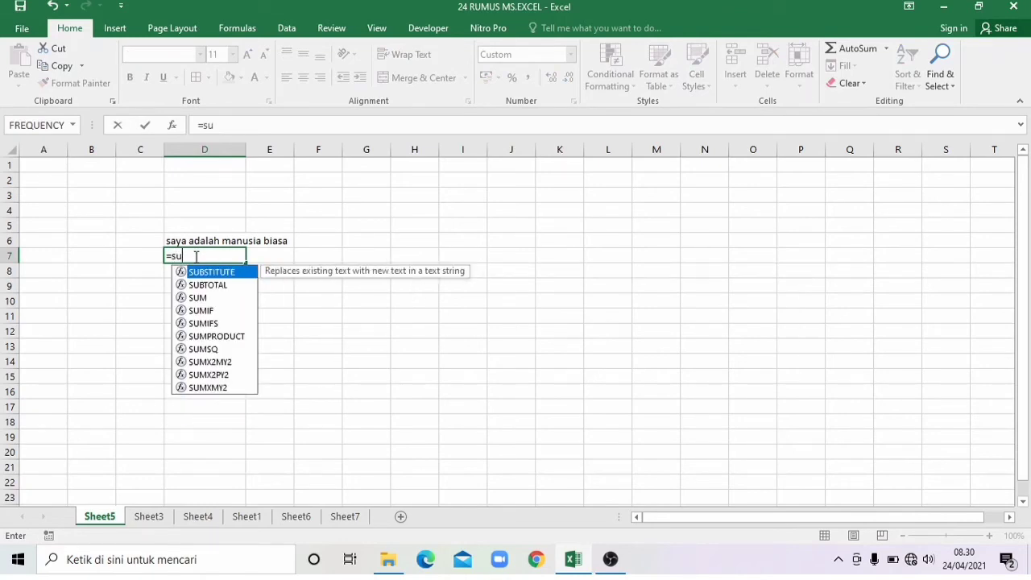
double_click(211, 273)
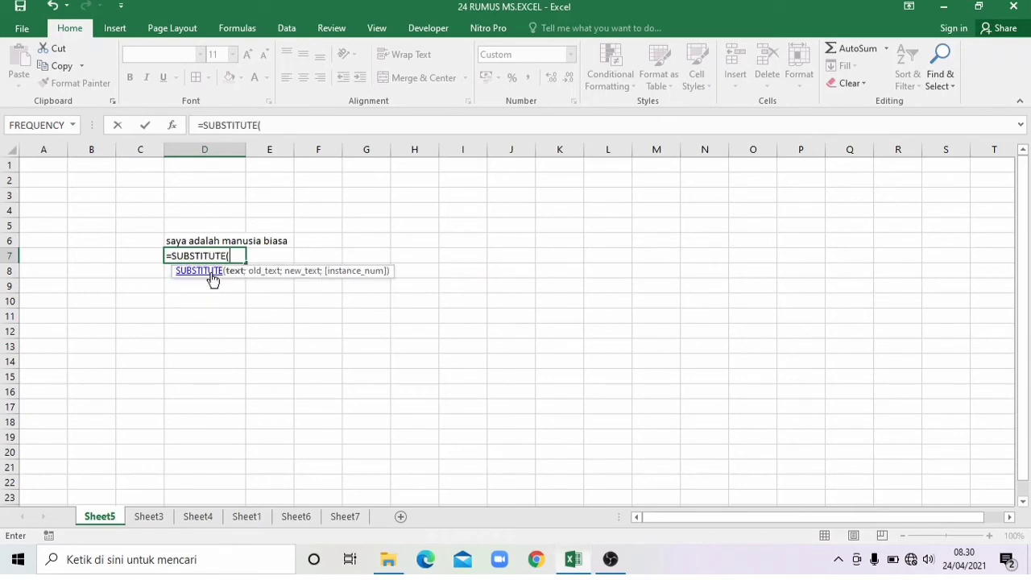
left_click(181, 240)
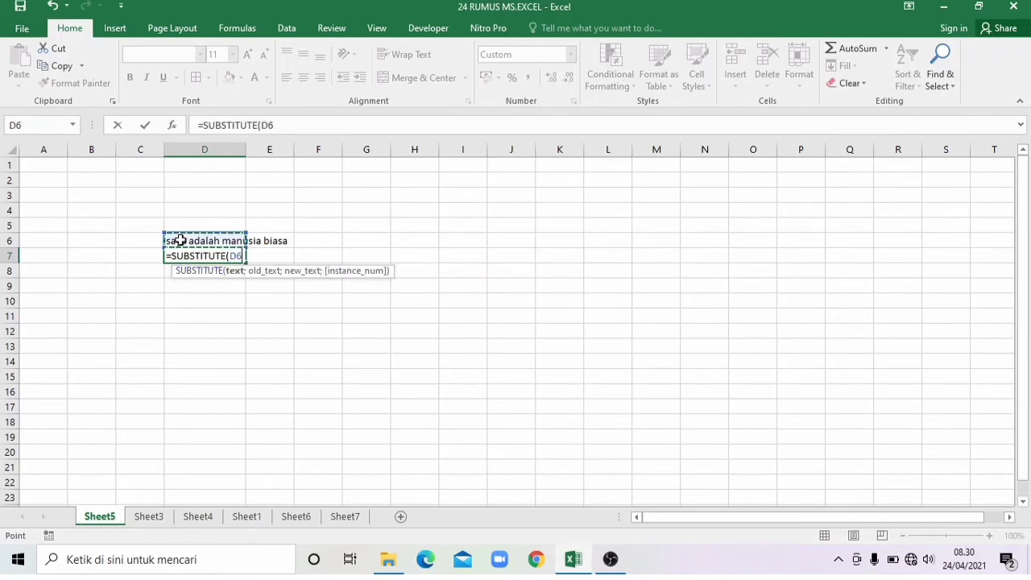
type(";")
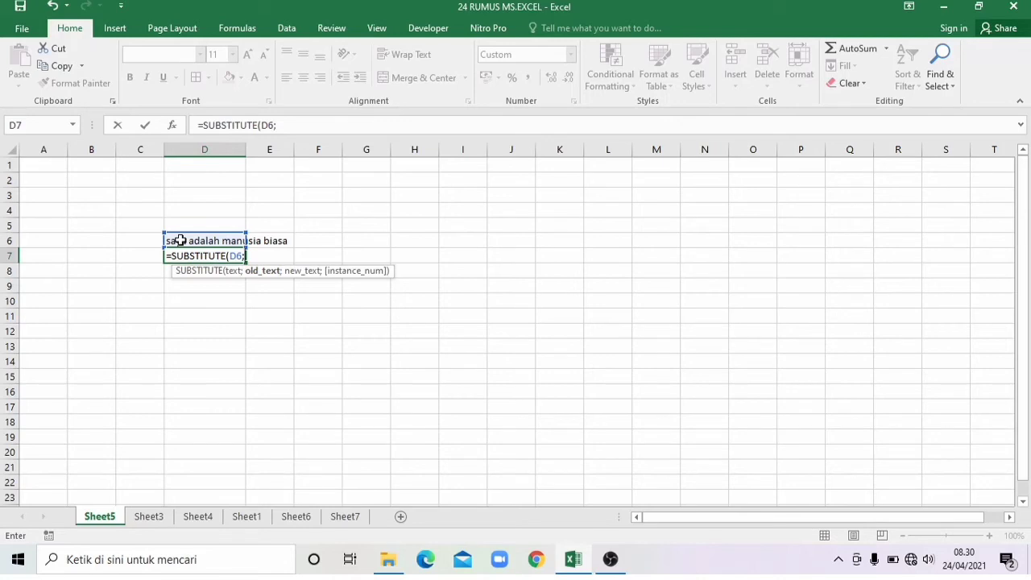
type("\"saya")
type("\"")
type(";'")
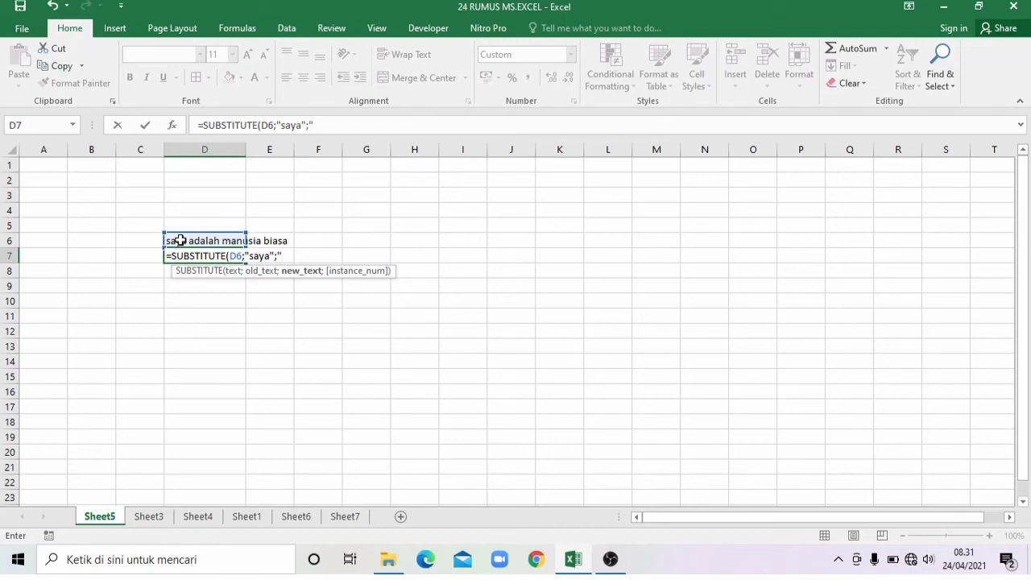
type("aku\"")
key("Return")
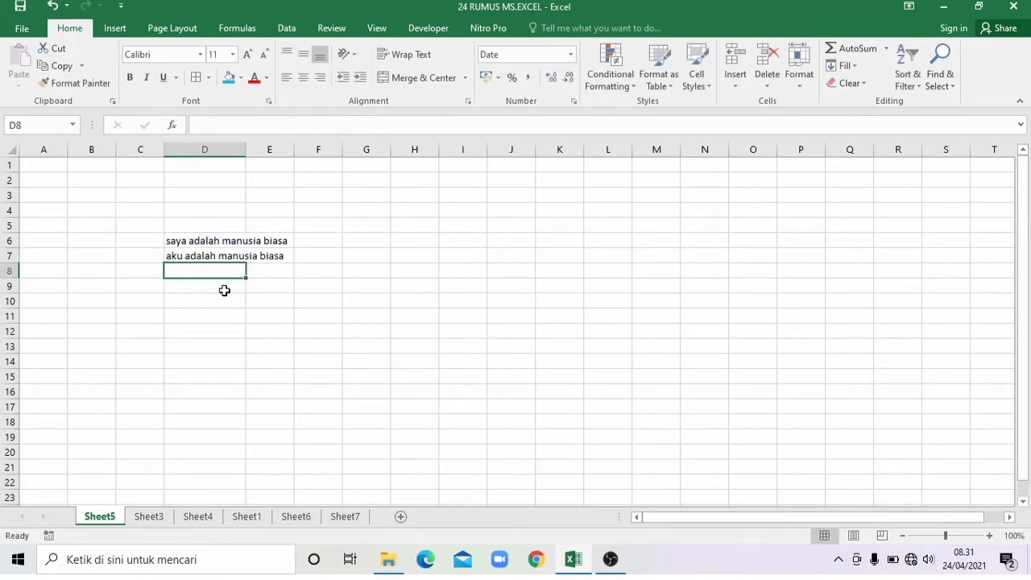
left_click(208, 241)
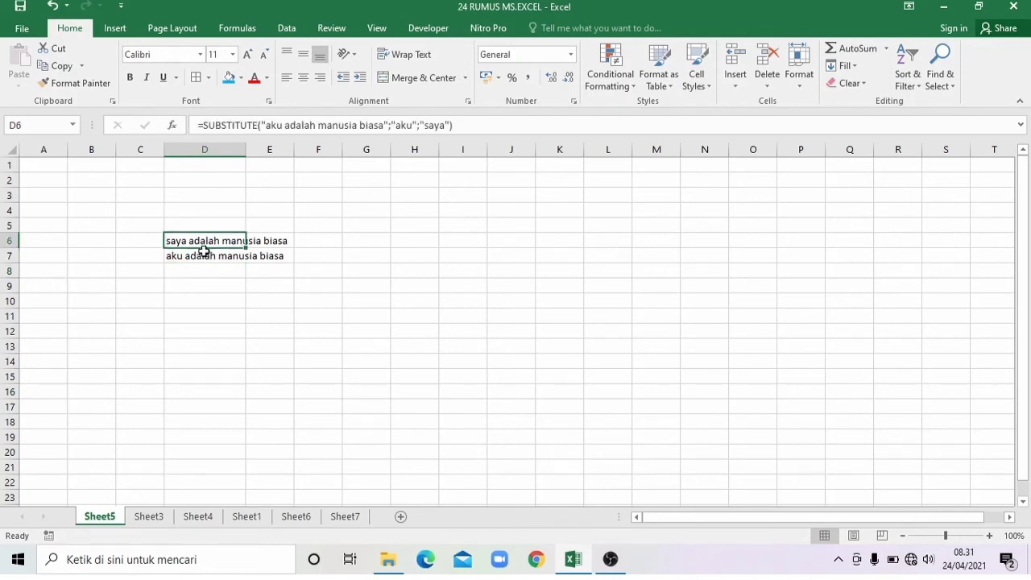
left_click(284, 242)
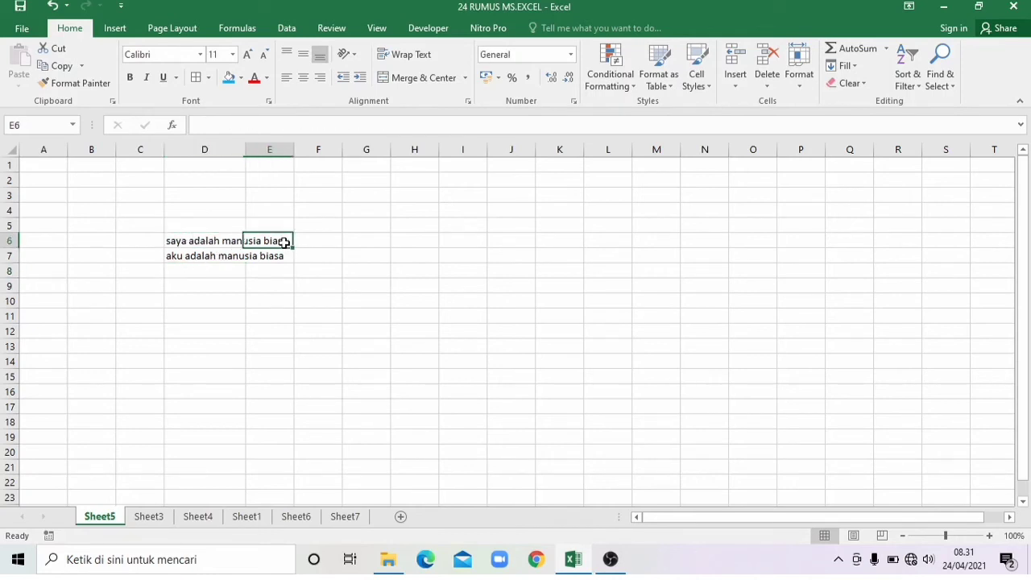
left_click(193, 257)
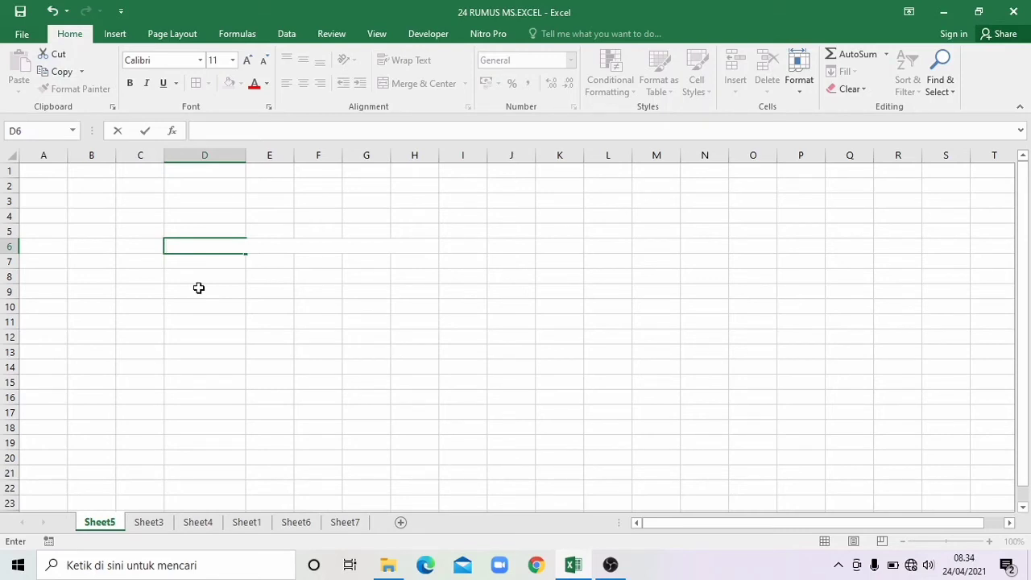
Step: Write "aku sangat menyukai kucing" in cell D6 with several extra spaces after "aku" and after "menyukai"
type("aku sang")
key("BackSpace")
key("BackSpace")
key("BackSpace")
key("BackSpace")
type("sangat")
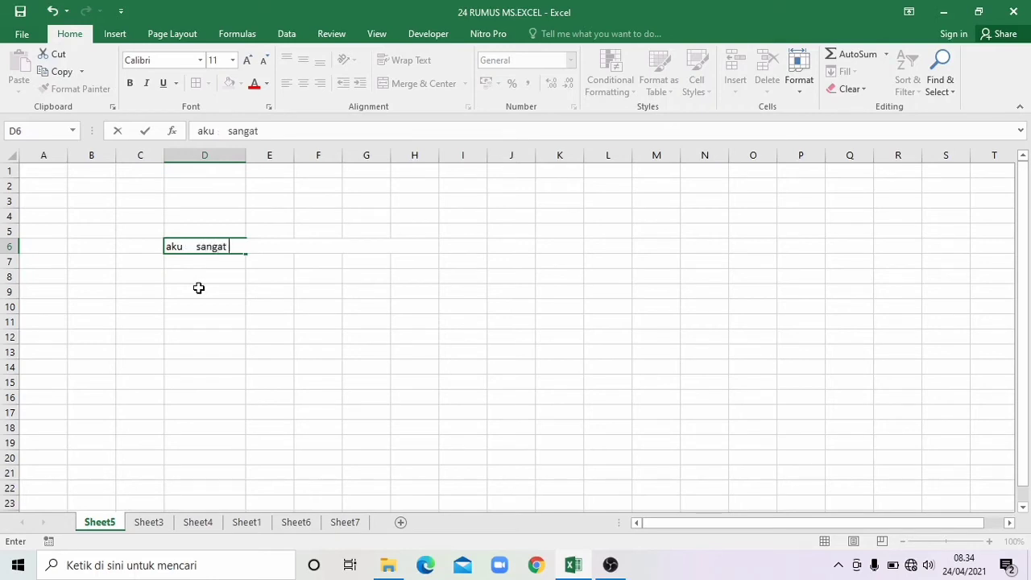
type(" g")
key("BackSpace")
type("r")
key("BackSpace")
type("menyuk")
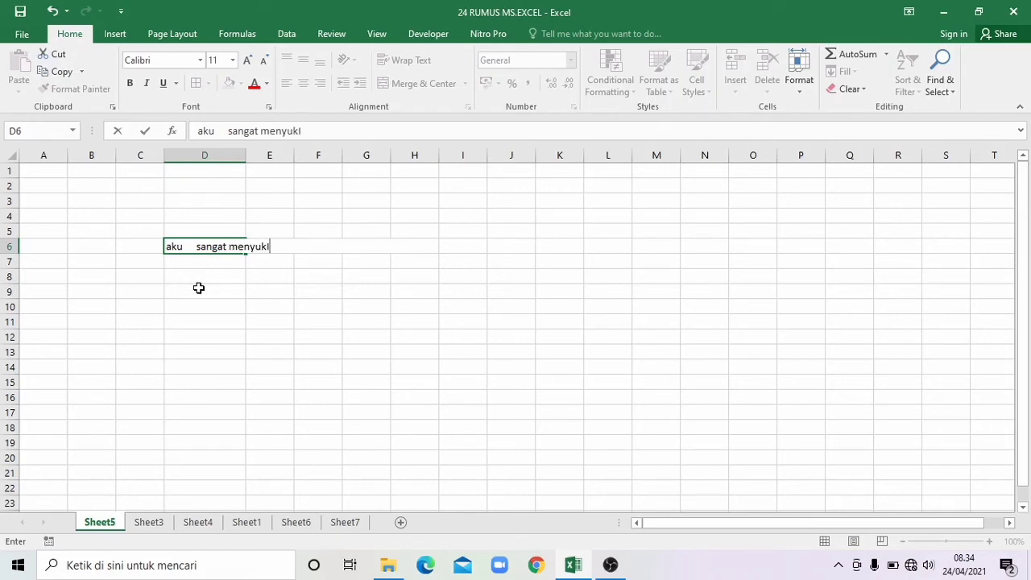
type("ai    lucin")
key("BackSpace")
key("BackSpace")
key("BackSpace")
key("BackSpace")
key("BackSpace")
type("kucinf")
key("BackSpace")
type("g")
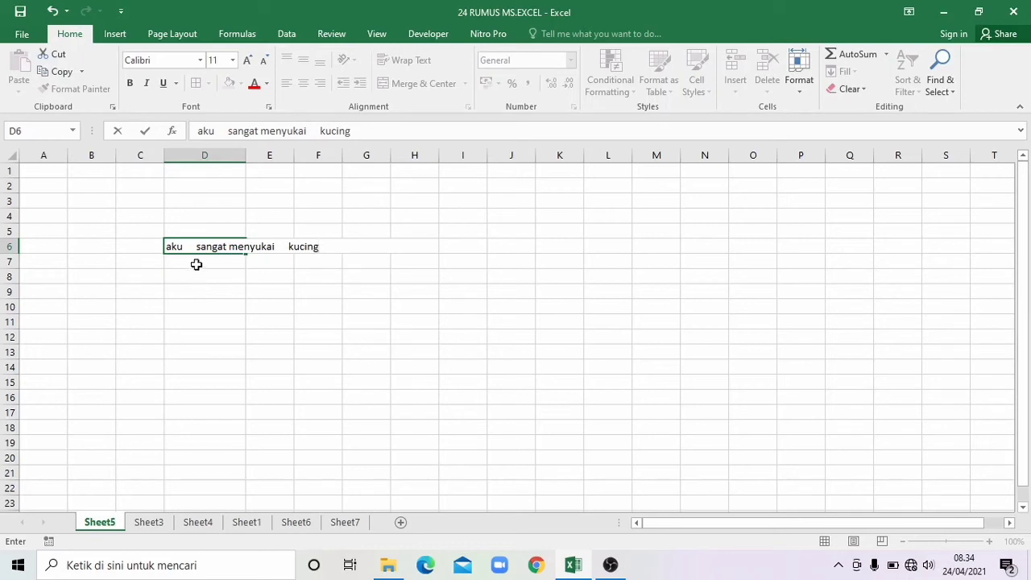
Step: Enter =TRIM(D6) in cell D7 to remove the extra spaces from the sentence in D6
left_click(189, 264)
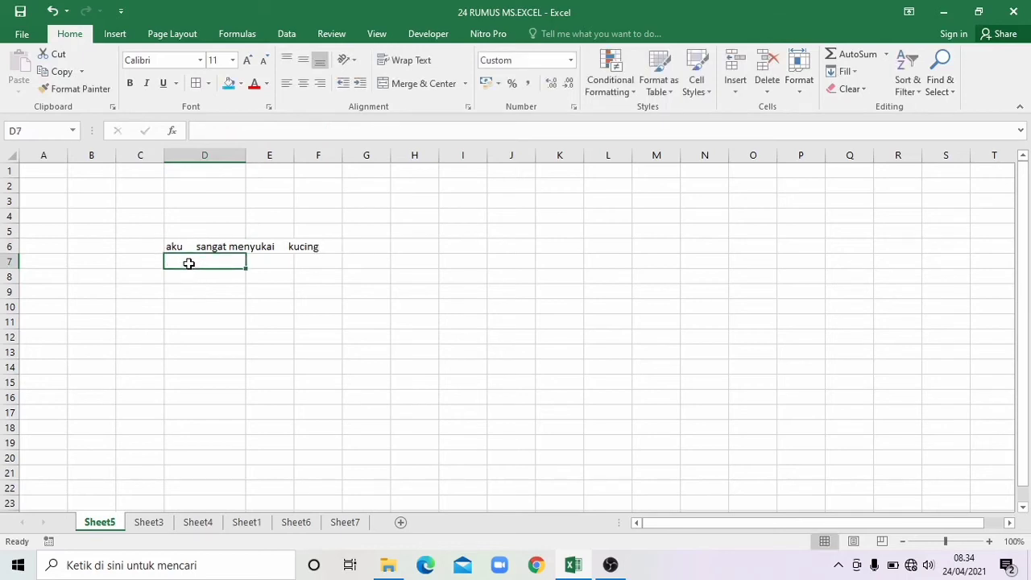
type("=")
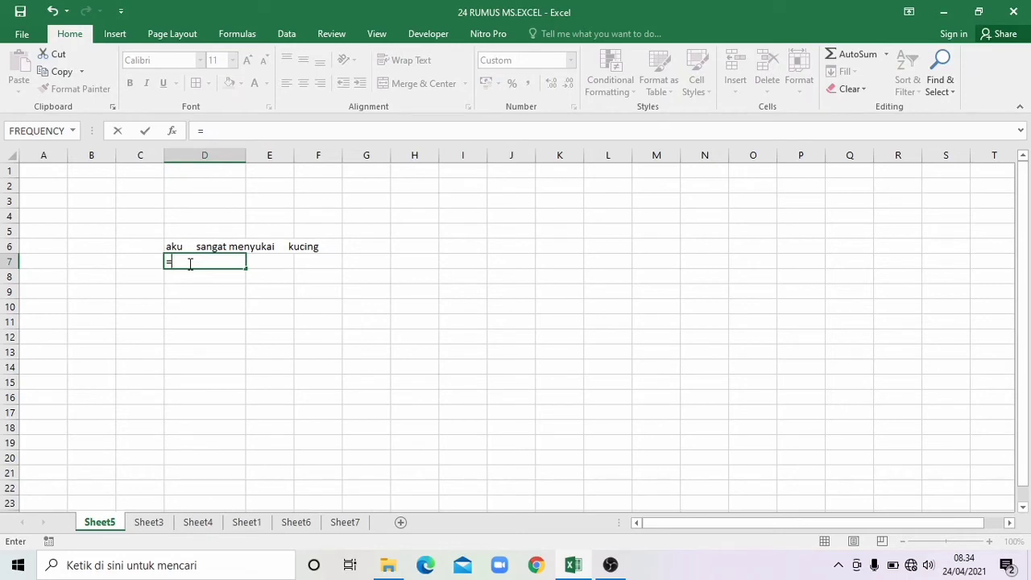
type("tr")
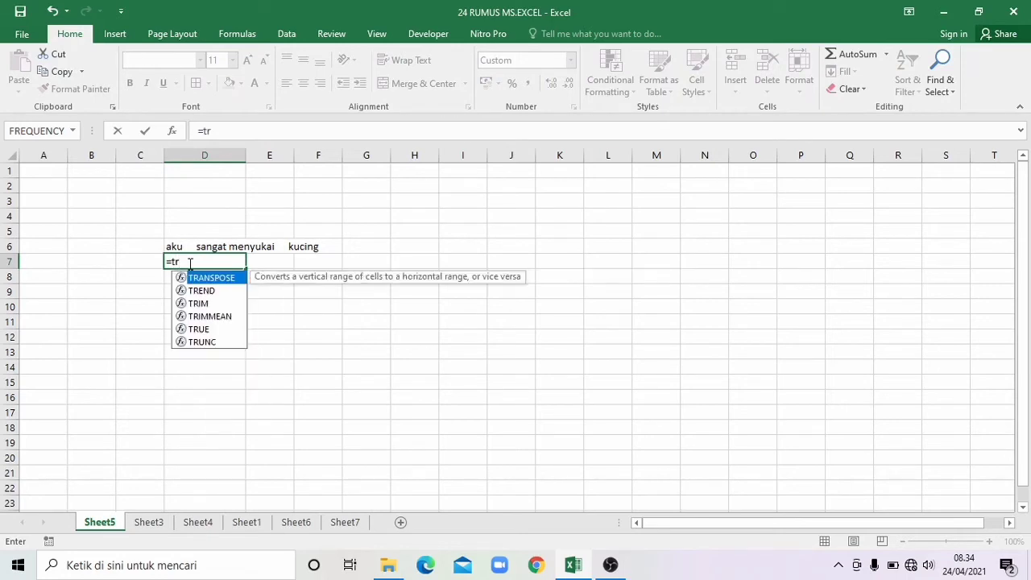
double_click(228, 301)
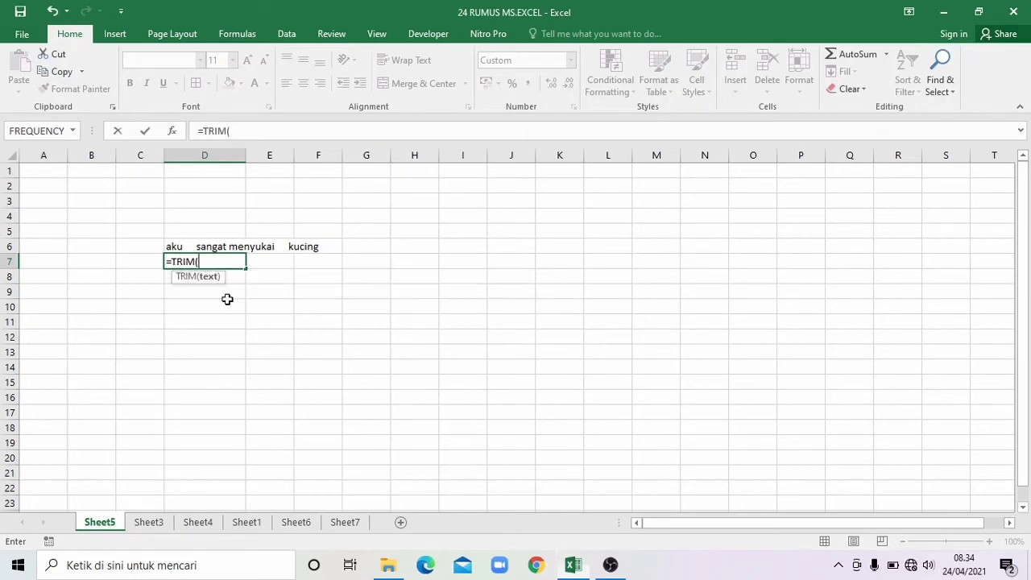
left_click(182, 246)
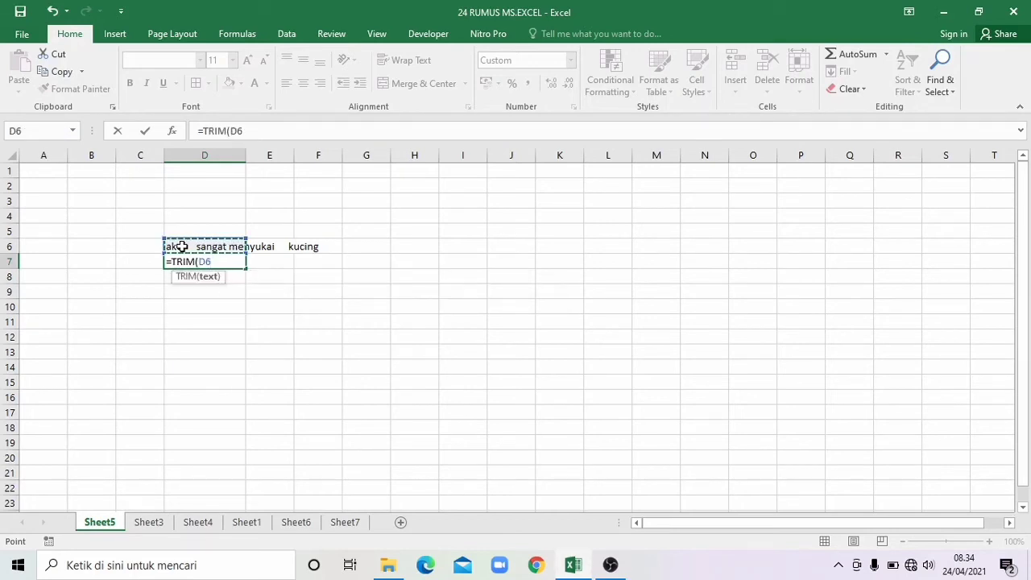
key("Return")
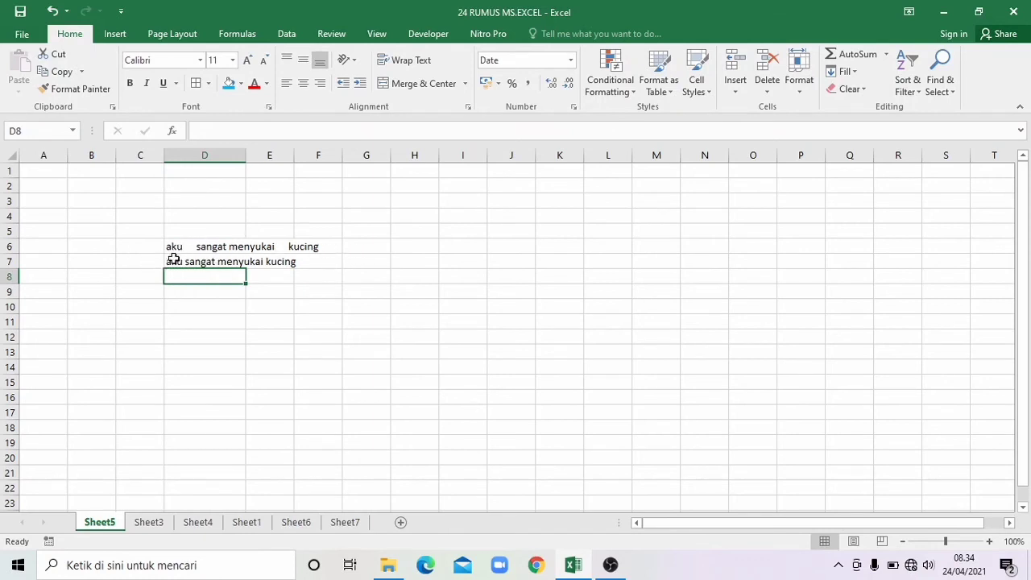
left_click(248, 260)
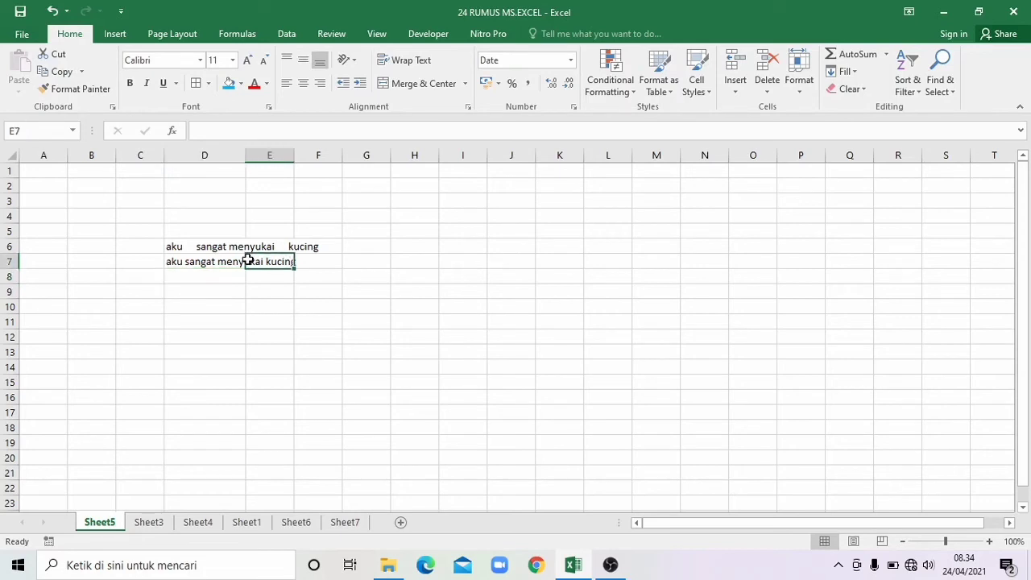
left_click(188, 262)
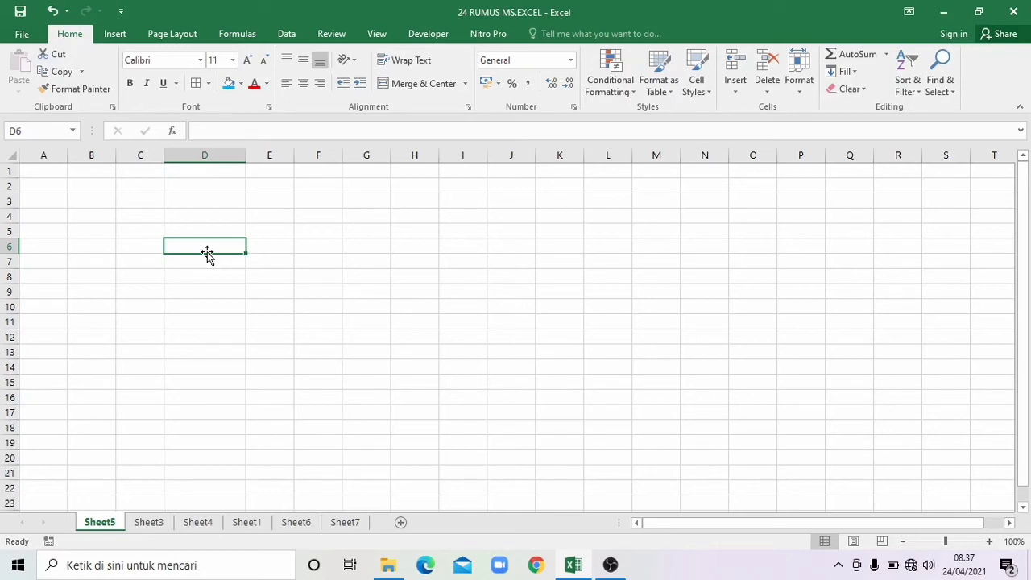
Step: Enter =UPPER("saya adalah manusia biasa") in cell D6 to convert the sentence to uppercase
type("=upper")
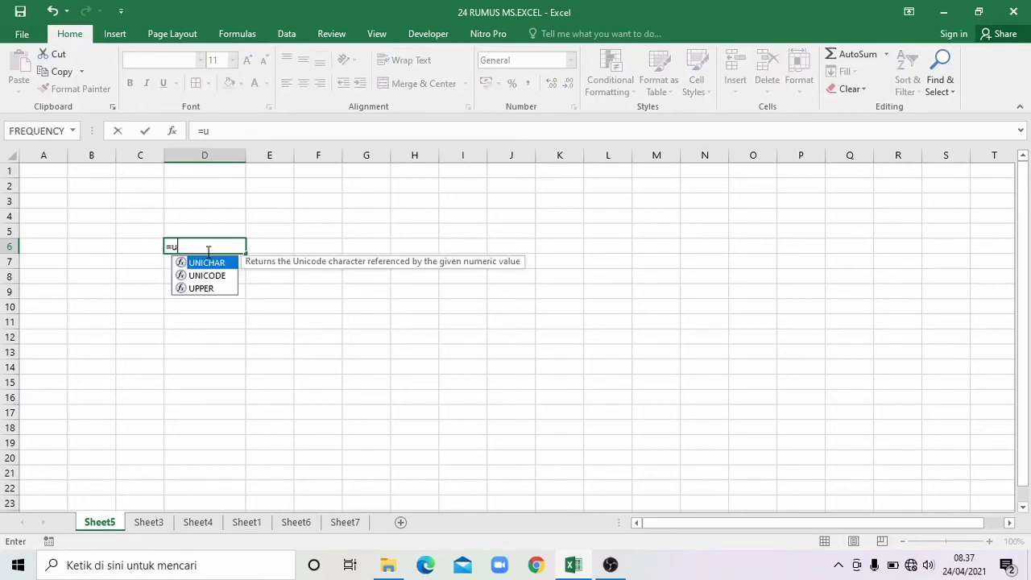
key("BackSpace")
key("BackSpace")
key("BackSpace")
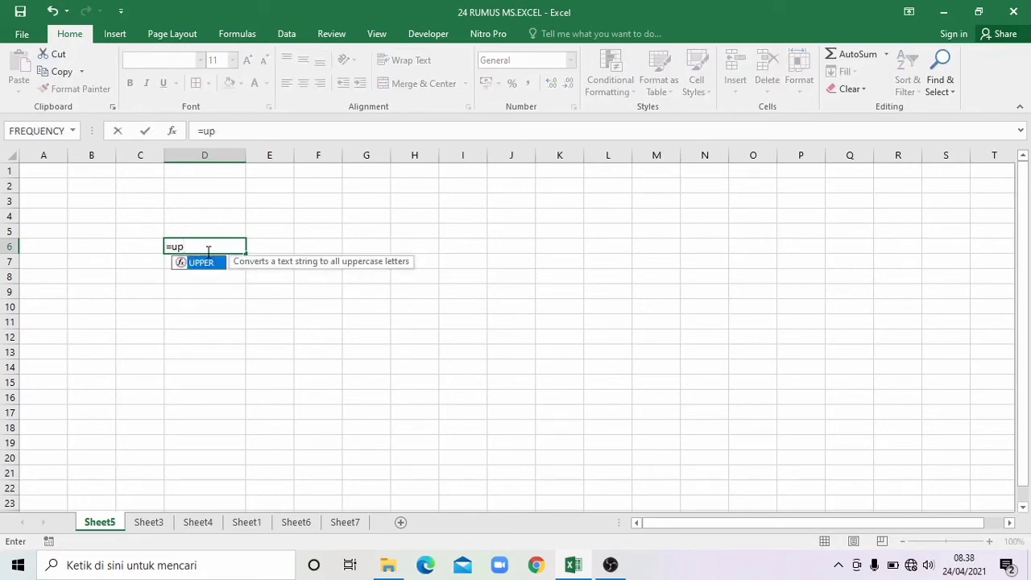
double_click(210, 266)
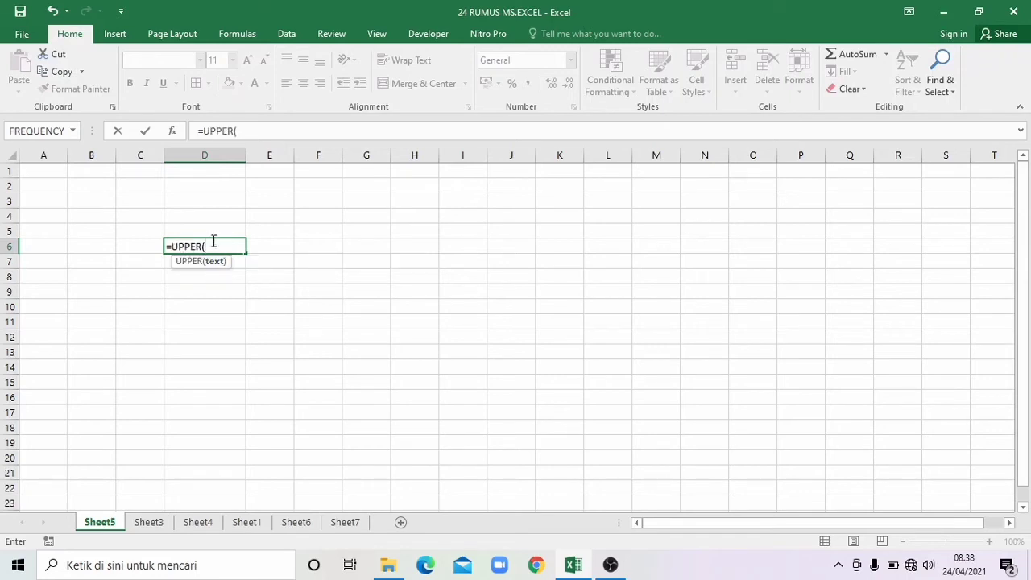
type("\"")
type("saya adalah manusia biasa")
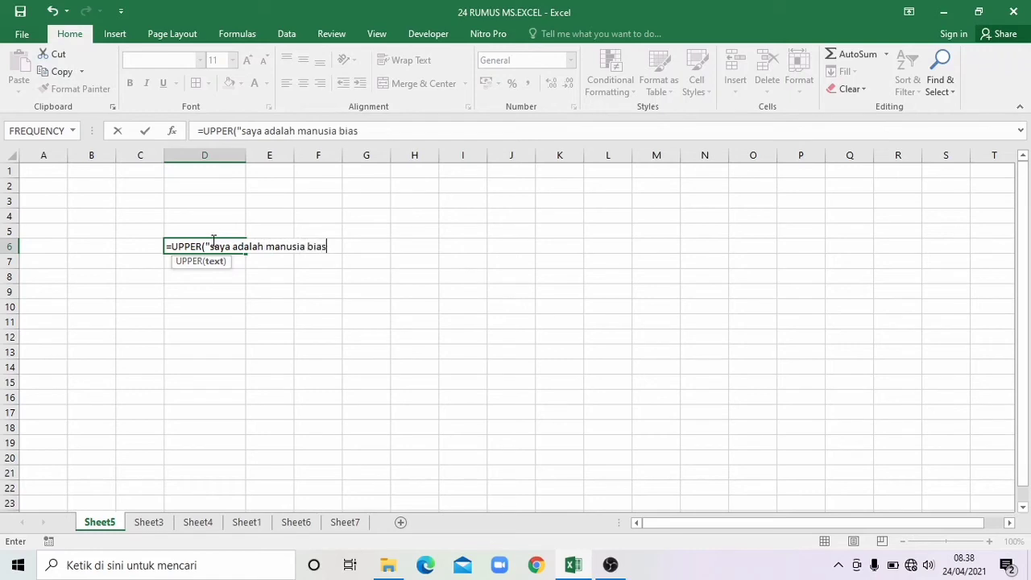
type("\"")
key("Return")
left_click(194, 249)
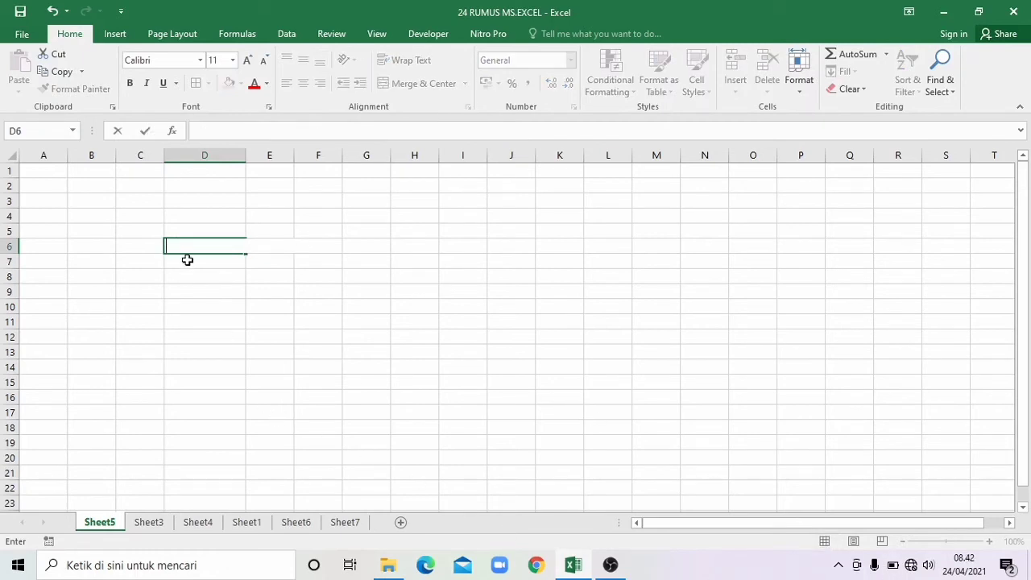
key("Return")
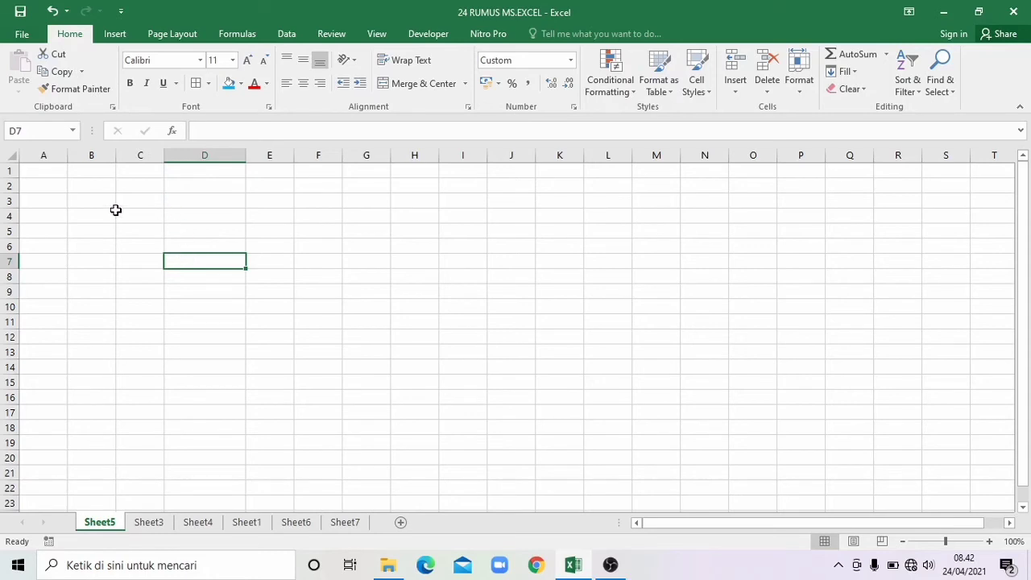
Step: Write "SAYA MAU BELAJAR MICROSOFT EXCEL" in cell D4
left_click(190, 217)
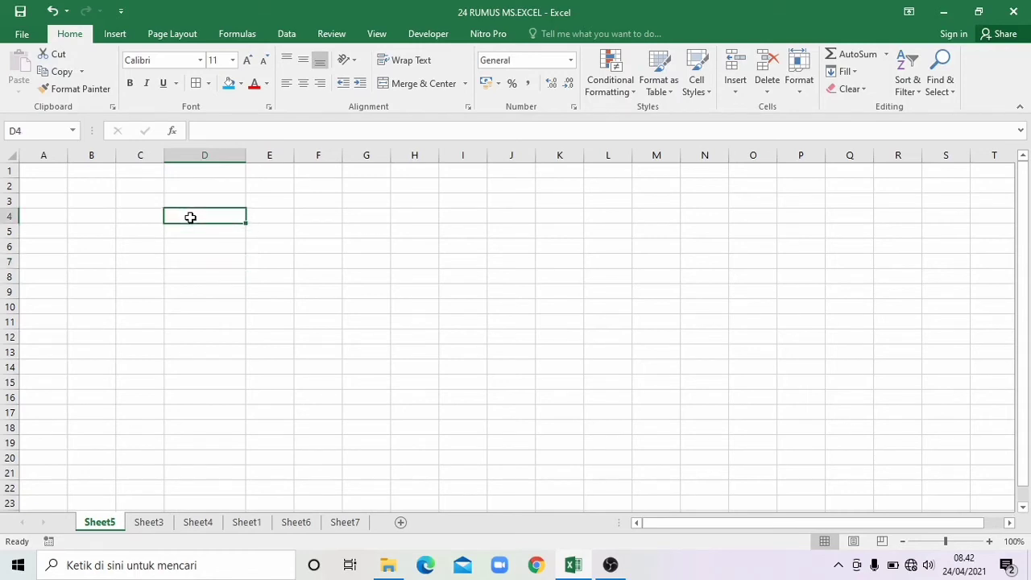
type("SAYA")
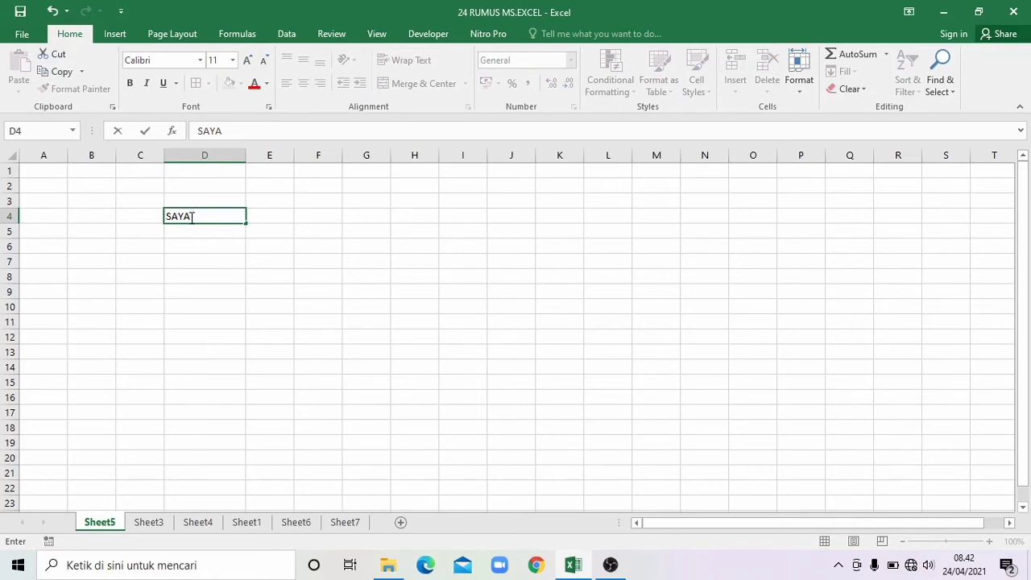
type(" MAU BELAJA")
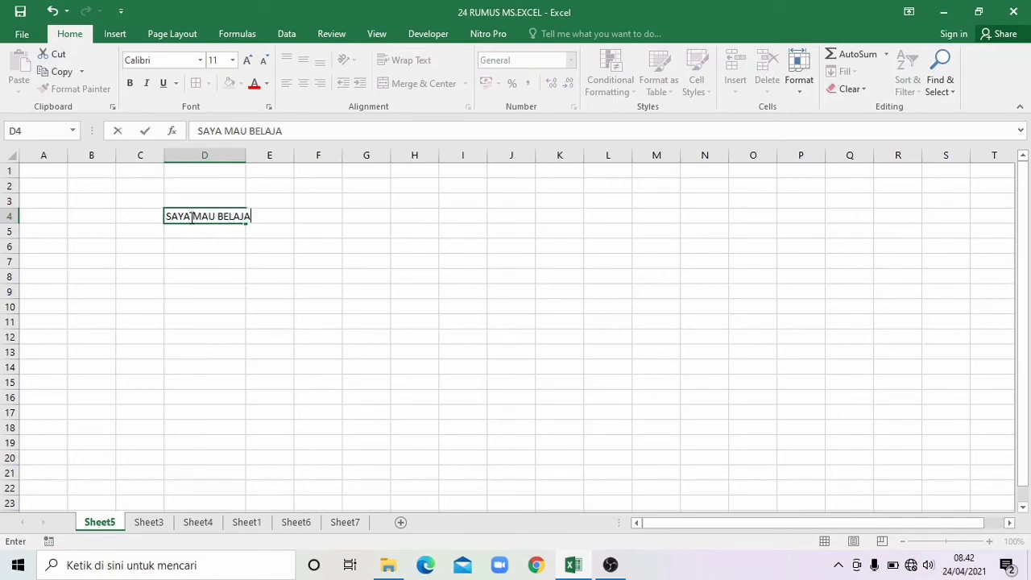
type("R MICROSOF")
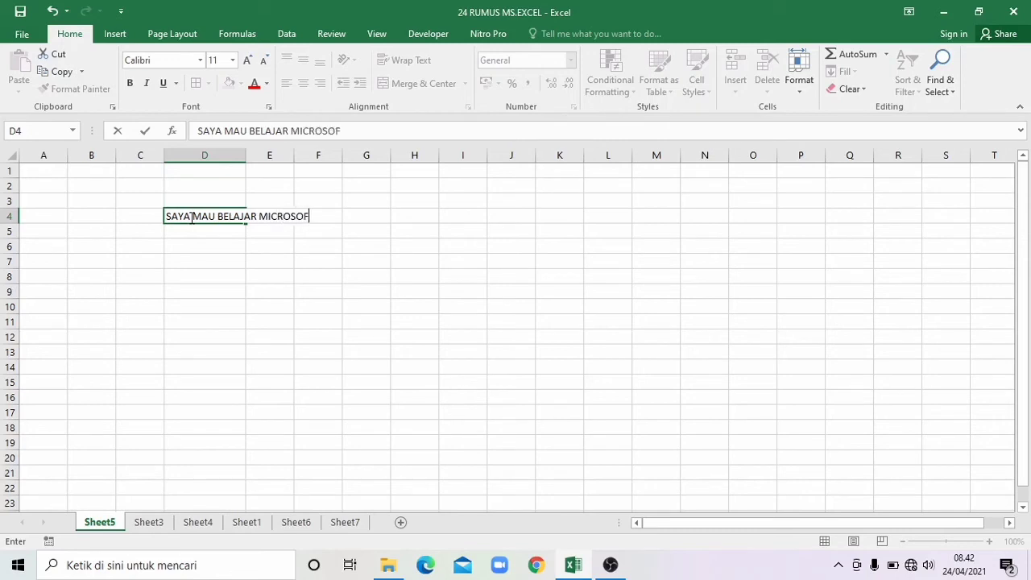
key("BackSpace")
type("FT EXCEL")
Step: Enter =LOWER(D4) in cell D5 to convert the sentence in D4 to lowercase
left_click(199, 235)
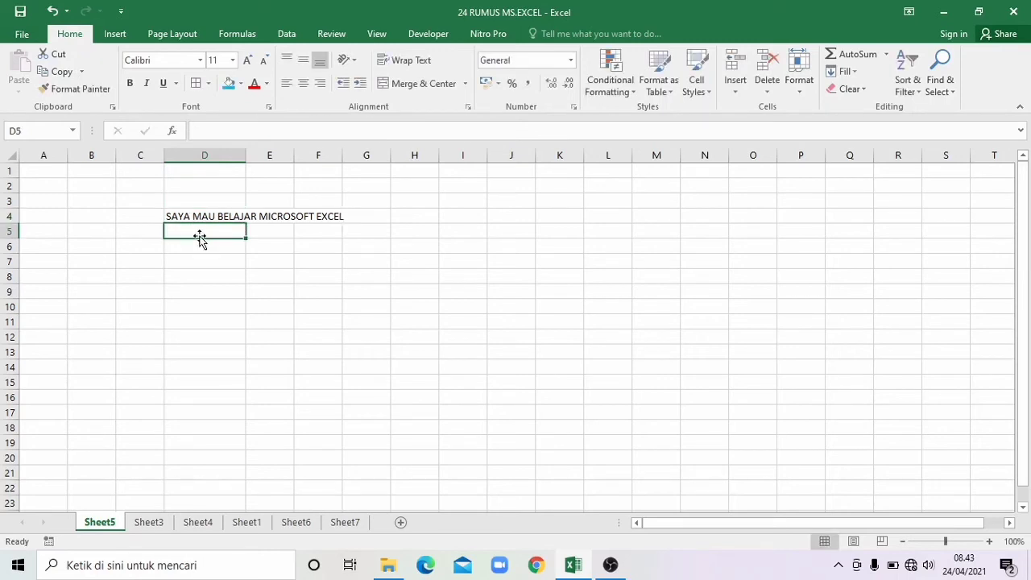
type("=")
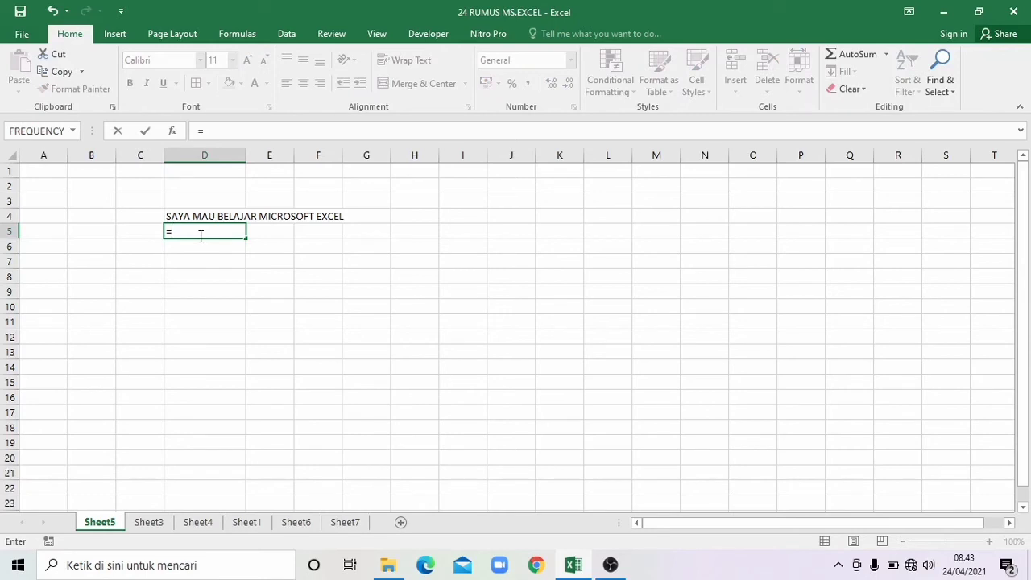
type("LO")
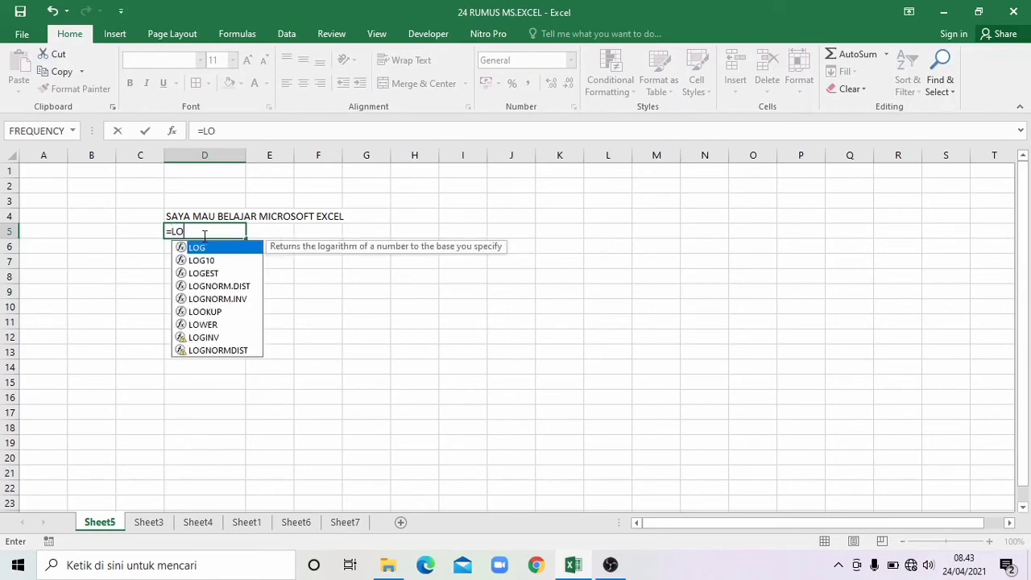
double_click(207, 324)
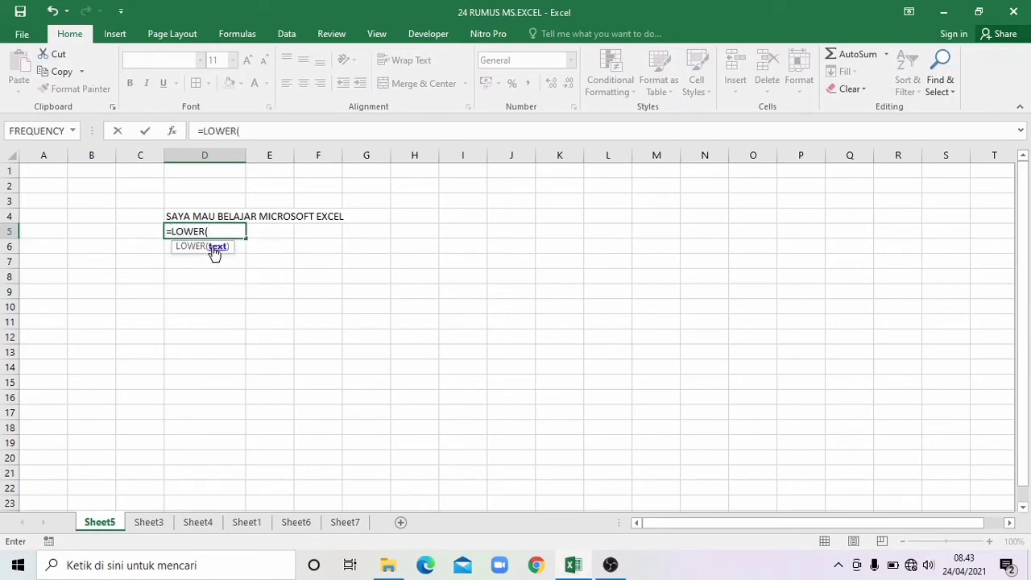
left_click(196, 217)
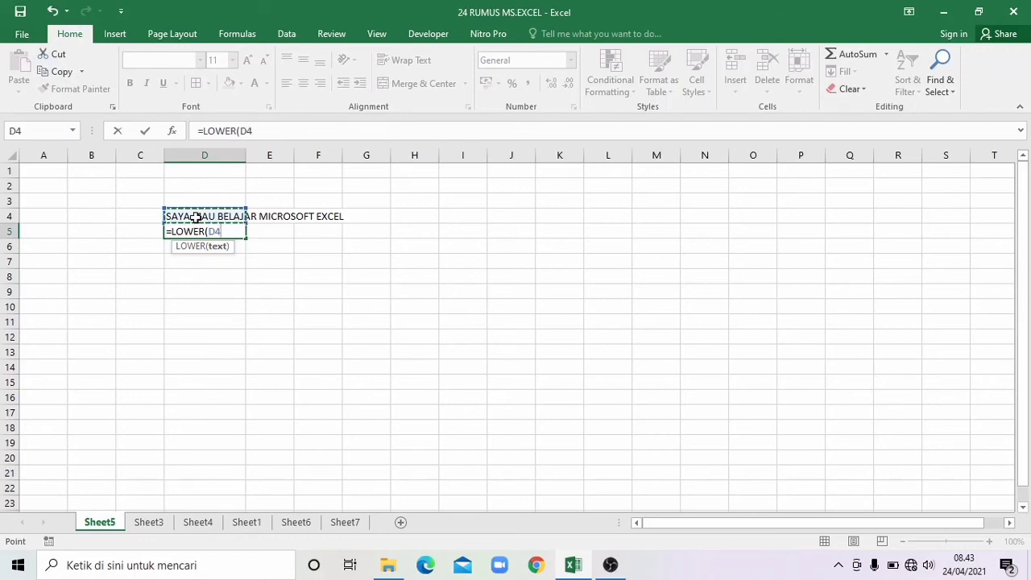
key("Return")
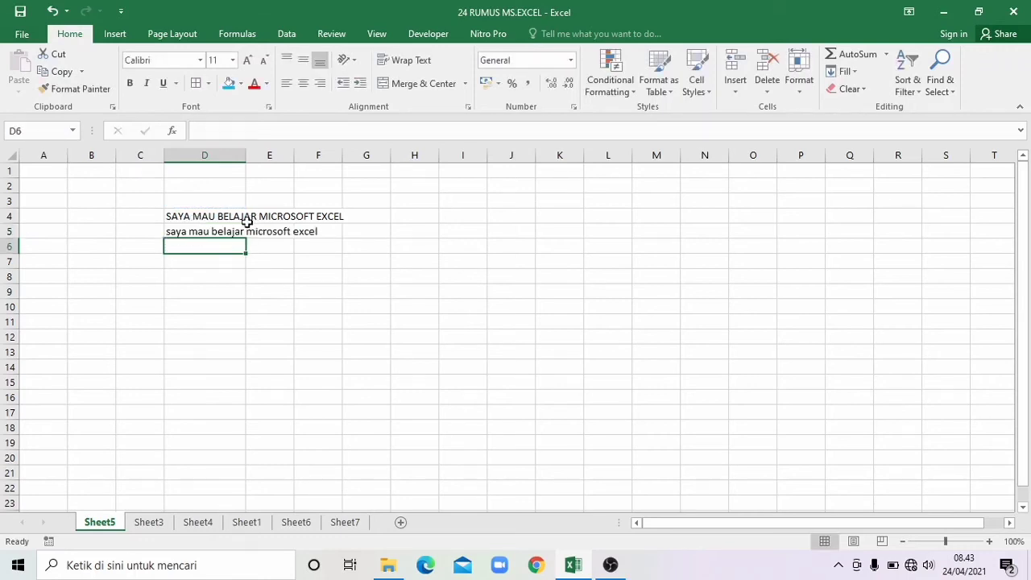
Step: Enter =PROPER(D5) in cell D7 to capitalize the first letter of each word in D5
left_click(207, 264)
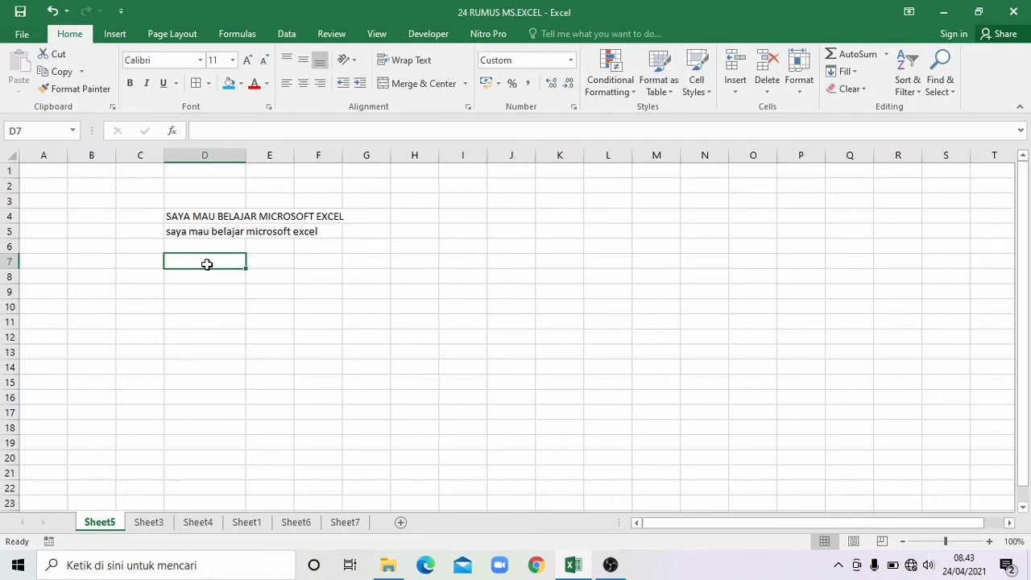
type("=")
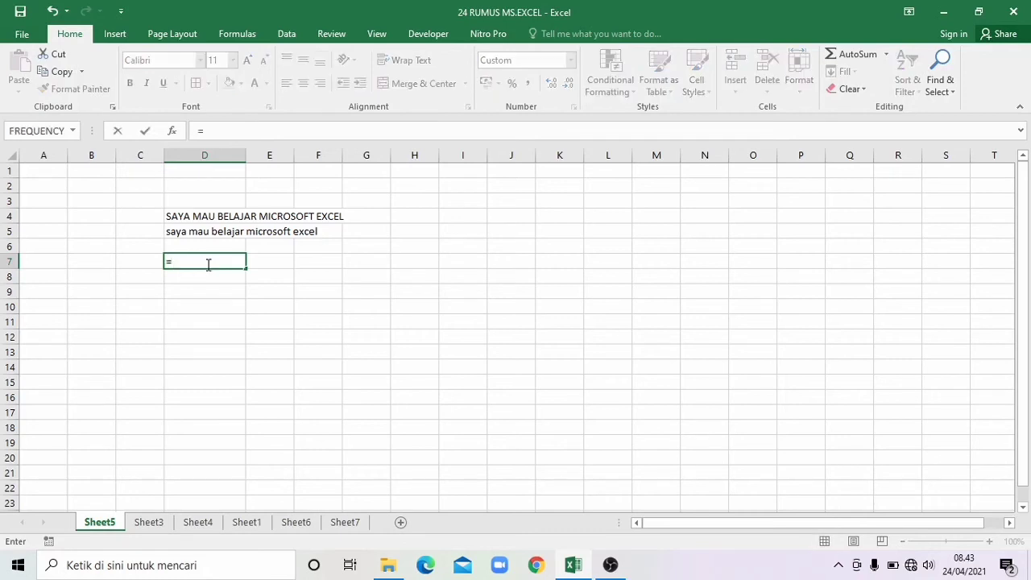
type("PRO")
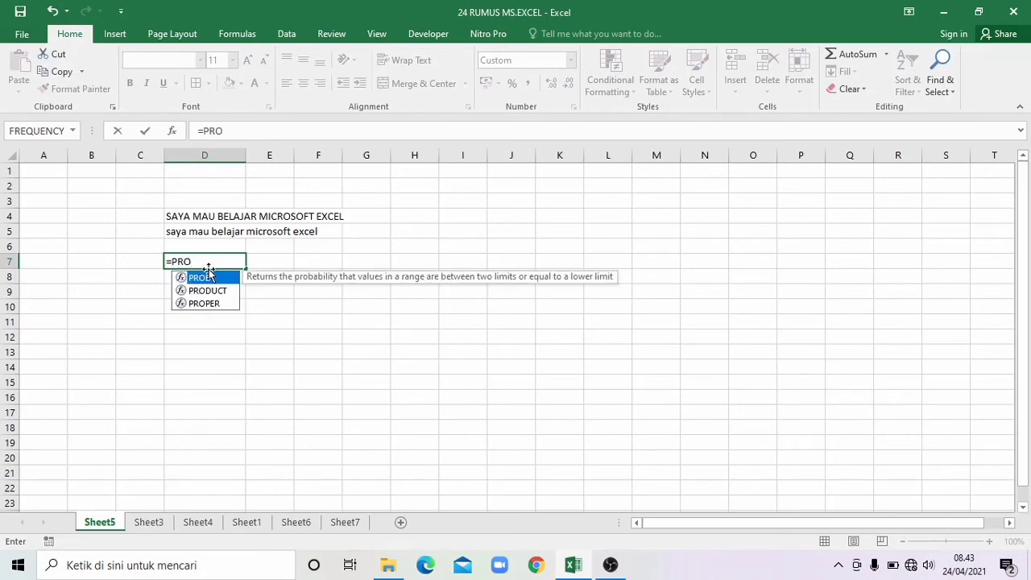
double_click(211, 303)
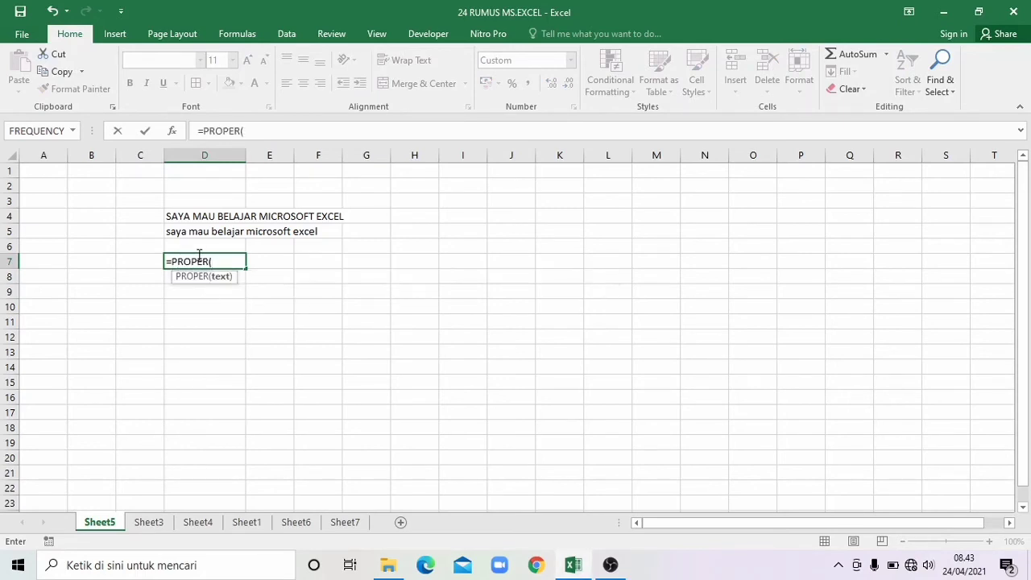
left_click(182, 232)
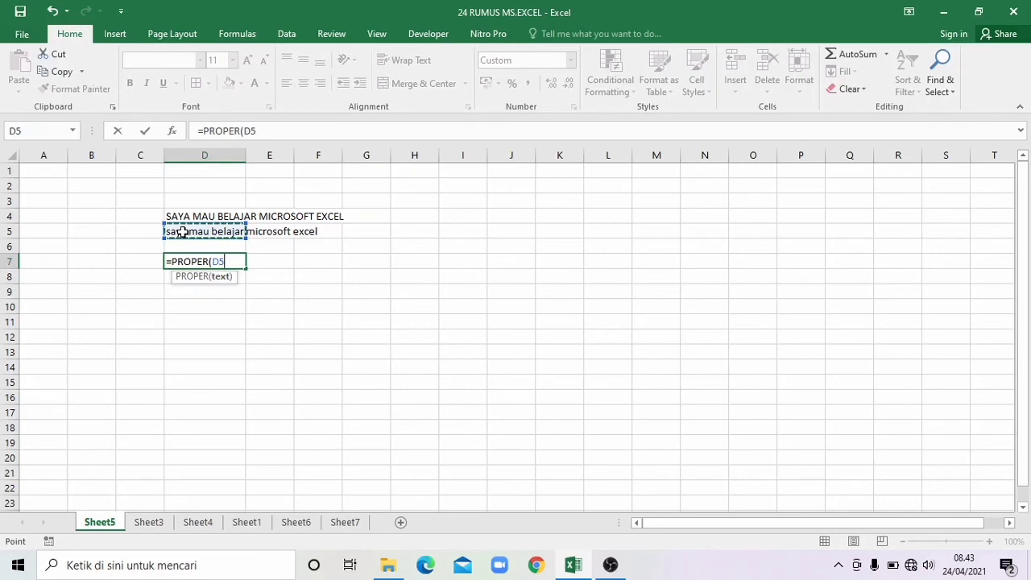
key("Return")
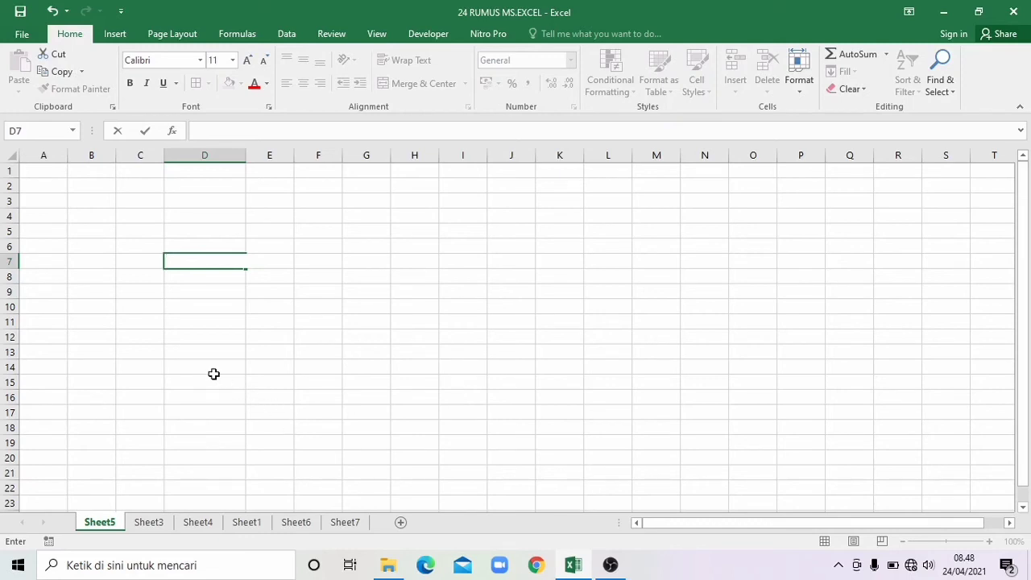
Step: Enter the deliberately invalid division =34/X in cell D8
left_click(195, 278)
type("=")
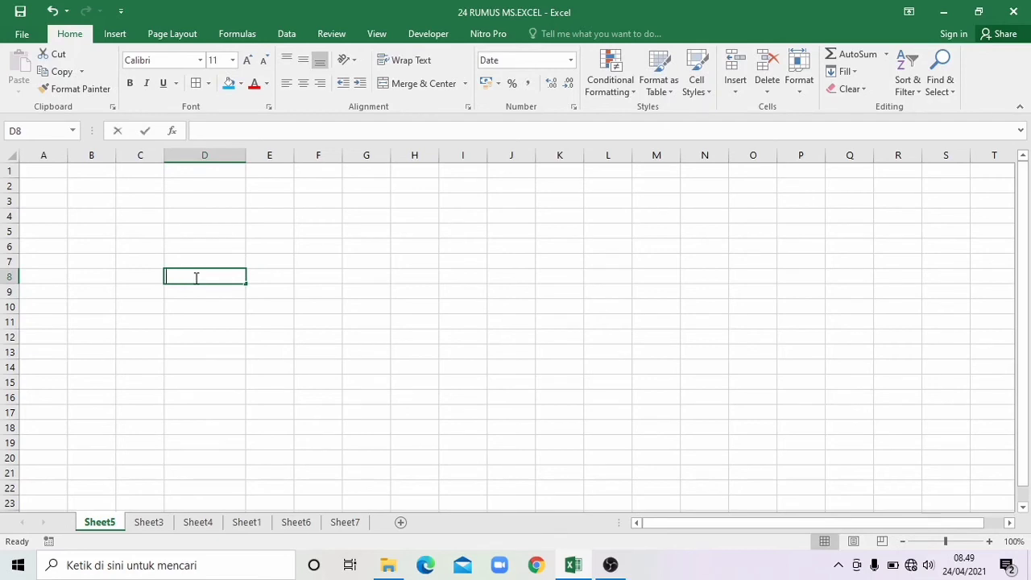
type("34/")
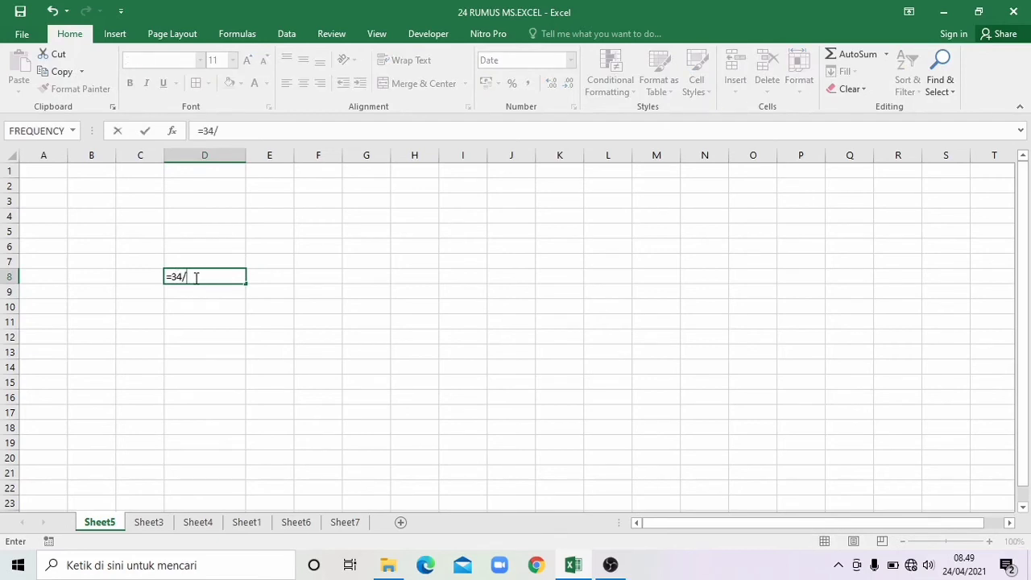
type("X")
key("Return")
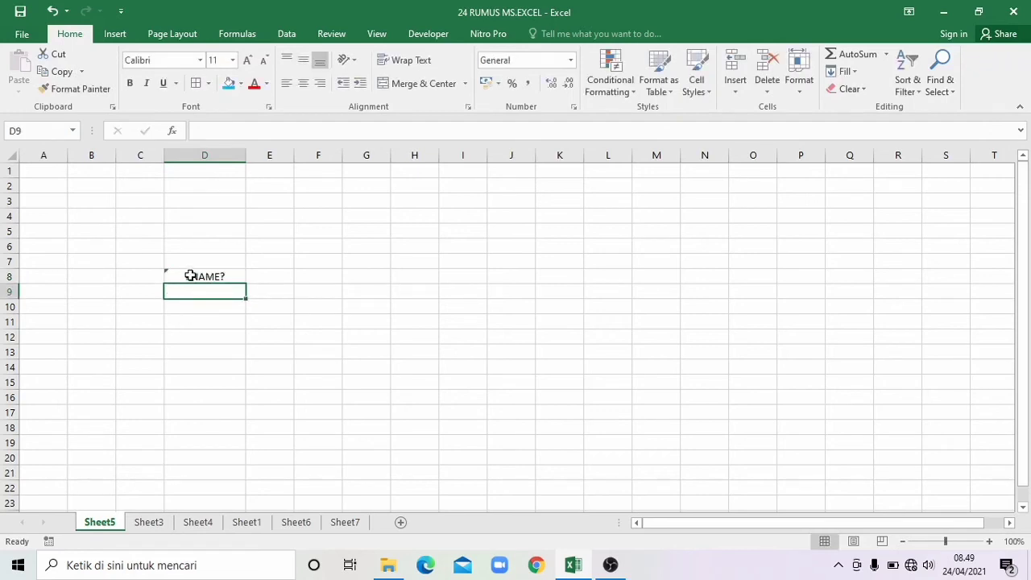
Step: Wrap the division in D8 with IFERROR so the formula reads =IFERROR(34/X;"SALAH")
double_click(190, 276)
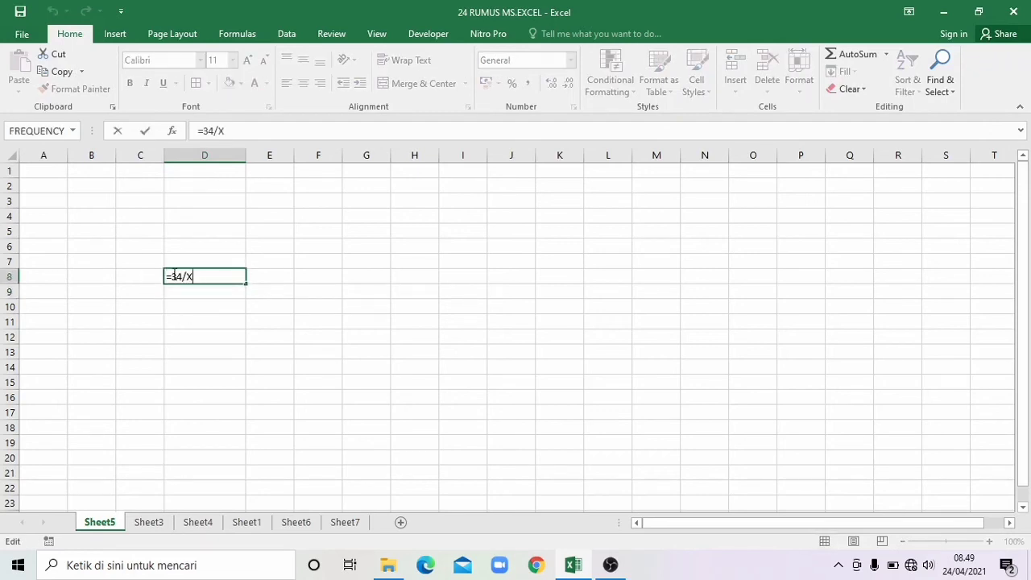
left_click(172, 276)
type("IF")
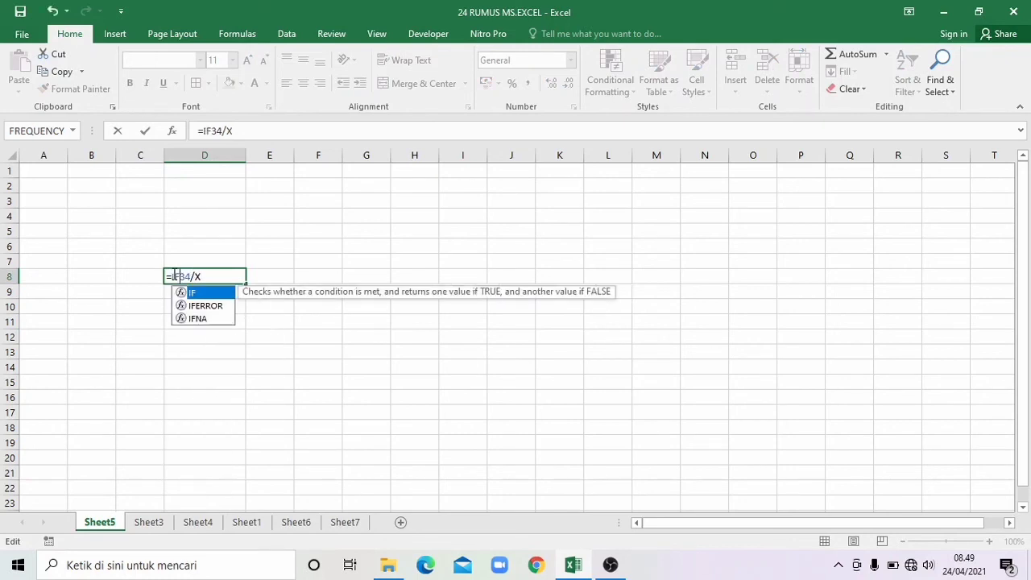
double_click(207, 307)
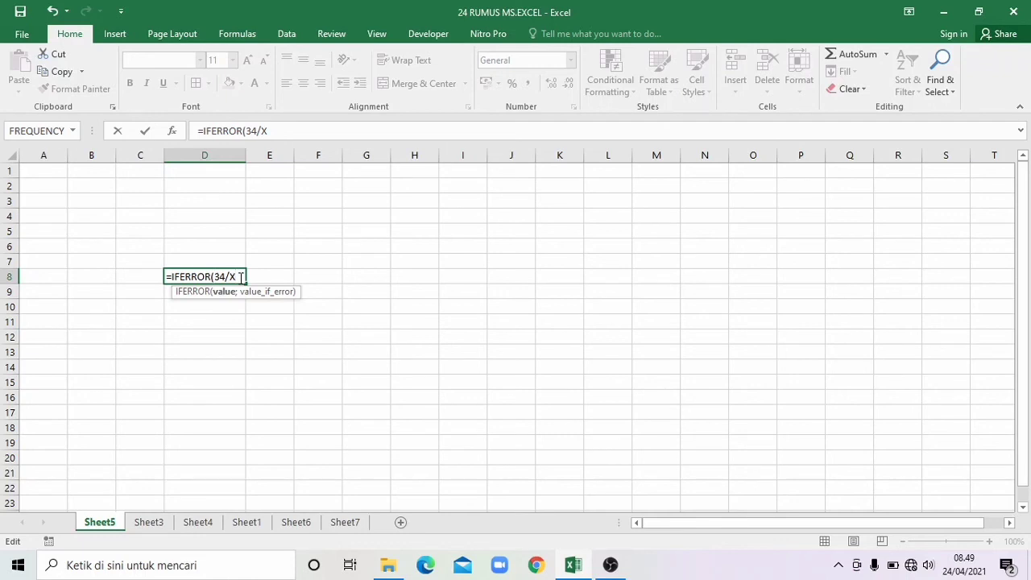
type(";\"S")
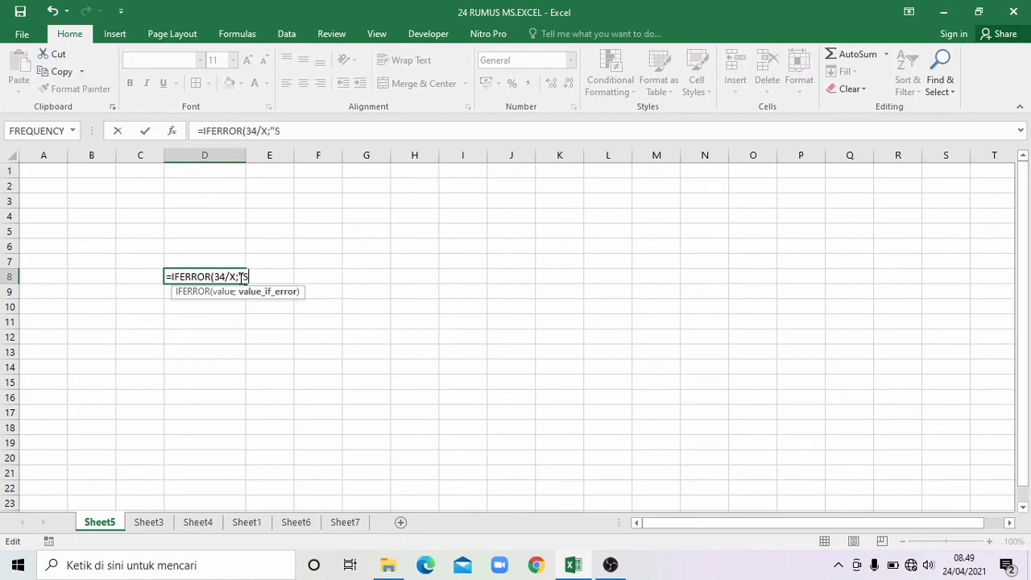
type("ALAH\")")
key("Return")
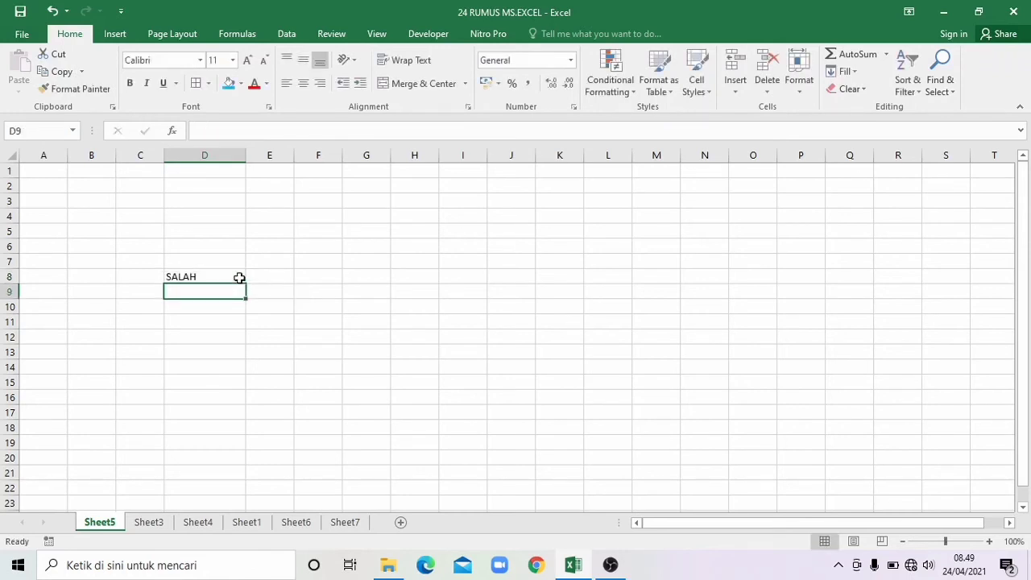
Step: Replace the divisor X with 2 in D8 so the formula reads =IFERROR(34/2;"SALAH"), and select the cell again
left_click(221, 277)
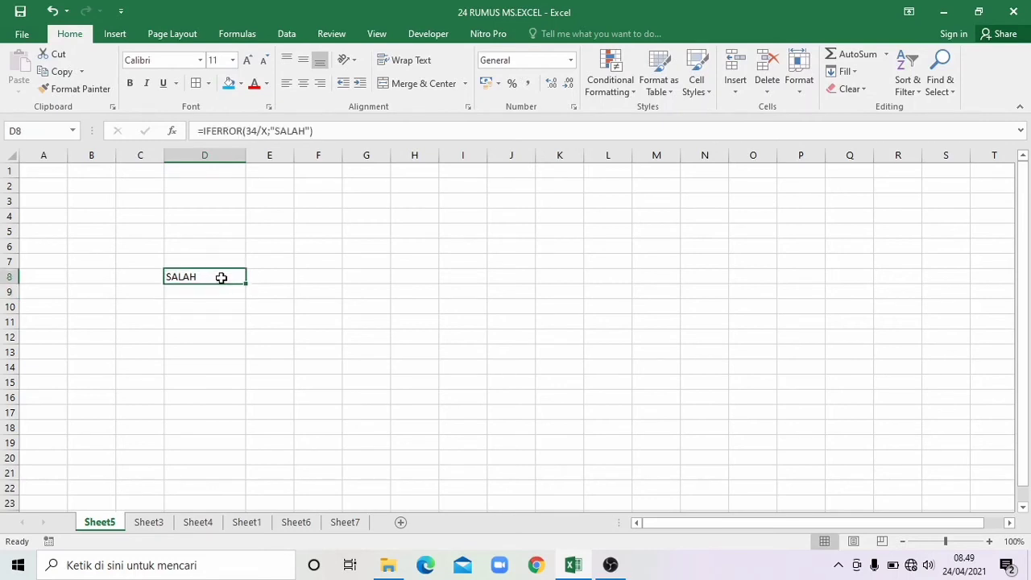
double_click(221, 278)
left_click(235, 276)
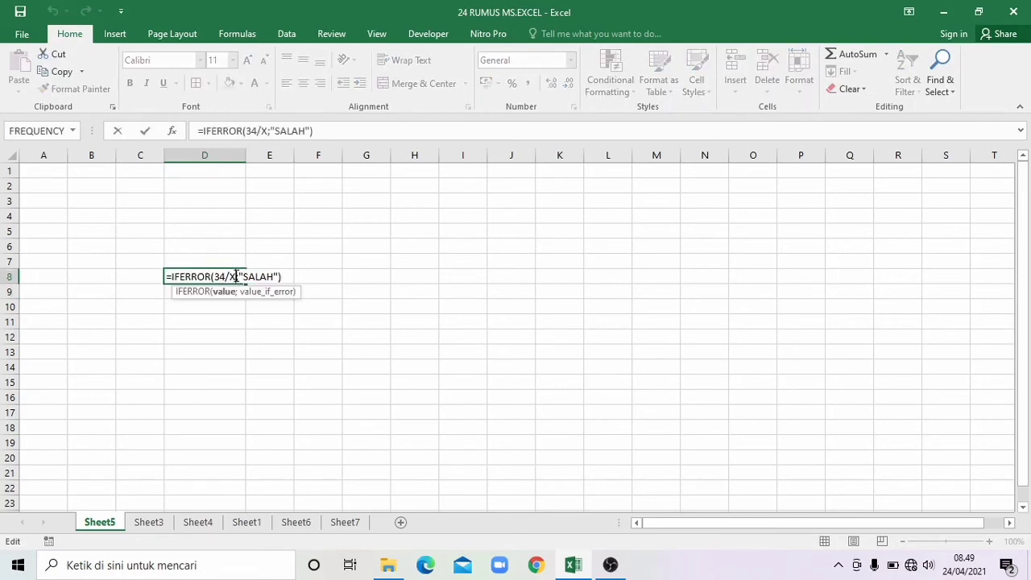
key("BackSpace")
type("2")
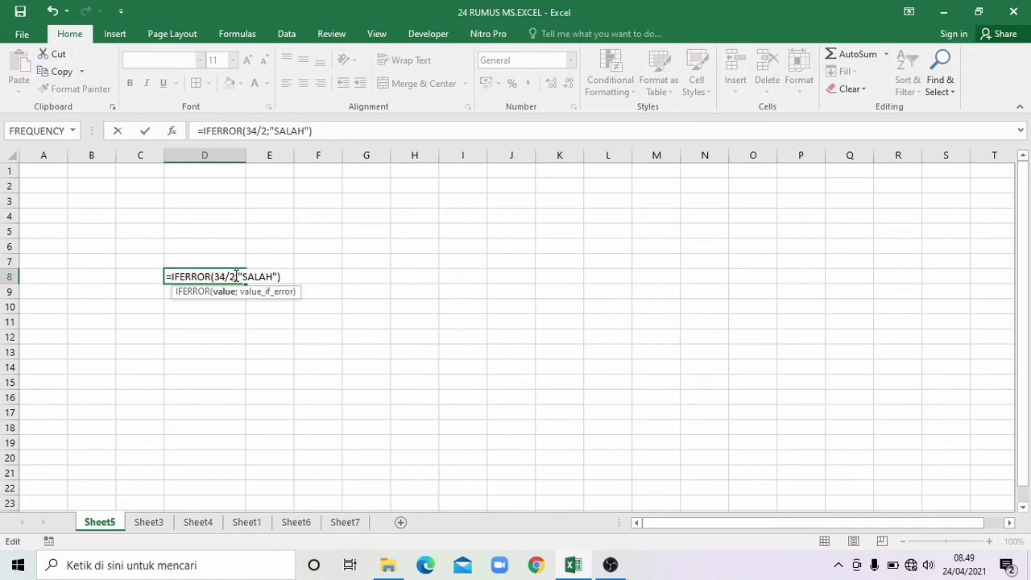
key("Return")
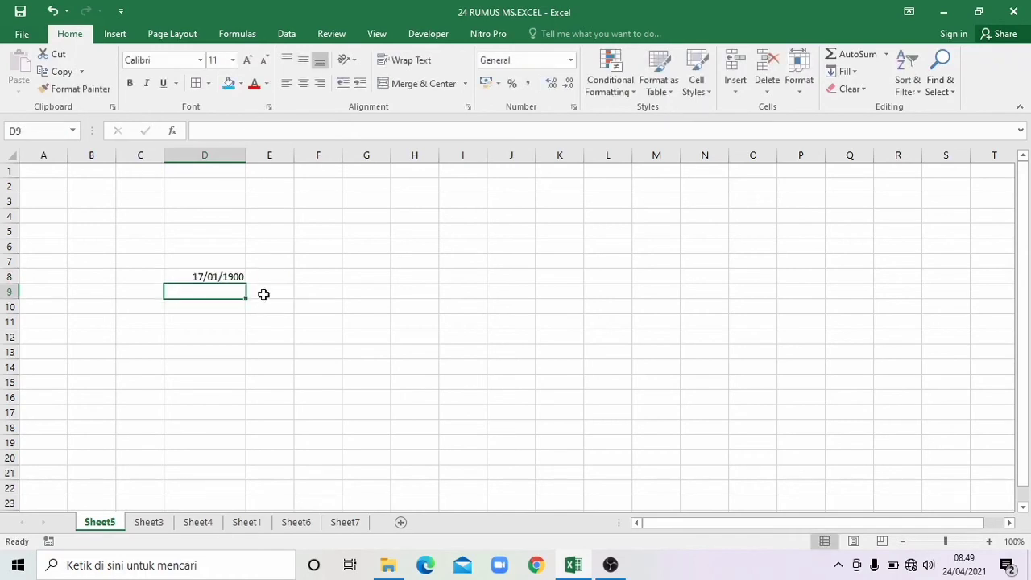
left_click(234, 277)
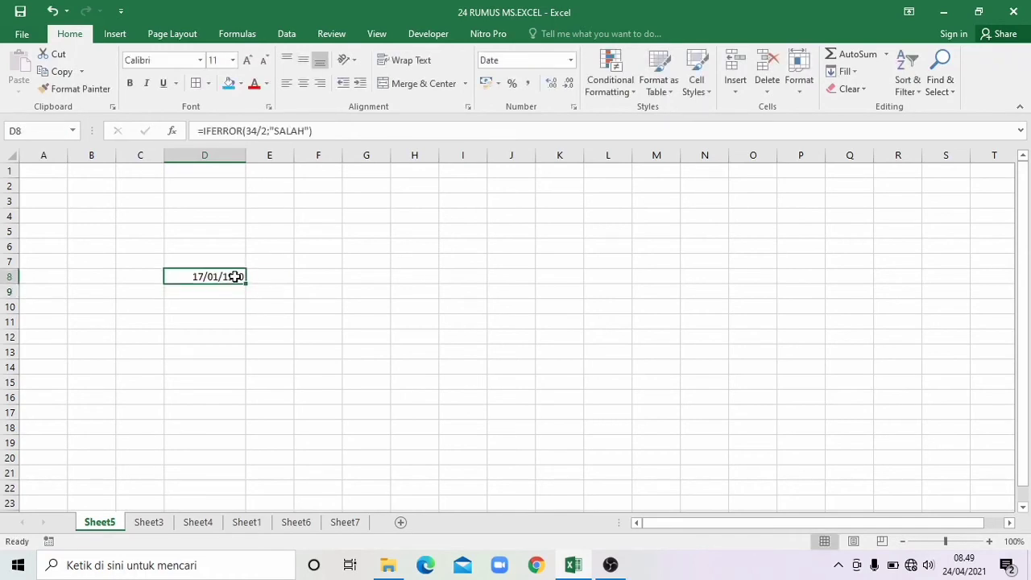
Step: Set the number format of the IFERROR result in cell D8 to General
left_click(572, 62)
left_click(524, 83)
left_click(551, 83)
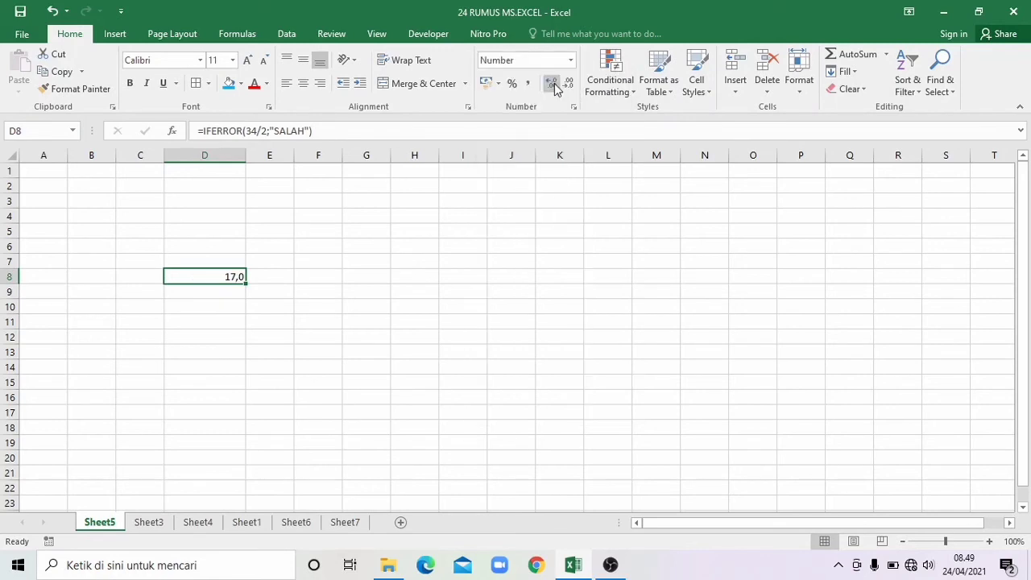
left_click(551, 83)
left_click(571, 60)
left_click(532, 74)
left_click(551, 83)
left_click(570, 60)
left_click(548, 80)
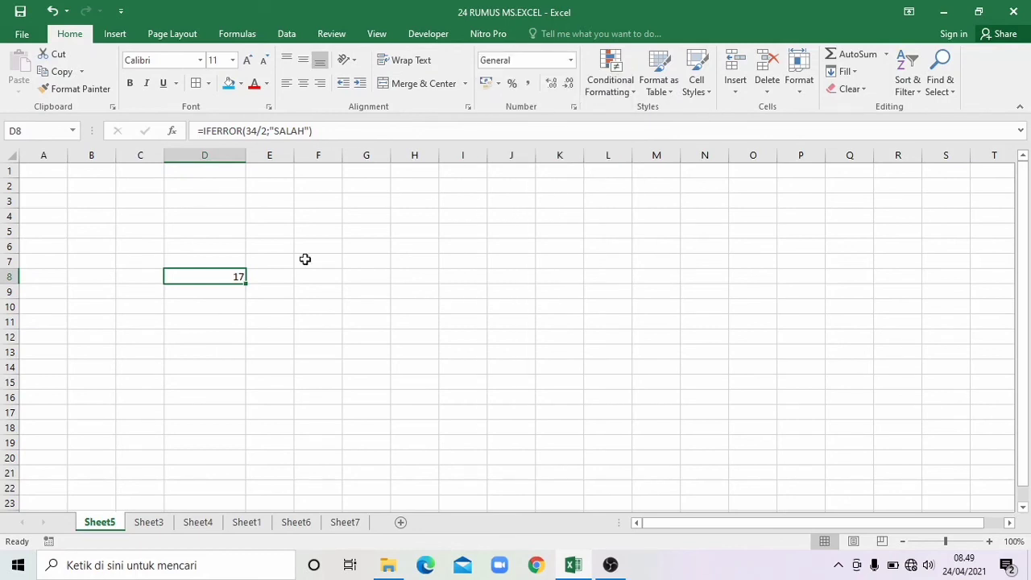
left_click(239, 292)
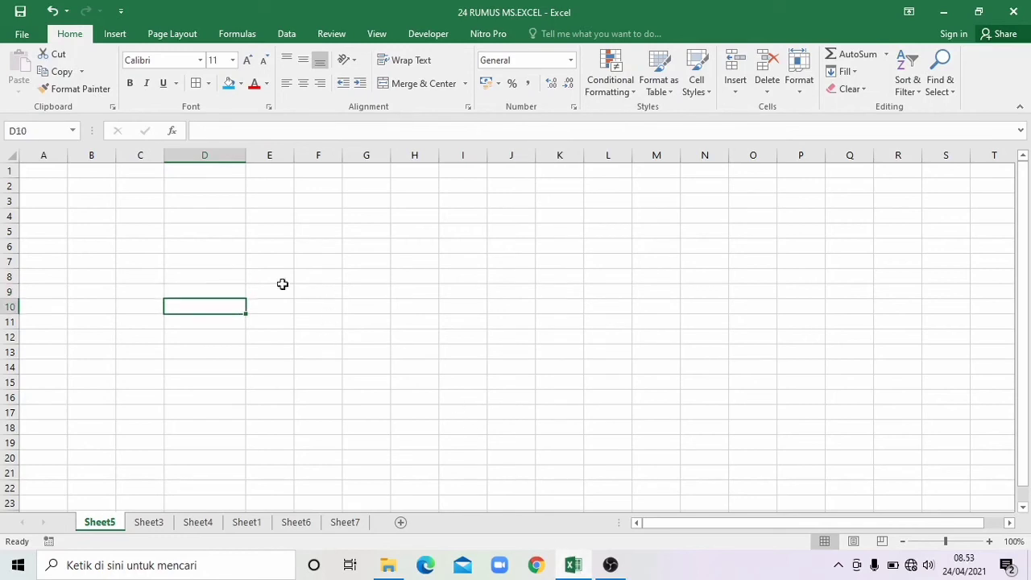
Step: Enter =LEFT("SAYA MAU BELAJAR";4) in cell D8 to extract the first four characters of the text
left_click(216, 276)
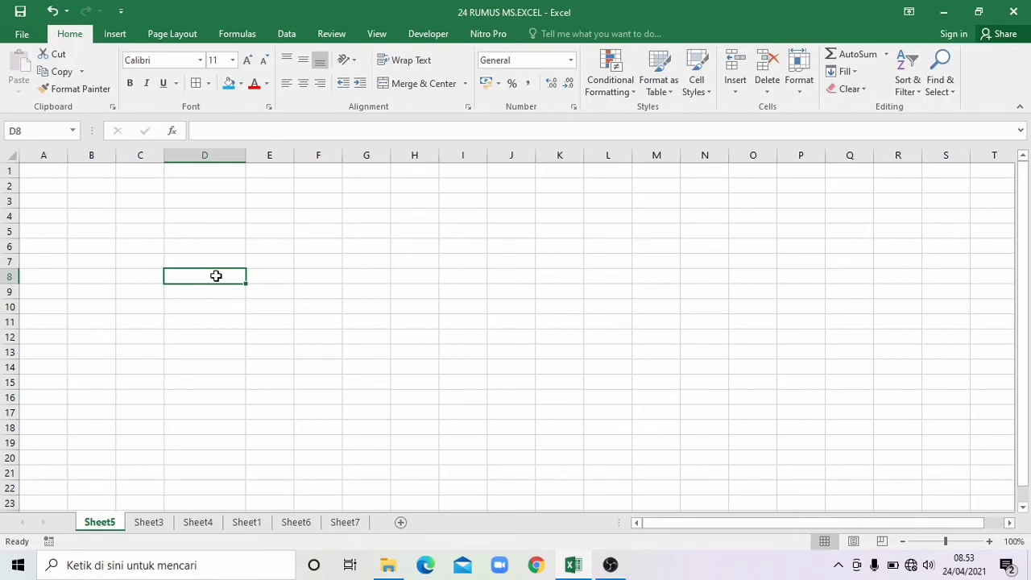
type("=LEFT")
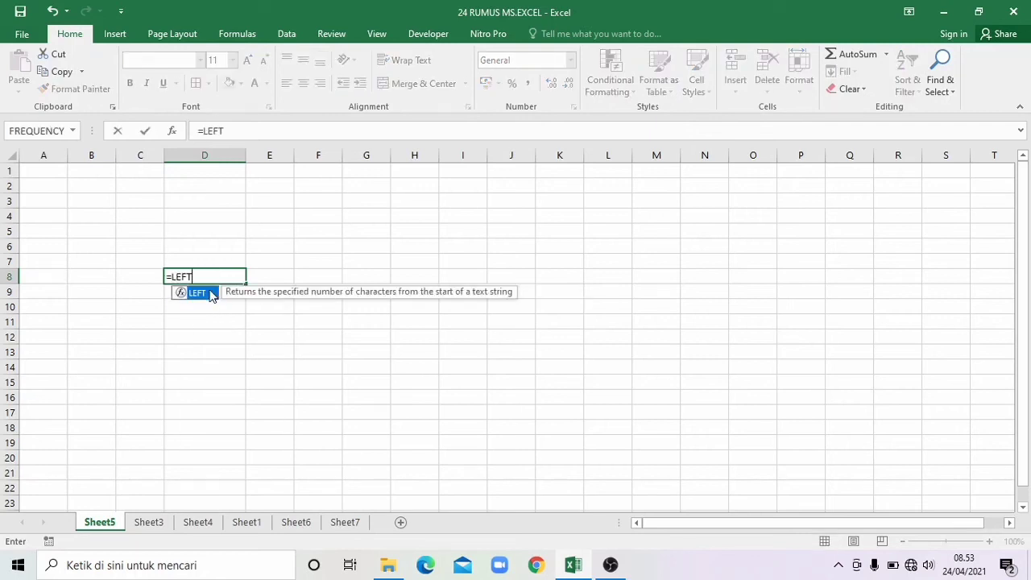
double_click(211, 293)
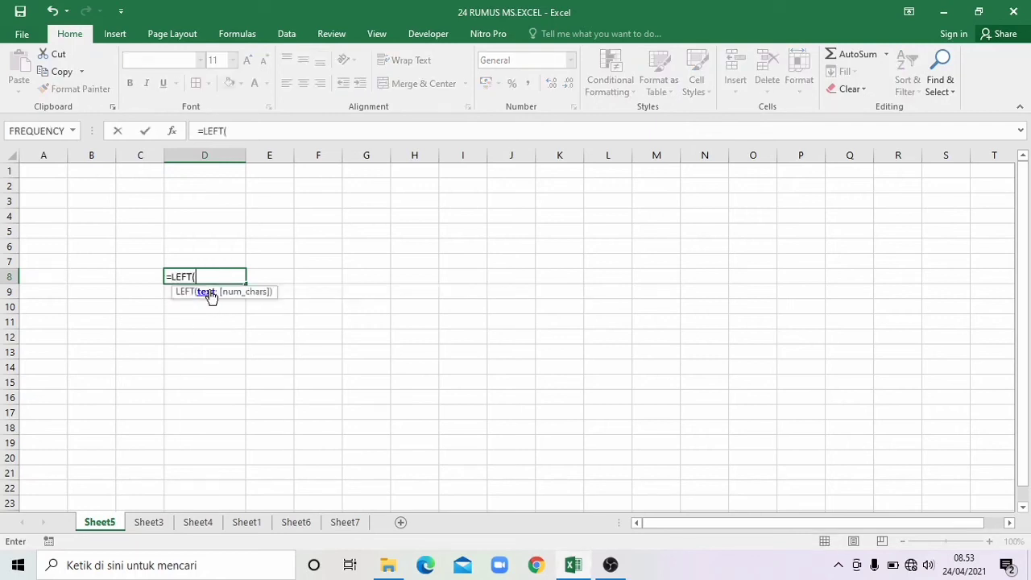
type("\"")
type("SAYA ADA")
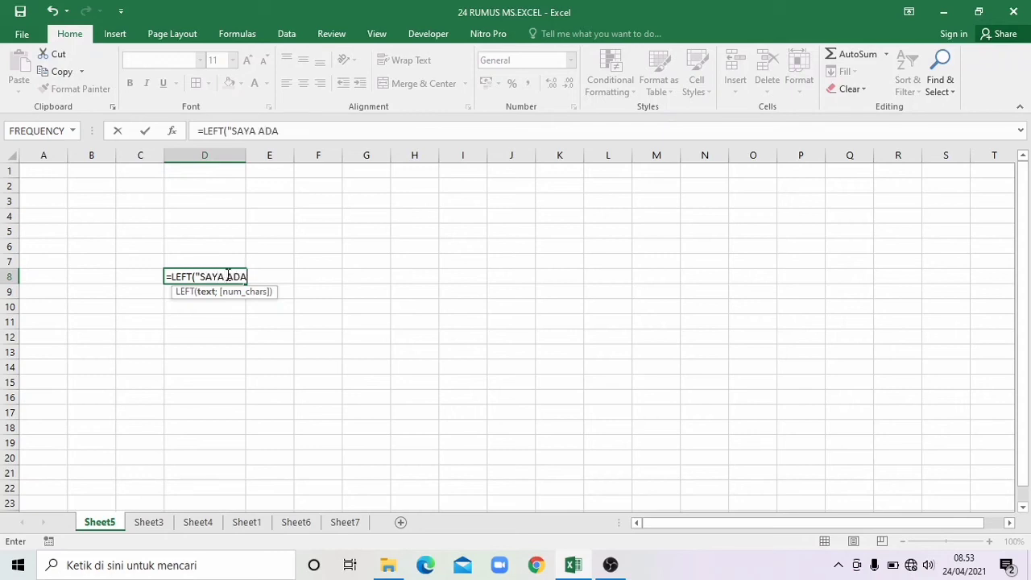
key("BackSpace")
key("BackSpace")
key("BackSpace")
type("MAU BELA")
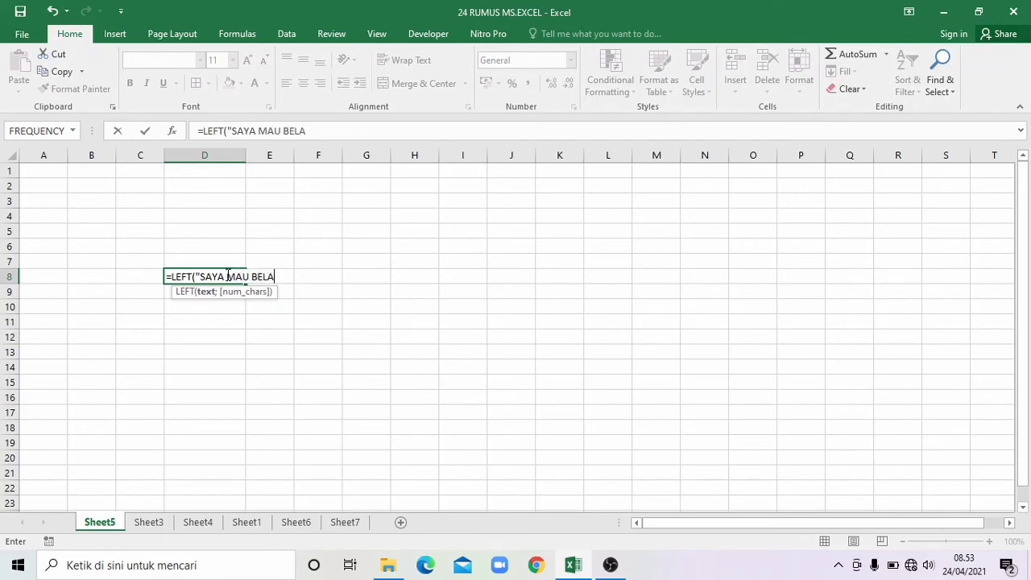
type("JAR\";")
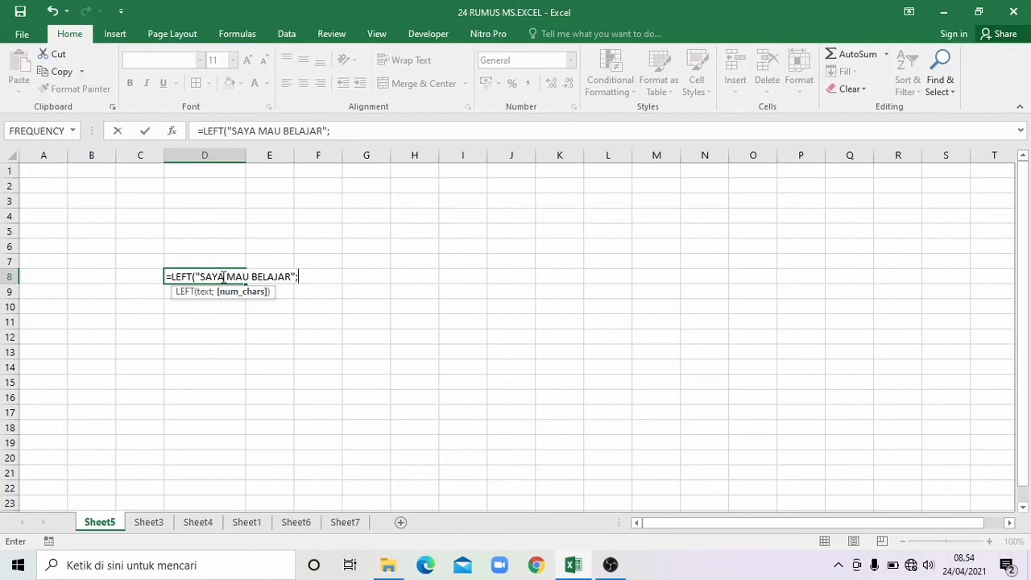
type("4)")
key("Return")
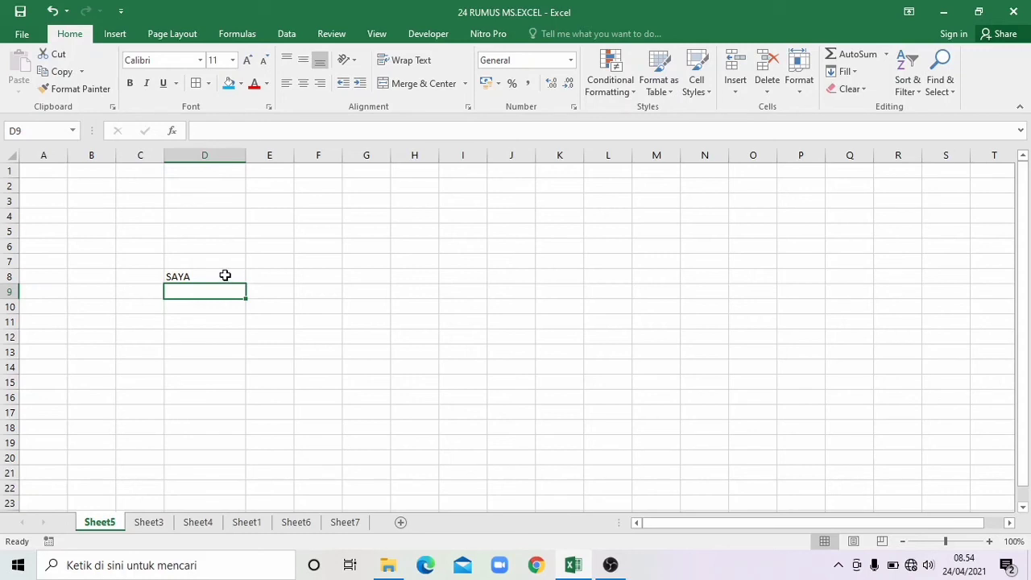
Step: Enter the sample text SAYA MAU BELAJAR in cell D7
left_click_drag(223, 274, 215, 260)
left_click(214, 261)
type("SAYA")
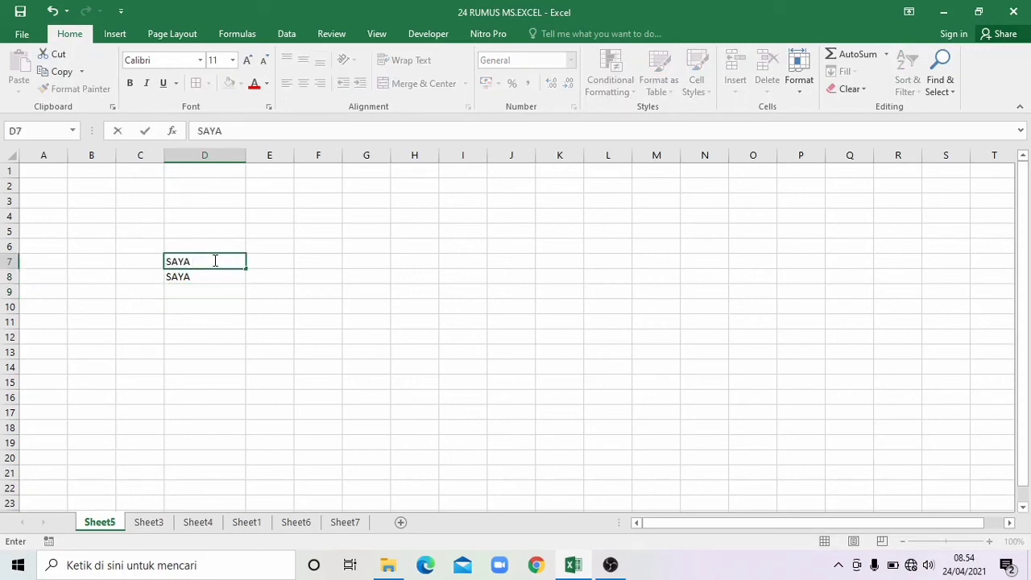
type(" MAU BELA")
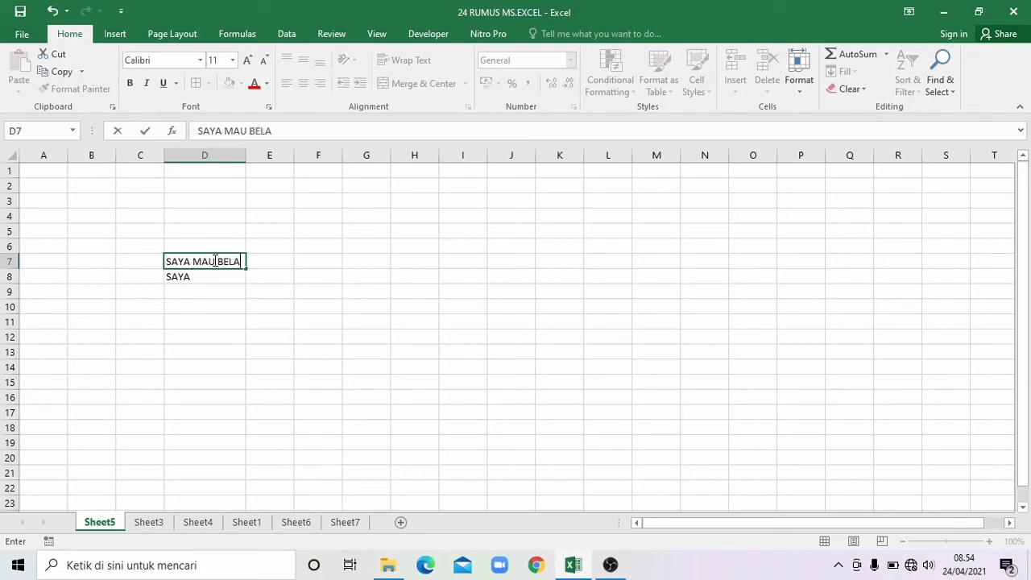
type("JAR")
Step: Enter =LEFT(D7;3) in cell D6 to extract the first three characters of D7
left_click(220, 246)
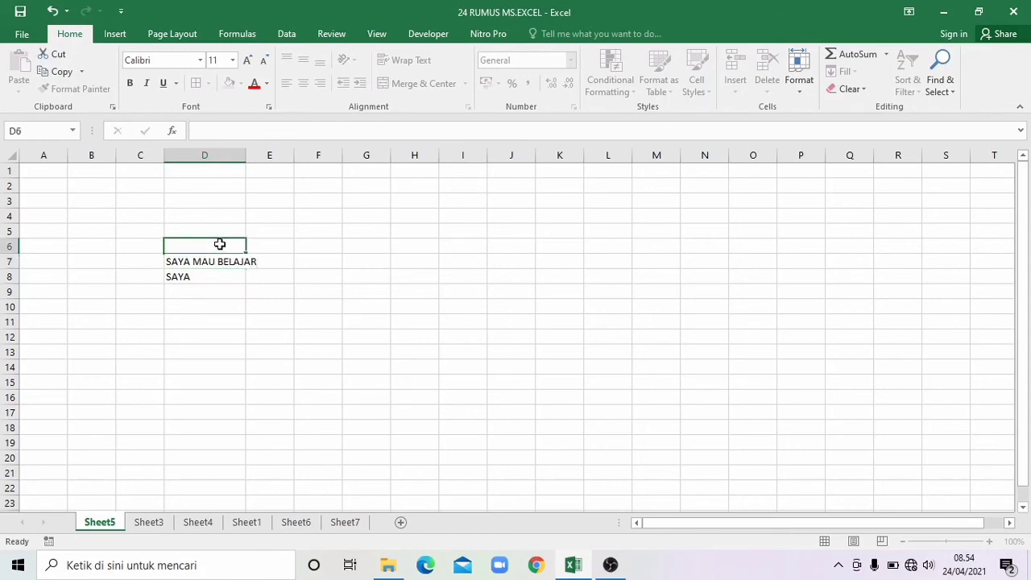
type("=")
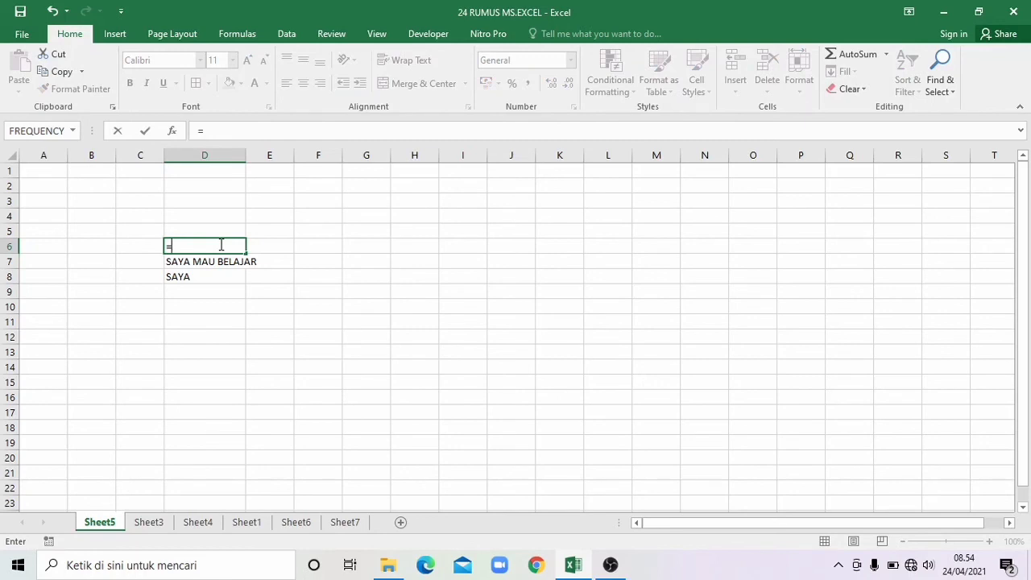
type("LEF")
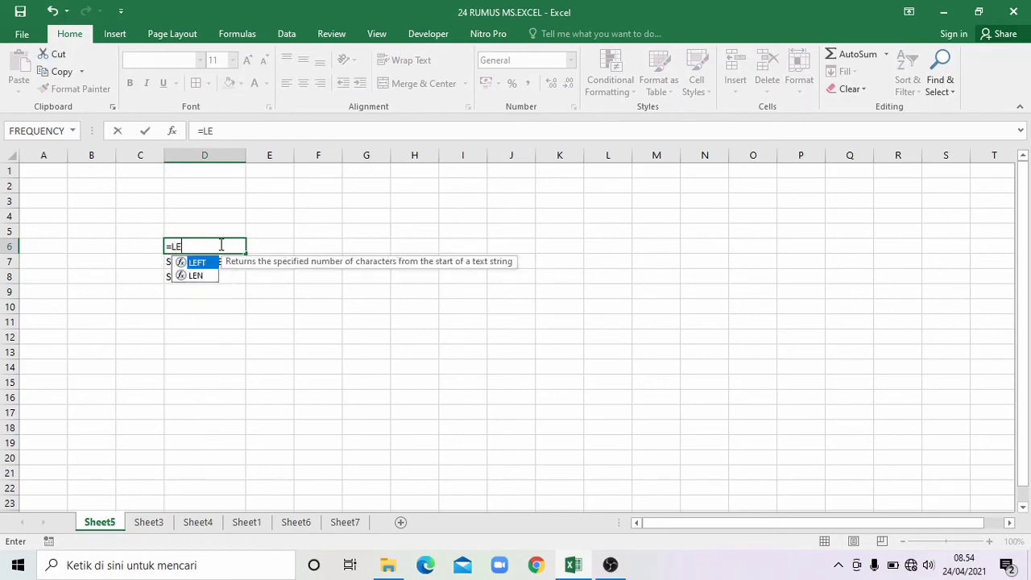
double_click(193, 263)
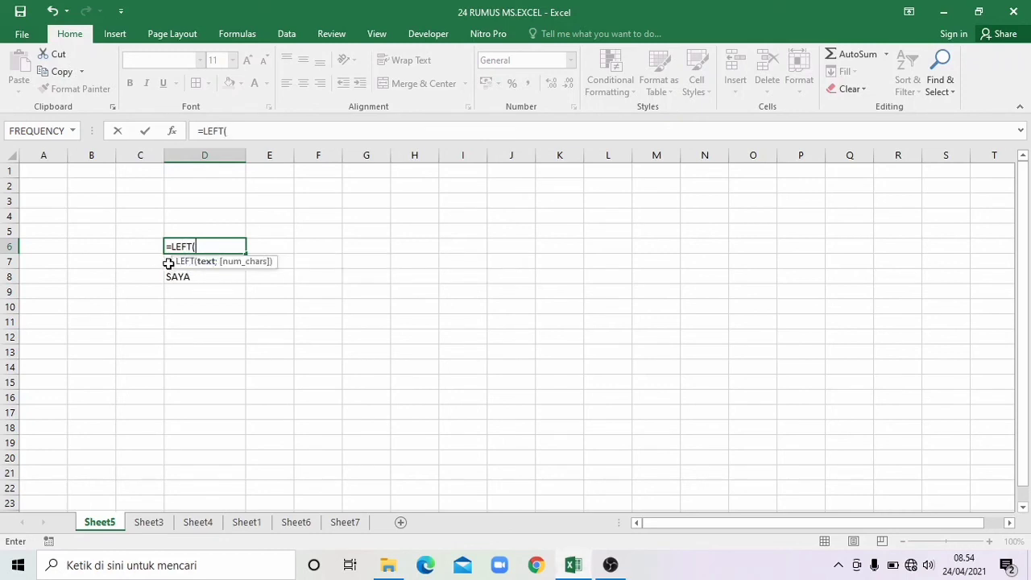
left_click(168, 265)
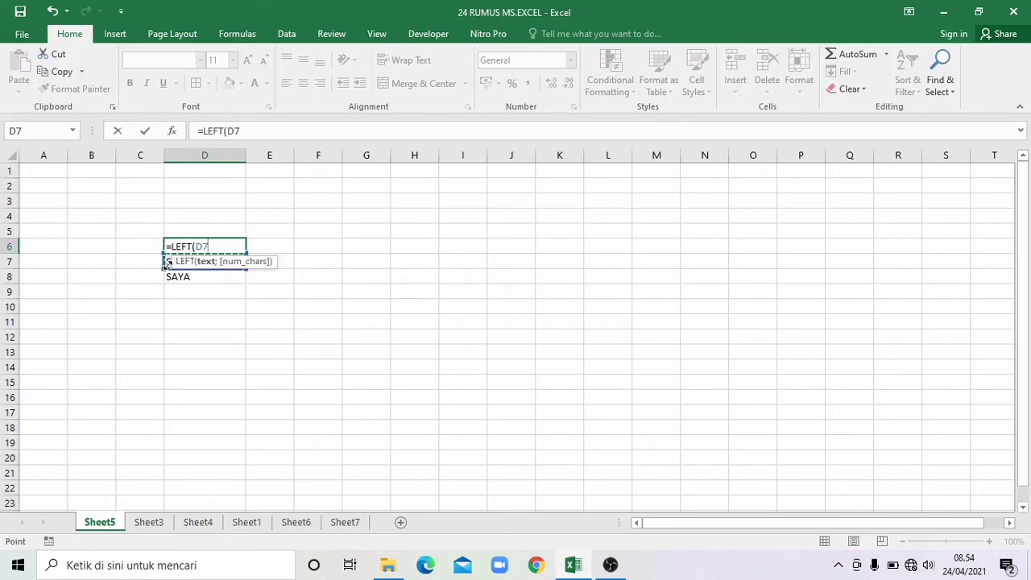
type(";3")
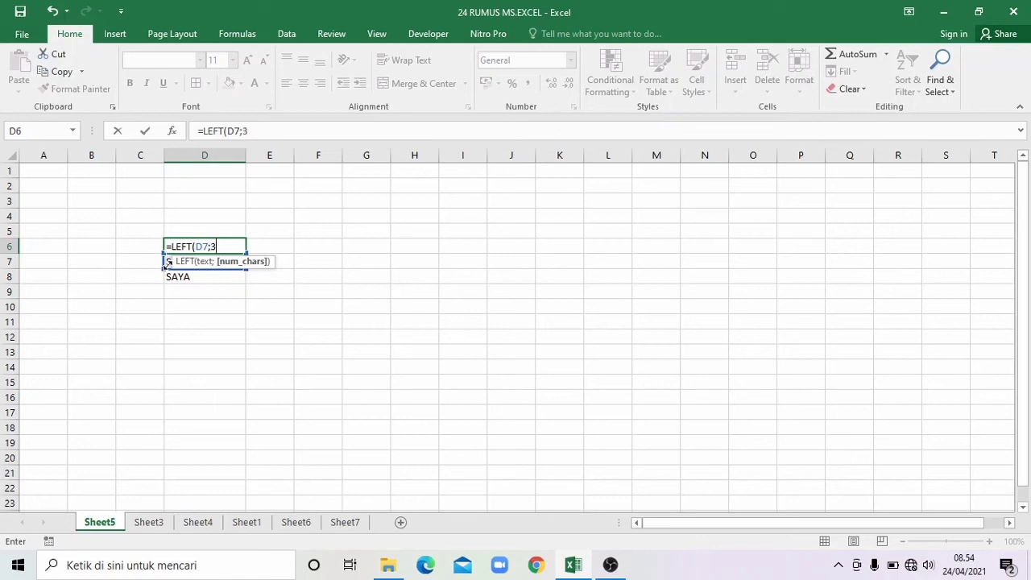
key("Return")
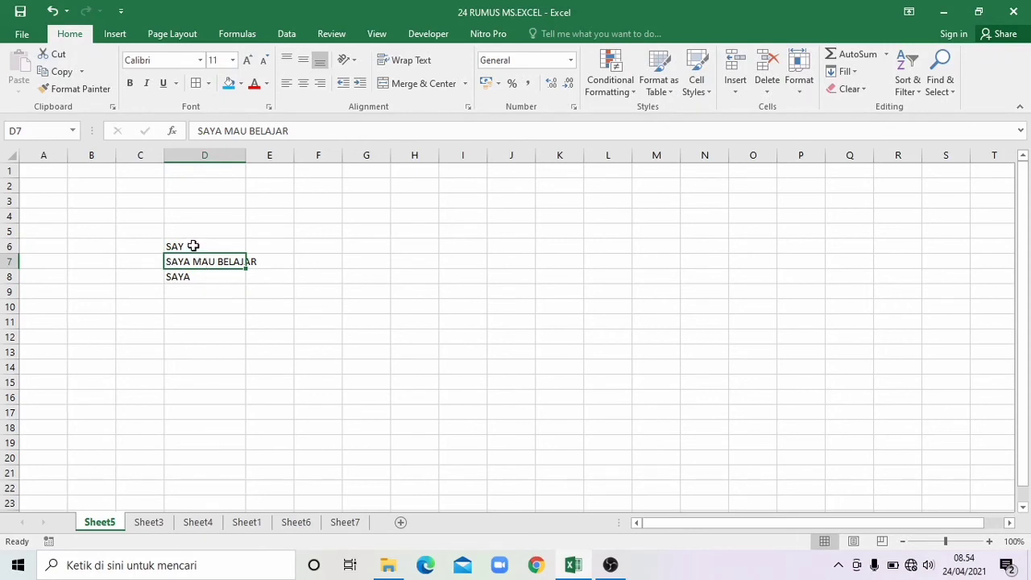
Step: Change the character count of the LEFT formula in D6 to 4 so it reads =LEFT(D7;4)
left_click(193, 245)
double_click(193, 246)
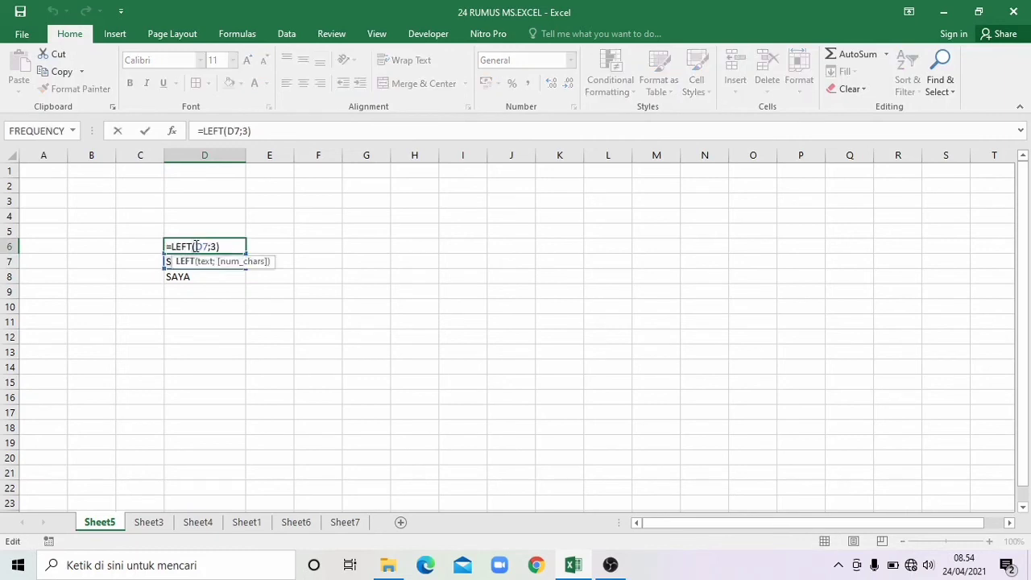
left_click(213, 245)
left_click(214, 246)
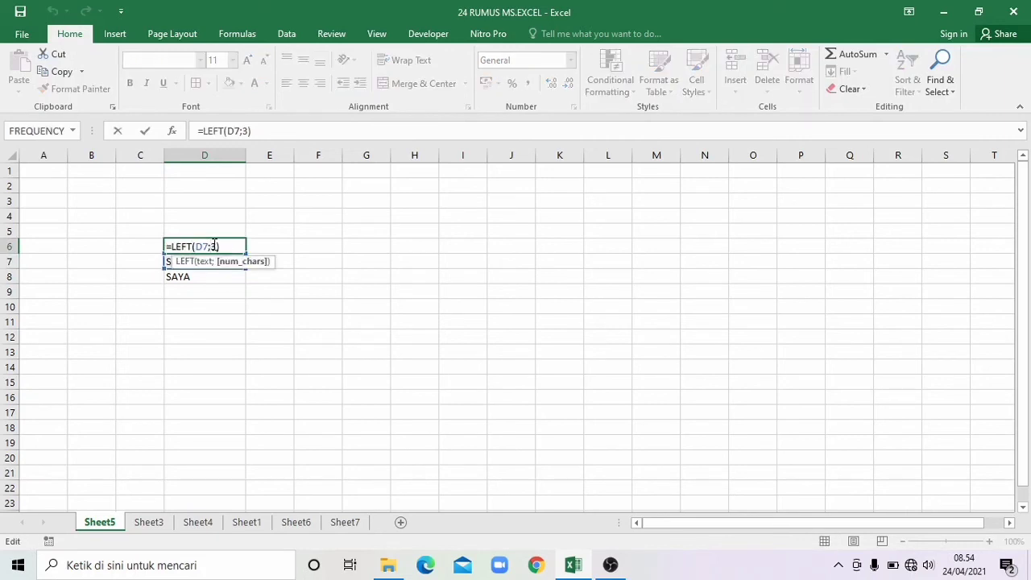
key("Delete")
type("4")
key("Return")
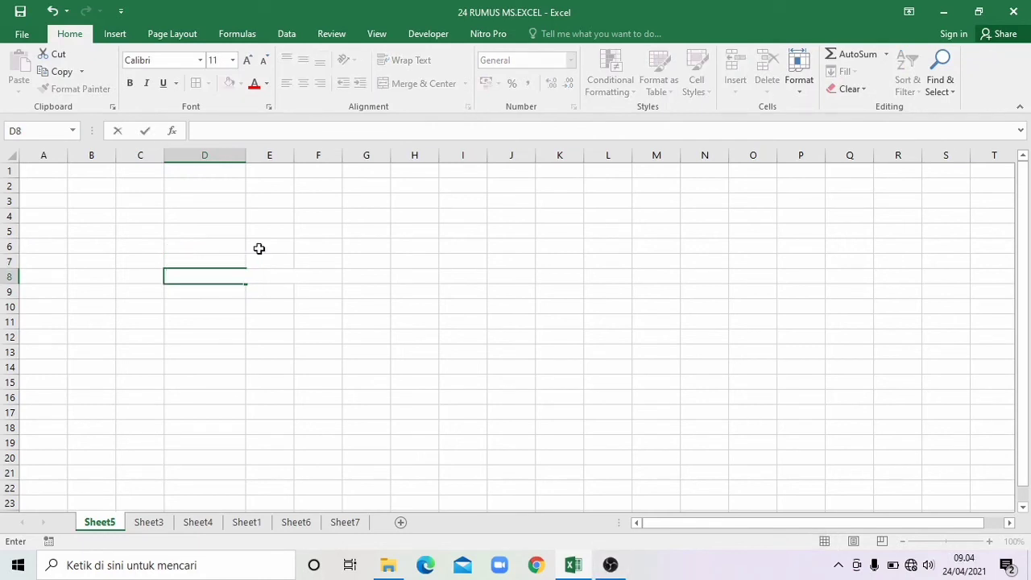
Step: Enter =MID("TAHUN BARU 2021";7;4) in cell E6 to extract four characters starting at position 7
left_click(259, 249)
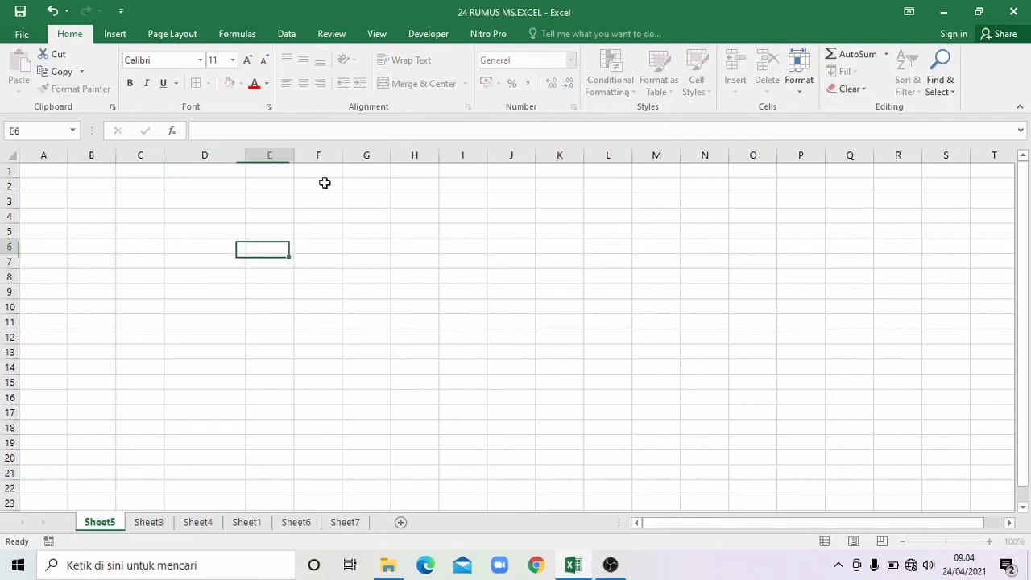
type("=MID")
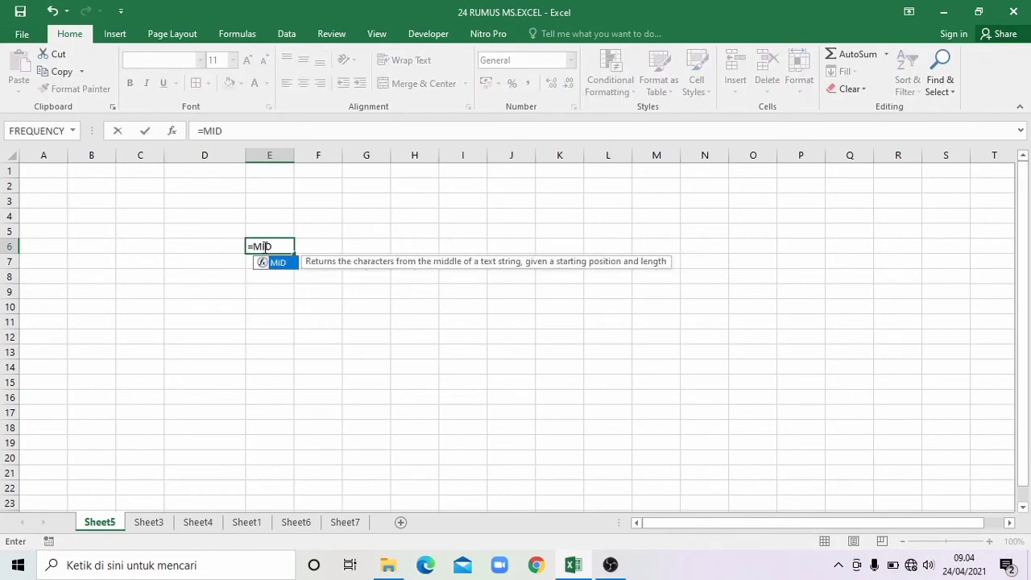
double_click(274, 263)
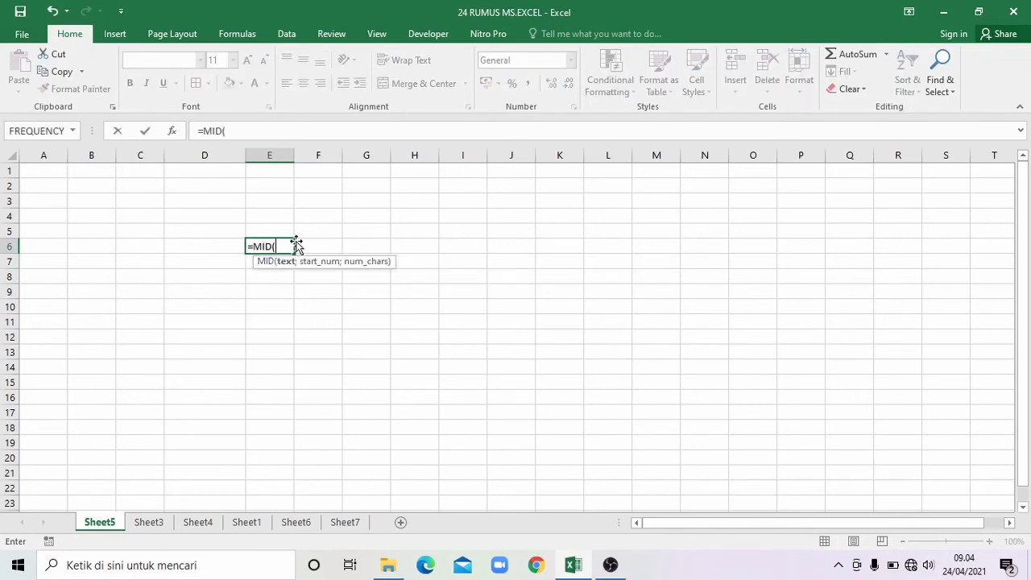
type("\"TAHUN BAR")
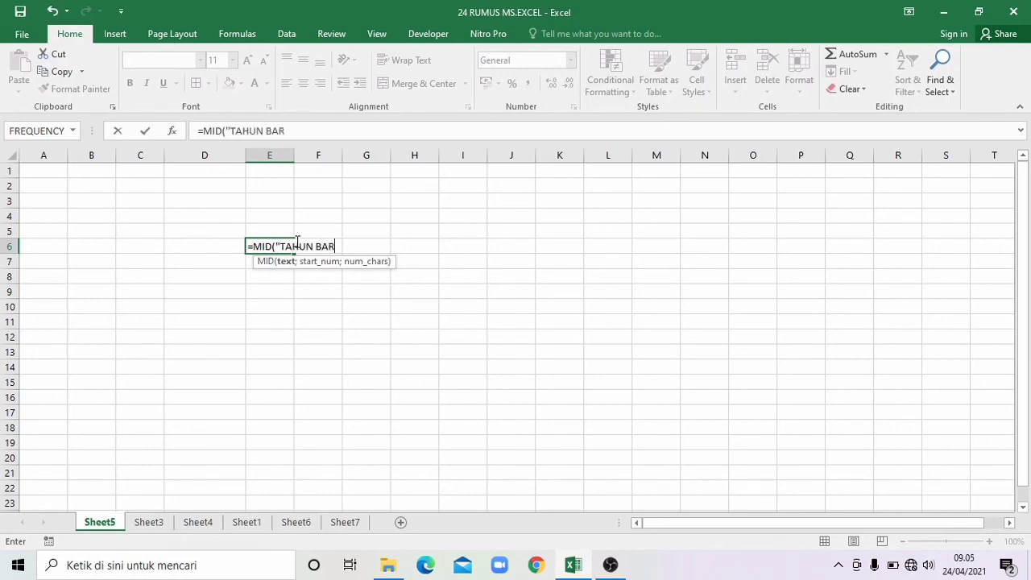
type("U 2021")
type("\";")
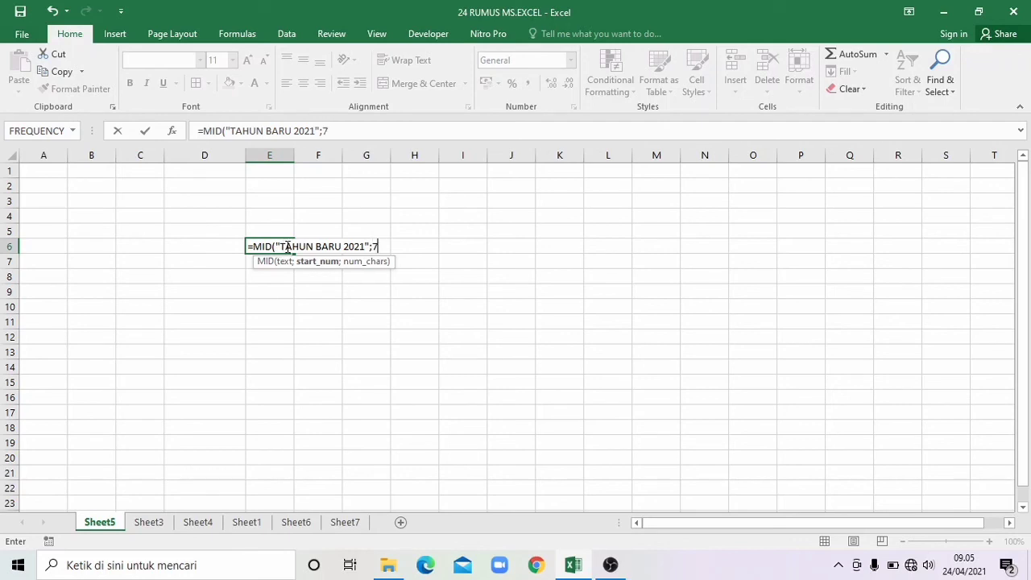
type("7;")
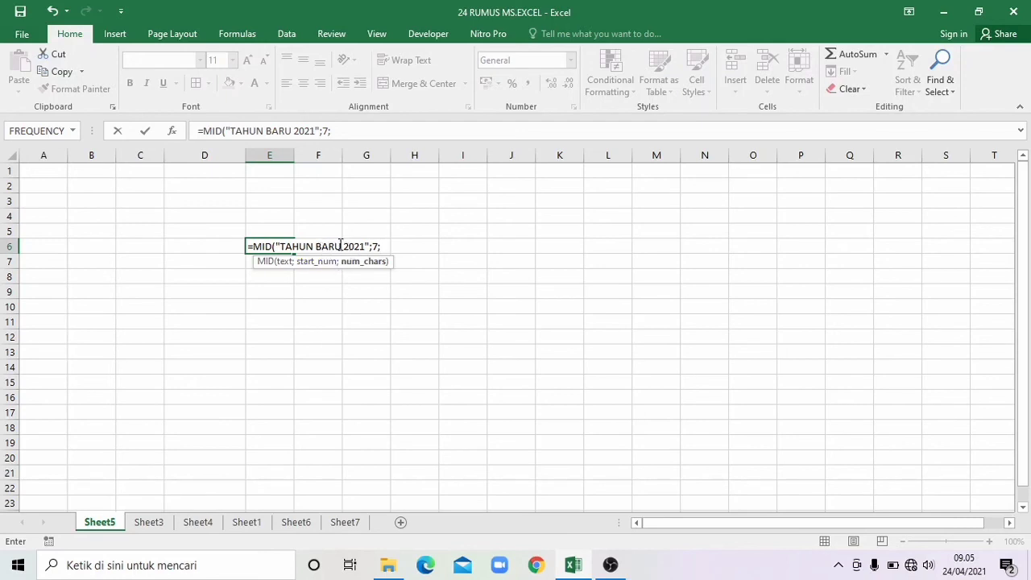
type("4")
key("Return")
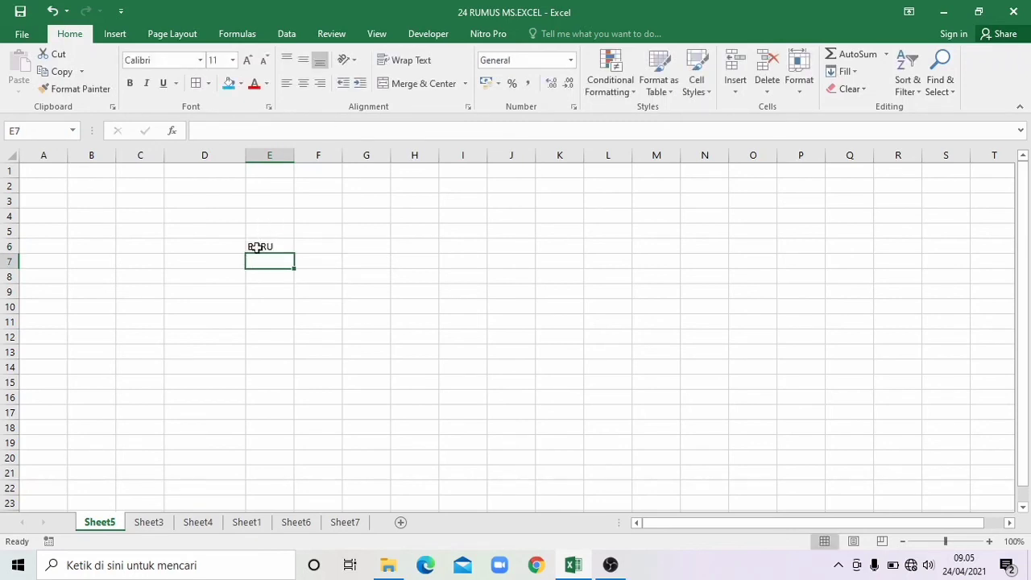
Step: Enter the sample text TAHUN BARU 2021 in cell E8
left_click(273, 279)
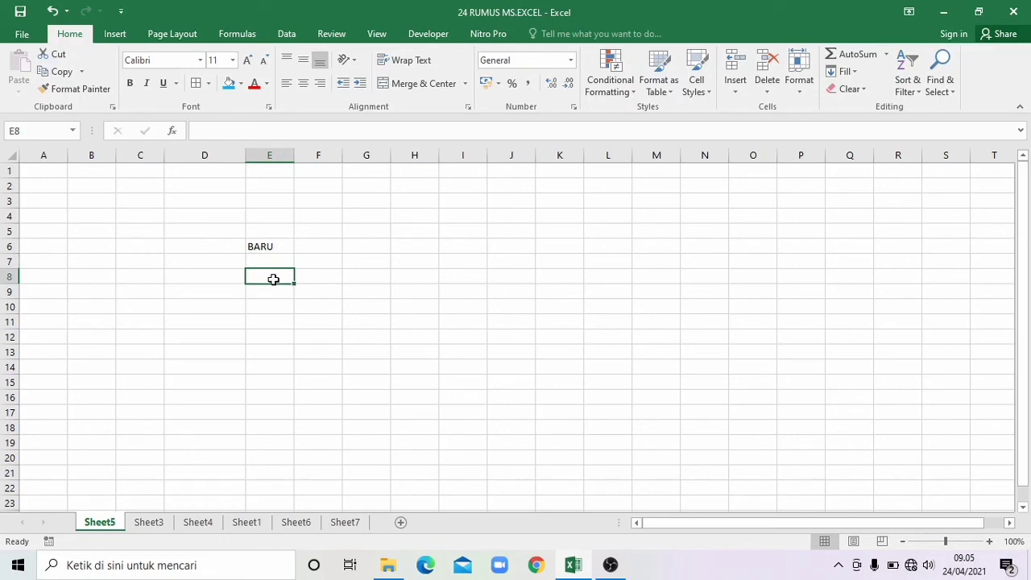
type("BARU")
key("BackSpace")
key("BackSpace")
key("BackSpace")
key("BackSpace")
type("T")
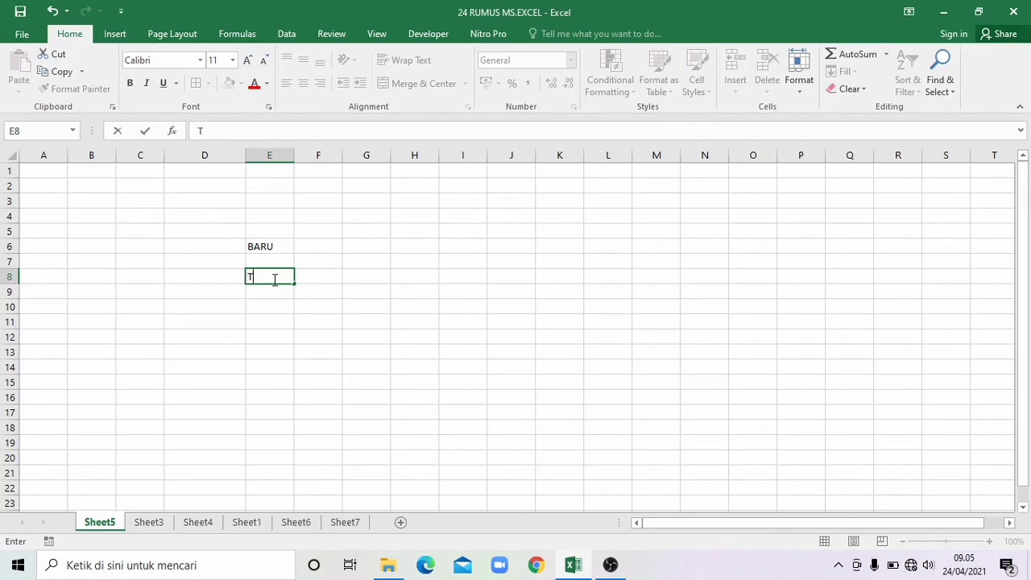
type("AHUN BARU 2021")
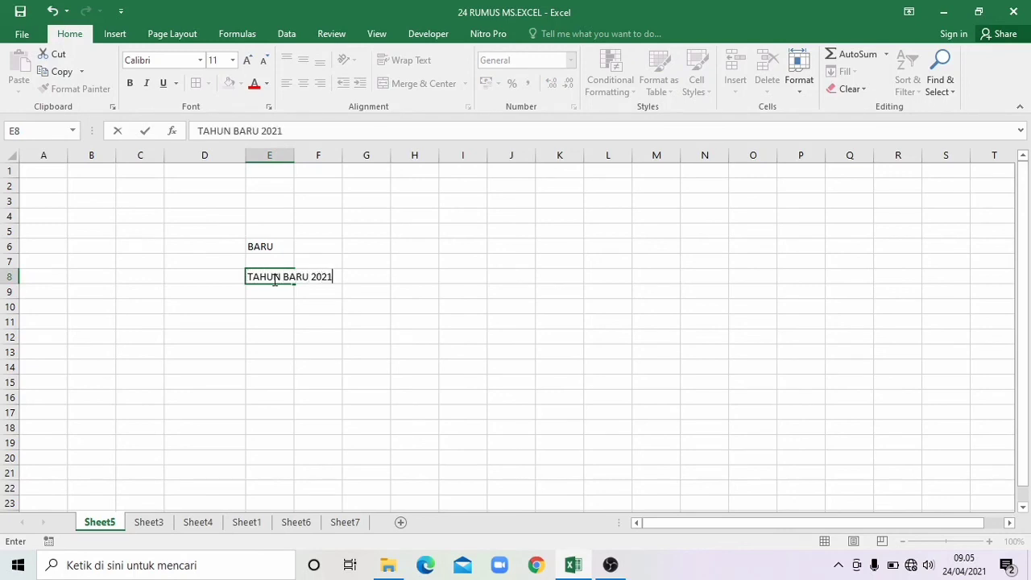
key("Return")
Step: Enter =MID(E8;7;4) in cell E9 to extract four characters of E8 starting at position 7
type("=MID")
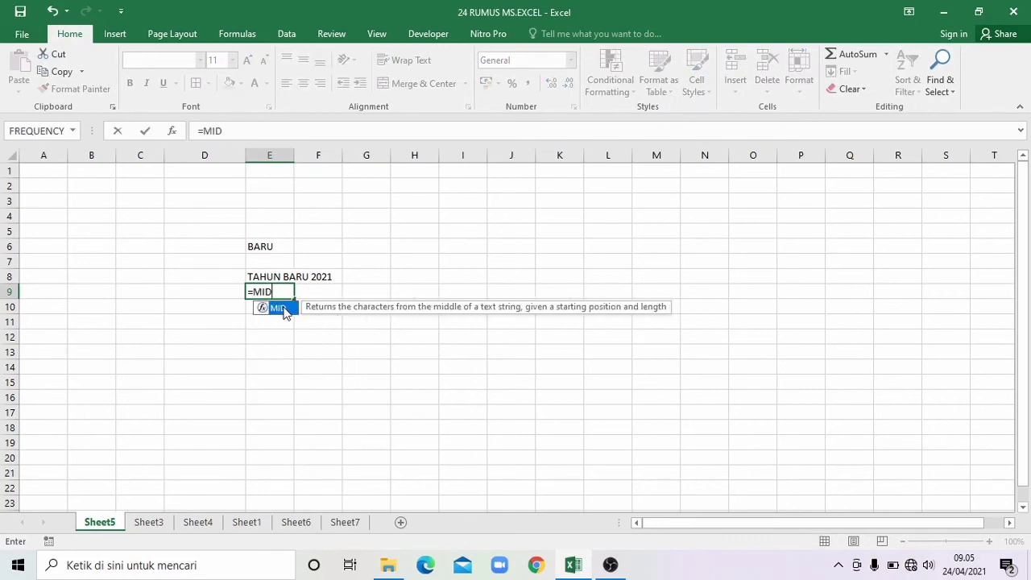
double_click(281, 307)
left_click(263, 274)
type(";")
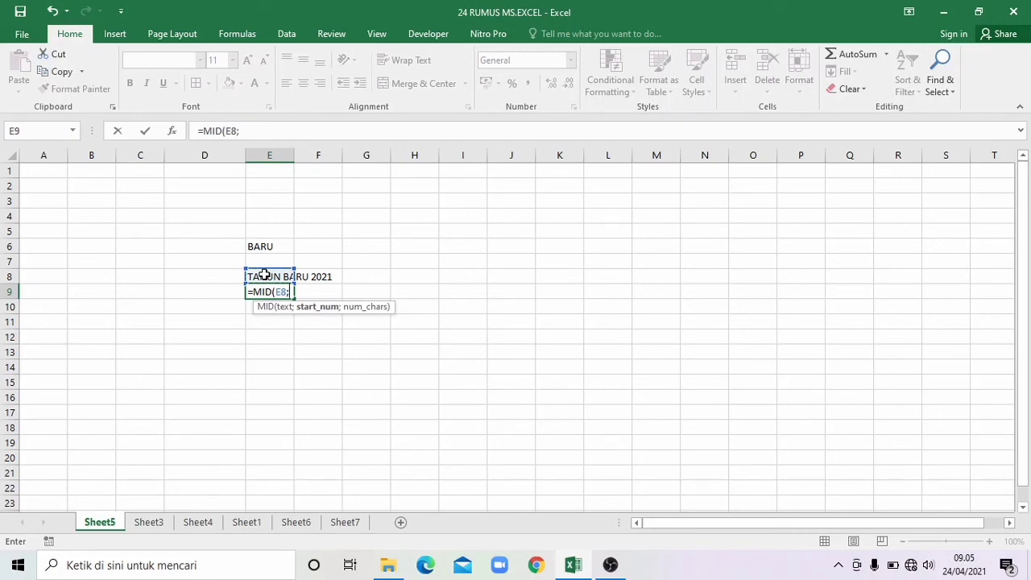
type("7;")
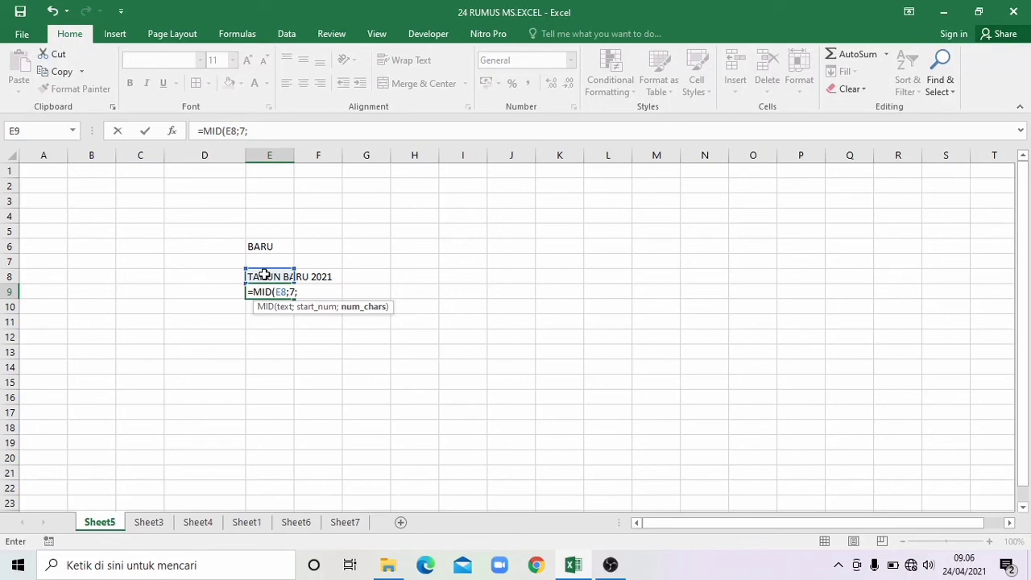
type("4")
key("Return")
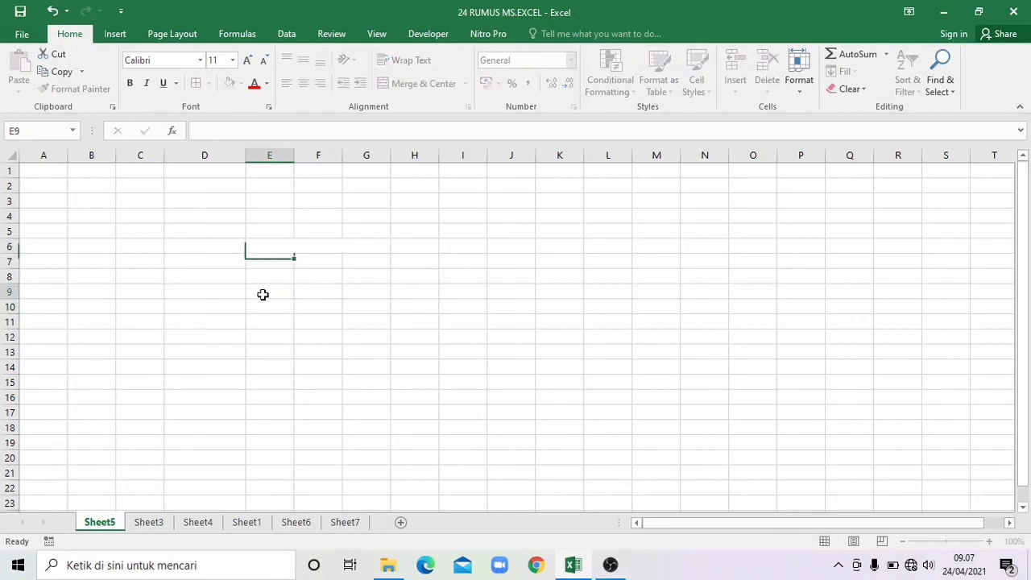
Step: Enter =RIGHT("BESOK ADALAH HARI MINGGU";6) in cell D7 to extract the last six characters
left_click(265, 294)
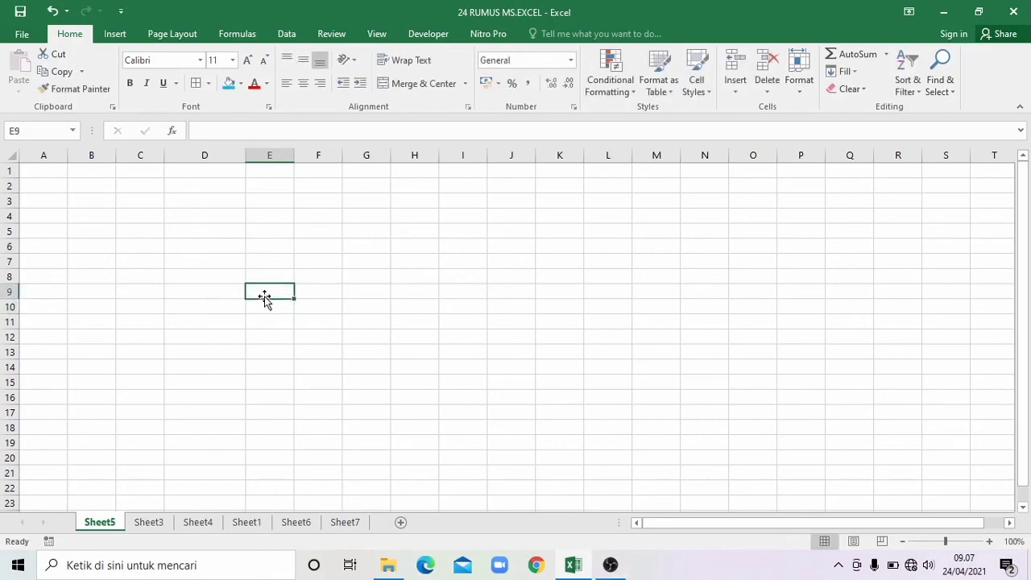
left_click(203, 267)
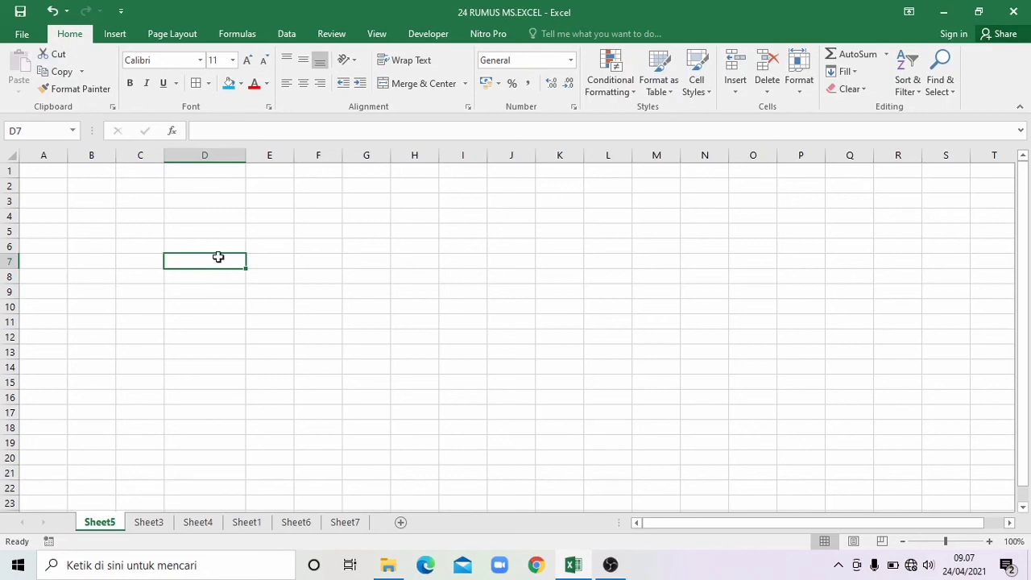
type("=RIGH")
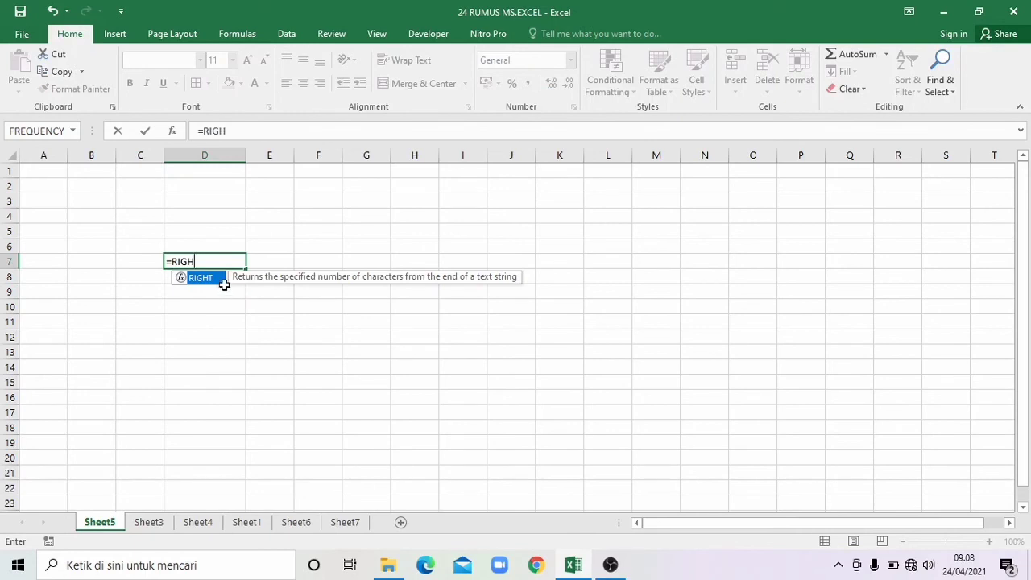
double_click(218, 279)
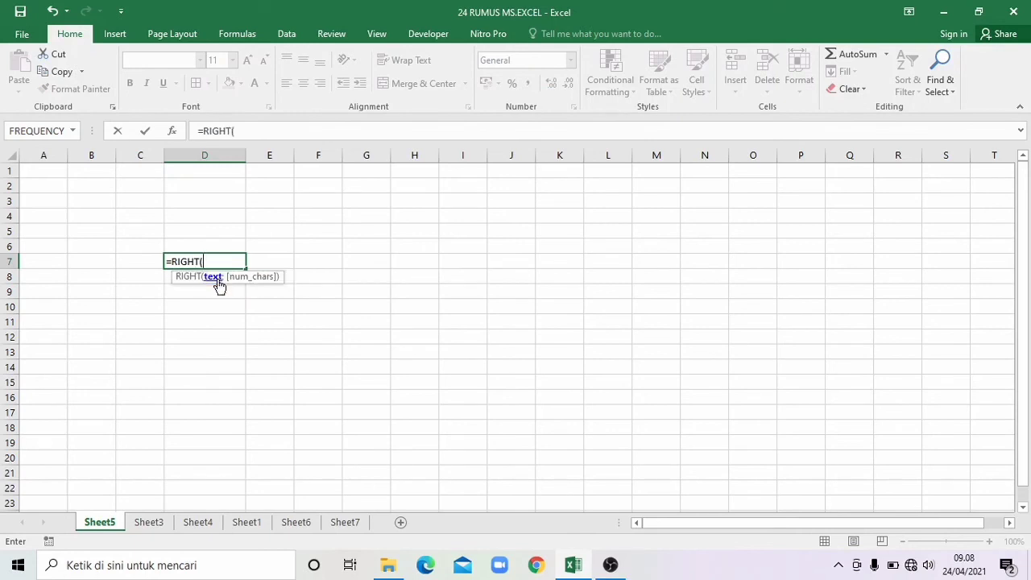
type("\"BESOK ADALAH H")
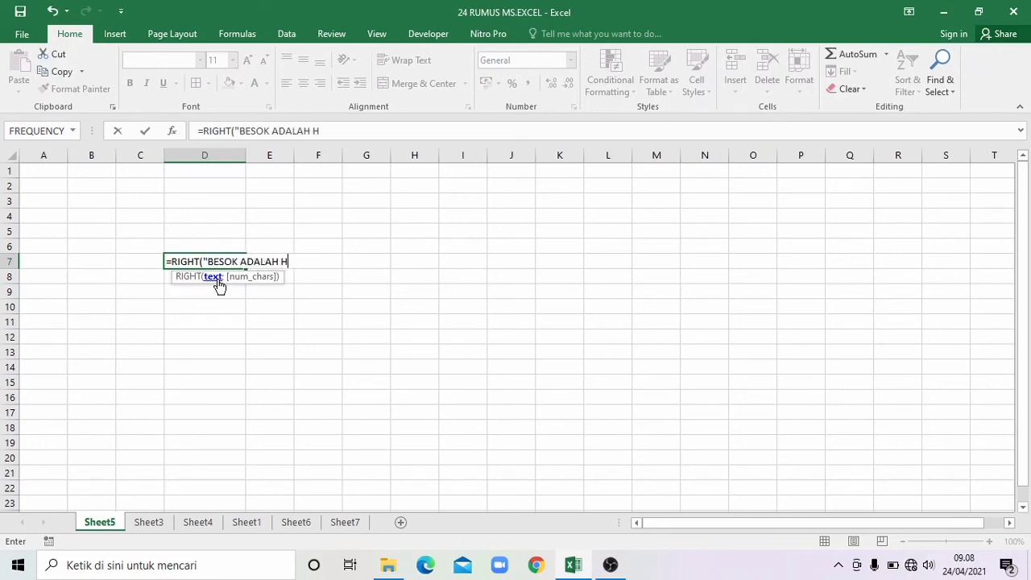
type("ARI MINGGU")
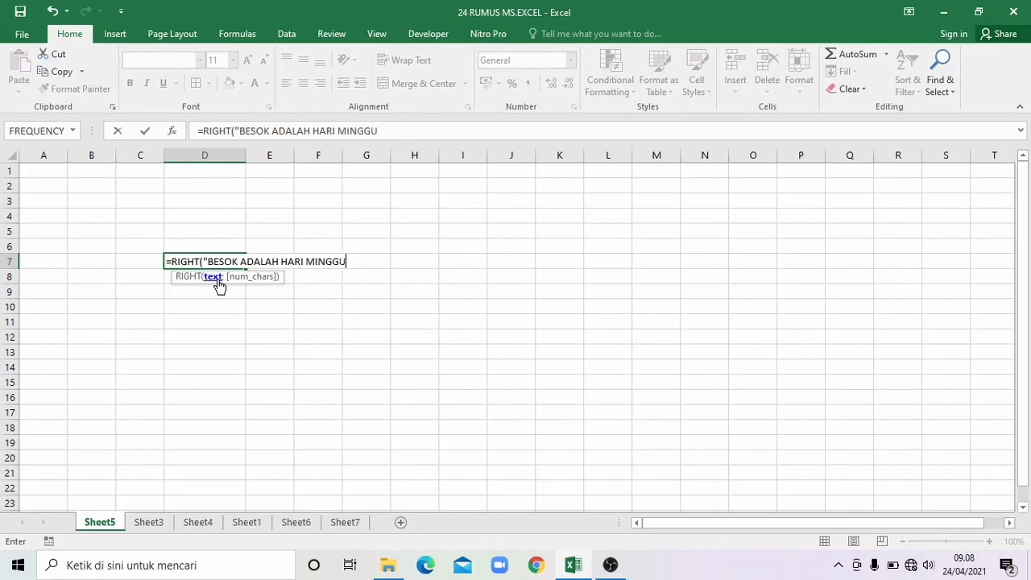
type("\";")
type("6")
key("Return")
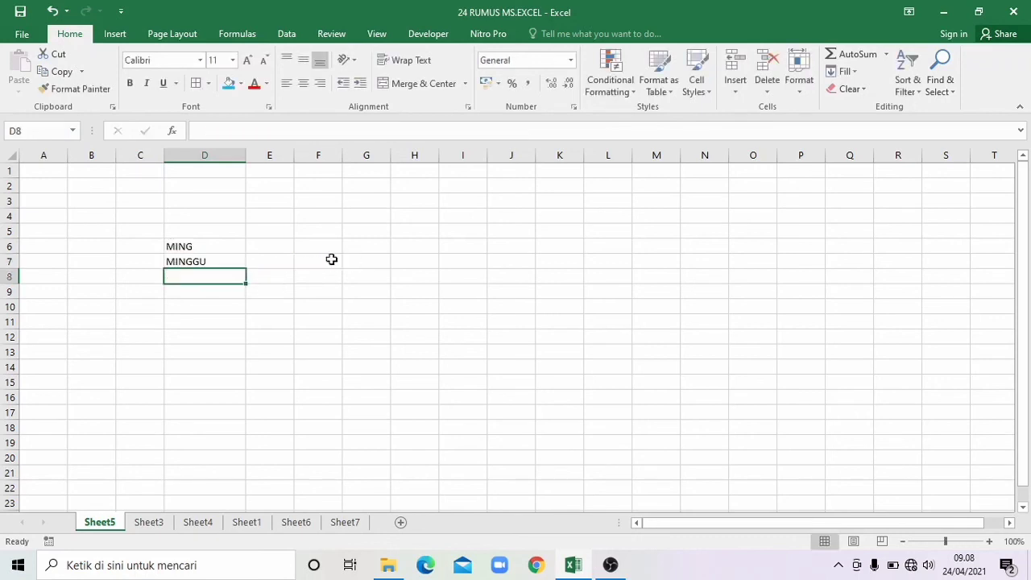
left_click(207, 261)
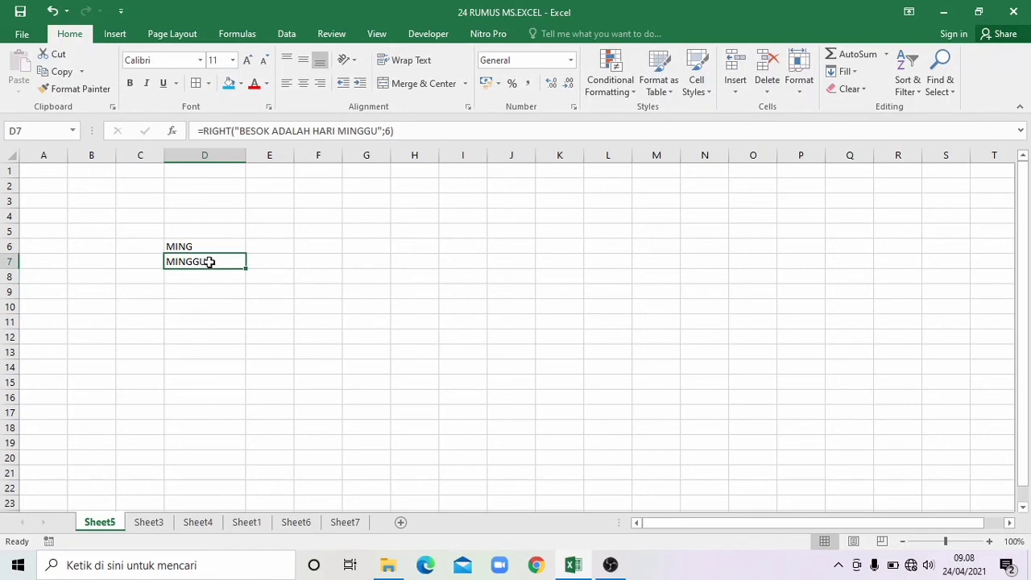
Step: Enter the sample text BESOK ADALAH HARI MINGGU in cell D9
left_click(212, 277)
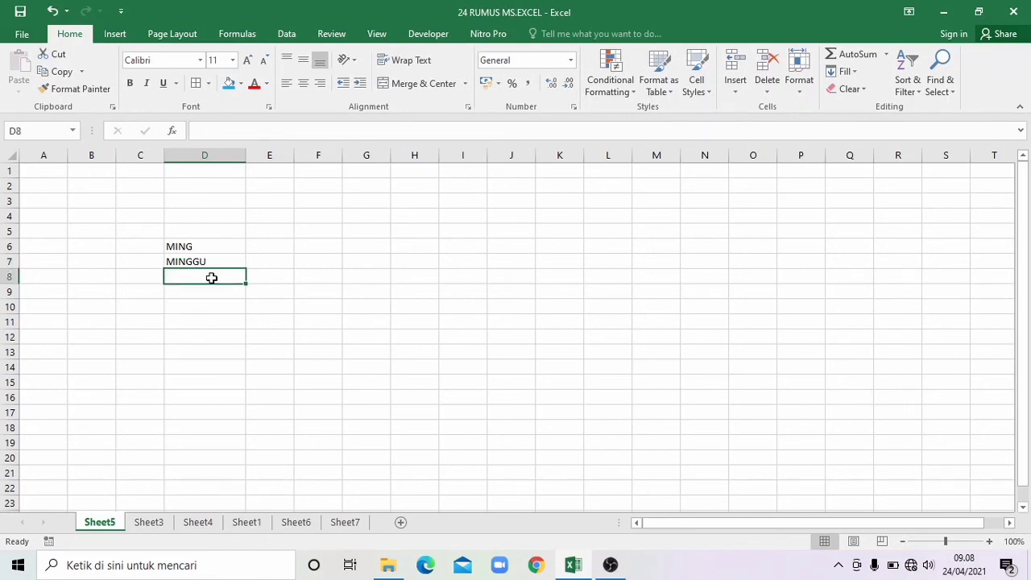
key("Down")
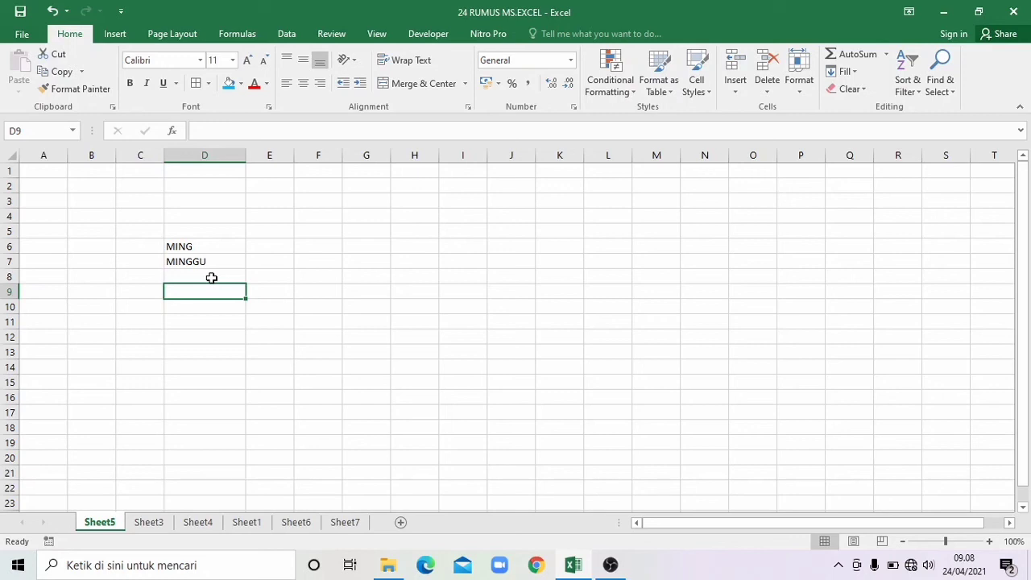
type("BESOK ADA")
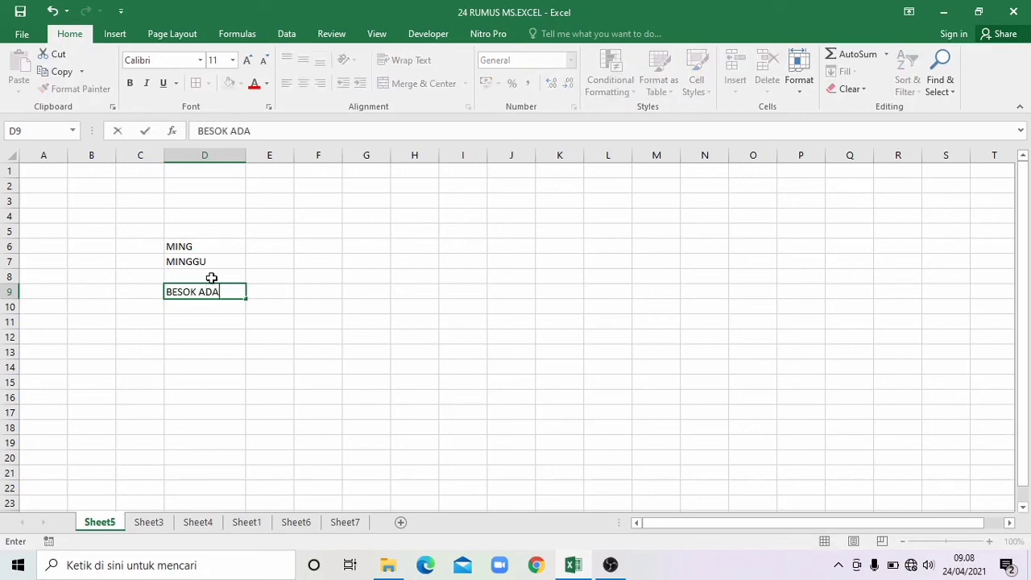
type("LAH HARI ")
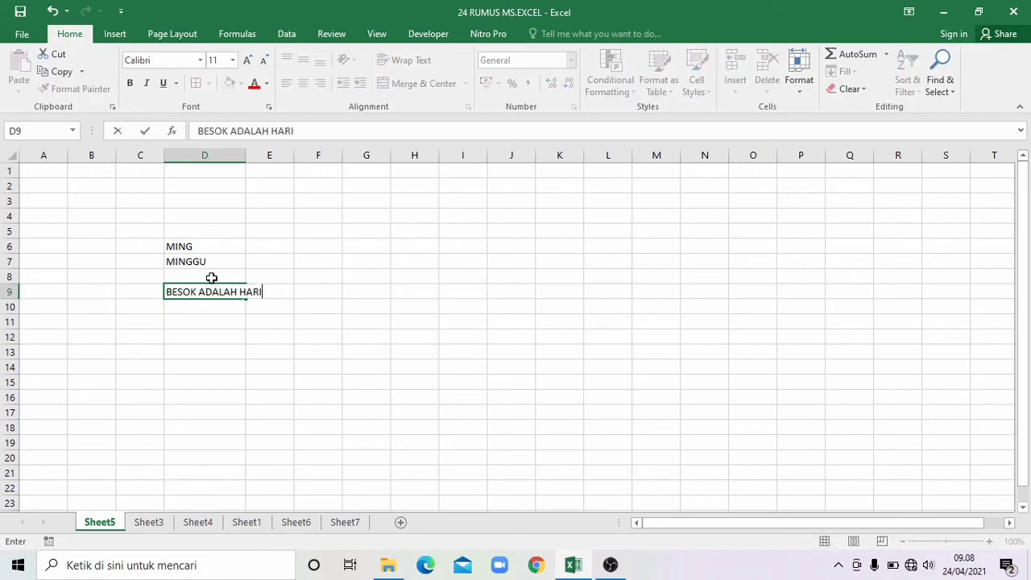
type("MINGGU")
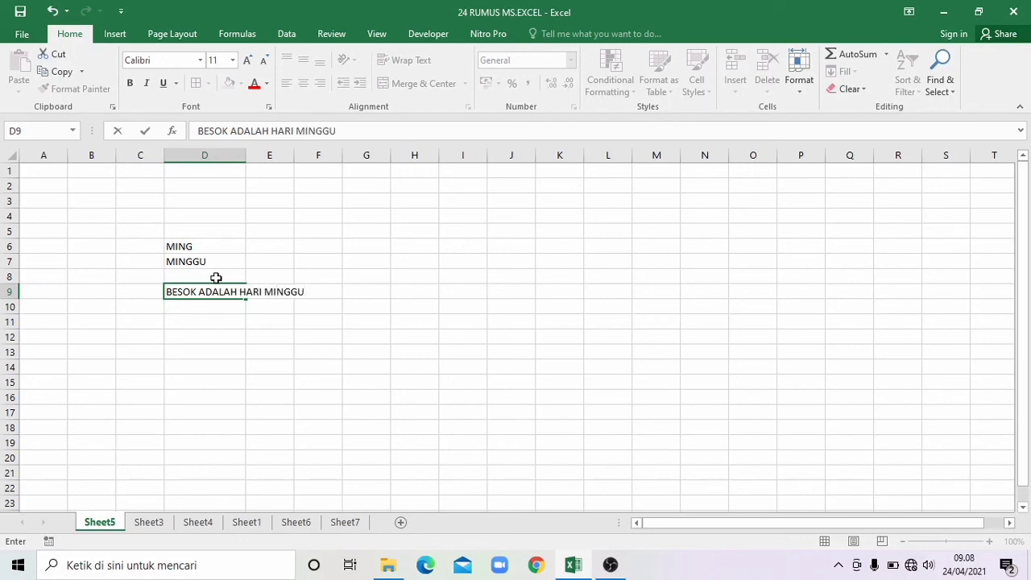
Step: Enter =RIGHT(D9;6) in cell D11 to extract the last six characters of D9
left_click(221, 324)
type("=")
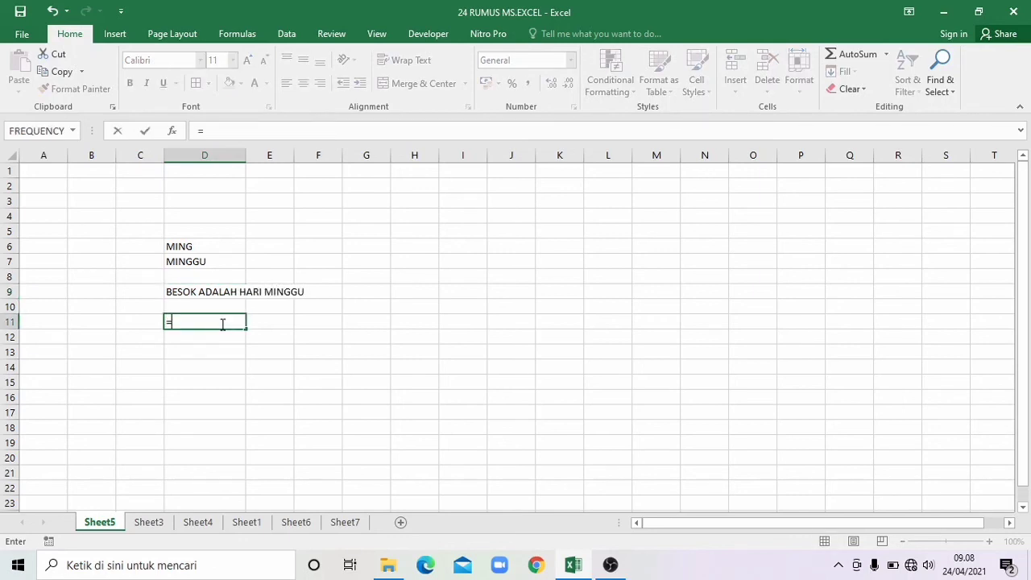
type("RIGH")
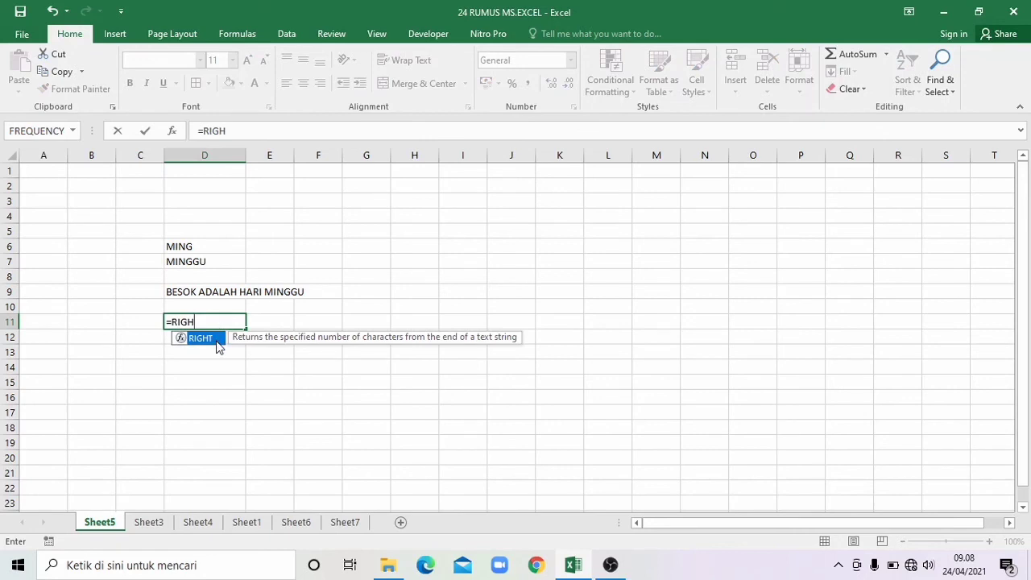
double_click(216, 344)
left_click(199, 297)
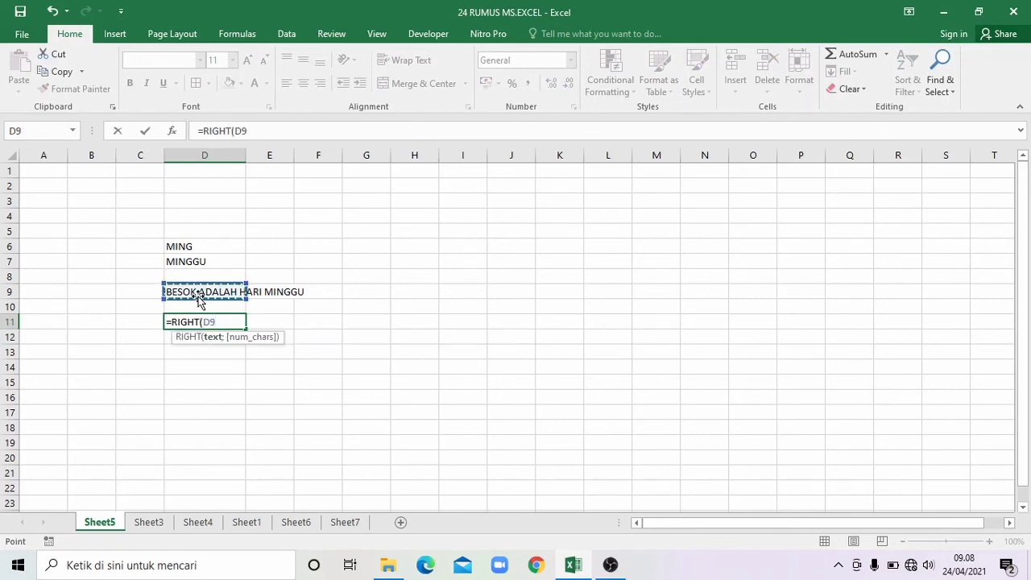
type(";")
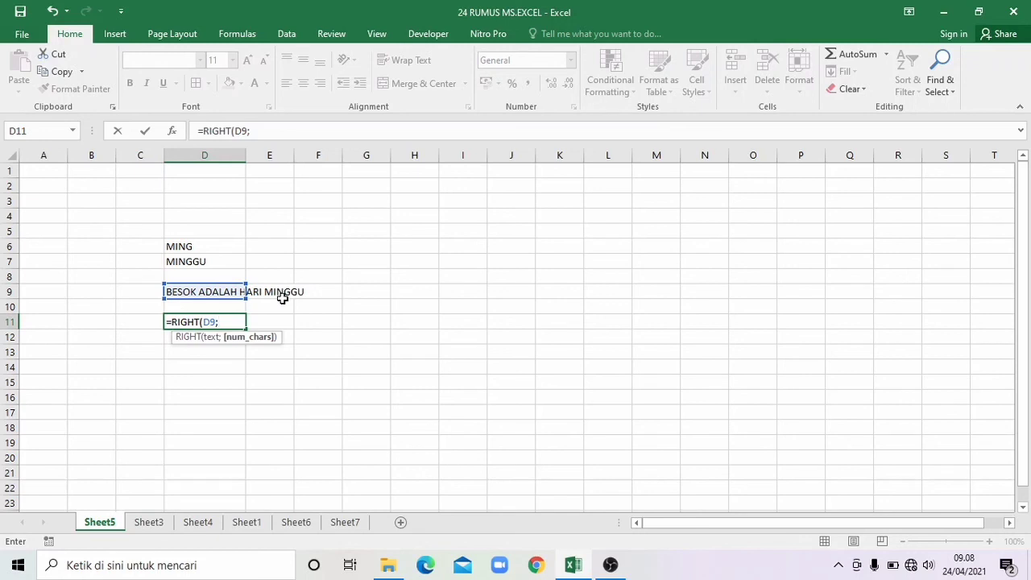
type("6")
key("Return")
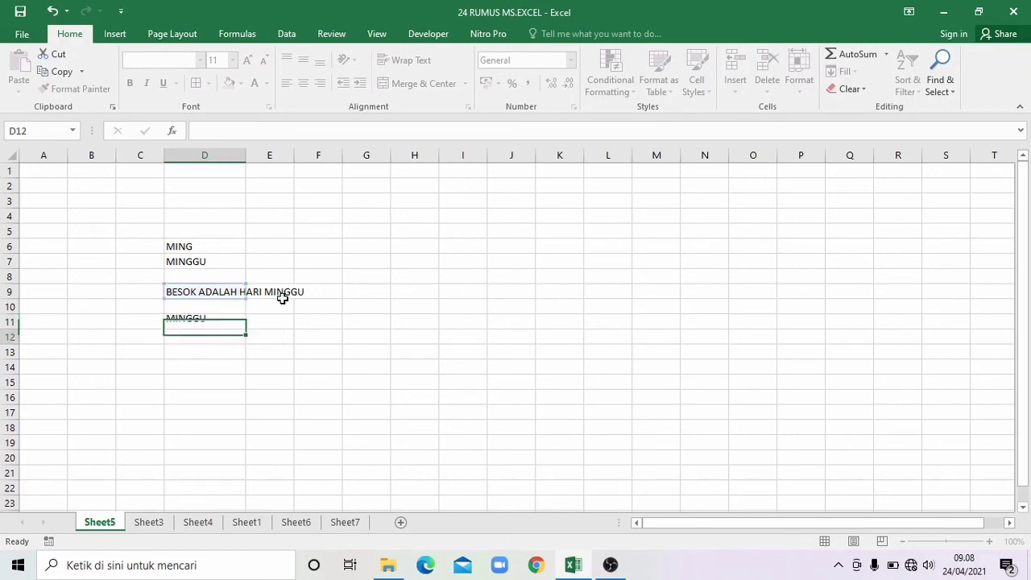
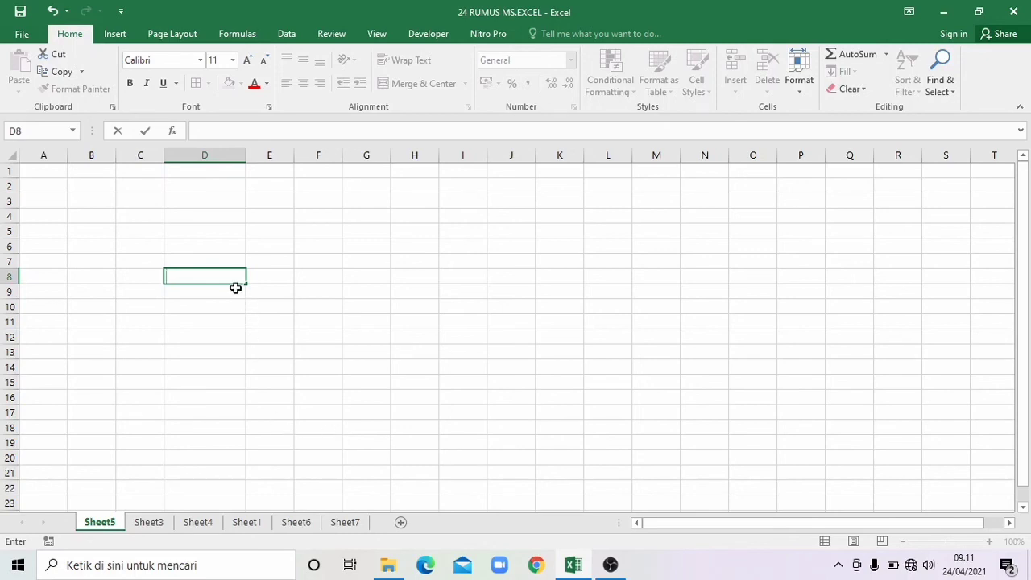
Step: Enter =LEN("SAYA SANGAT SUKA BELAJAR EXCEL") in cell D8 to count the characters of the quoted text
type("=")
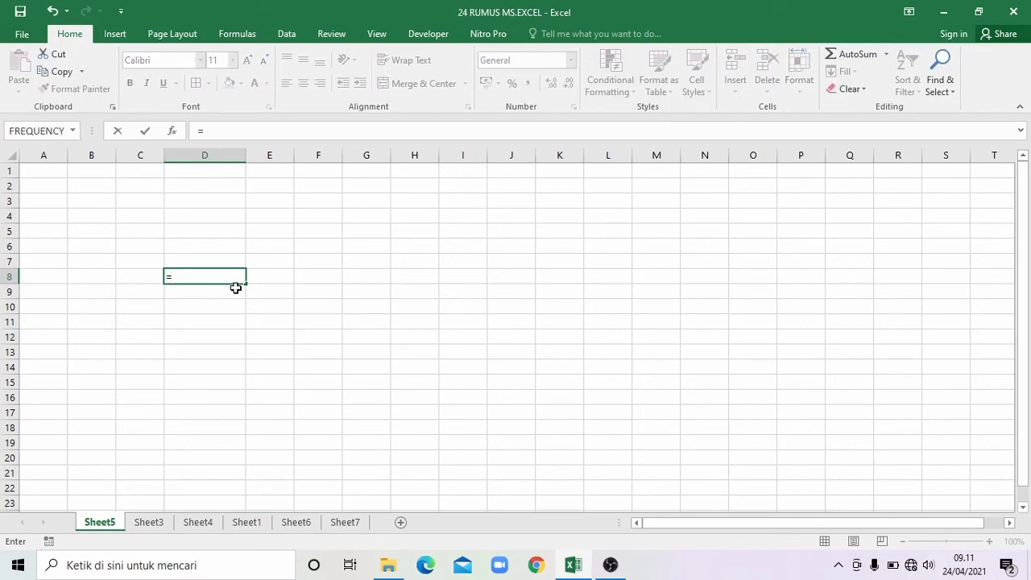
type("LEN")
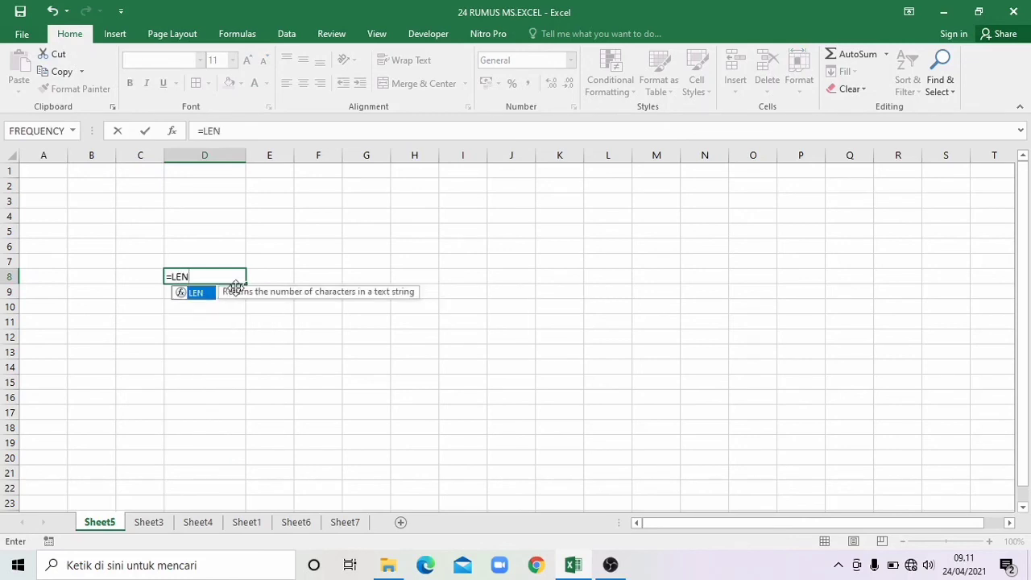
double_click(202, 295)
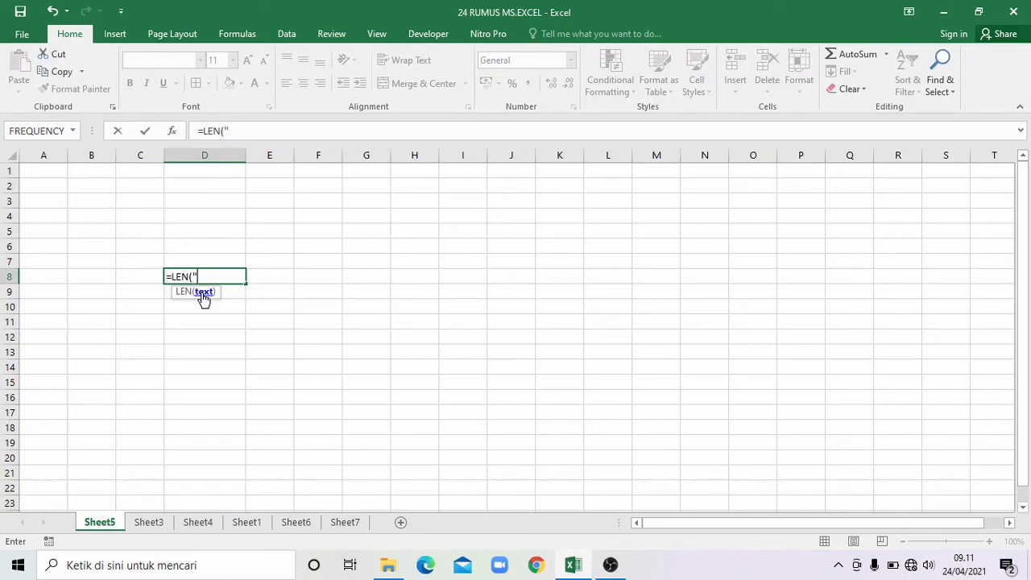
type("AYA SAN")
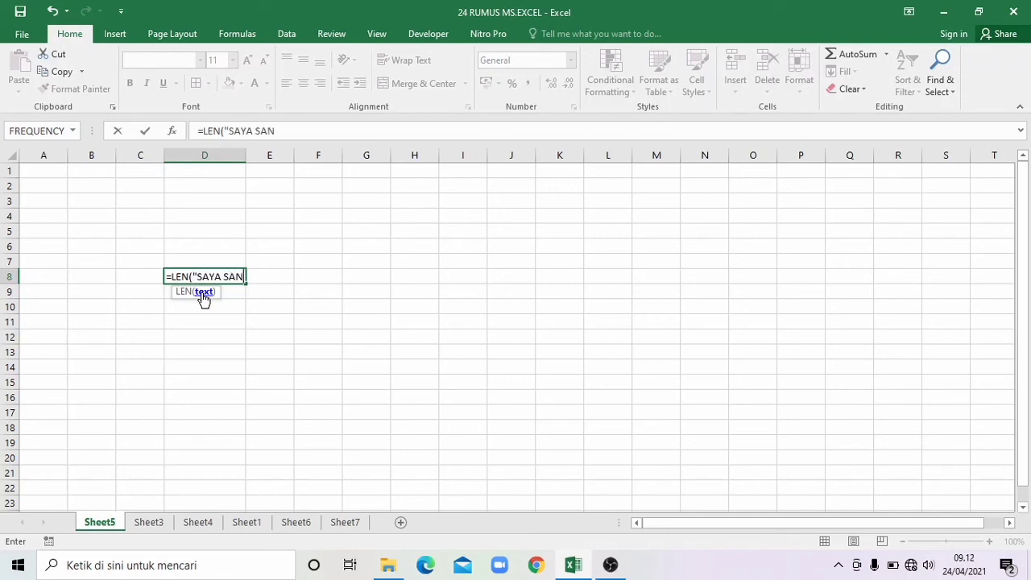
type("GAT SUKA B")
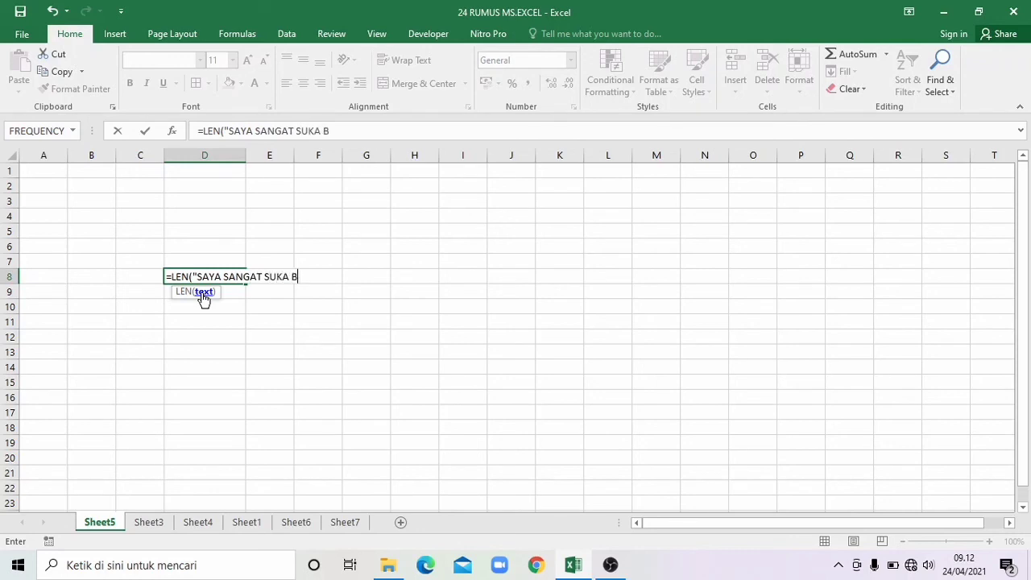
type("ELAJAR EXCE")
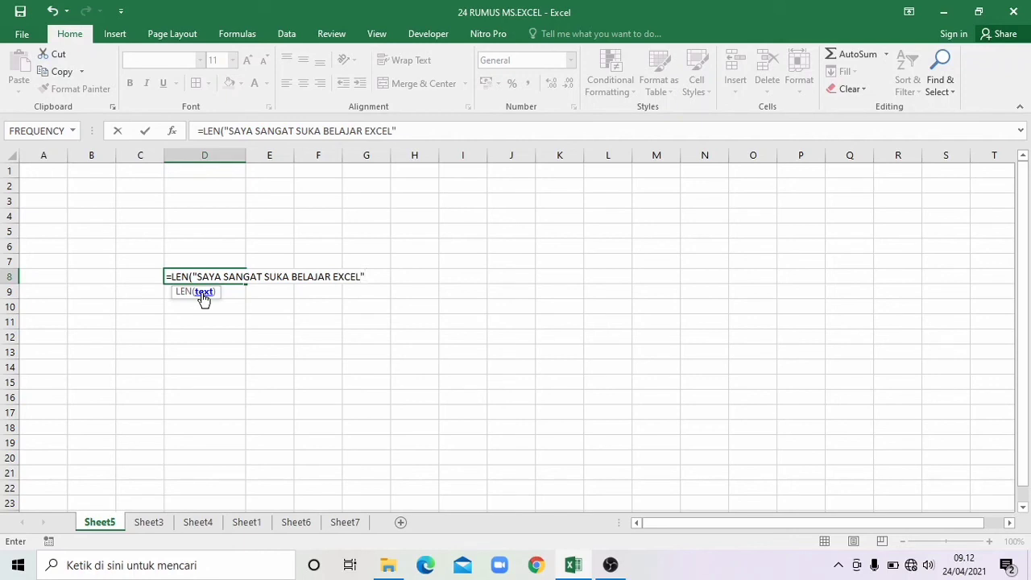
type("L\"")
key("Return")
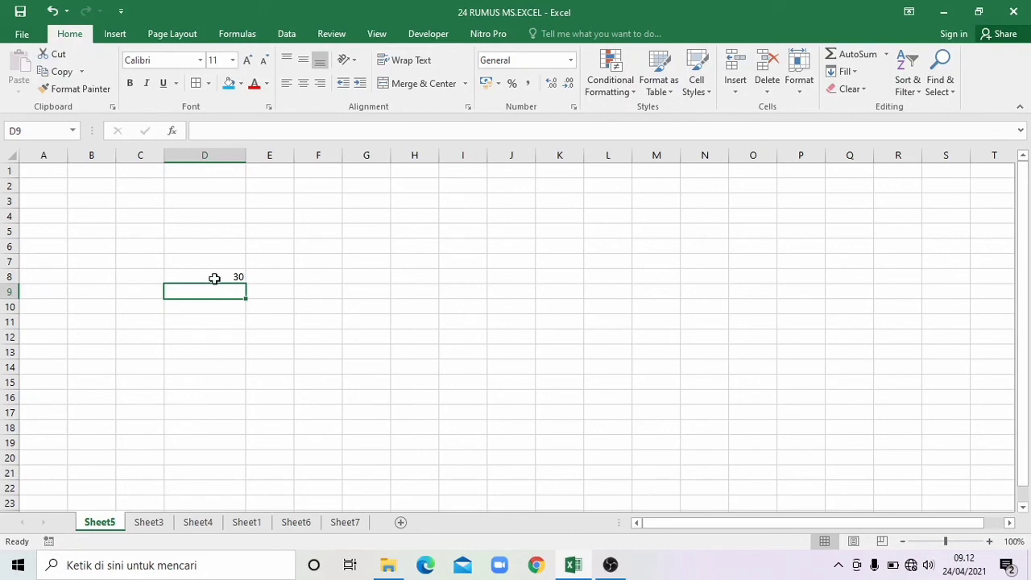
left_click(227, 275)
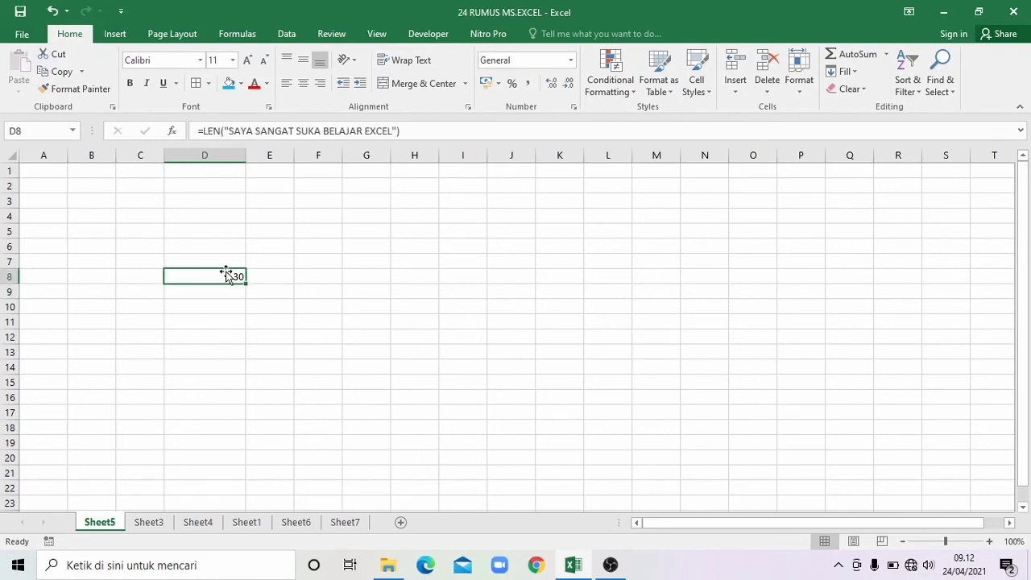
Step: Enter the sample text SAYA SANGAT SUKA BELAJAR EXCEL in cell D10
left_click(224, 293)
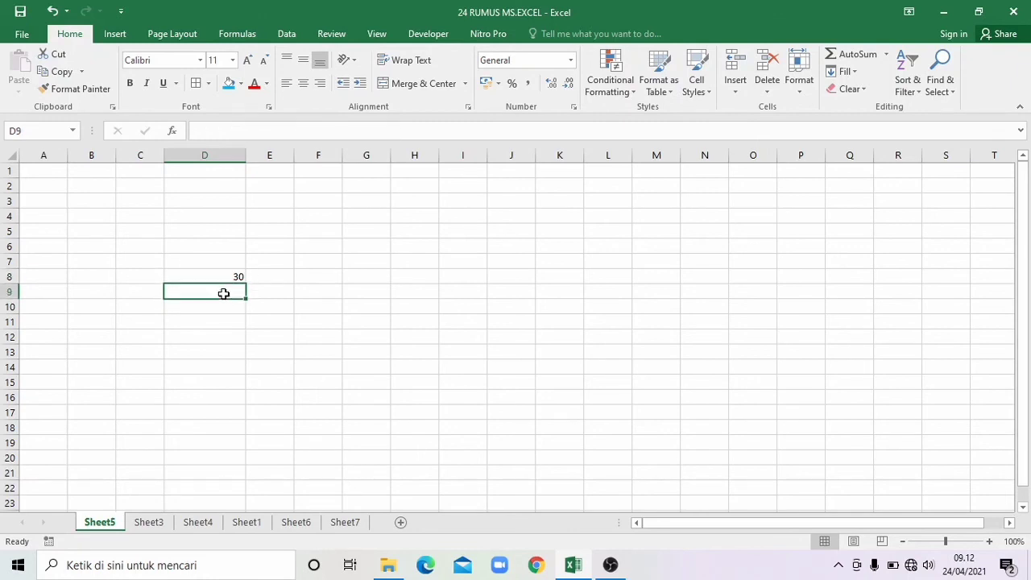
left_click(222, 307)
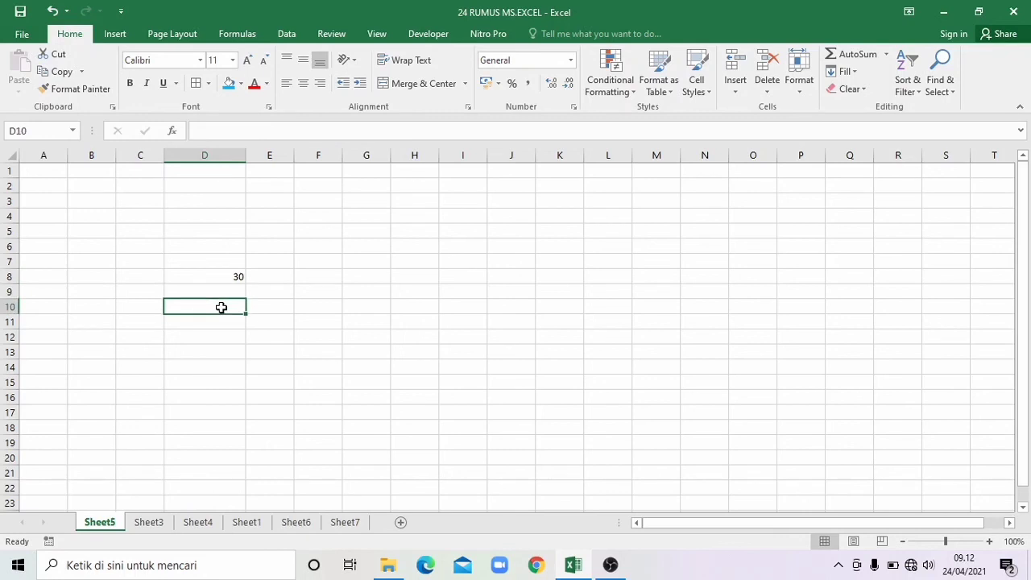
type("SAYA SANGAT")
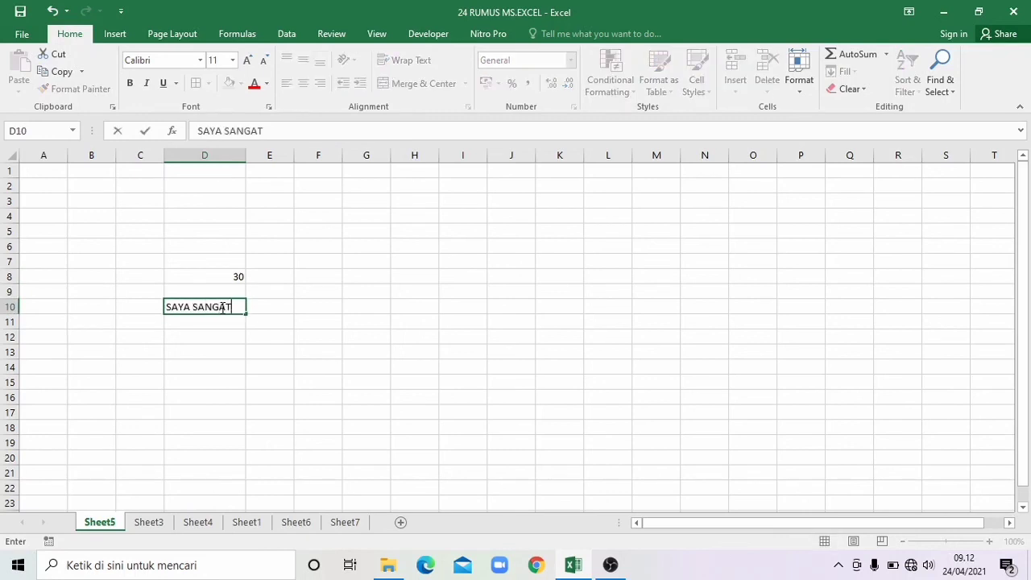
type(" SUKA BELAJAR EXCEL")
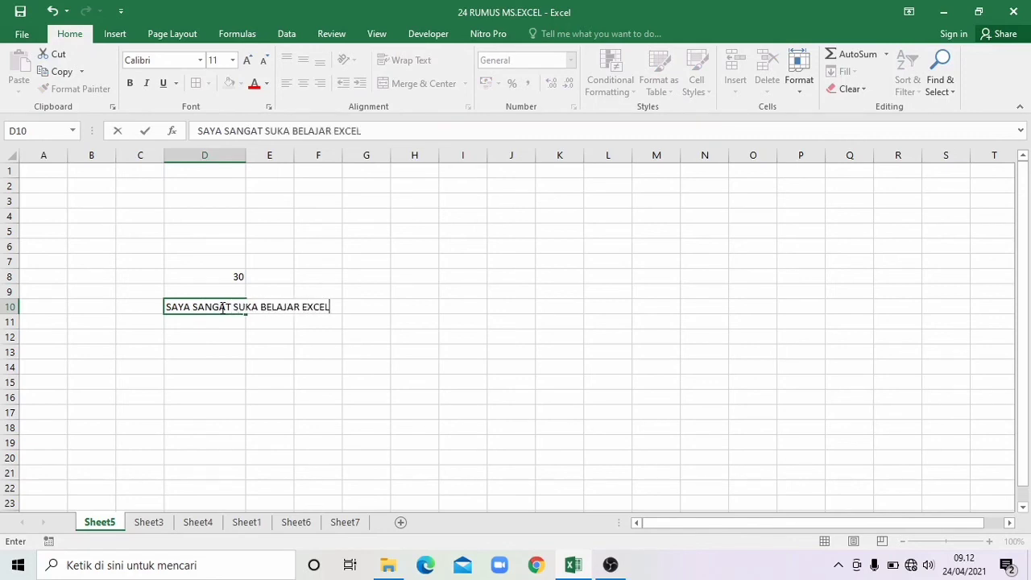
key("Return")
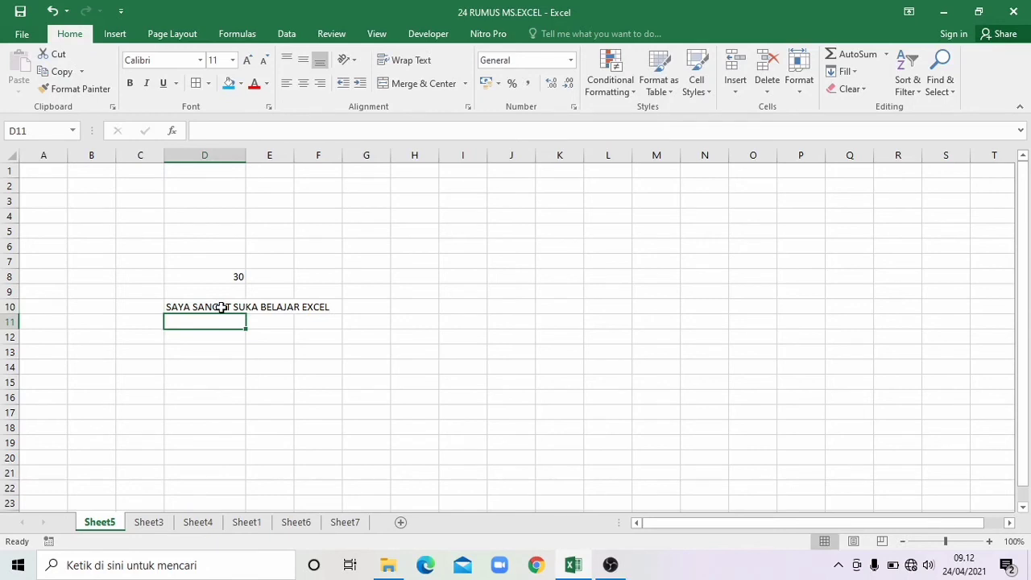
Step: Enter =LEN(D10) in cell D11 to count the characters of the text in D10
type("=LEN")
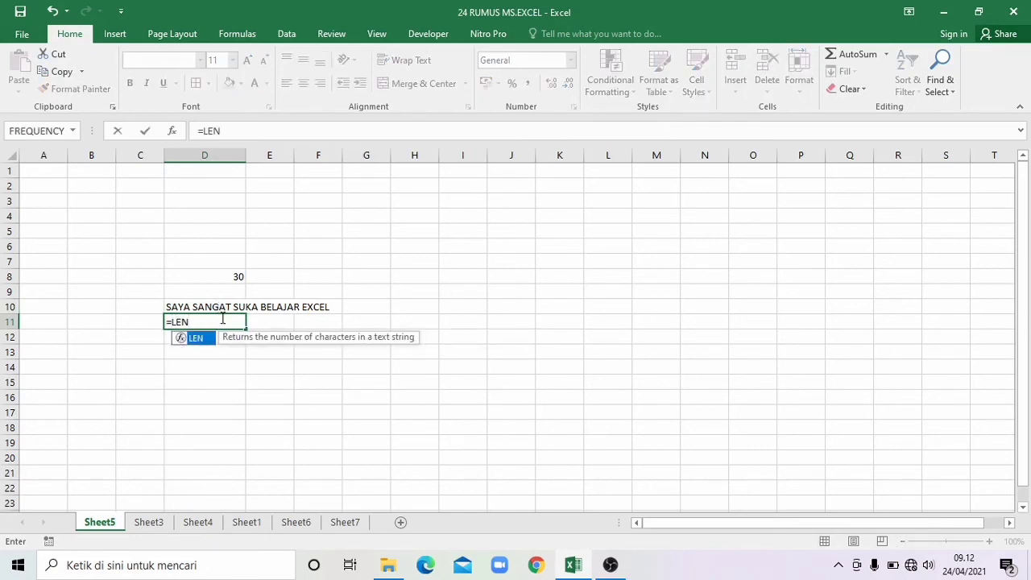
double_click(202, 338)
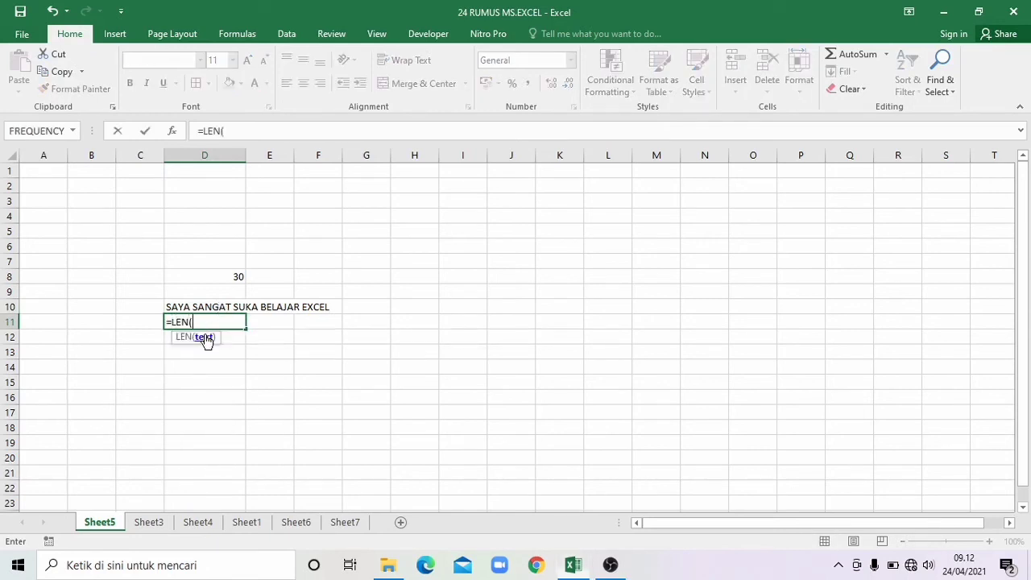
left_click(191, 306)
type(")")
key("Return")
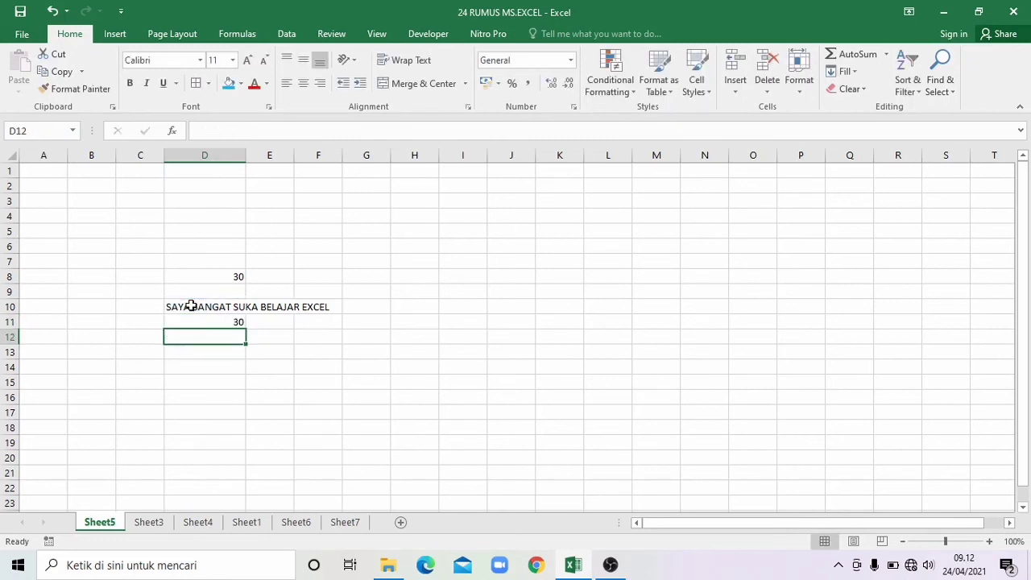